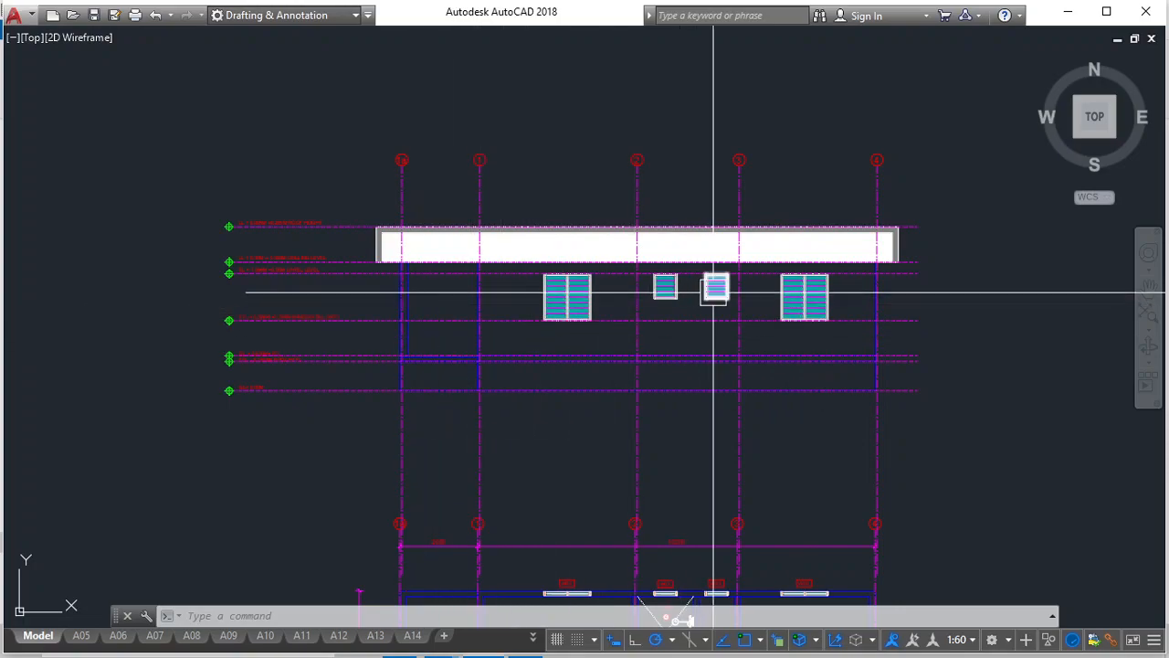
Step: Move the elevation's five vertical grid lines slightly left to the outer wall line under the roof, in line with the plan grids
left_click(945, 176)
left_click(367, 118)
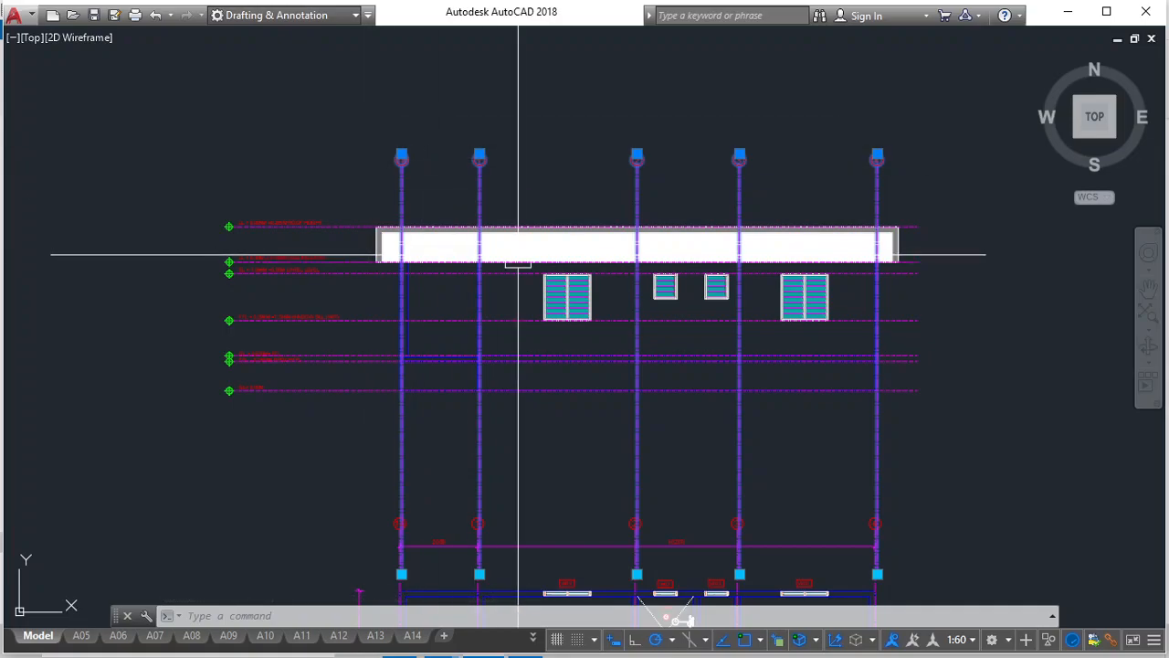
scroll(407, 285, "up", 3)
scroll(399, 253, "down", 3)
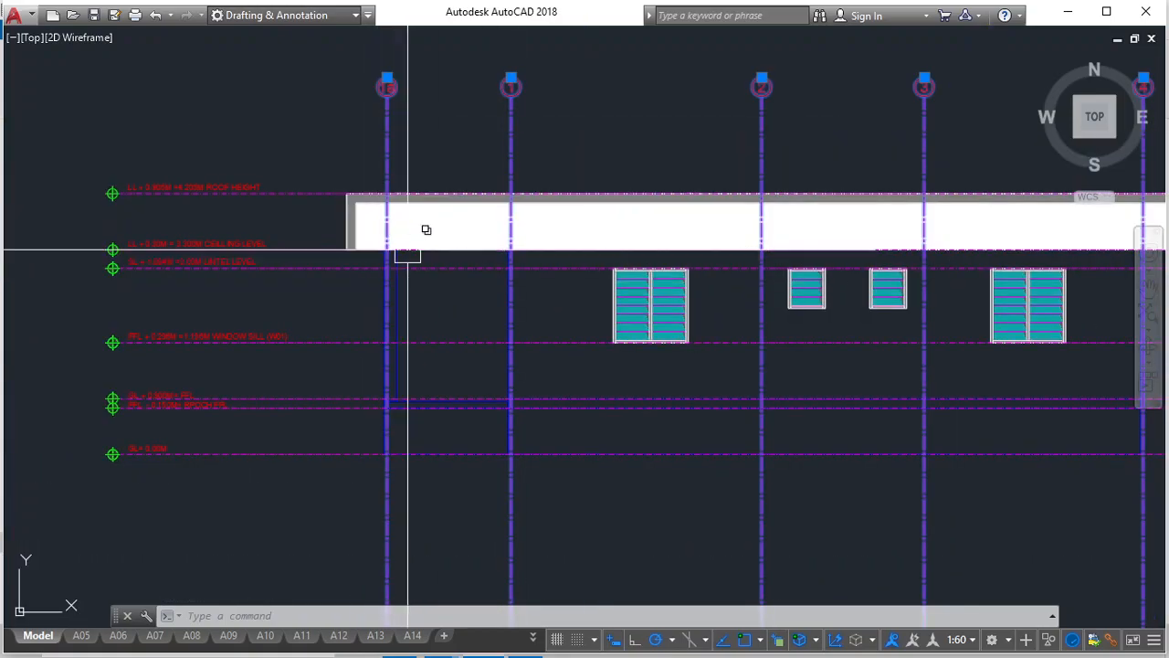
left_click(888, 176)
left_click(274, 80)
type("m")
key("Return")
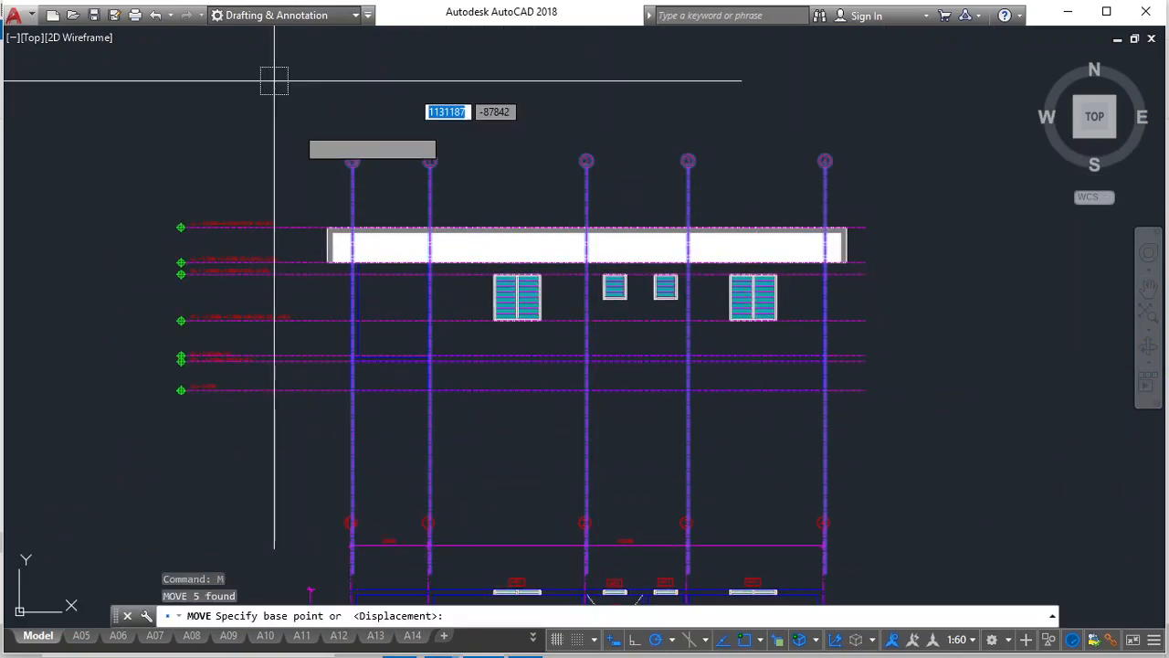
scroll(355, 267, "up", 8)
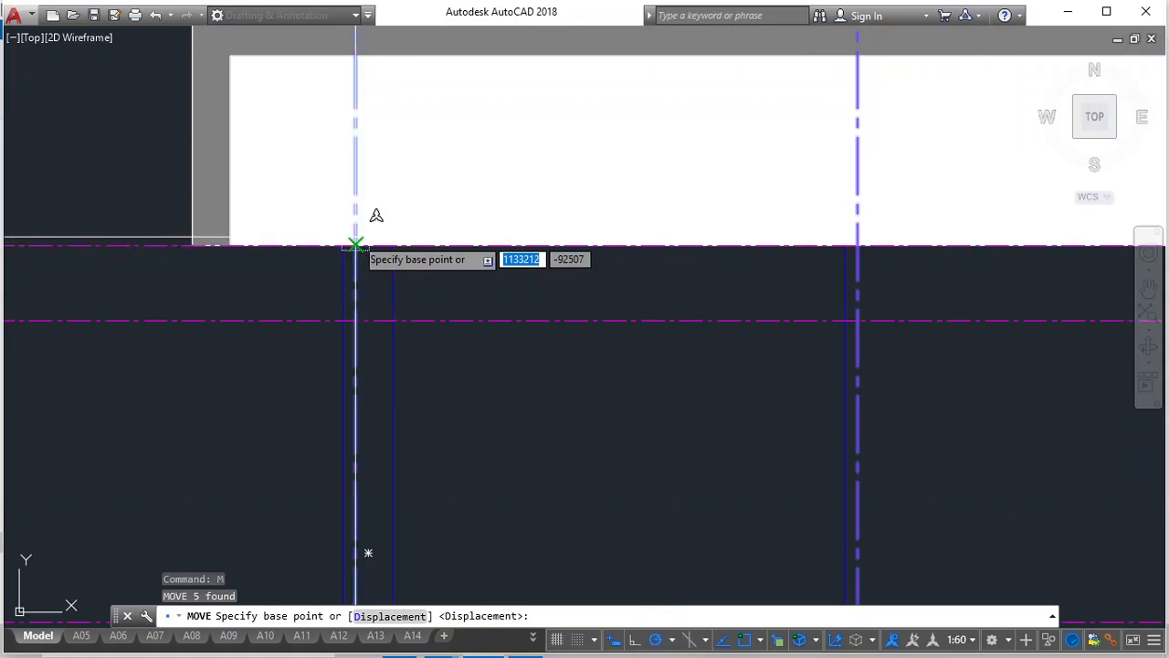
left_click(354, 246)
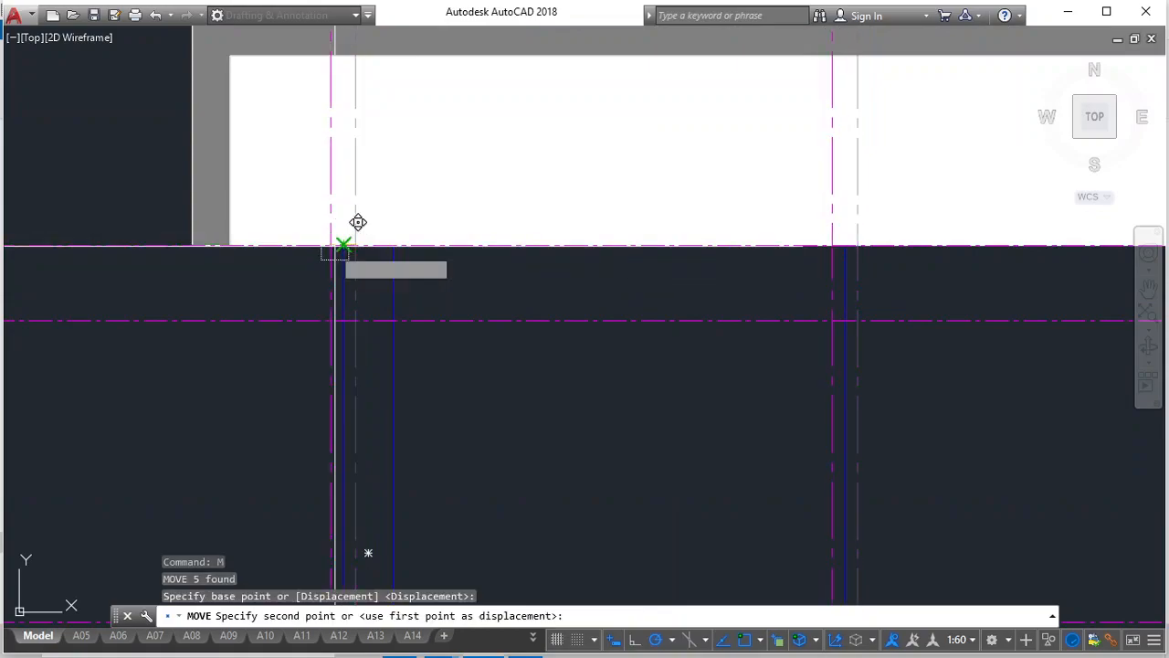
left_click(368, 221)
scroll(316, 270, "down", 6)
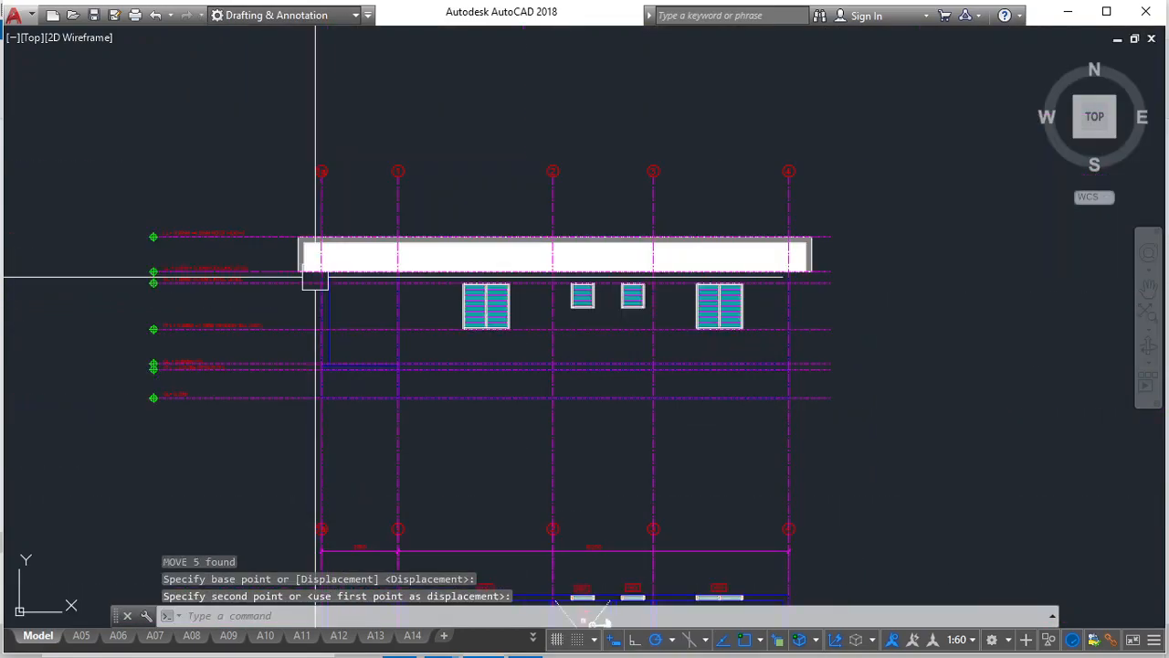
Step: Select the five elevation grid lines and shorten the first one so its lower end meets the ground level line
mouse_move(384, 288)
middle_mouse_down()
mouse_move(465, 225)
mouse_move(471, 206)
middle_mouse_up()
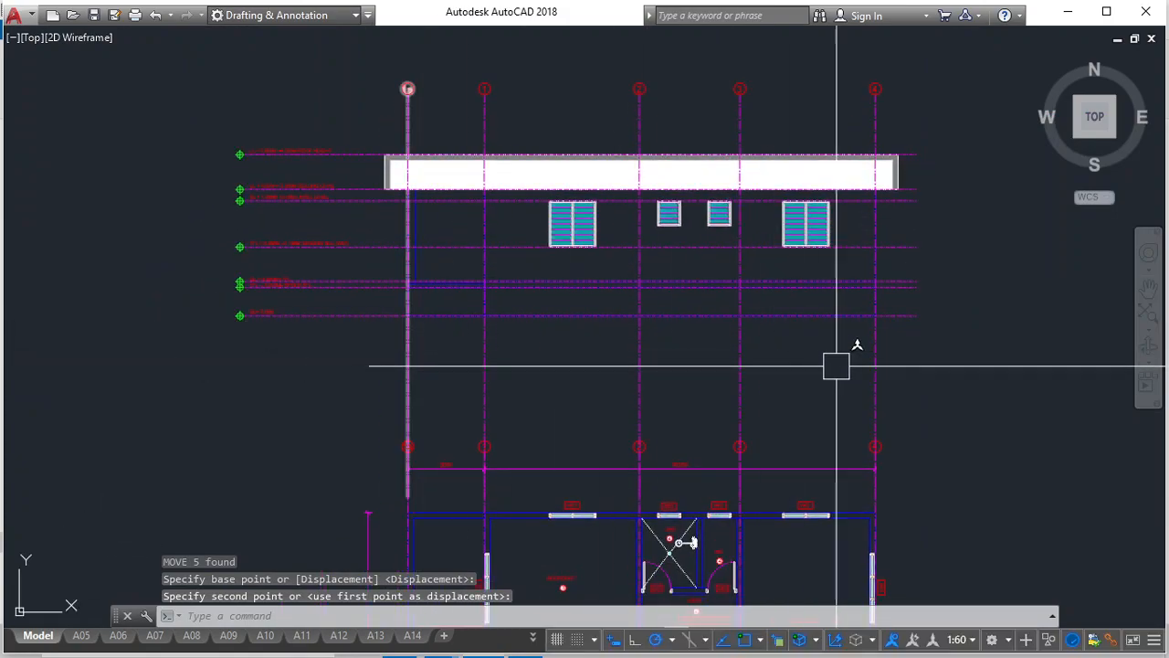
left_click(894, 372)
left_click(313, 347)
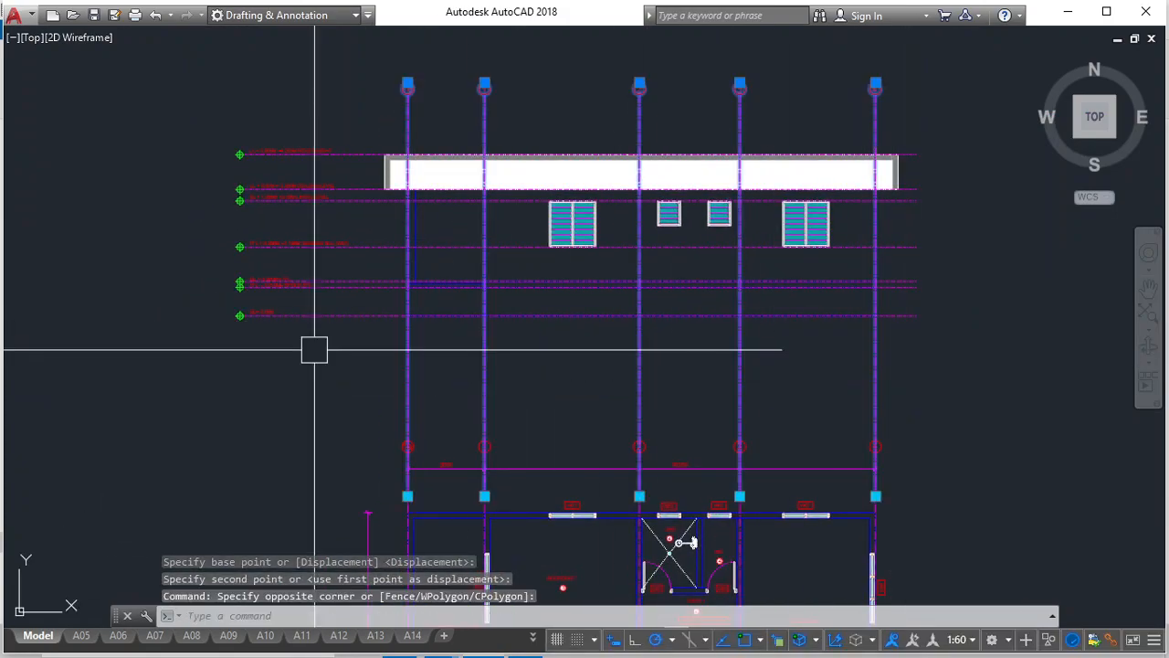
left_click(407, 496)
left_click(407, 315)
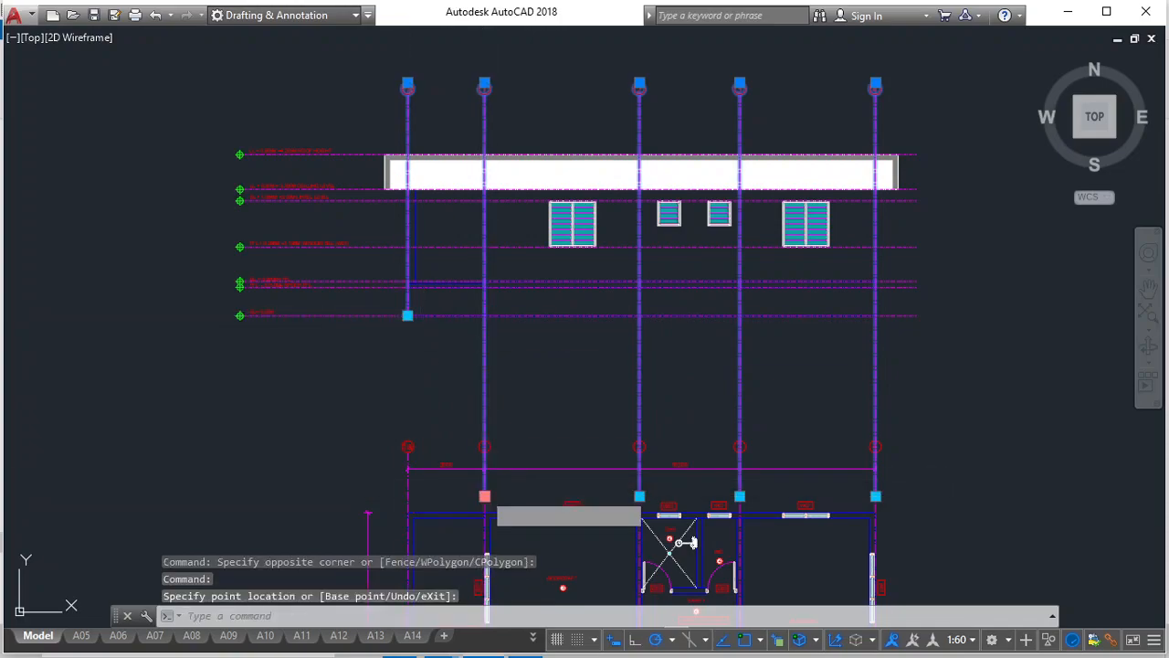
Step: Cancel stretching grid line 1 and turn on Ortho mode
left_click(484, 496)
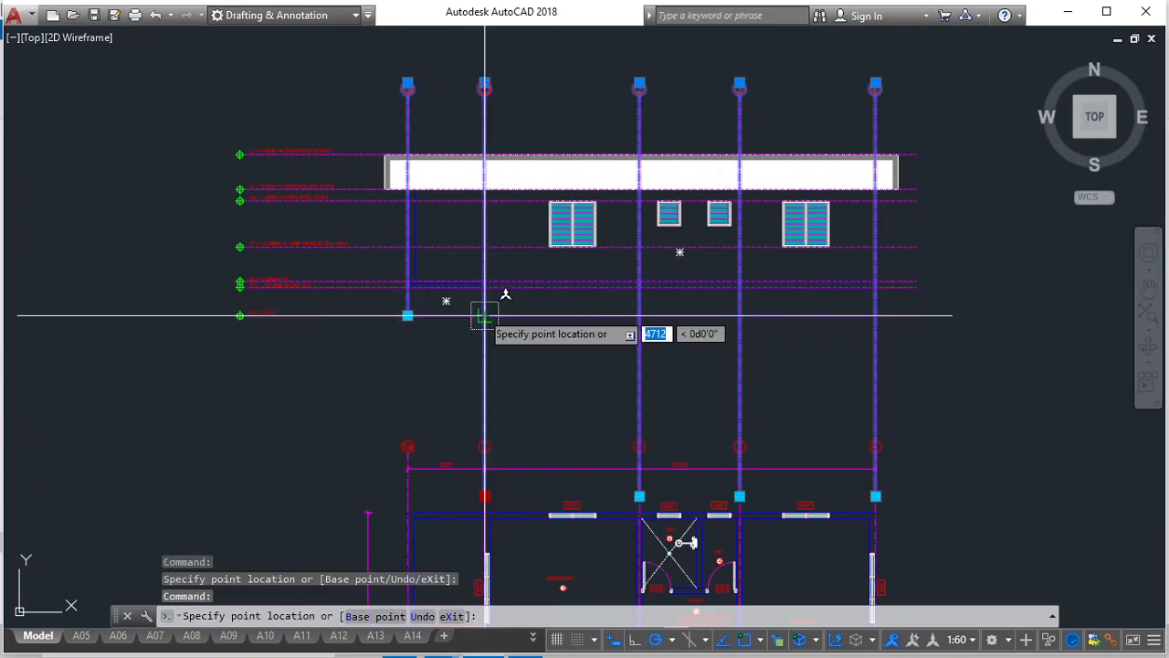
key("Escape")
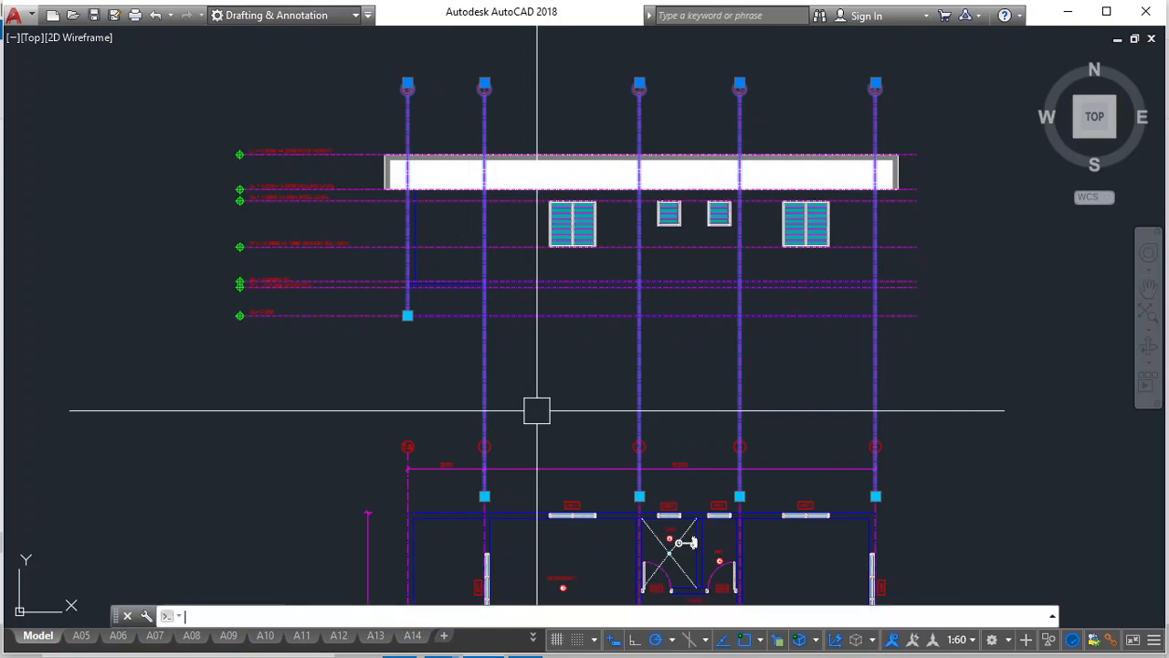
key("F8")
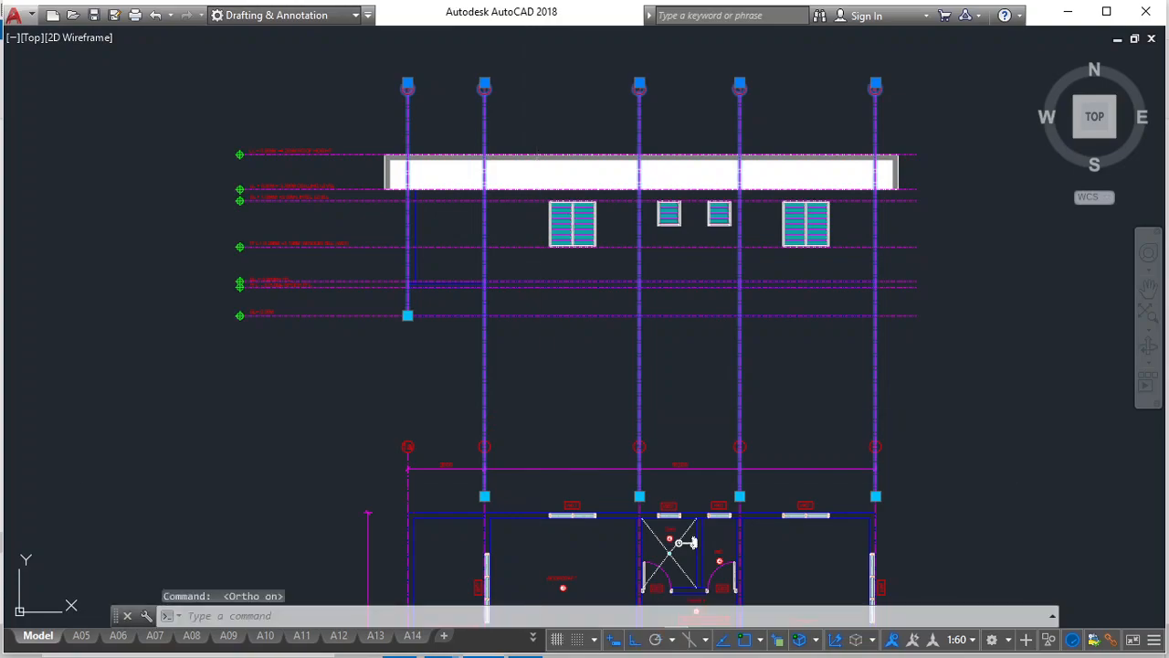
left_click(635, 642)
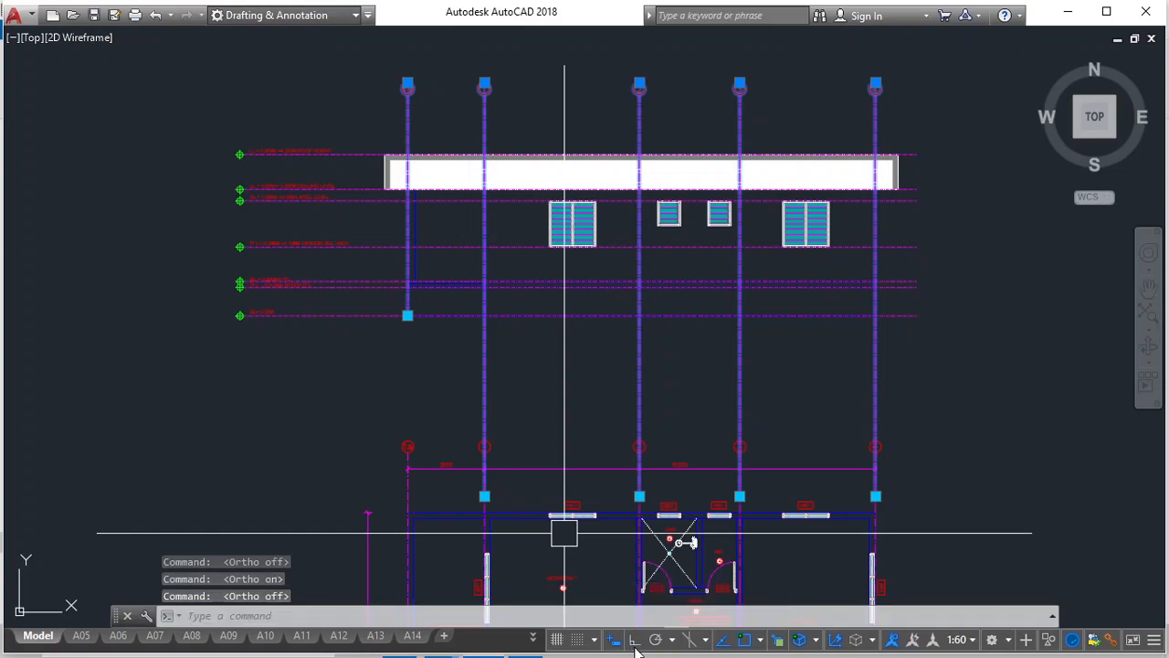
left_click(635, 641)
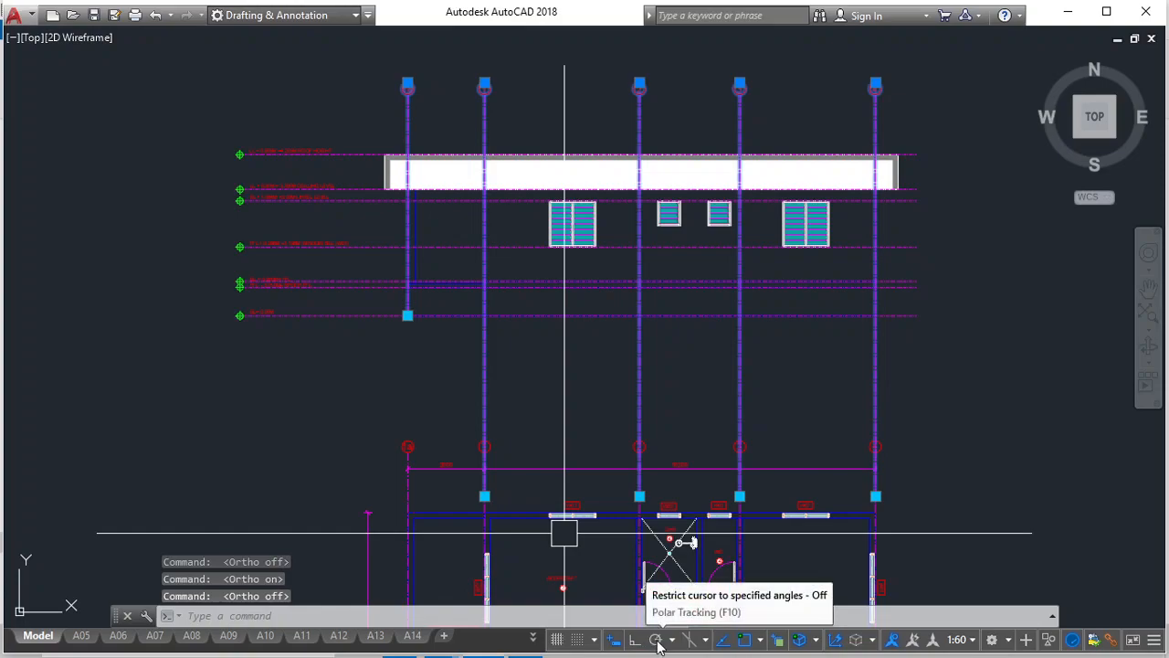
left_click(656, 641)
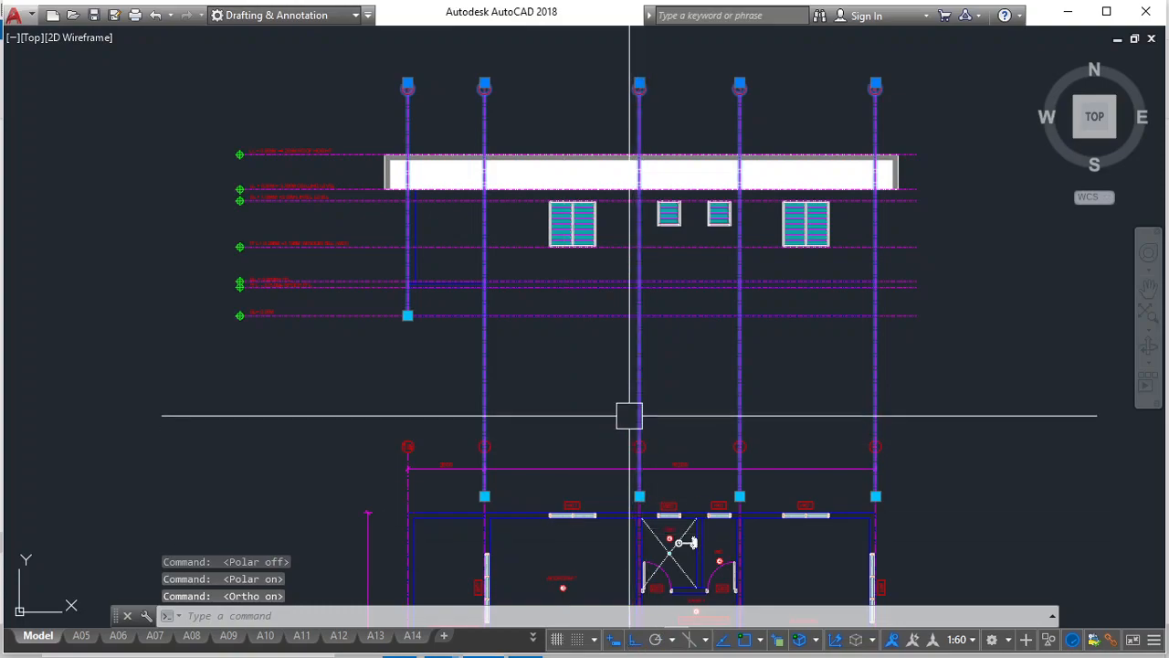
Step: Shorten grid lines 1, 2, 3 and 4 so their lower ends meet the ground level line, and clear the selection
left_click(485, 496)
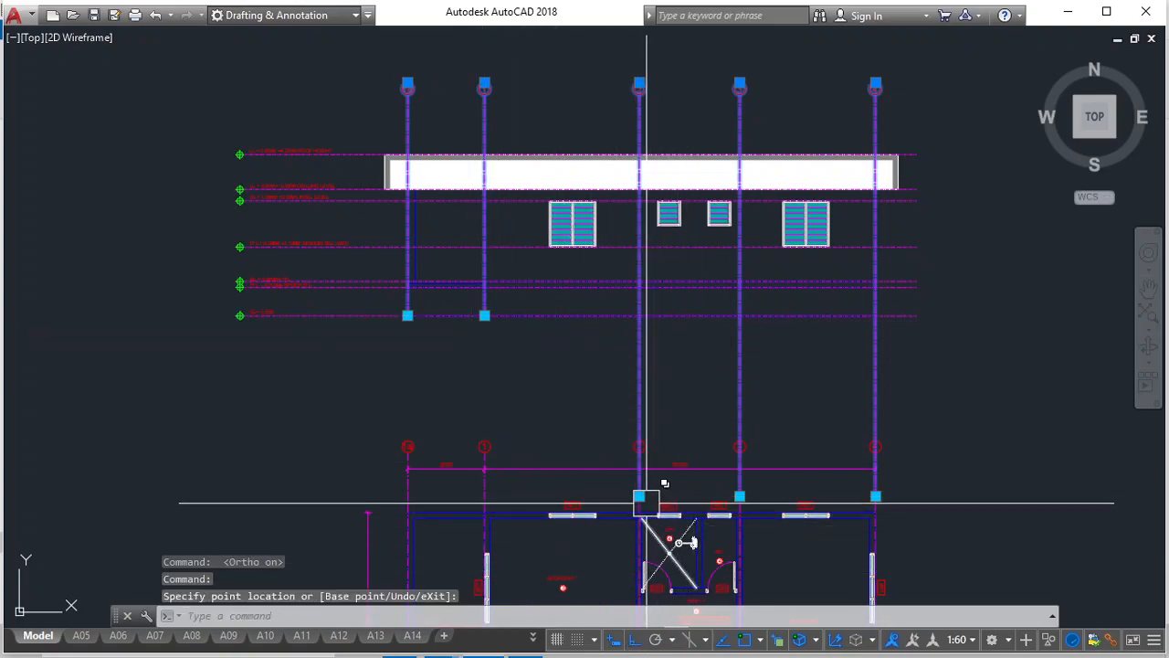
left_click(640, 496)
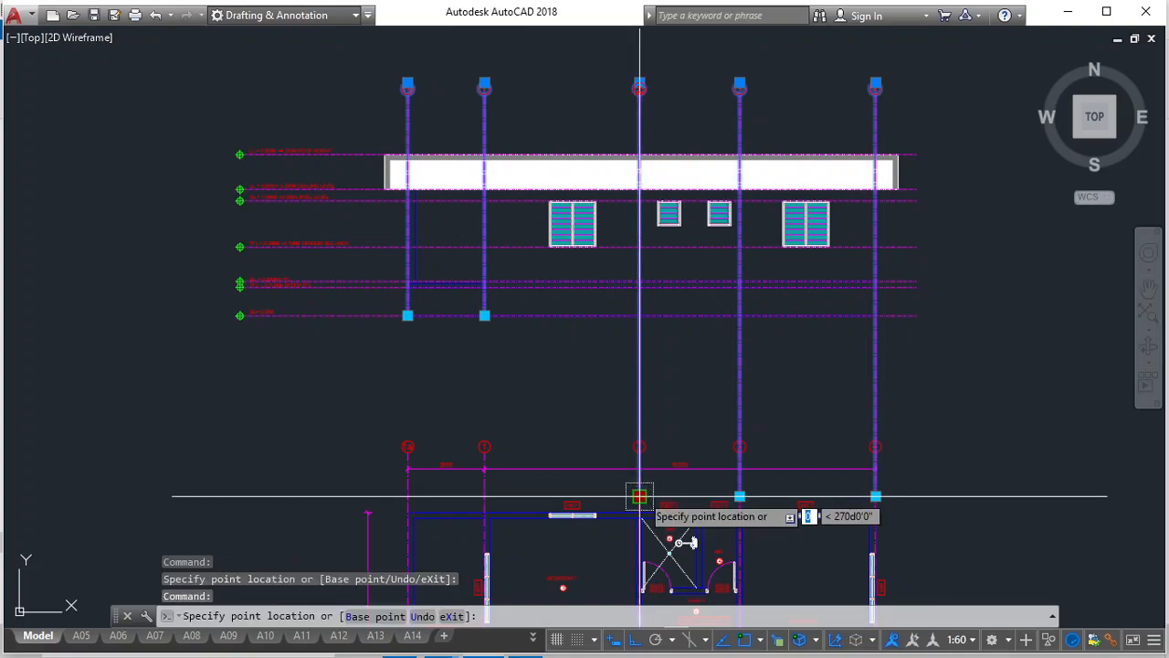
left_click(640, 315)
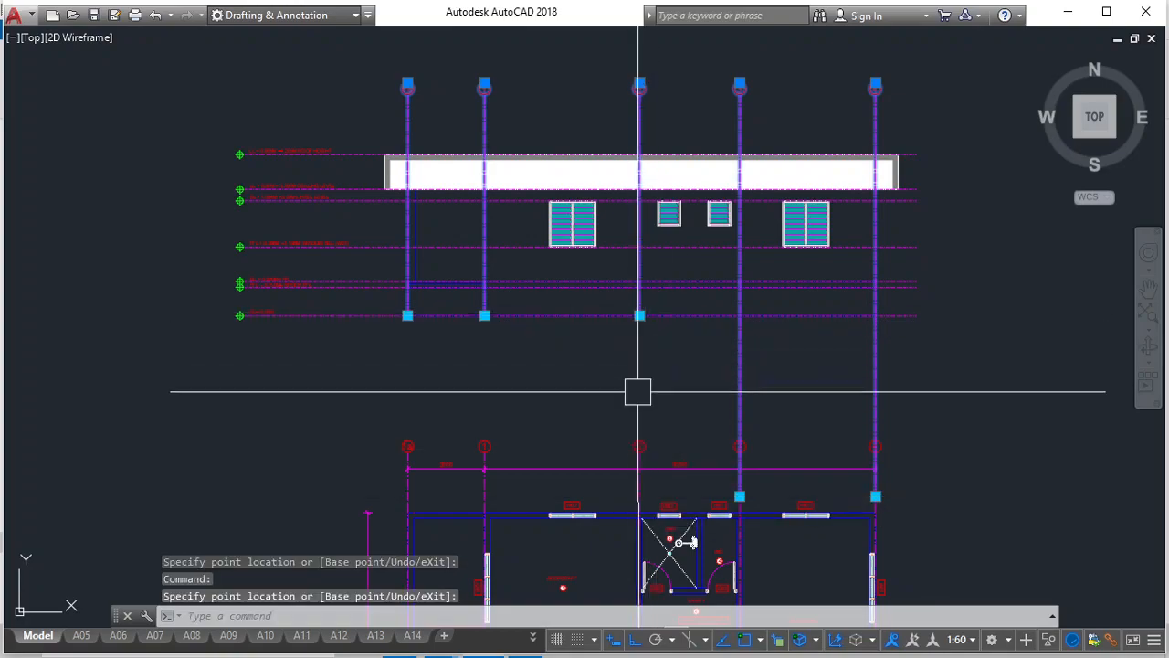
left_click(739, 496)
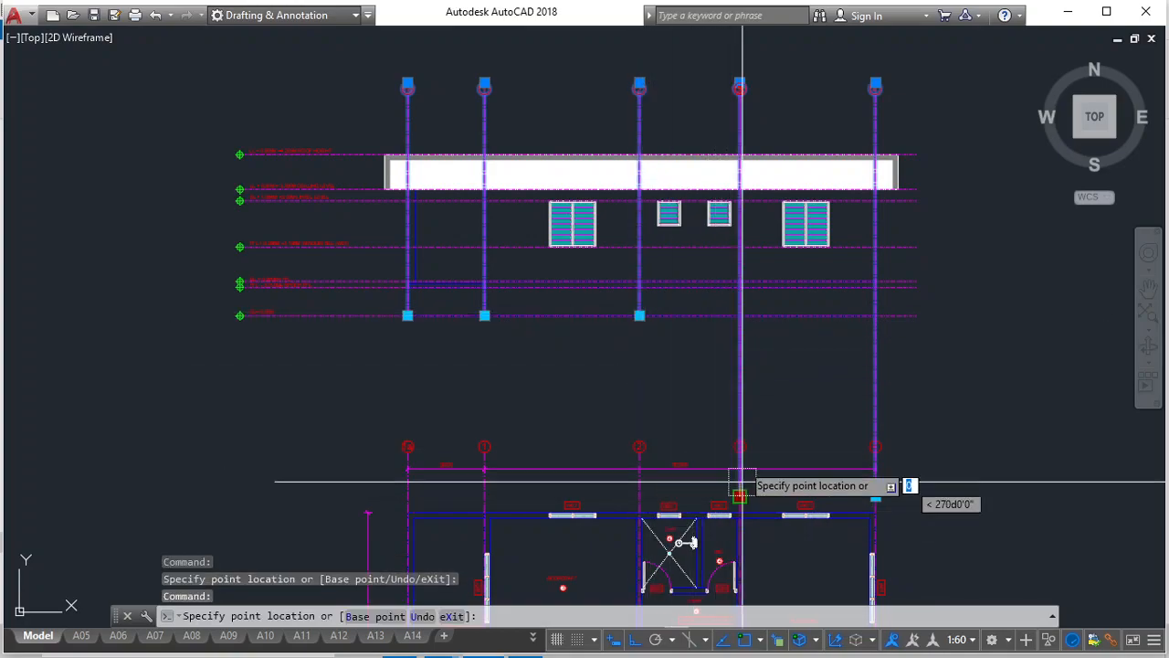
left_click(739, 316)
left_click(875, 496)
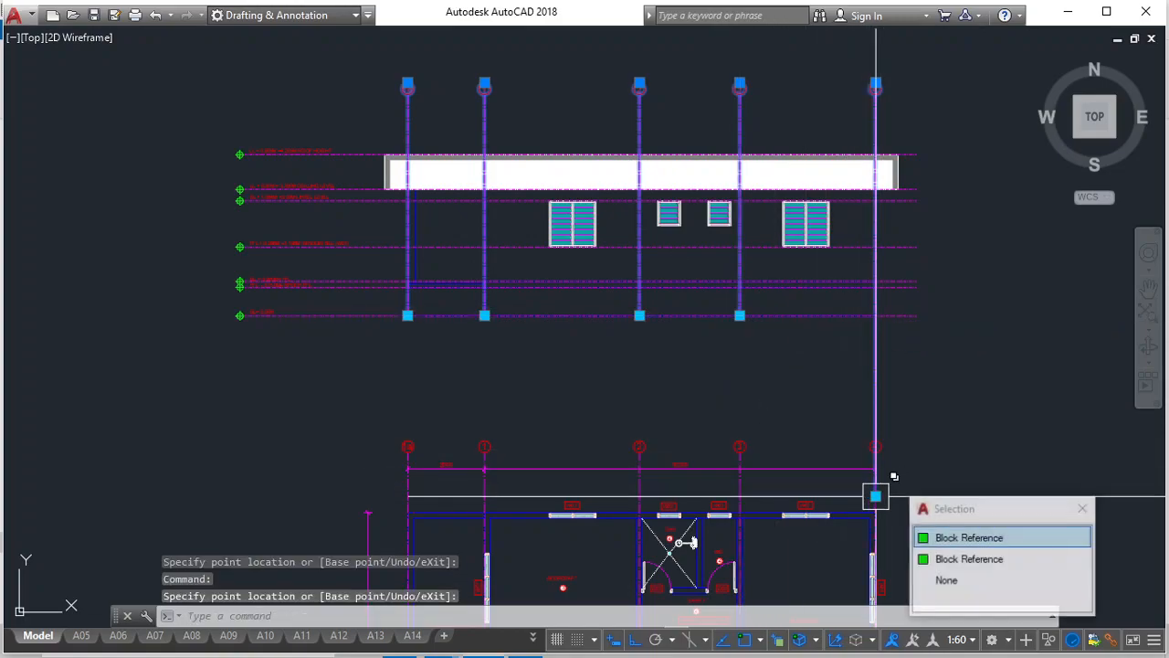
left_click(875, 317)
key("Escape")
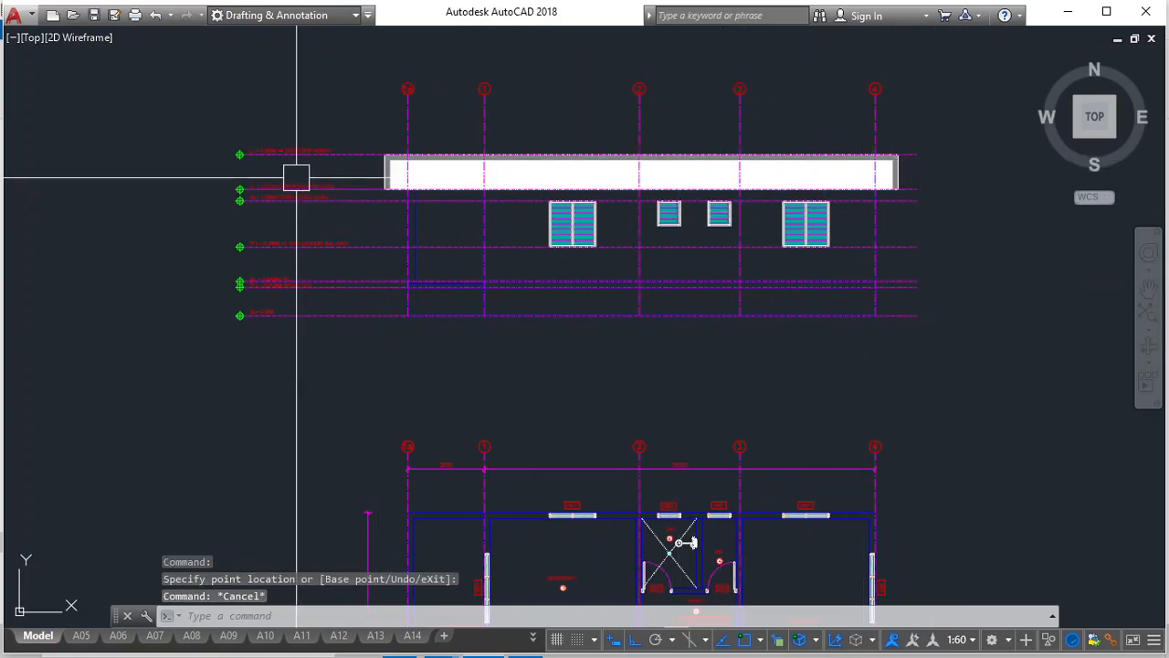
Step: Move all the horizontal level lines with their markers and labels slightly to the right
left_click(319, 368)
left_click(196, 100)
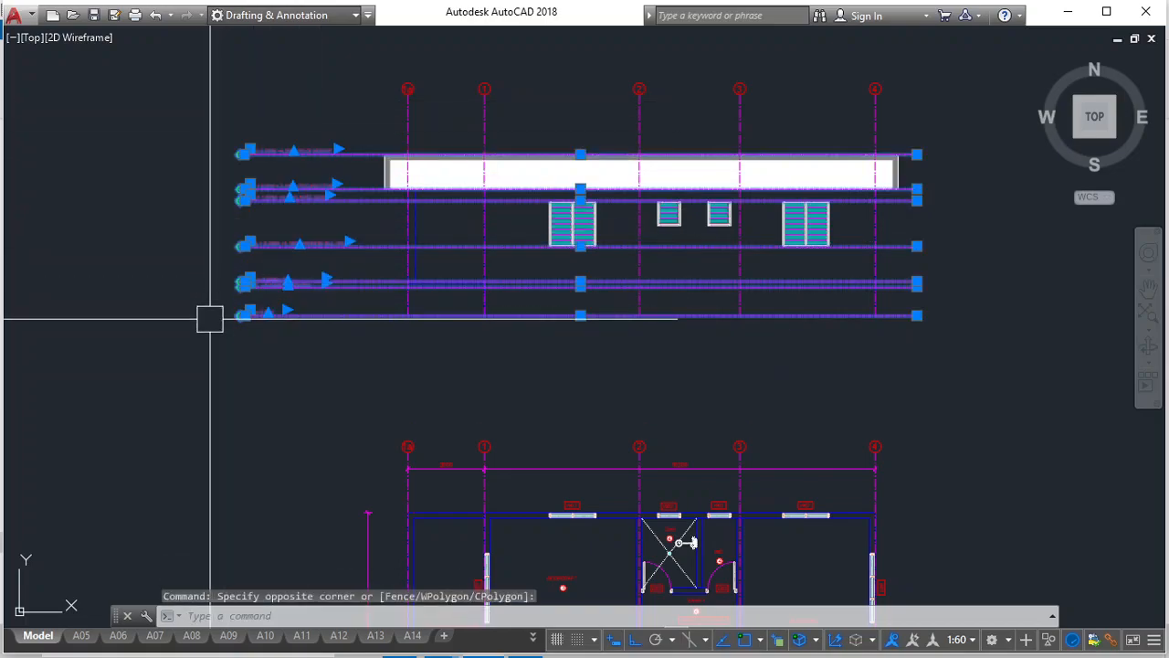
type("m")
key("Return")
left_click(234, 399)
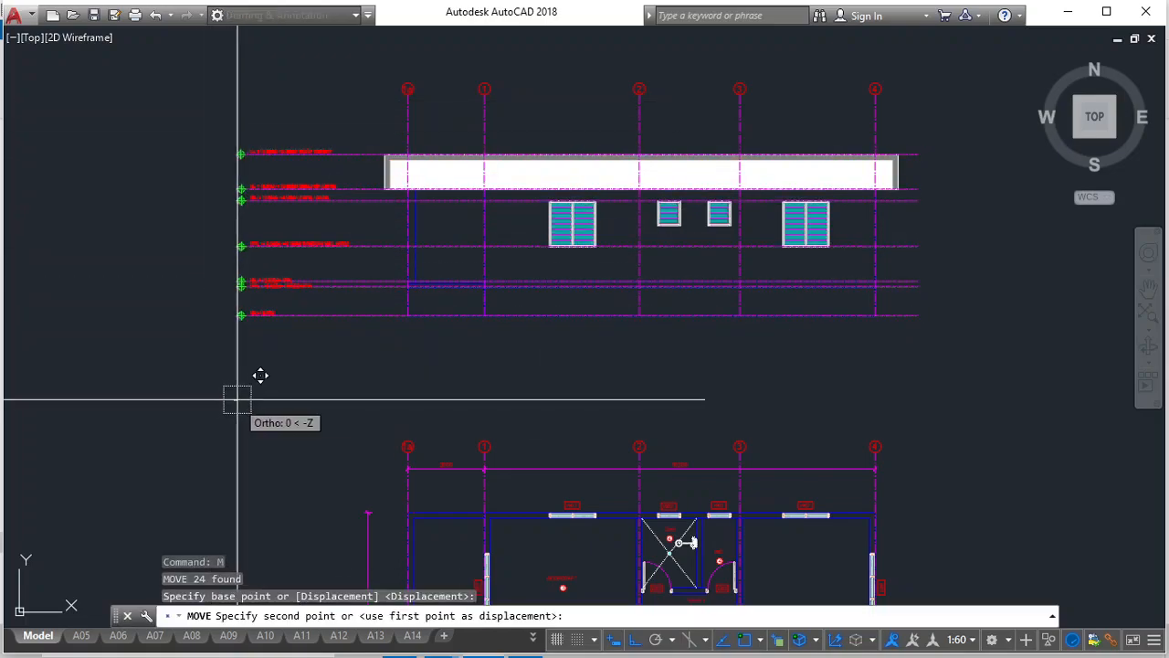
left_click(249, 399)
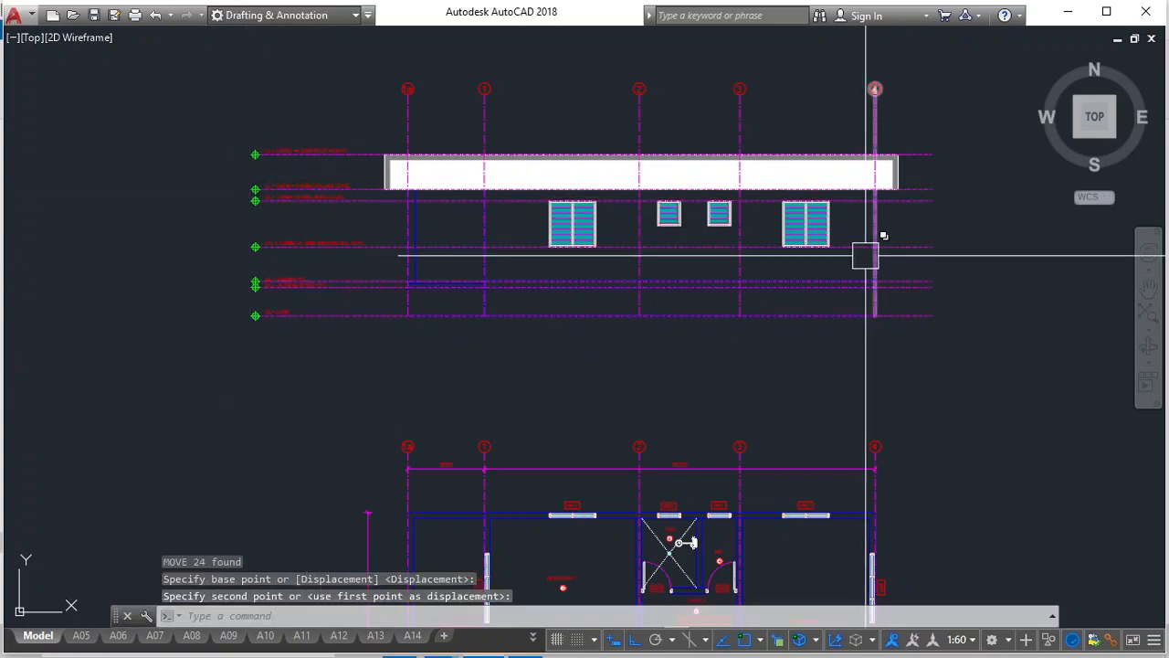
Step: Turn off Clean Screen mode to restore the full interface
middle_click_drag(545, 322, 513, 429)
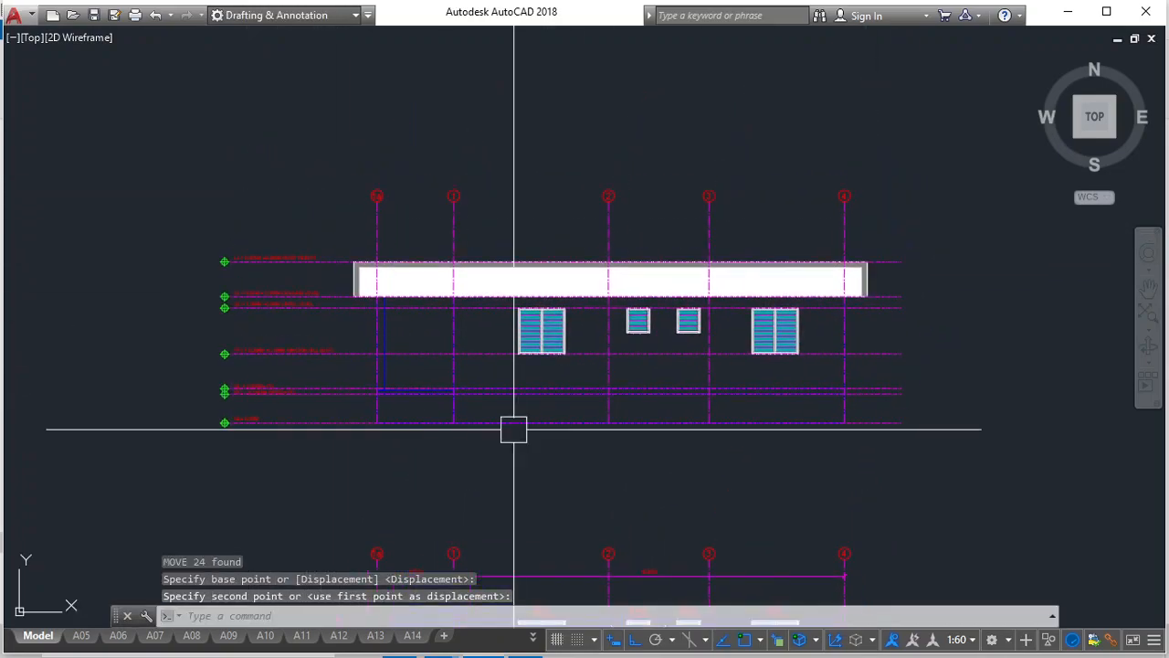
left_click(523, 354)
key("ctrl+0")
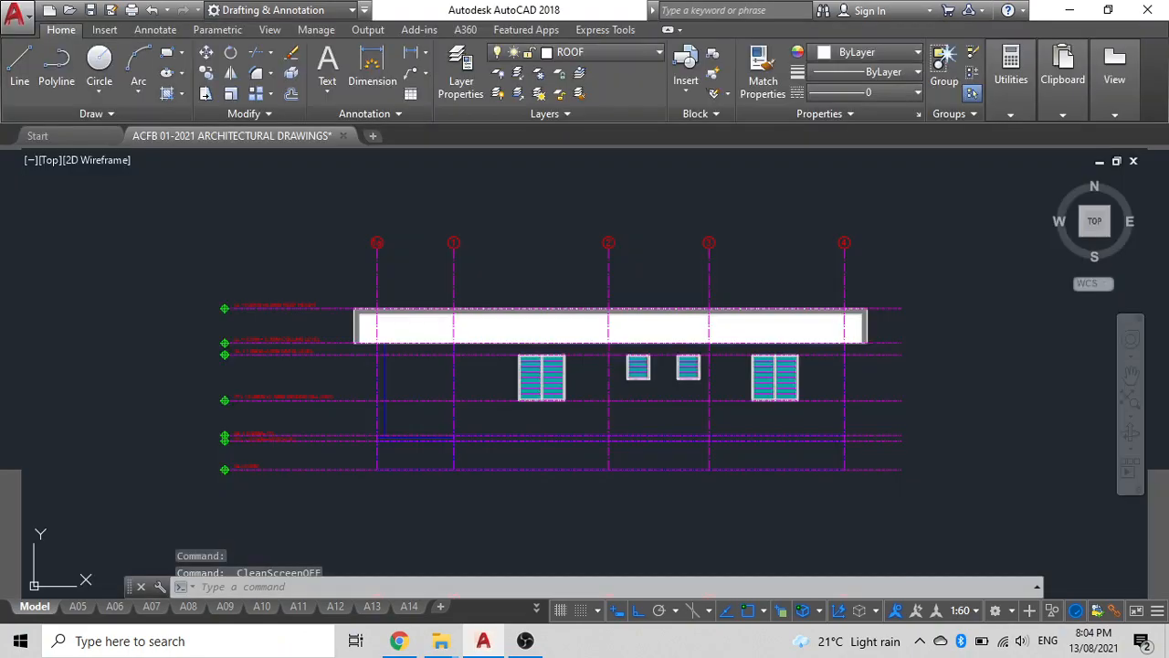
Step: Move the grid lines, level lines with their markers and labels, and the four windows 10000 straight up, leaving the roof and wall outlines in place
mouse_move(618, 416)
middle_mouse_down()
mouse_move(589, 422)
mouse_move(612, 415)
middle_mouse_up()
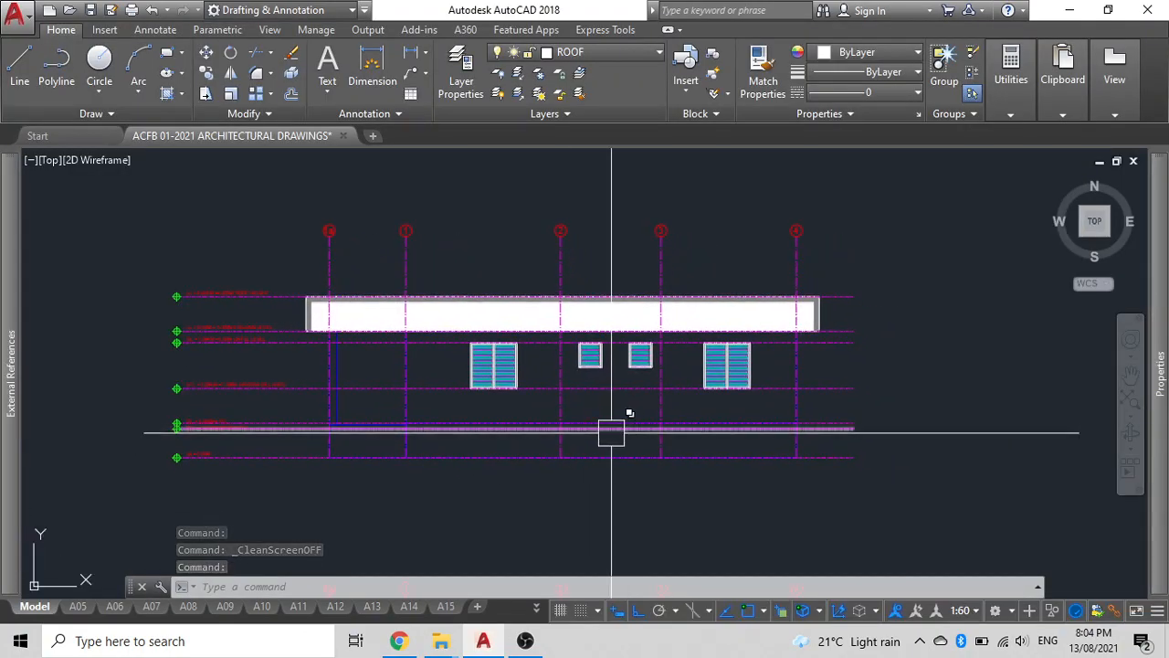
left_click(851, 258)
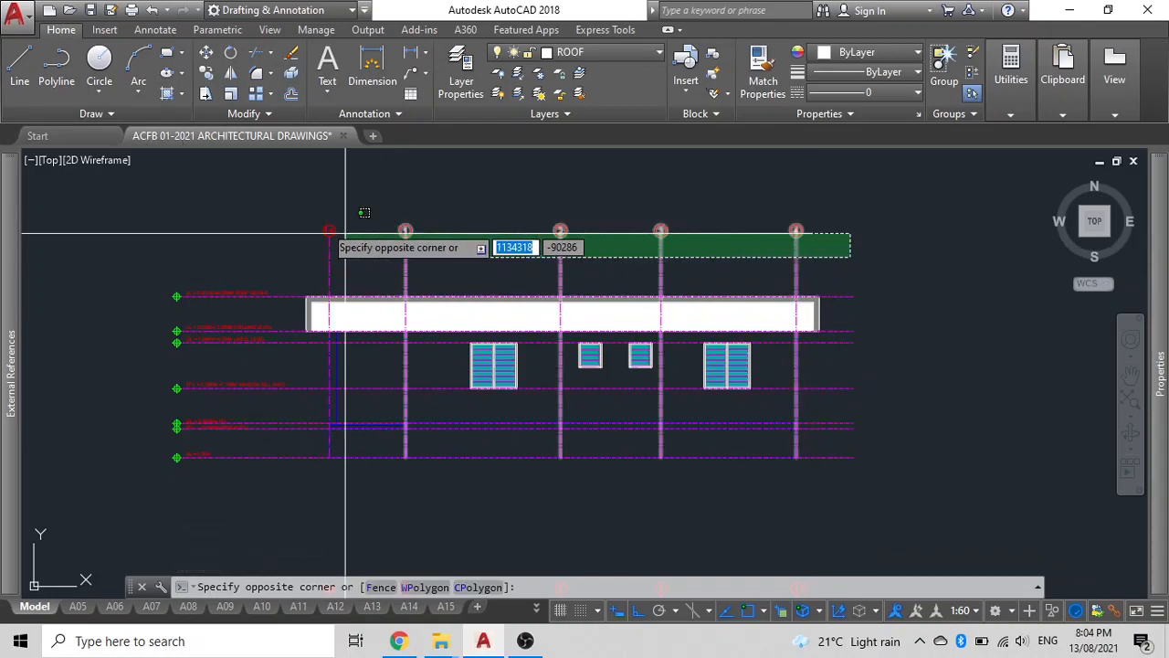
left_click(297, 199)
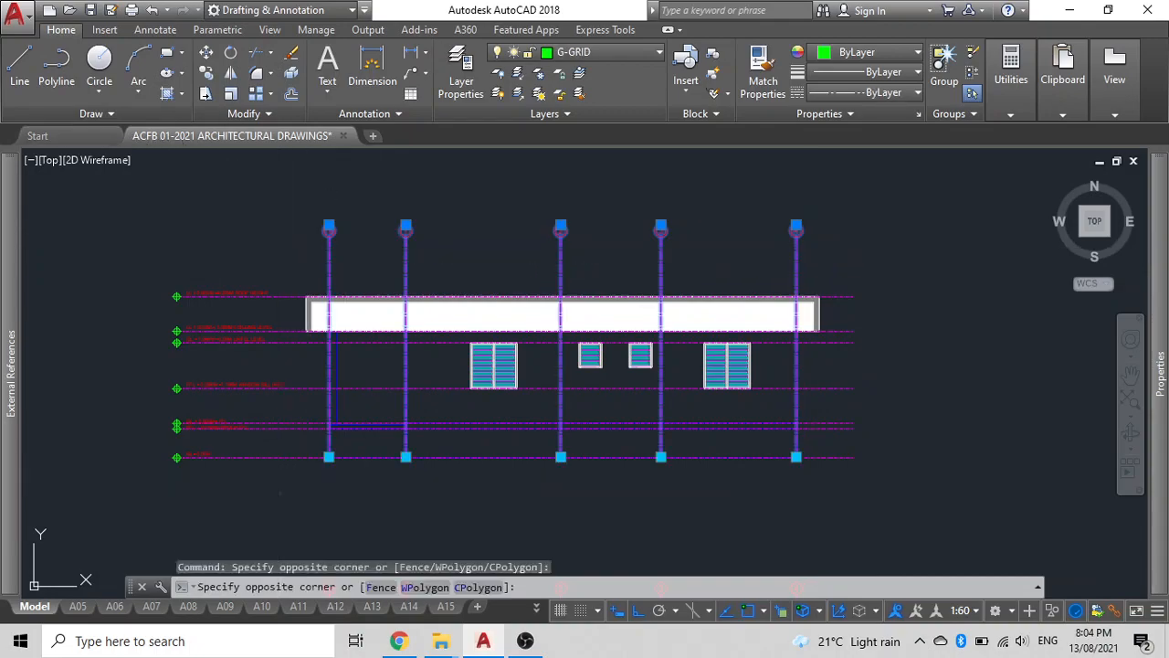
left_click(163, 254)
middle_click_drag(186, 269, 262, 267)
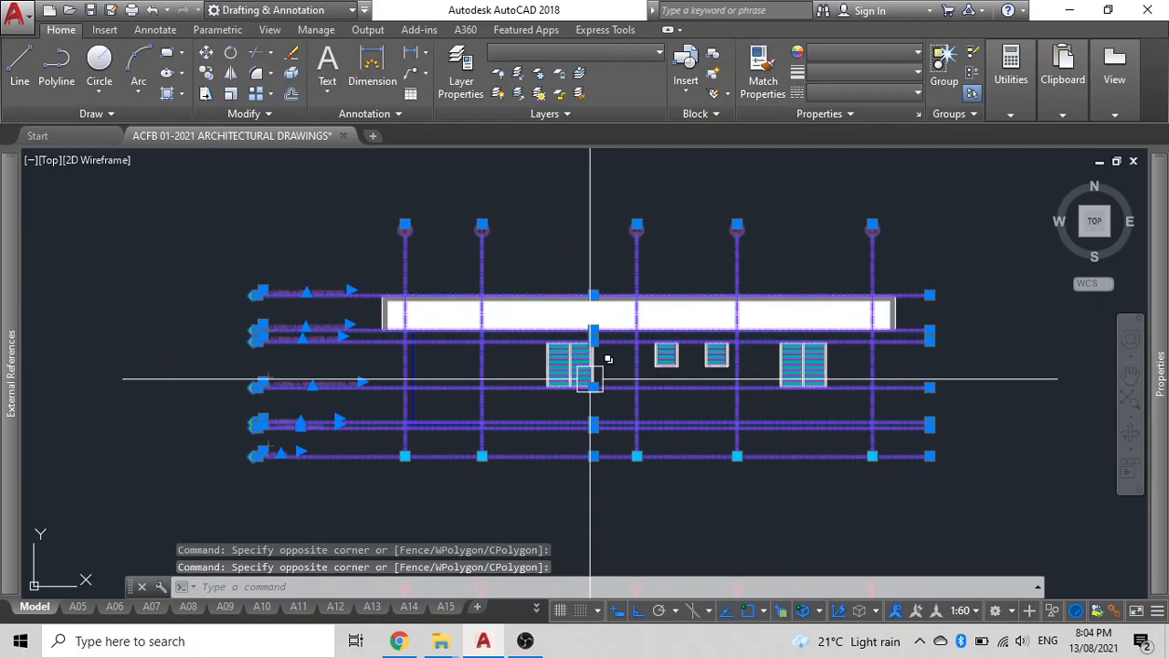
scroll(585, 370, "up", 2)
left_click(574, 367)
scroll(568, 369, "down", 2)
middle_click_drag(559, 371, 517, 382)
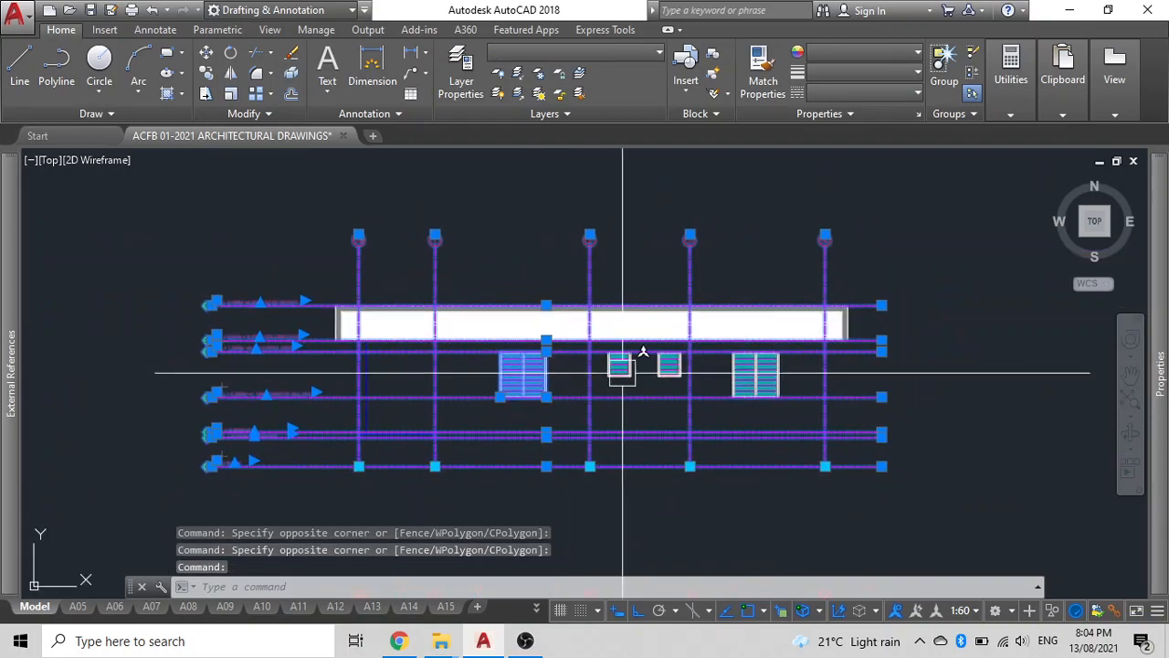
scroll(633, 374, "up", 3)
left_click(919, 345)
scroll(905, 393, "down", 5)
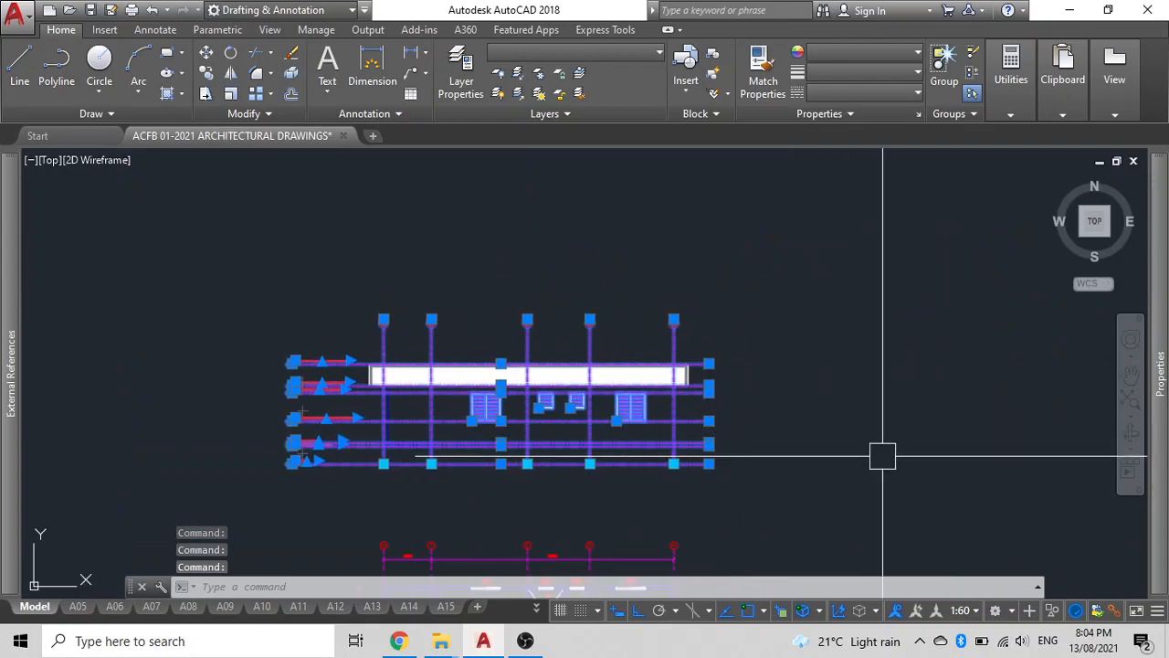
type("m")
key("Return")
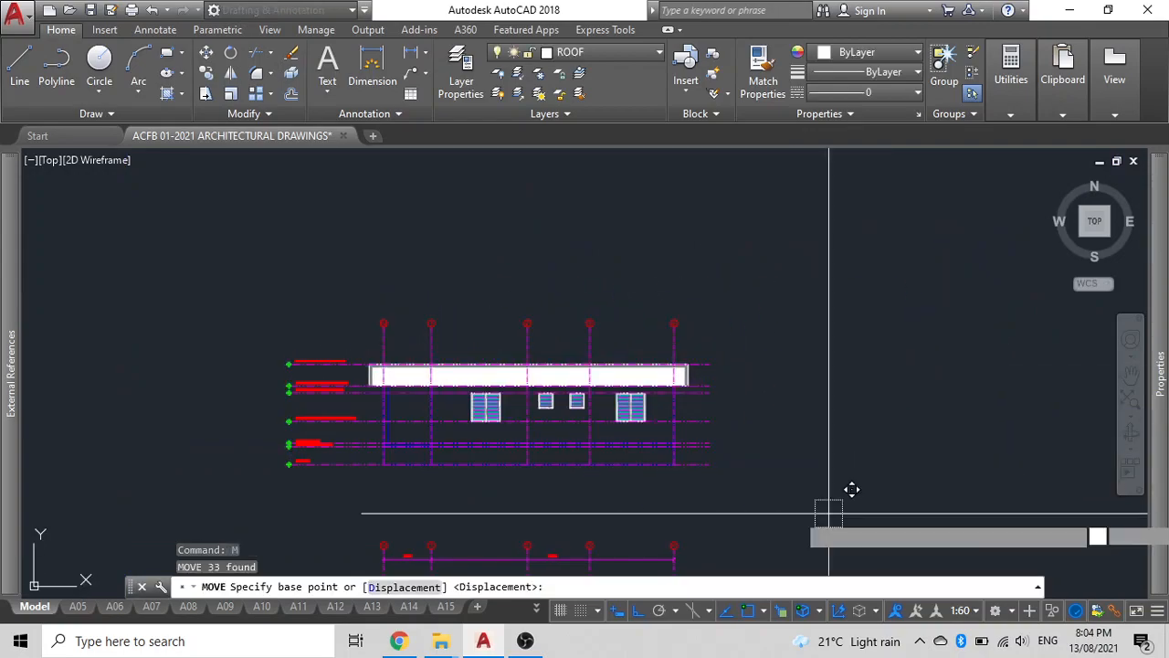
left_click(828, 514)
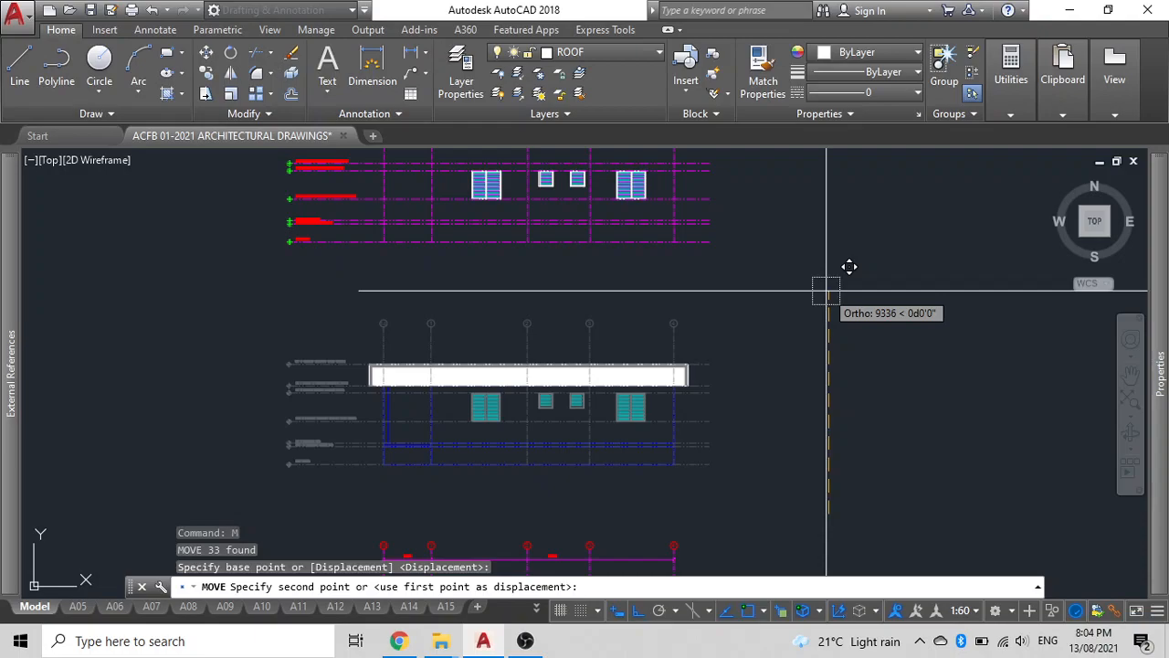
type("10000")
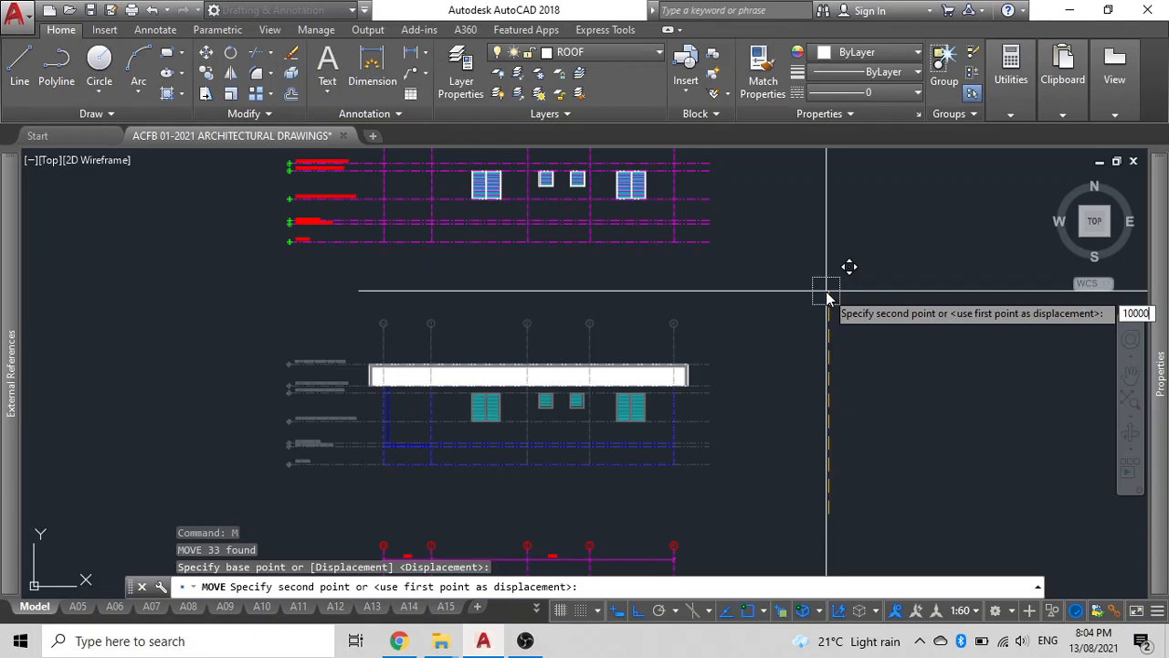
key("Return")
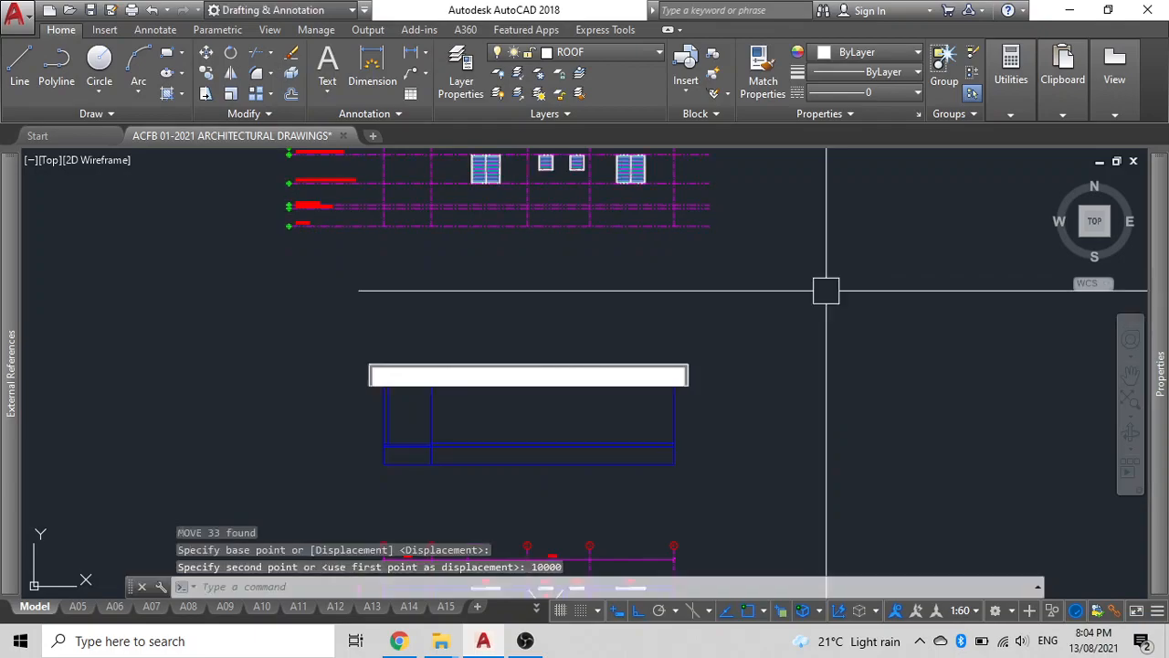
Step: Draw a polyline along the top edge of the narrow blue floor band between the main wall's vertical edges, and erase the band
scroll(435, 394, "up", 2)
middle_click_drag(415, 394, 357, 402)
left_click(356, 402)
key("Escape")
scroll(498, 422, "up", 2)
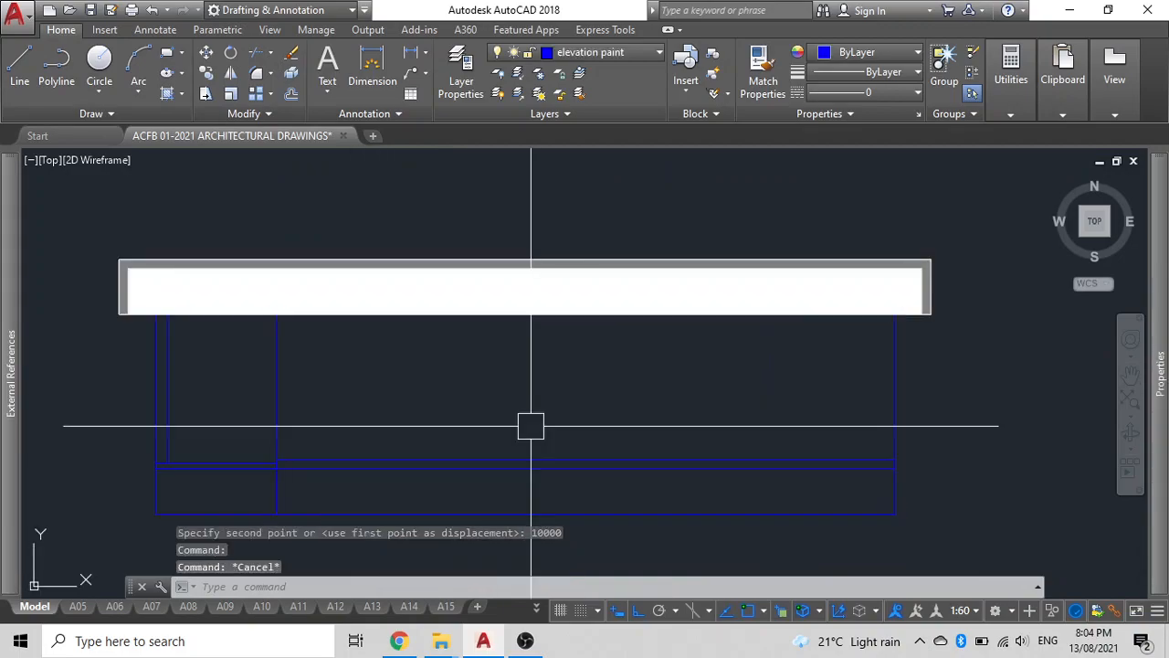
scroll(521, 442, "down", 2)
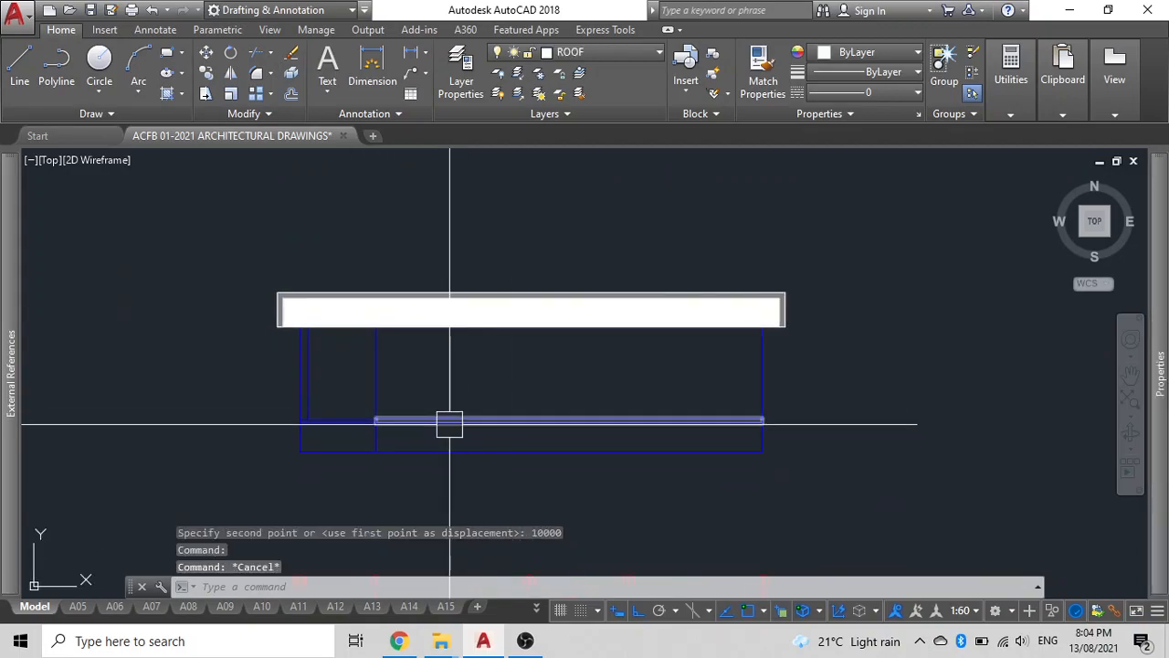
type("pl")
key("Return")
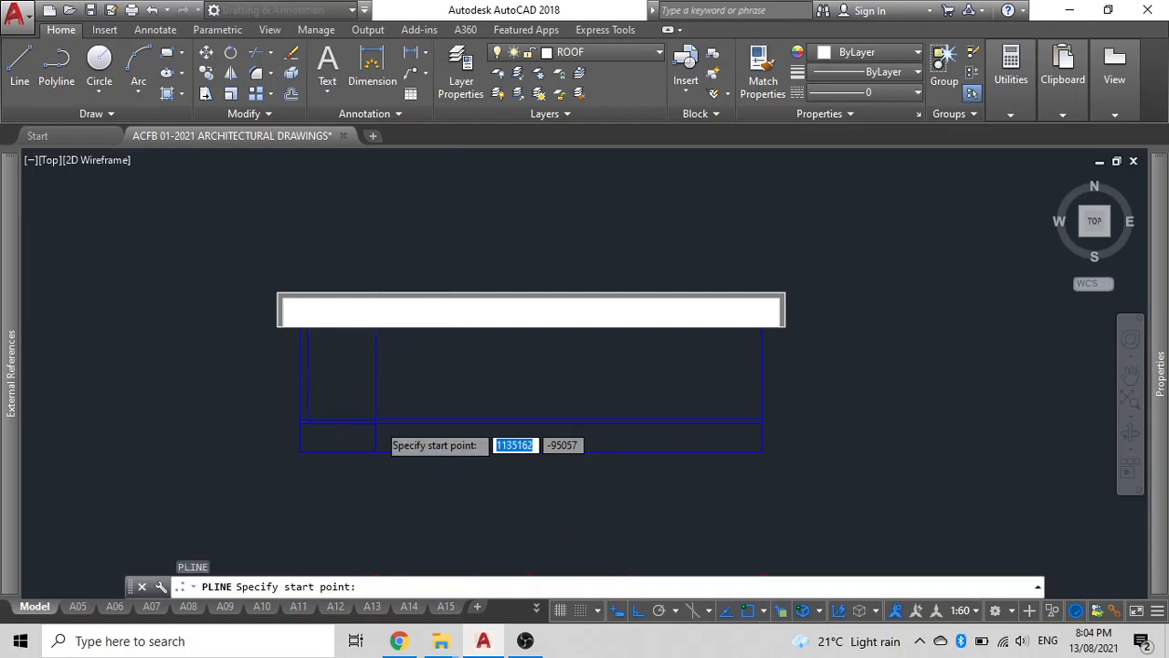
scroll(379, 412, "up", 2)
left_click(376, 415)
left_click(991, 417)
key("Escape")
left_click(911, 420)
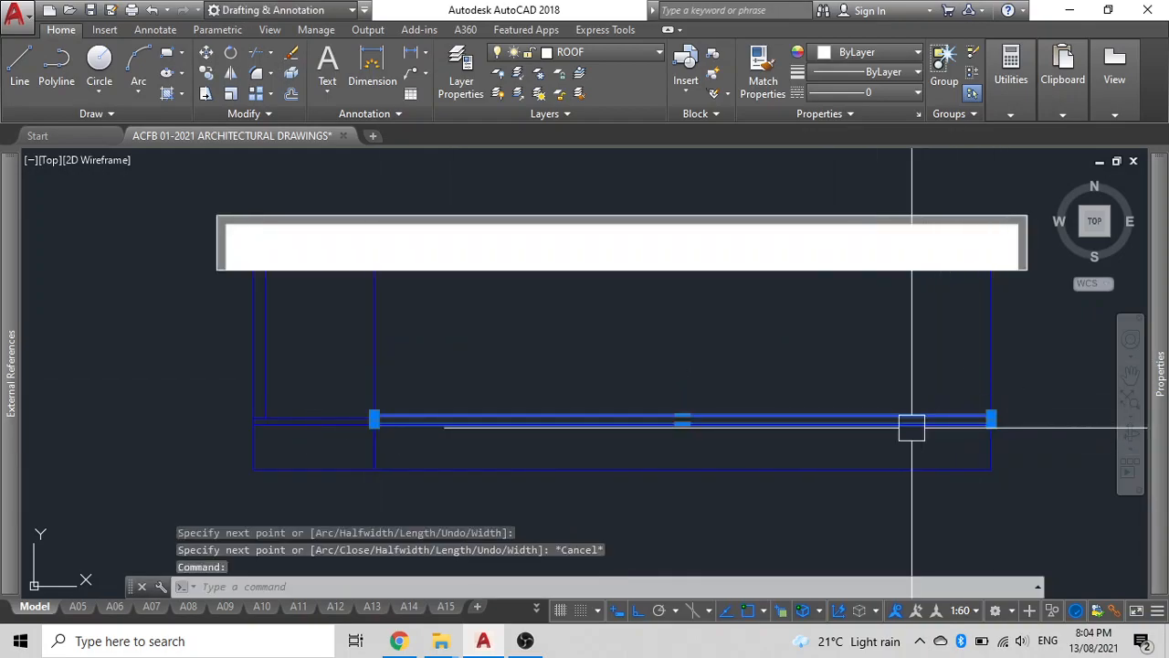
key("Delete")
Step: Assign the new horizontal floor polyline to the outline layer
left_click(832, 415)
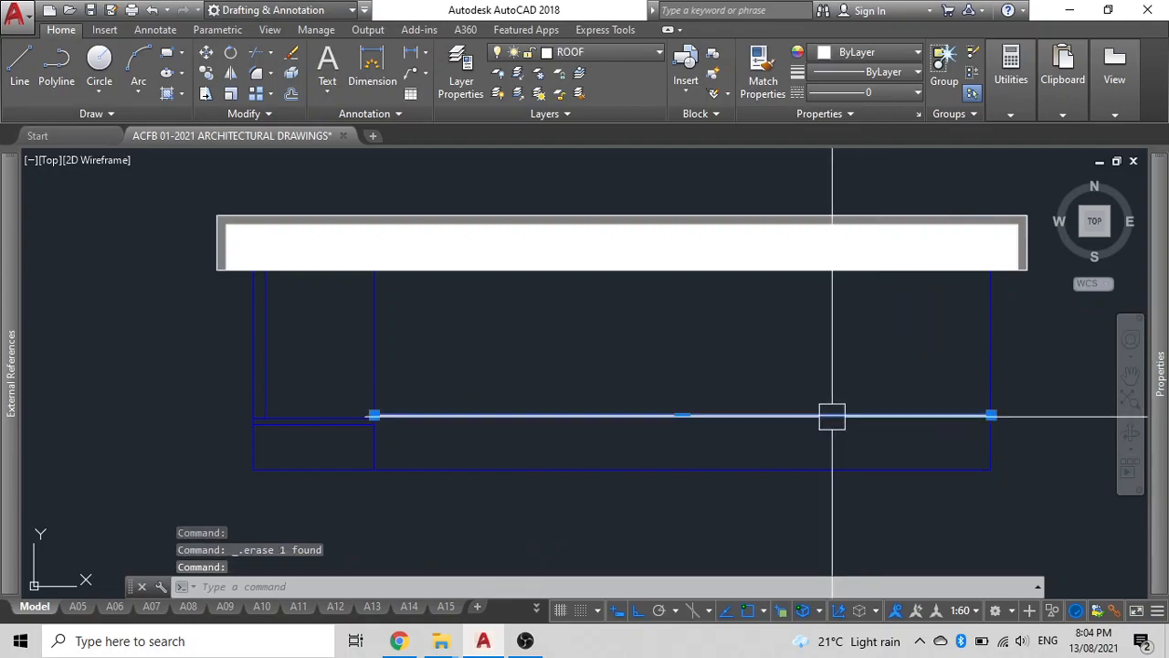
left_click(891, 92)
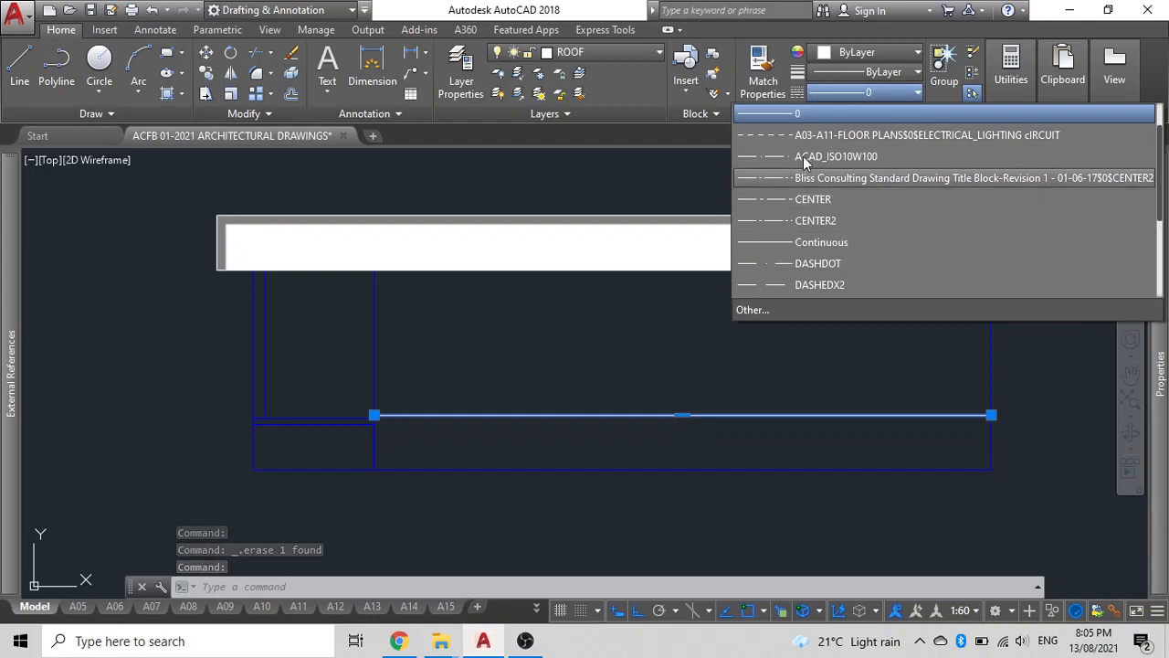
left_click(623, 51)
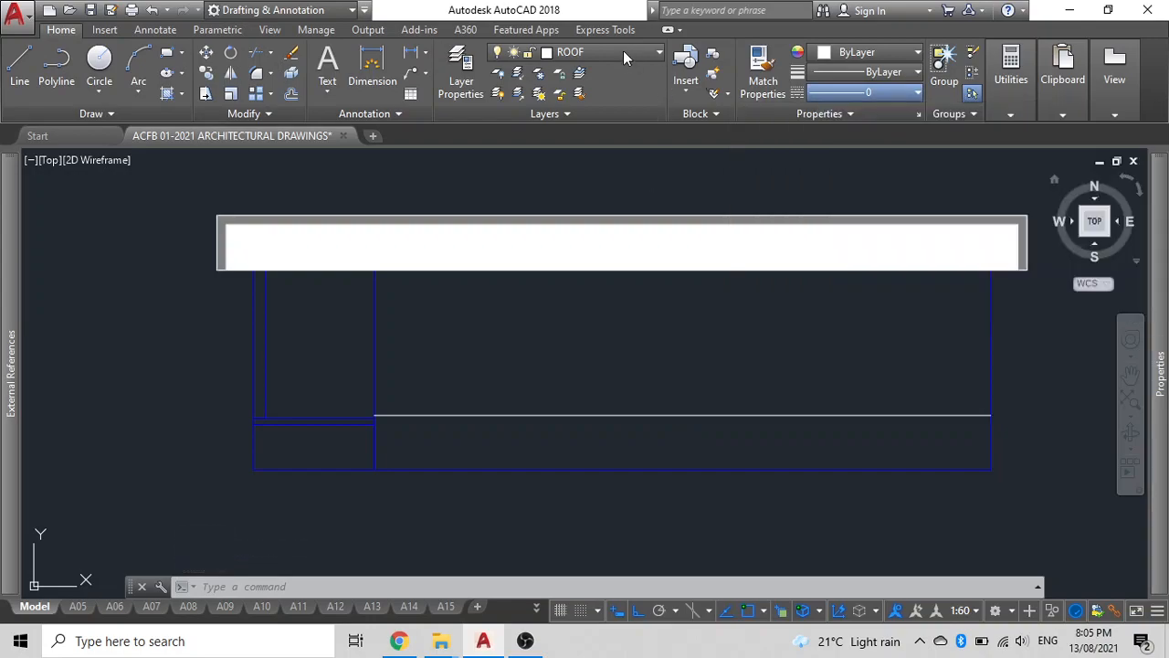
left_click(623, 50)
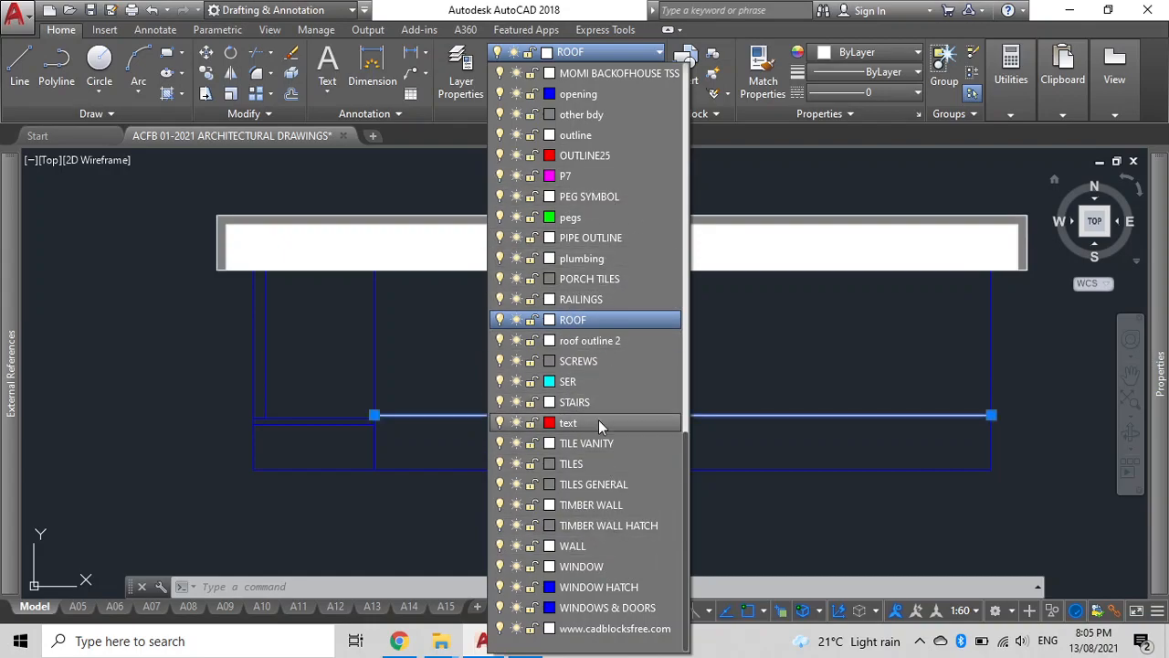
scroll(592, 493, "up", 1)
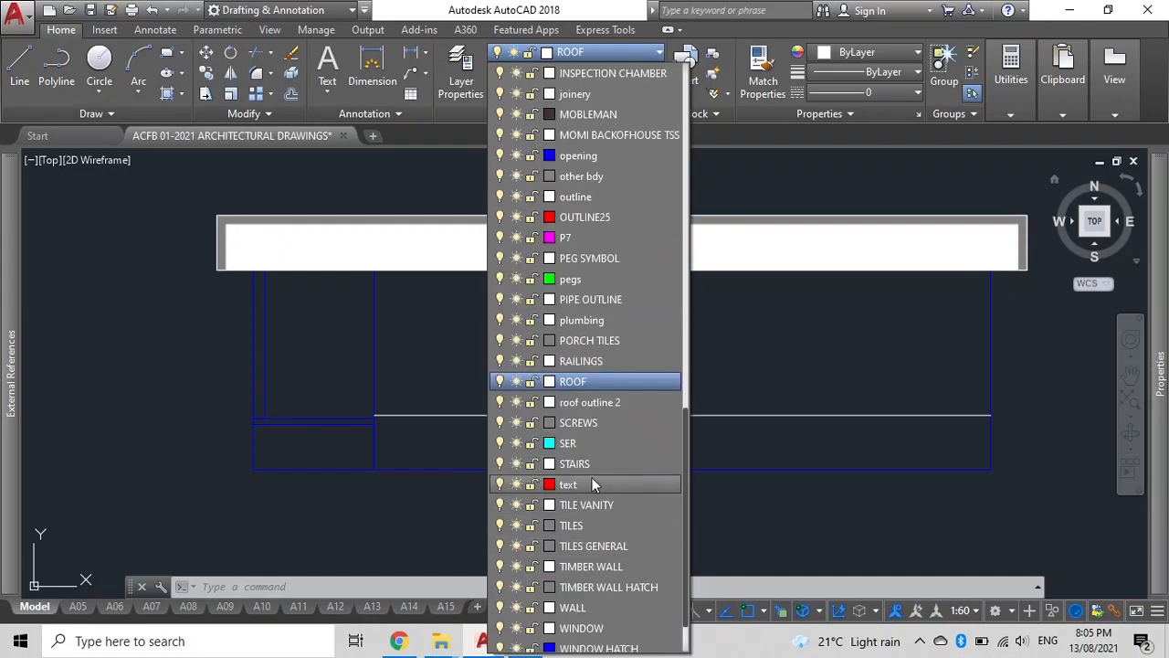
scroll(601, 347, "up", 2)
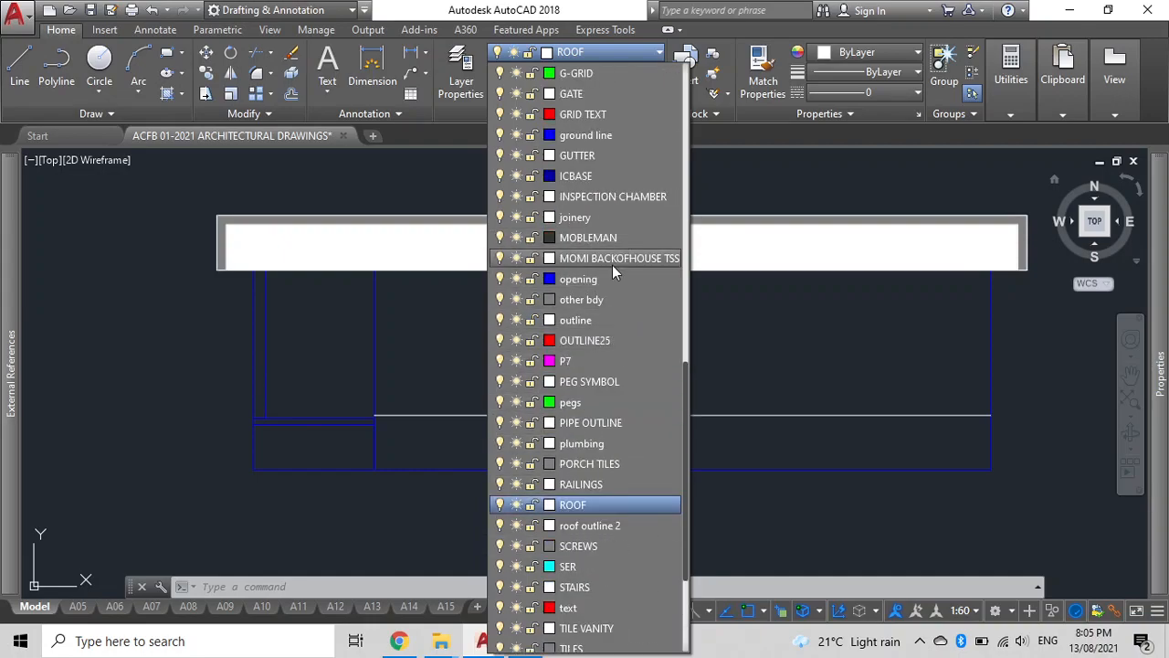
left_click(602, 322)
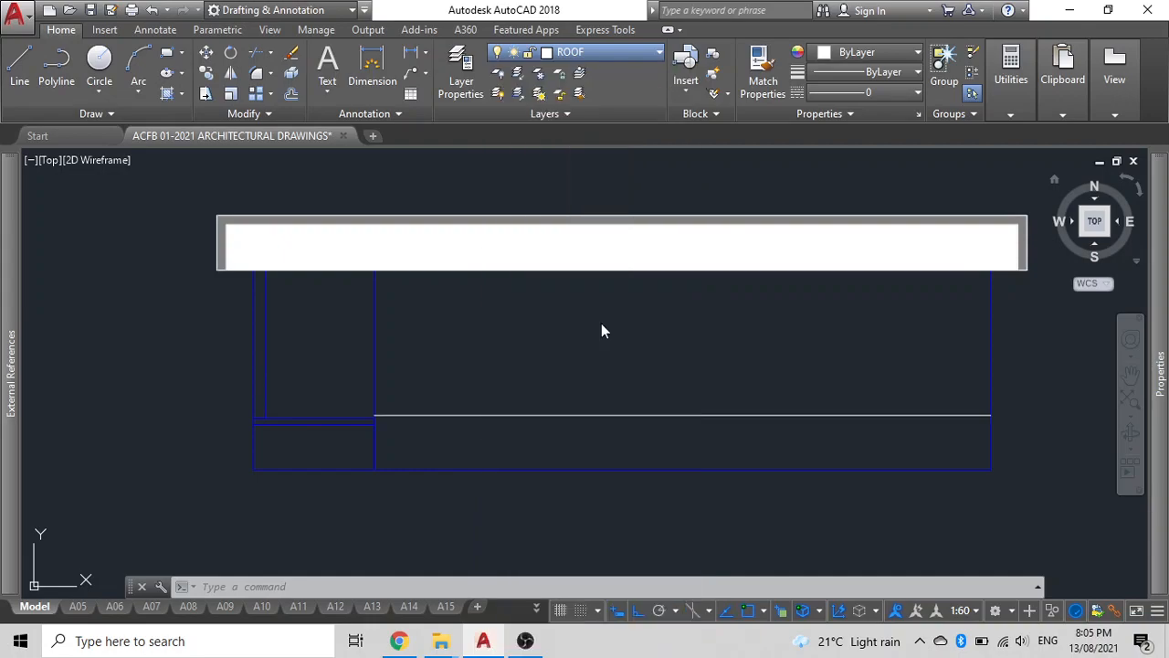
Step: Set the floor polyline's linetype to A03-A11-FLOOR PLANS$0$ELECTRICAL_LIGHTING cIRCUIT and clear the selection
left_click(866, 93)
scroll(834, 230, "up", 1)
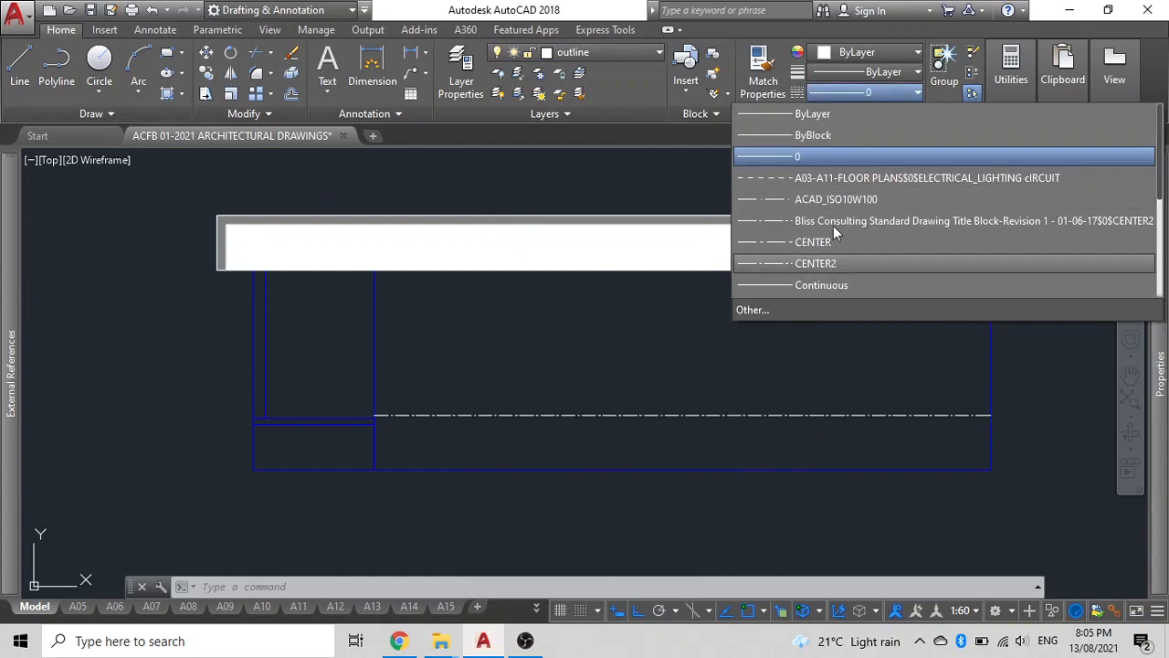
left_click(824, 177)
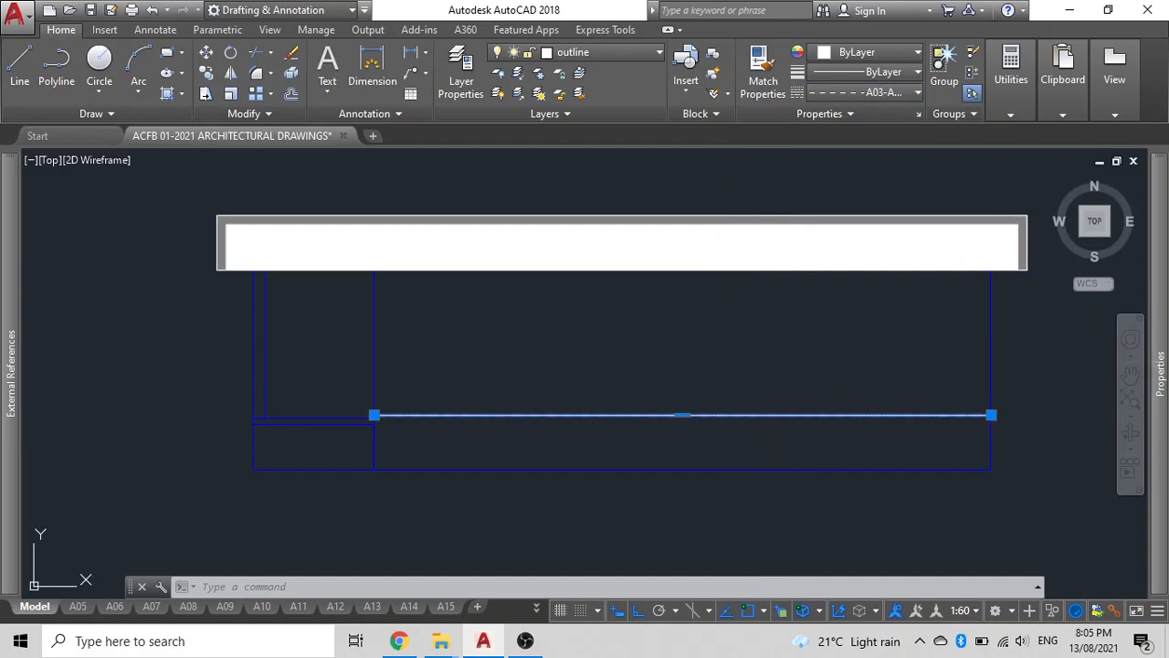
key("Escape")
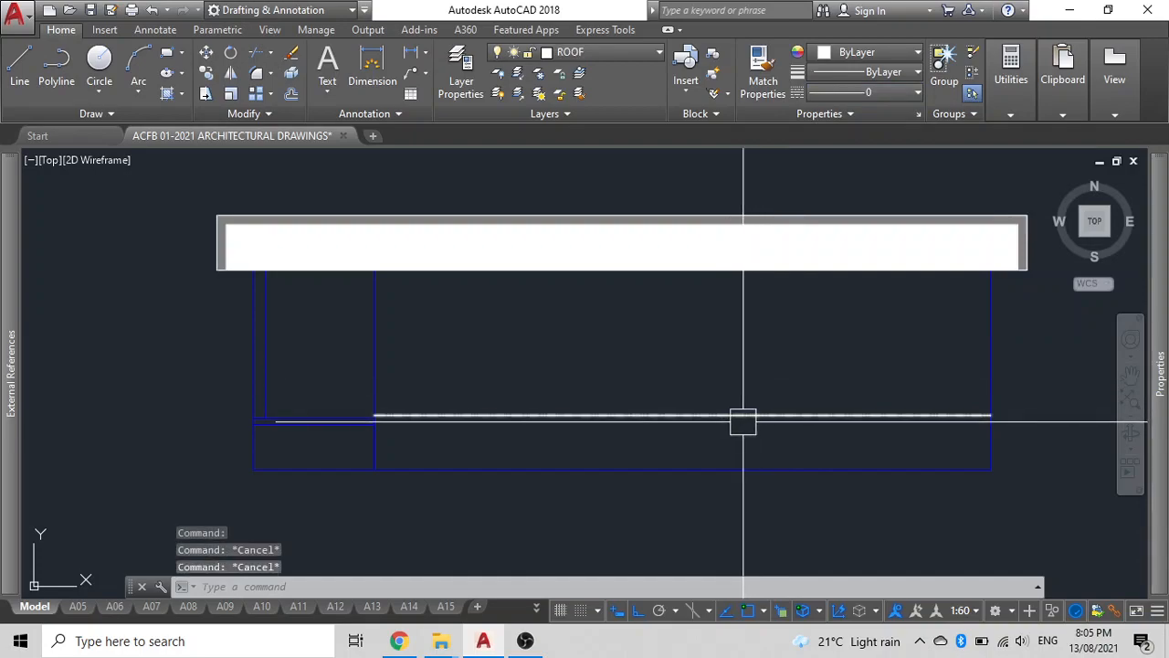
left_click(740, 470)
mouse_move(690, 416)
middle_mouse_down()
mouse_move(655, 415)
mouse_move(533, 357)
middle_mouse_up()
key("Escape")
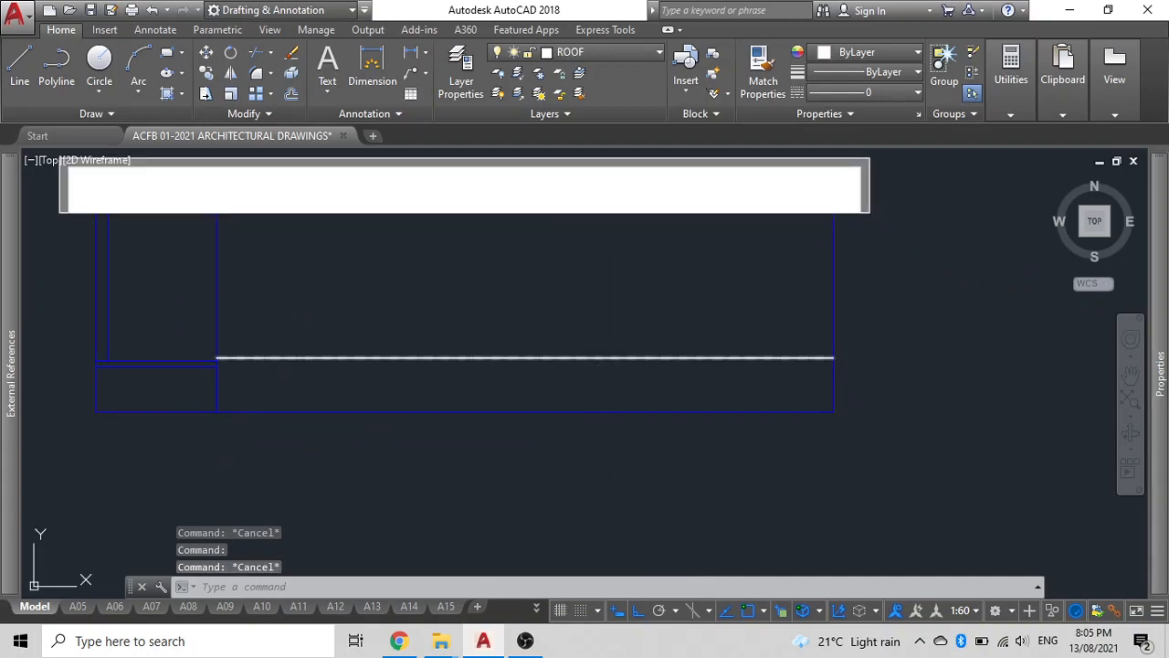
Step: Start a hatch and inherit its properties from the solid cream wall fill of the finished porch elevation
type("h")
key("Return")
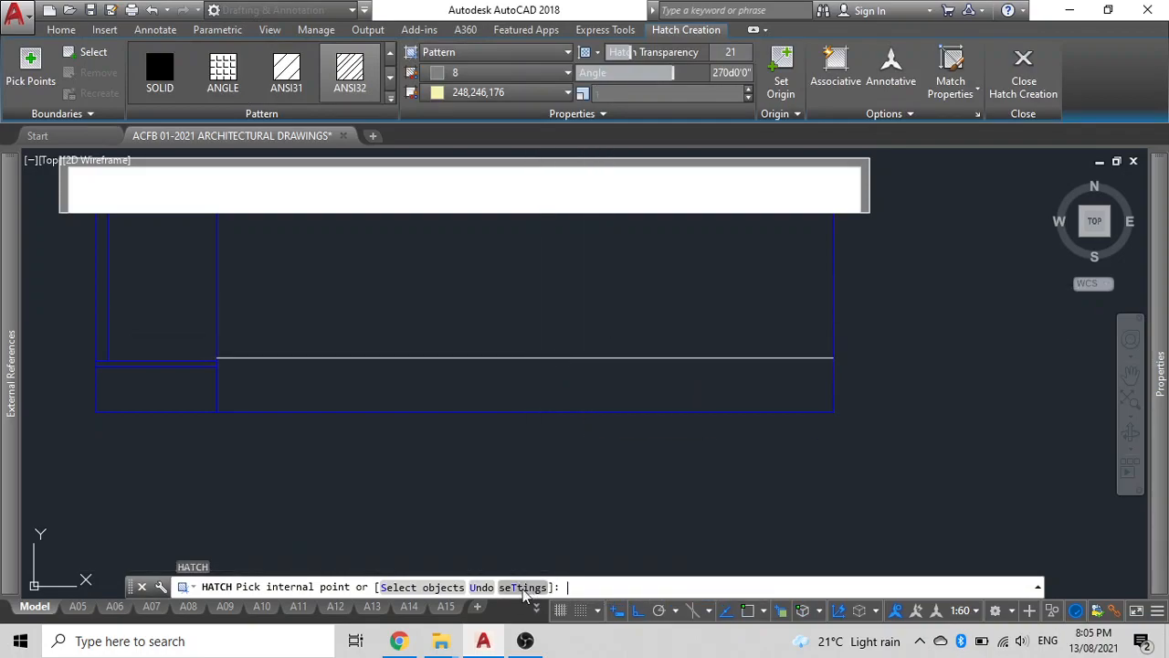
type("t")
key("Return")
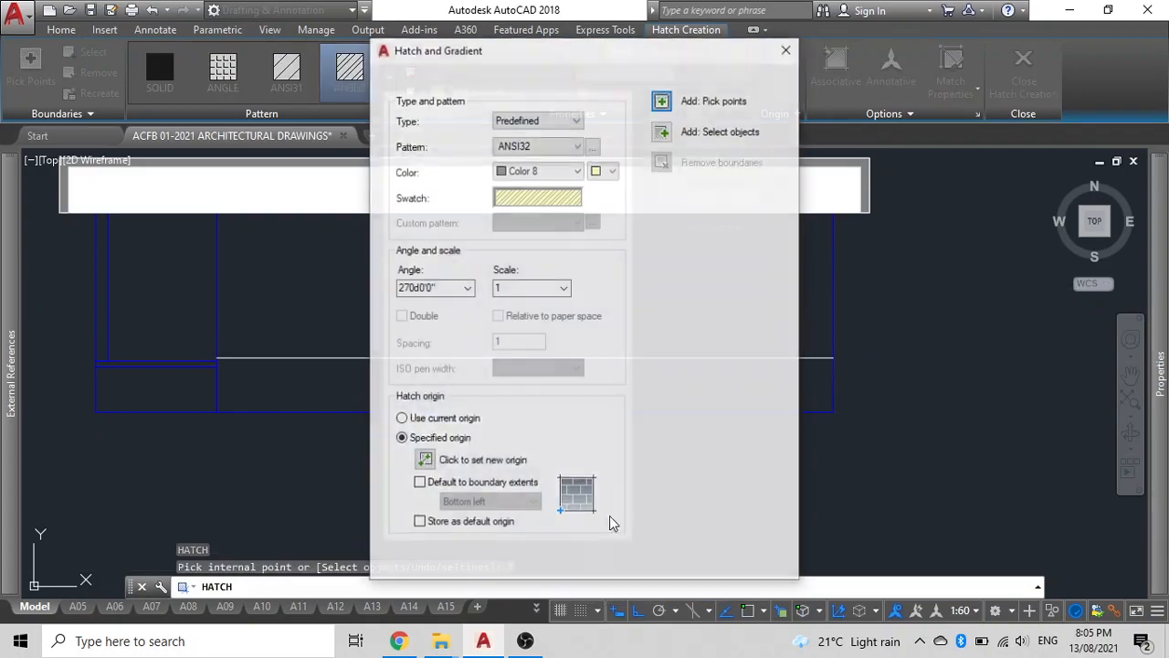
left_click(664, 508)
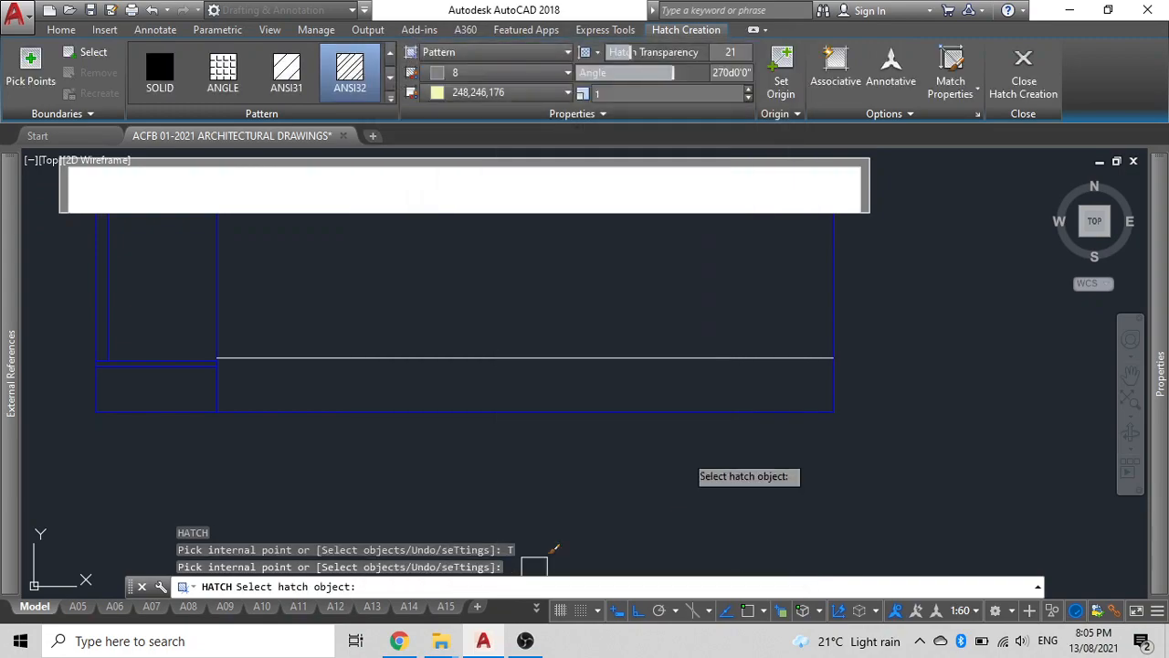
scroll(685, 450, "down", 3)
scroll(687, 451, "down", 3)
mouse_move(687, 451)
middle_mouse_down()
mouse_move(656, 455)
mouse_move(613, 484)
middle_mouse_up()
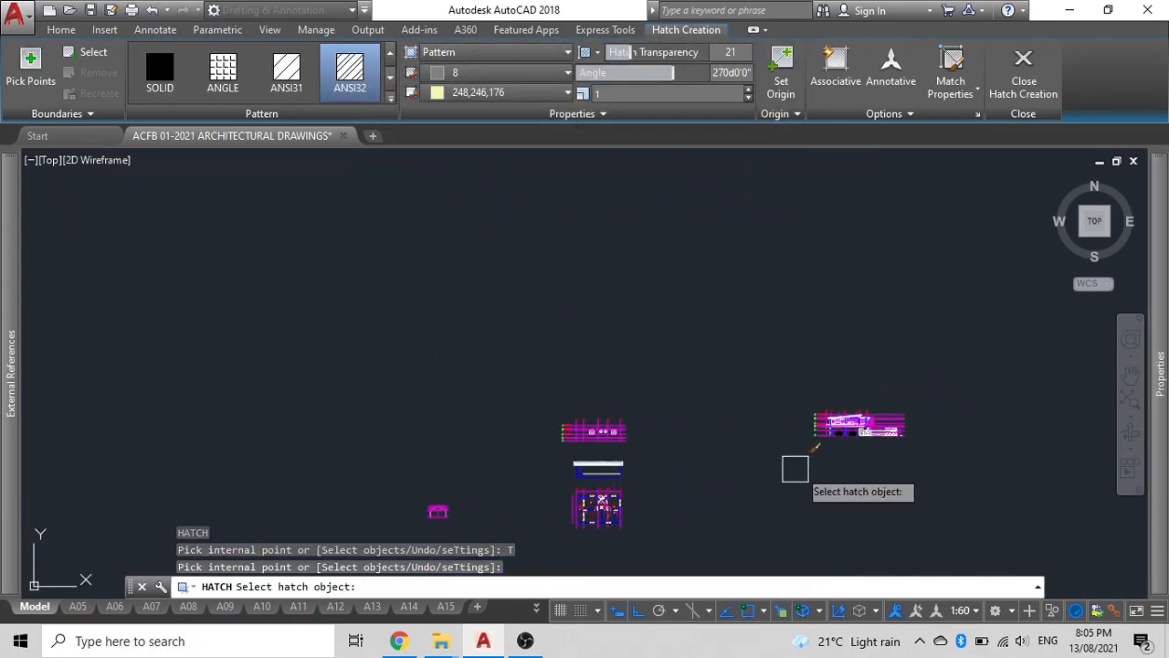
scroll(854, 435, "up", 2)
middle_click_drag(714, 481, 684, 274)
scroll(684, 274, "down", 4)
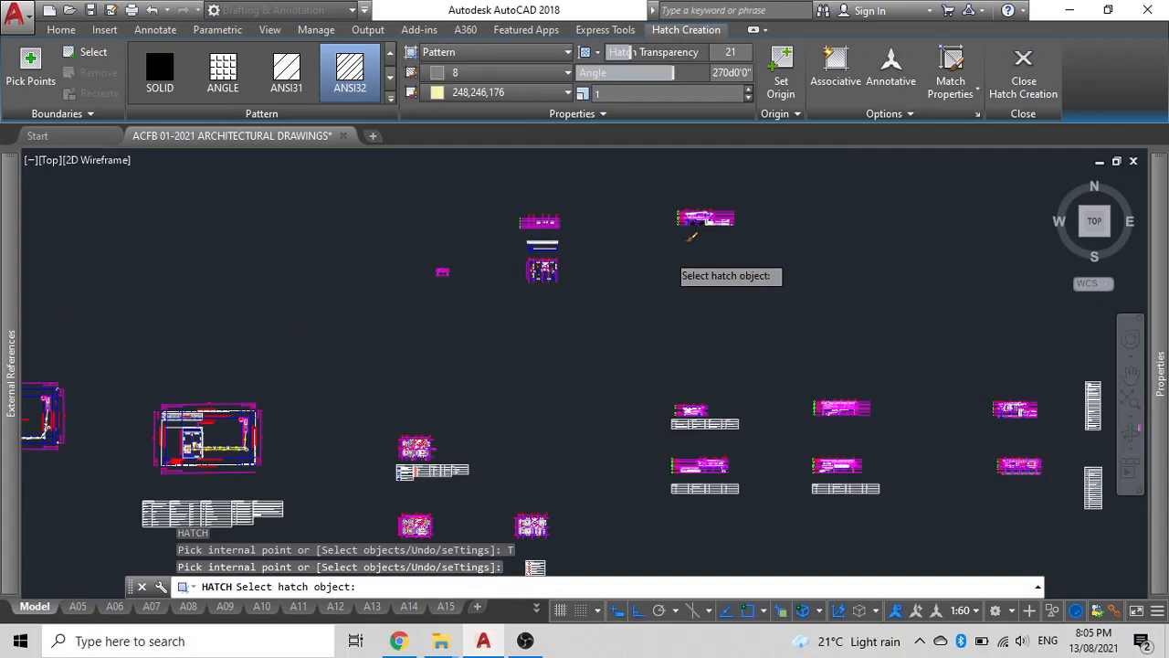
scroll(708, 361, "up", 5)
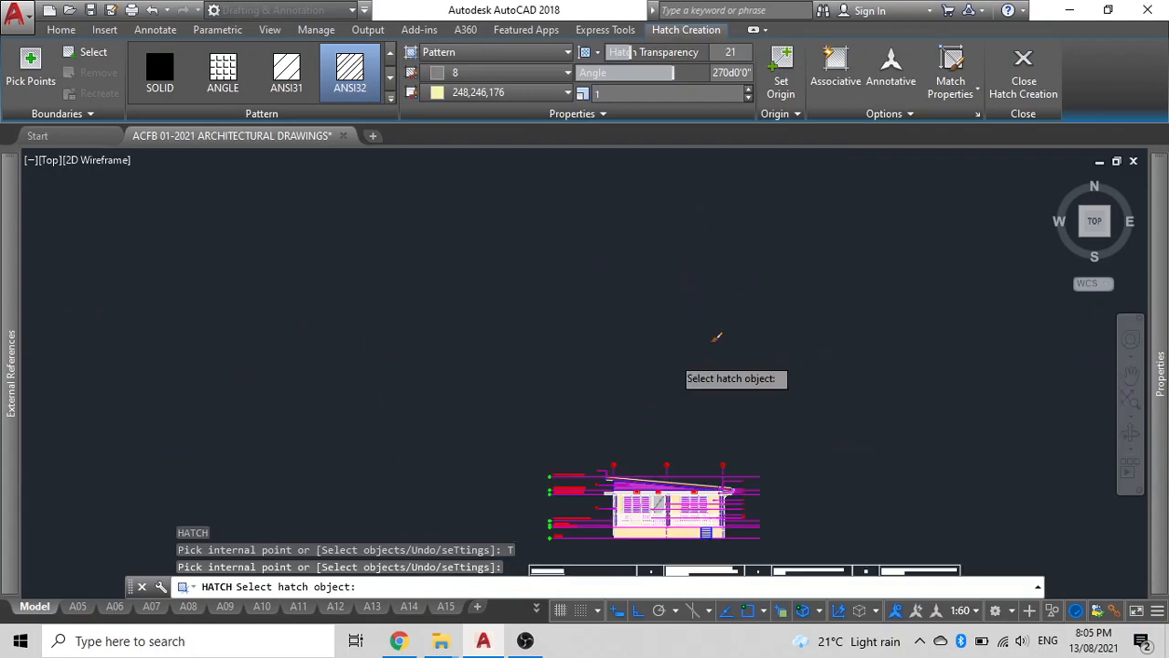
middle_click_drag(702, 546, 726, 314)
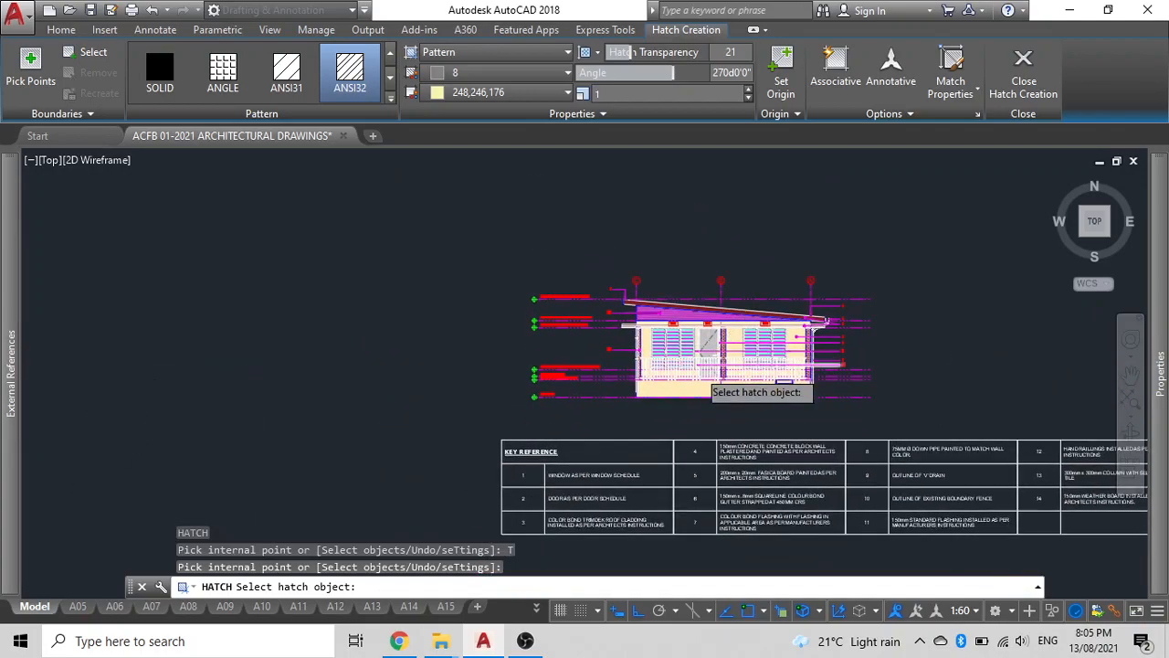
scroll(710, 377, "up", 5)
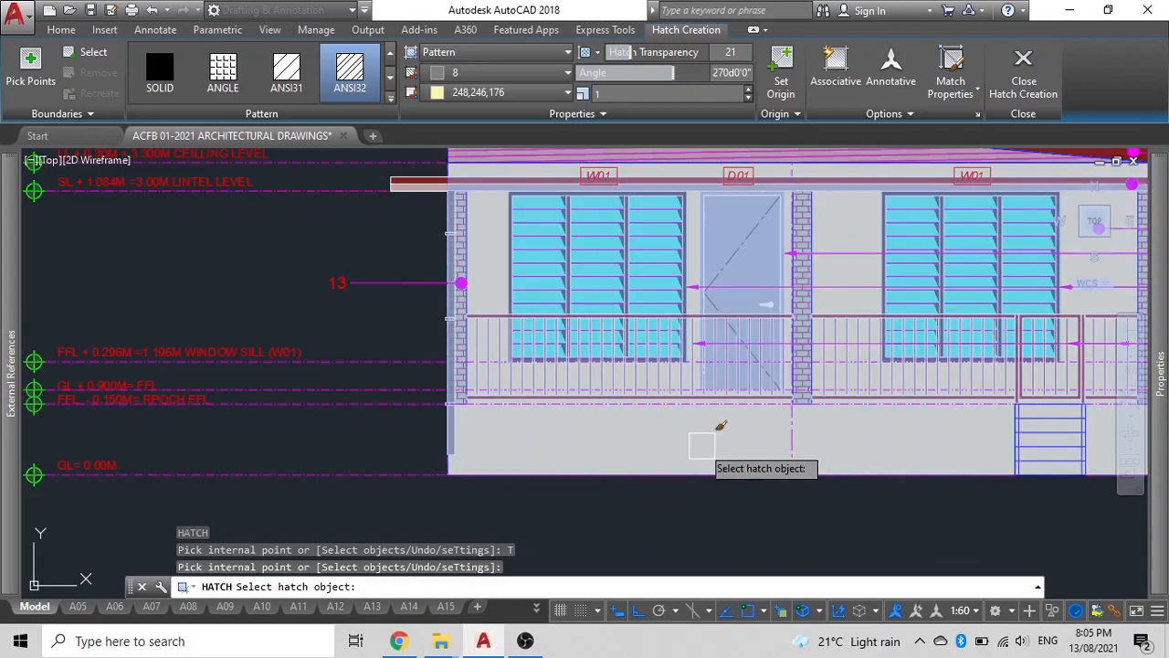
left_click(721, 425)
Step: Hatch the main wall above the floor line and the porch base of the new elevation with the solid cream fill 254,234,185
scroll(720, 425, "down", 6)
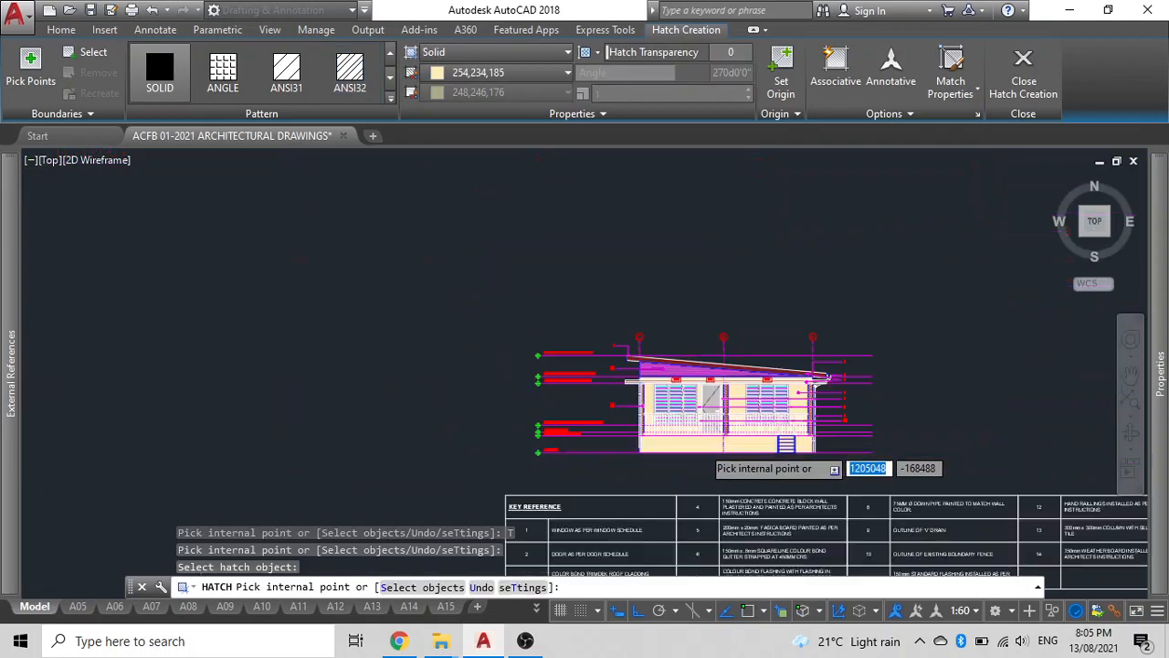
scroll(692, 446, "down", 6)
mouse_move(521, 371)
middle_mouse_down()
mouse_move(613, 405)
mouse_move(681, 408)
middle_mouse_up()
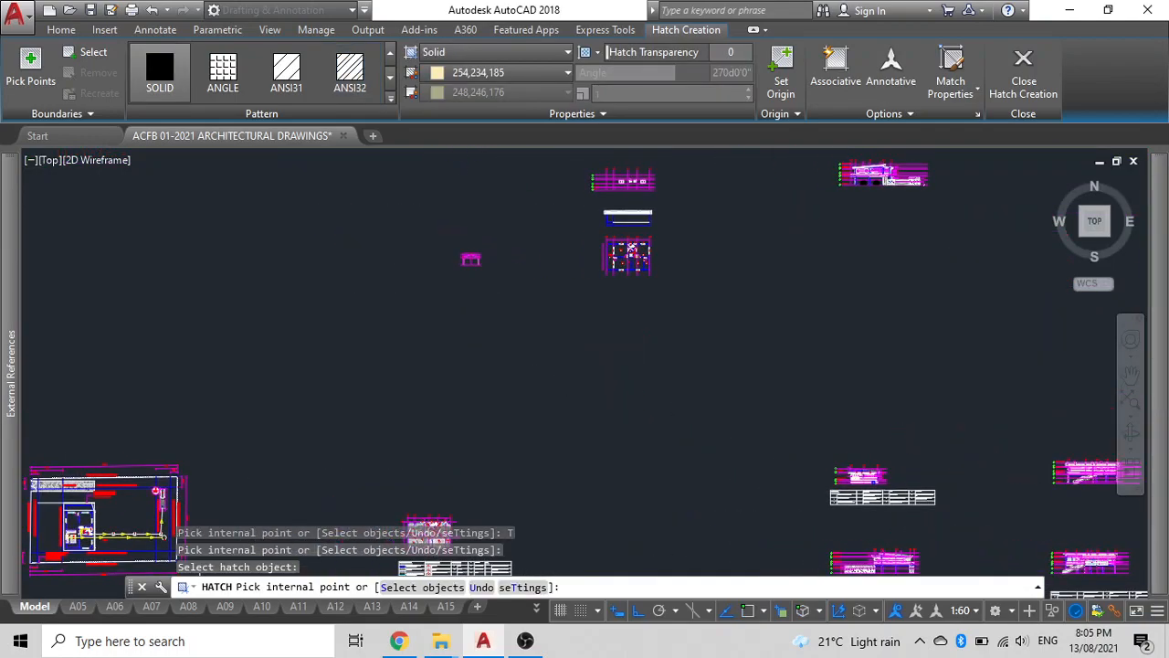
scroll(627, 222, "up", 10)
left_click(665, 338)
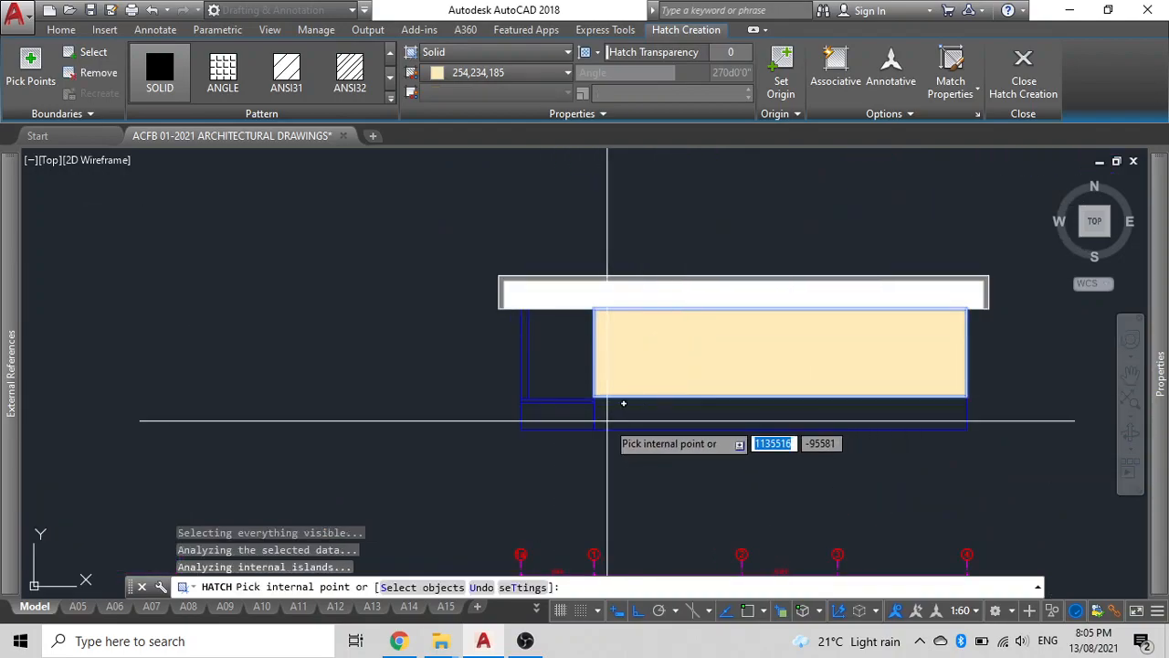
left_click(571, 419)
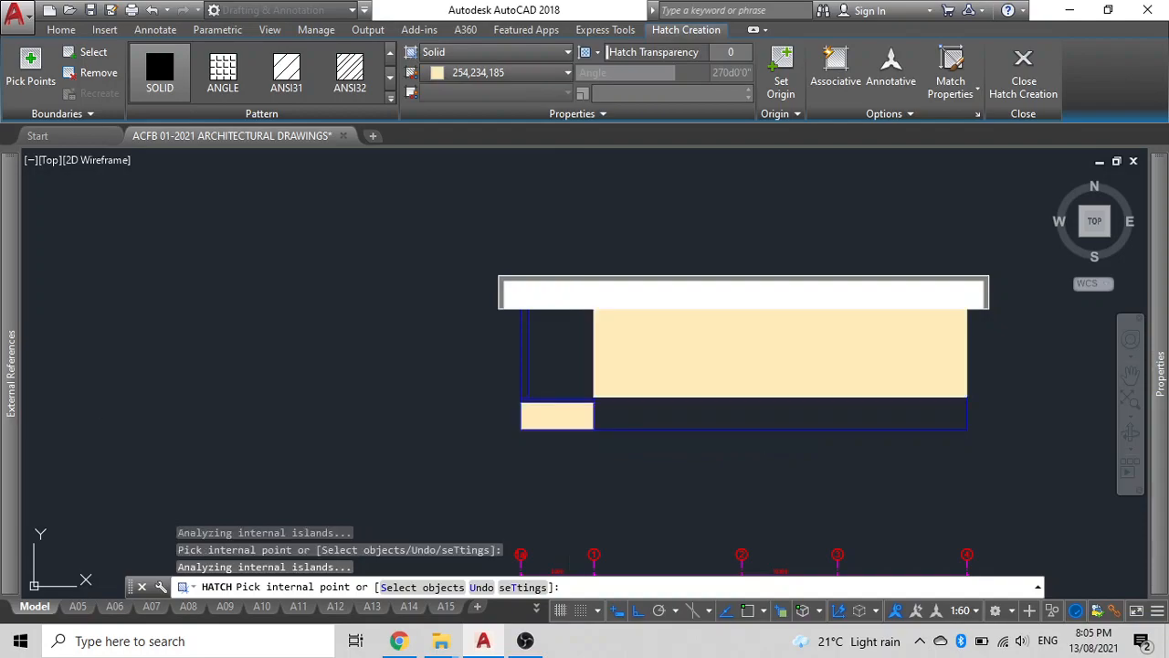
key("Escape")
Step: Stretch the porch base hatch up to the upper floor line and the main wall hatch down to the base line
scroll(569, 412, "up", 4)
left_click(567, 410)
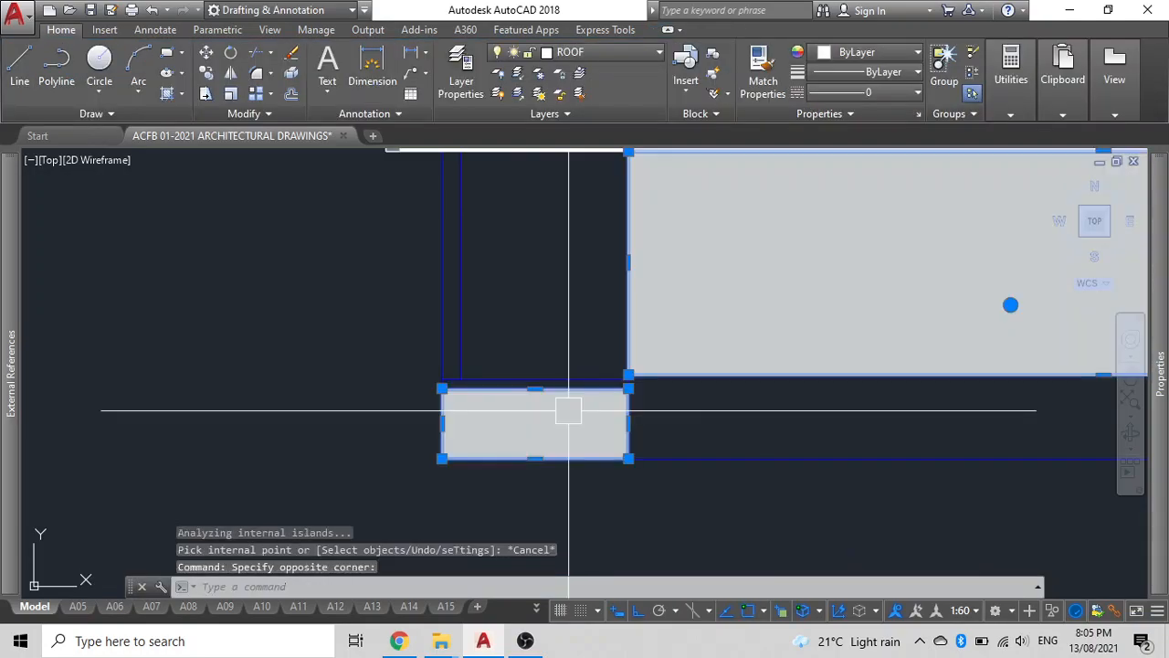
left_click(536, 388)
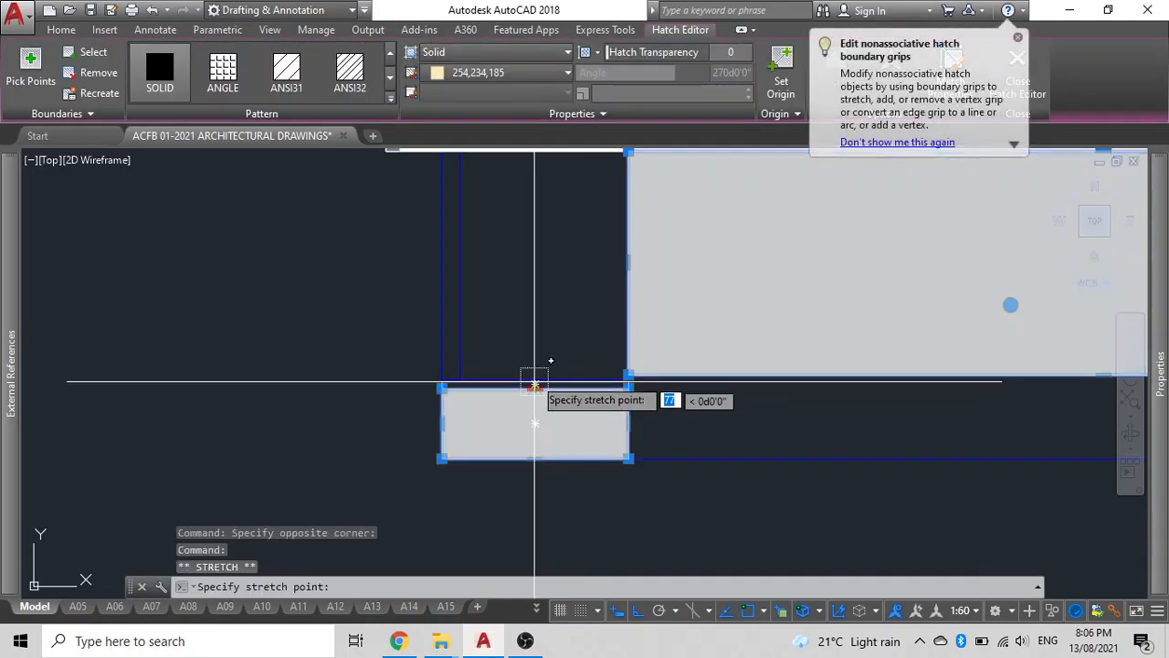
scroll(274, 370, "down", 3)
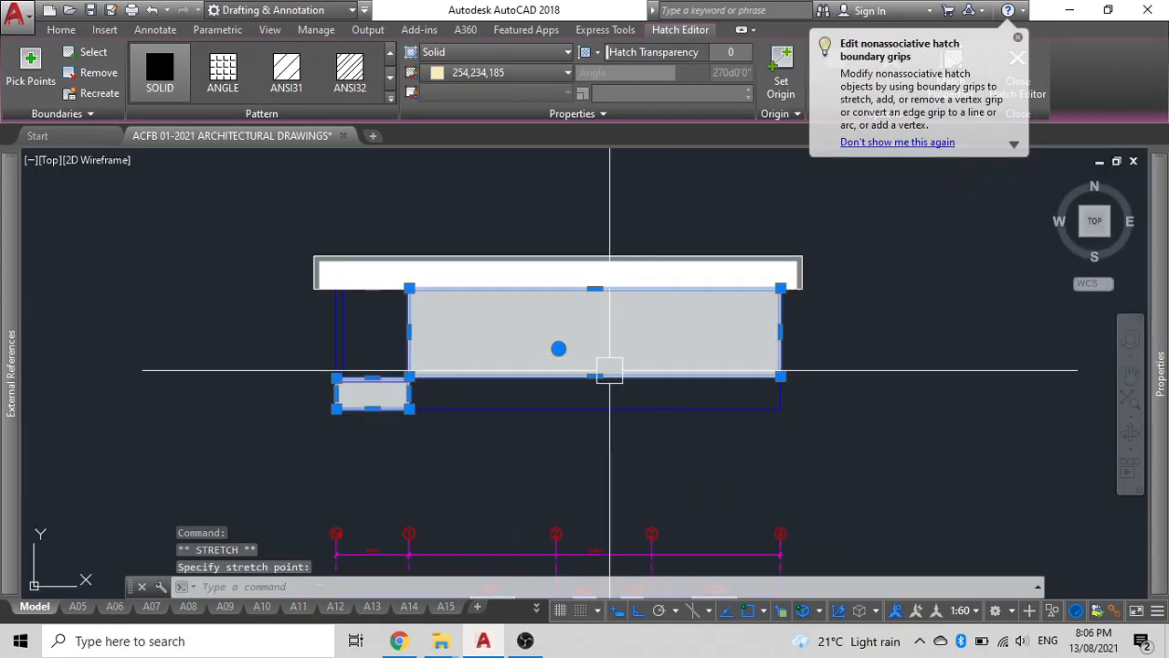
left_click(595, 375)
left_click(595, 376)
left_click(595, 409)
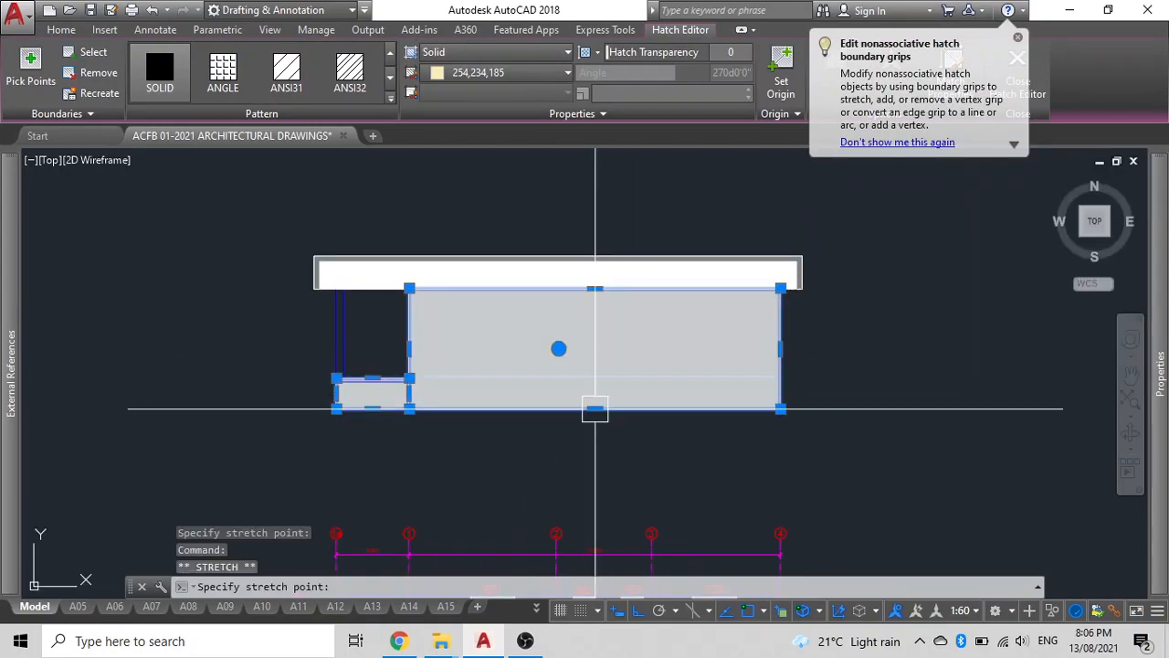
key("Escape")
Step: Send the cream wall and porch base hatches to the back of the draw order
middle_click_drag(677, 406, 743, 402)
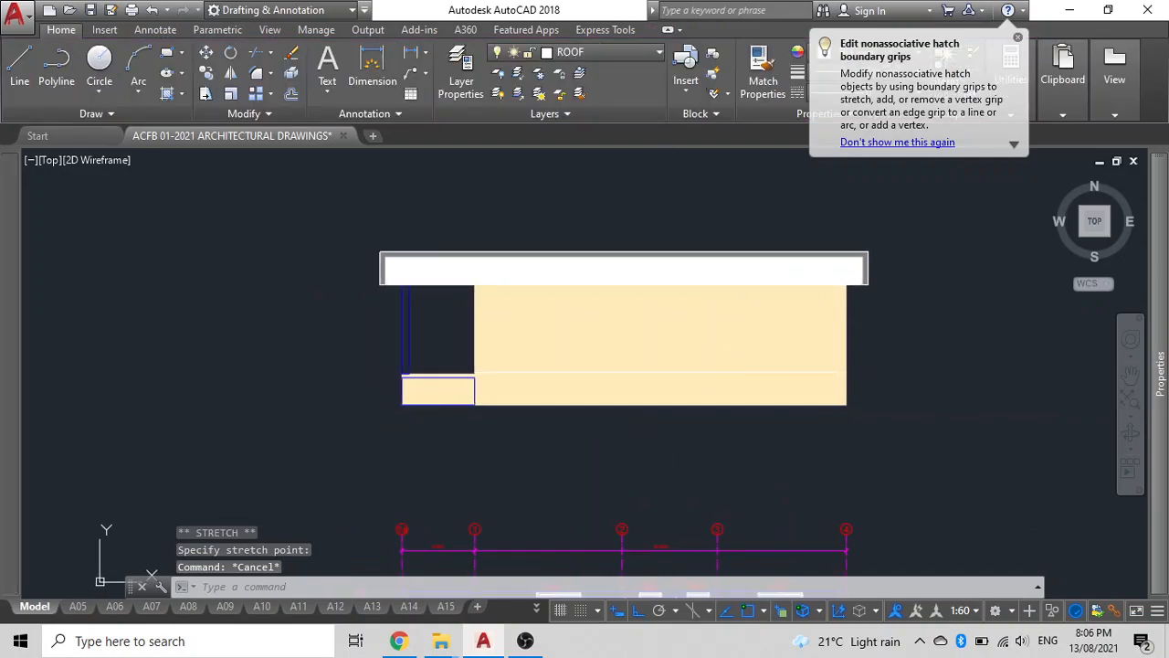
left_click(703, 321)
type("dr")
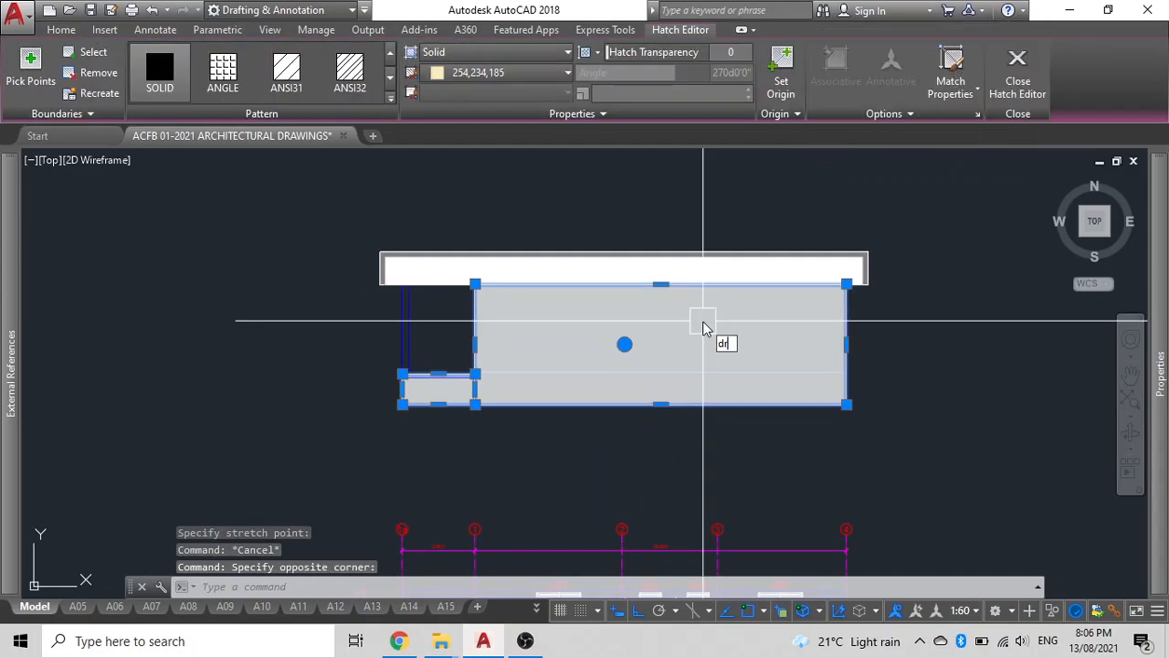
key("Return")
left_click(745, 417)
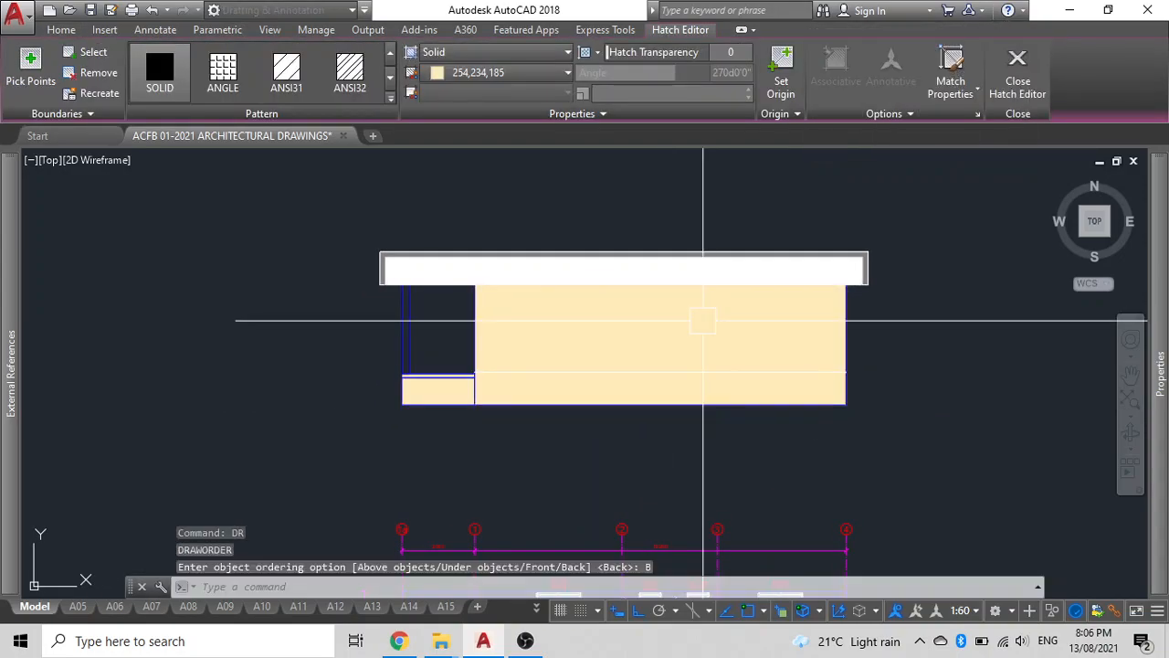
Step: Draw a rectangle about 150 mm high over the grey band along the full length of the roof's top edge
scroll(402, 306, "up", 5)
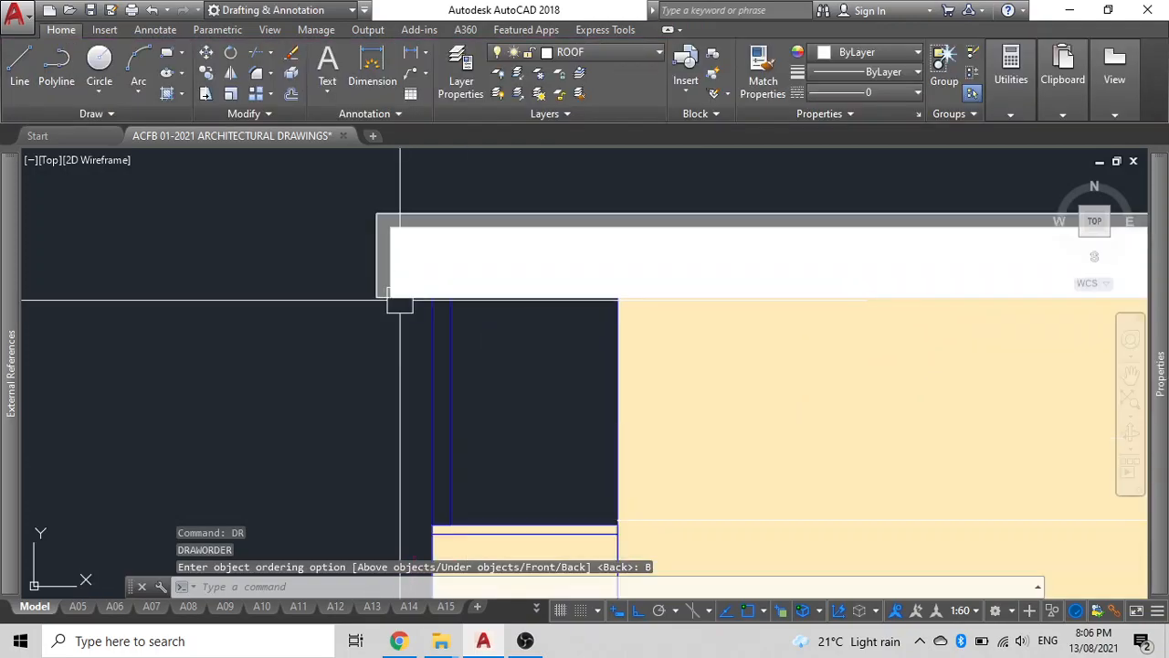
scroll(406, 307, "down", 5)
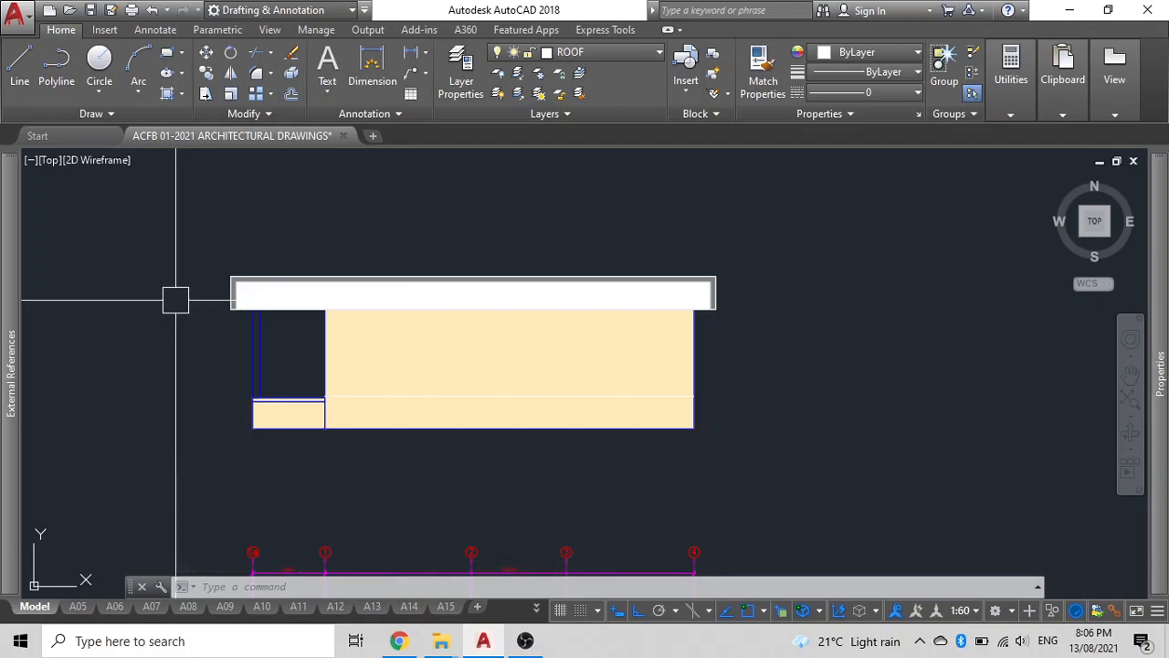
type("rec")
key("Return")
scroll(208, 287, "up", 3)
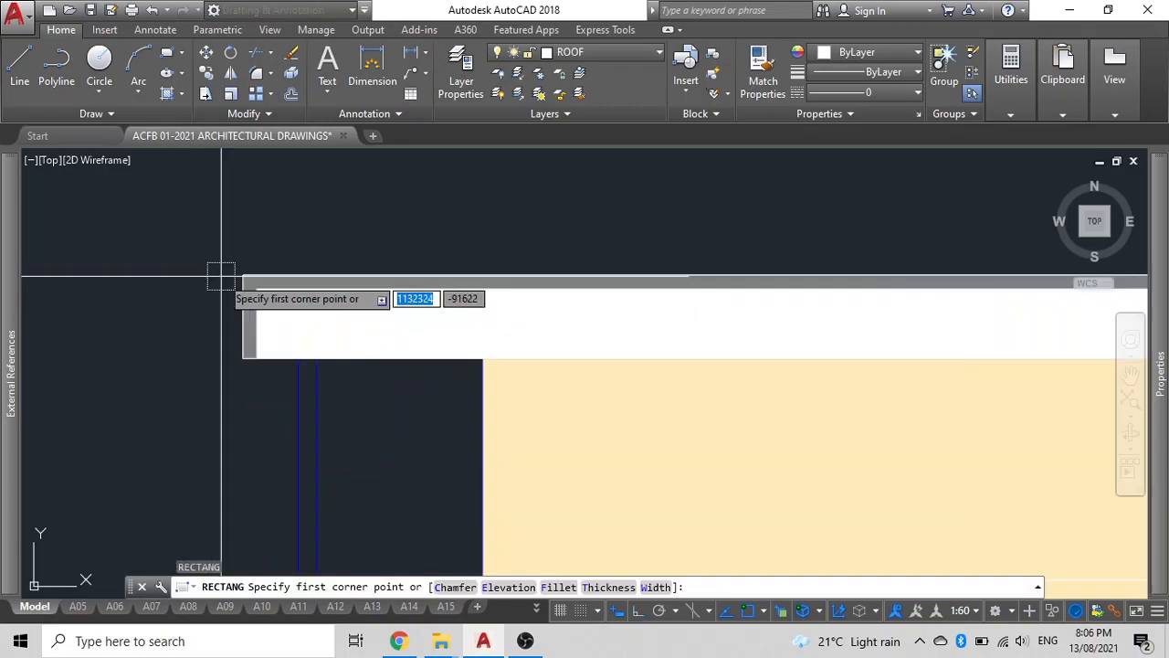
left_click(243, 274)
scroll(219, 283, "down", 2)
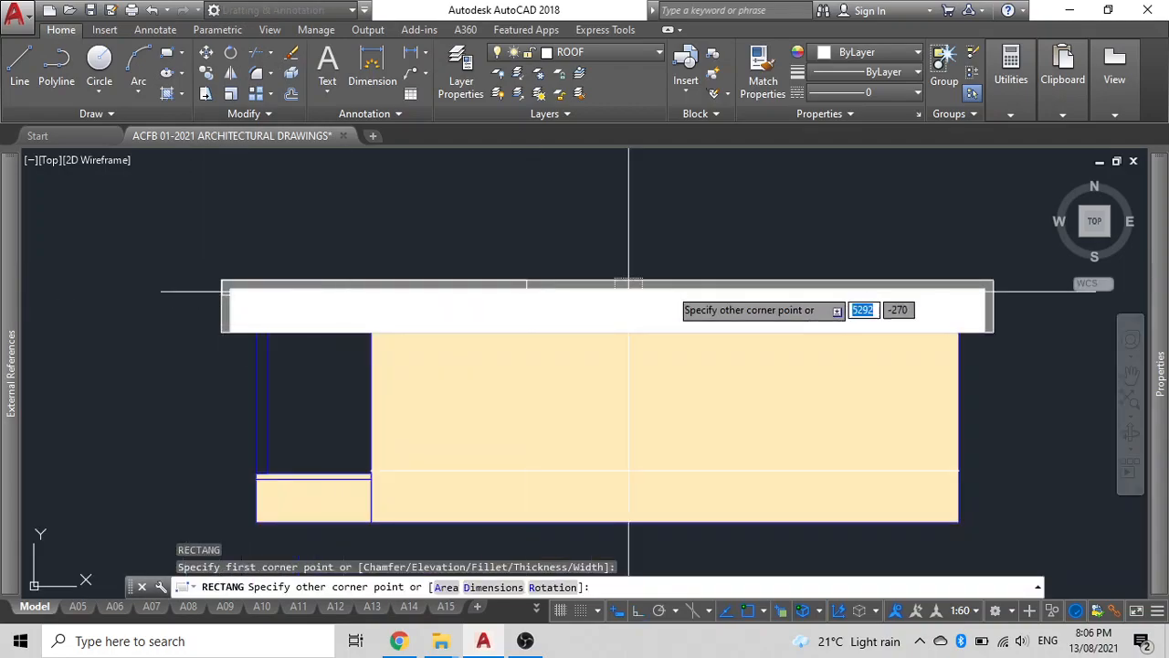
scroll(970, 305, "up", 4)
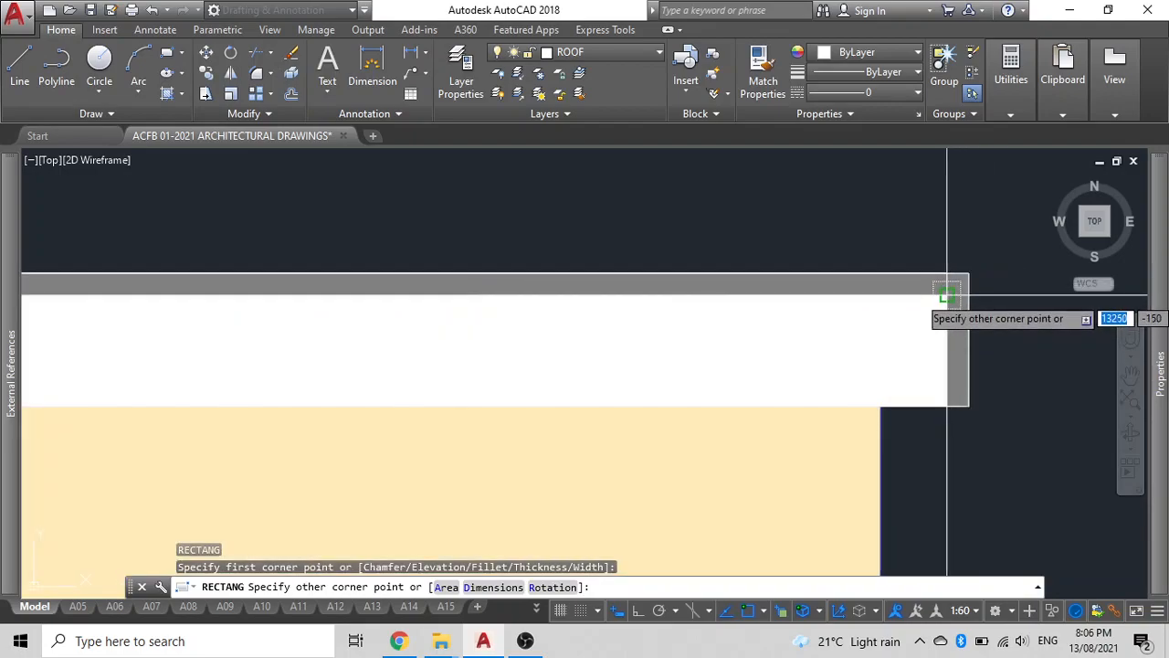
left_click(969, 294)
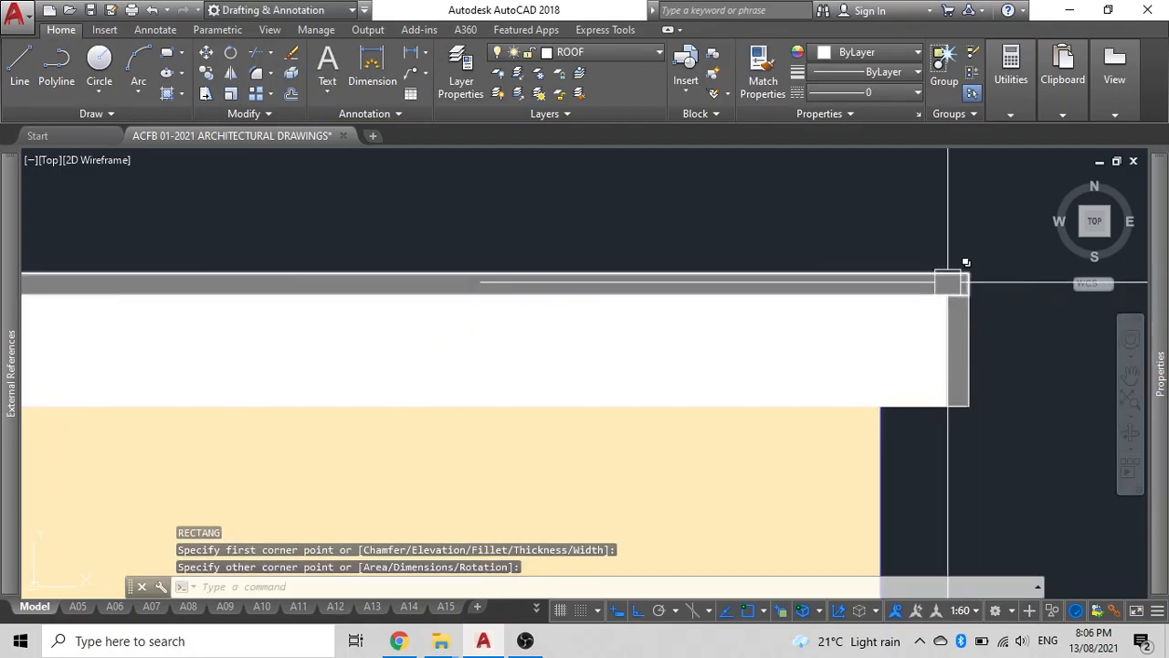
Step: Move the new rectangle straight up so it sits clear above the roof band
left_click(948, 283)
type("M")
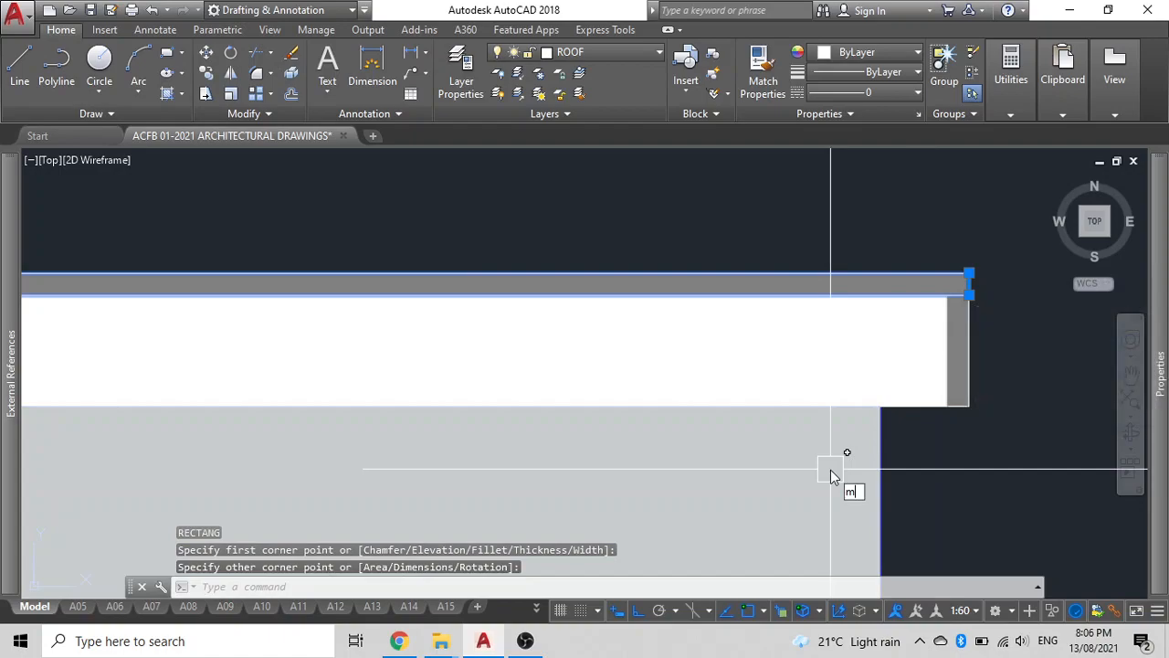
key("Return")
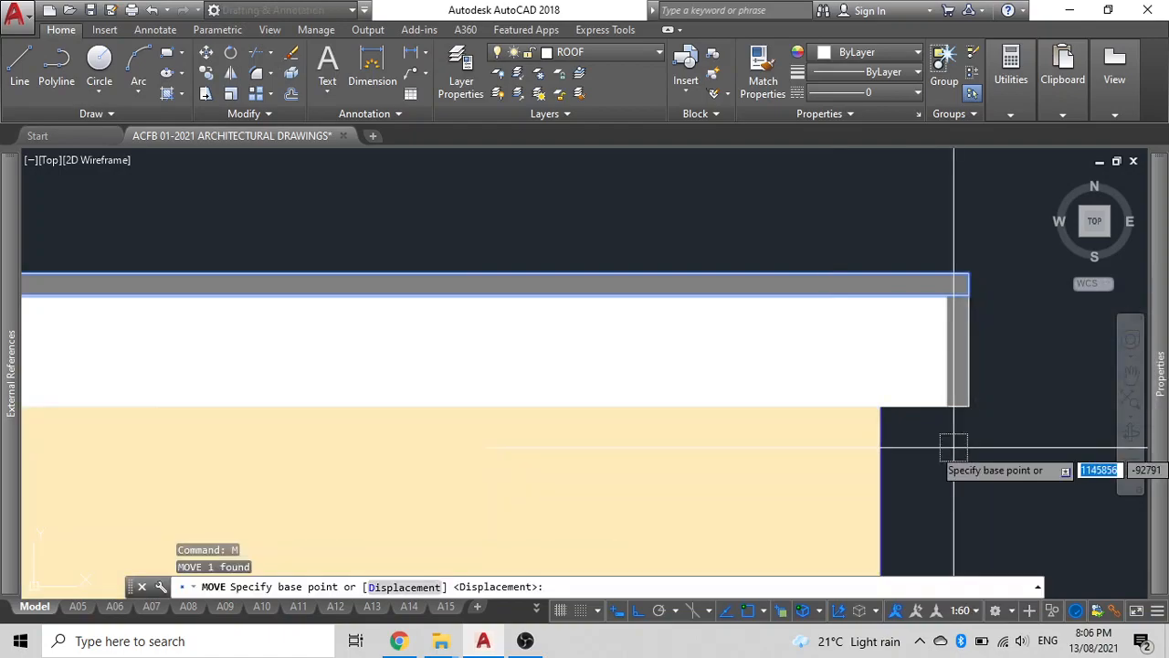
left_click(1025, 420)
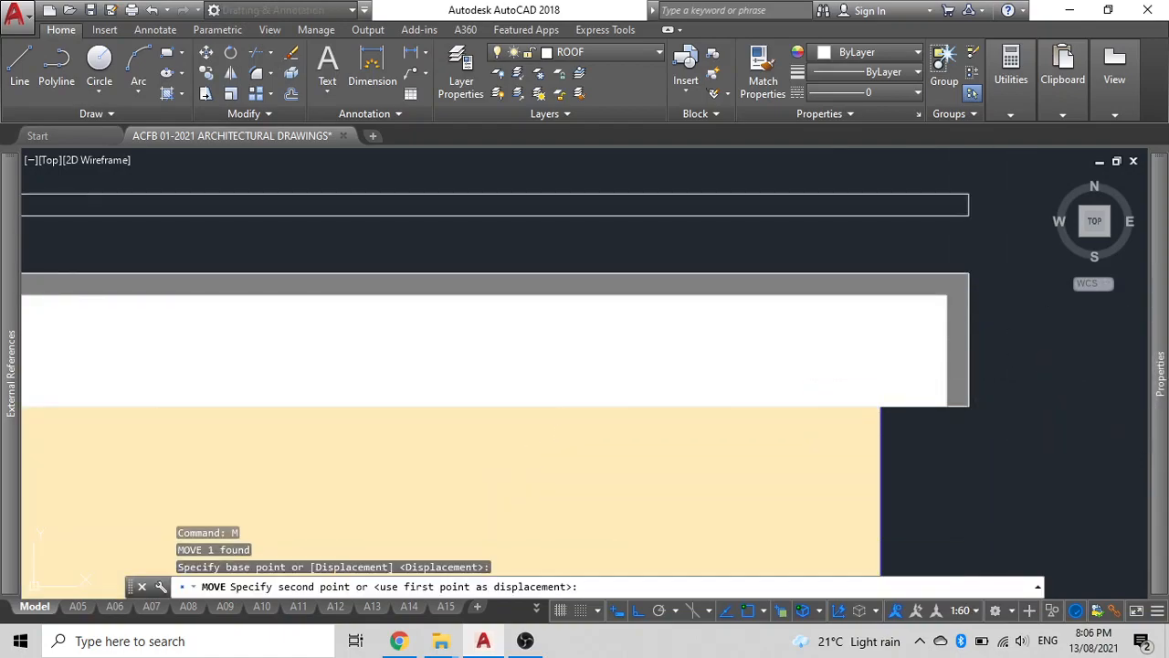
left_click(1025, 341)
scroll(484, 241, "down", 2)
key("Escape")
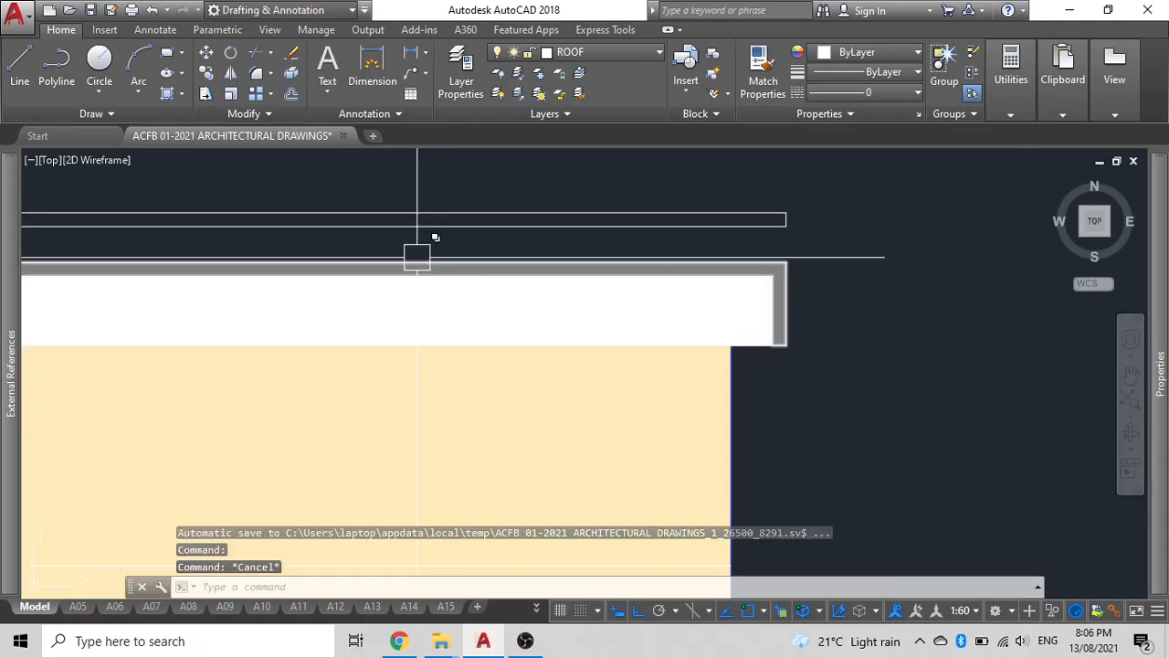
Step: Stretch the lower edge of the rectangle above the roof downward by 100 mm
middle_click_drag(418, 257, 716, 274)
left_click(580, 243)
scroll(579, 244, "down", 2)
middle_click_drag(521, 244, 598, 244)
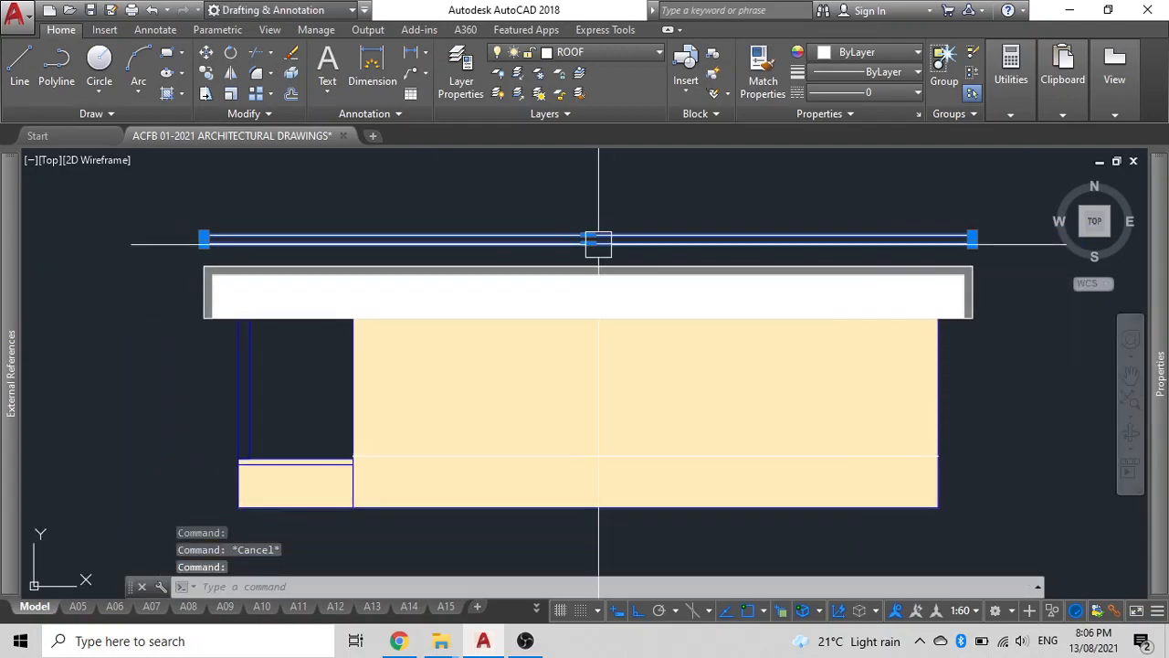
left_click(588, 242)
scroll(593, 236, "up", 3)
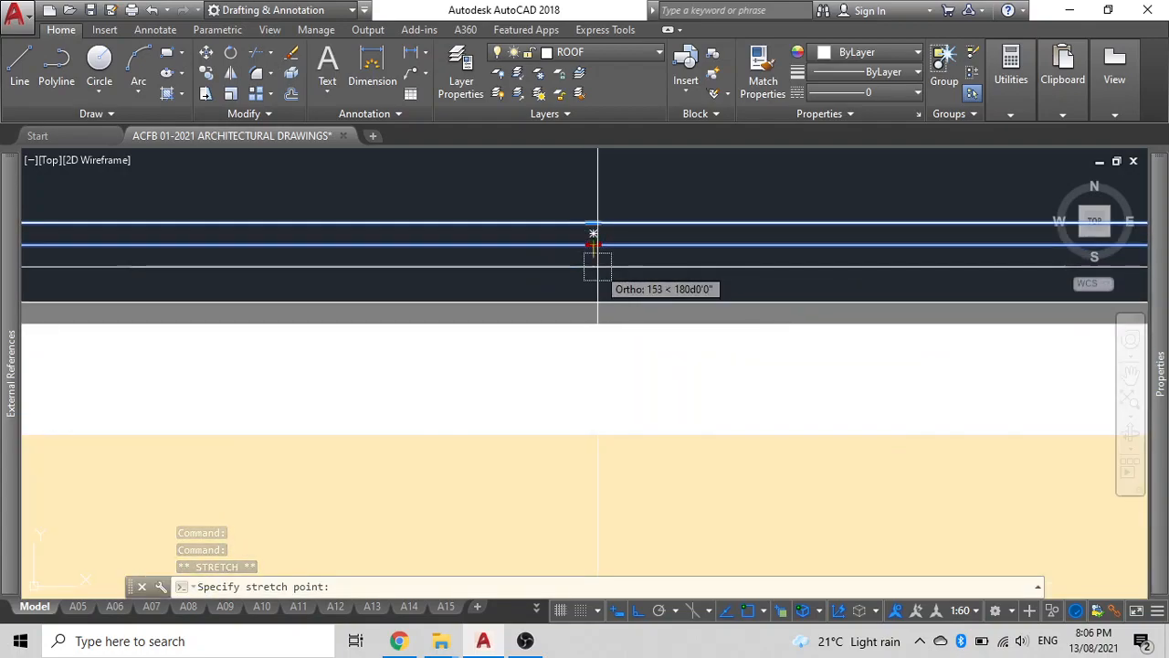
type("100")
key("Return")
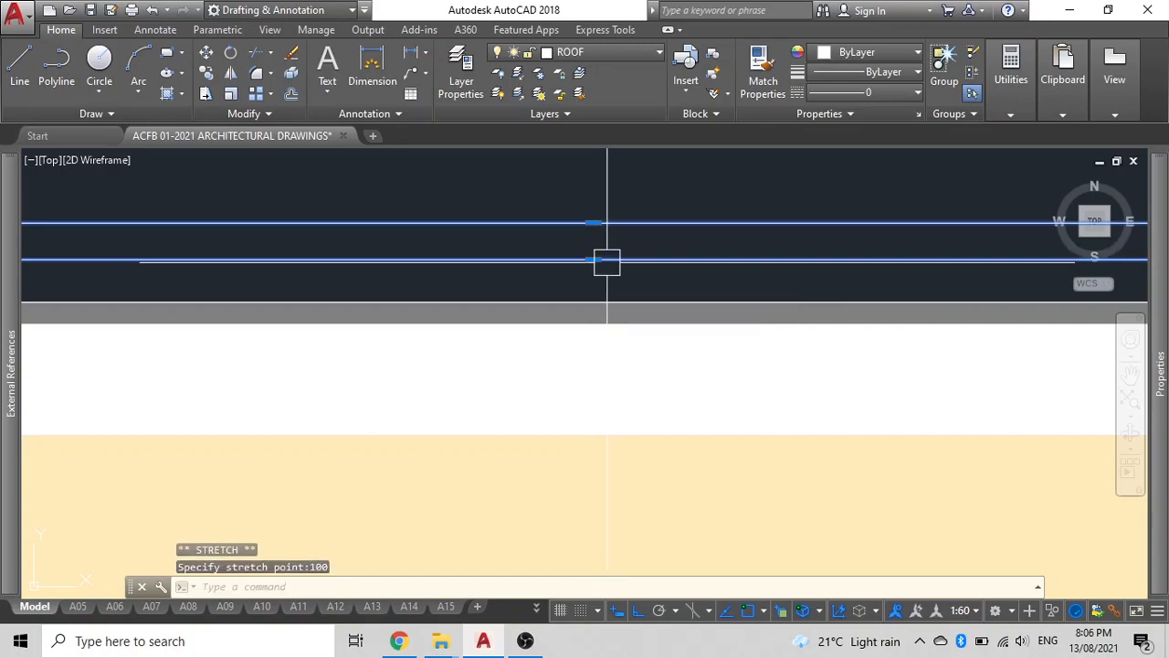
key("Escape")
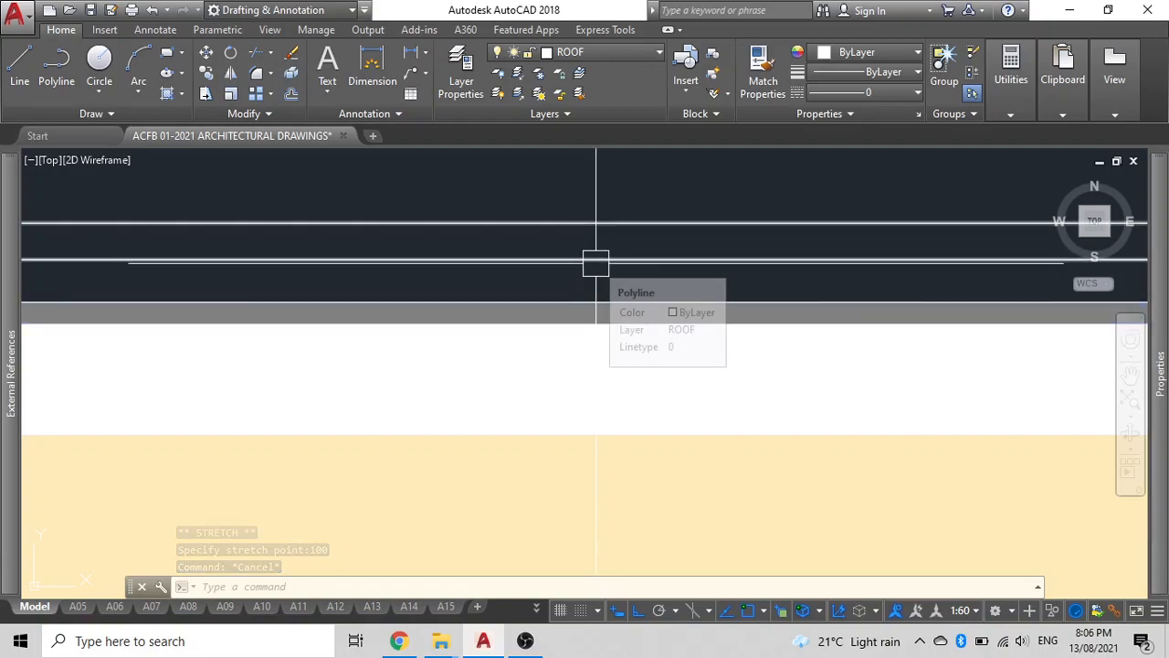
type("di")
key("Return")
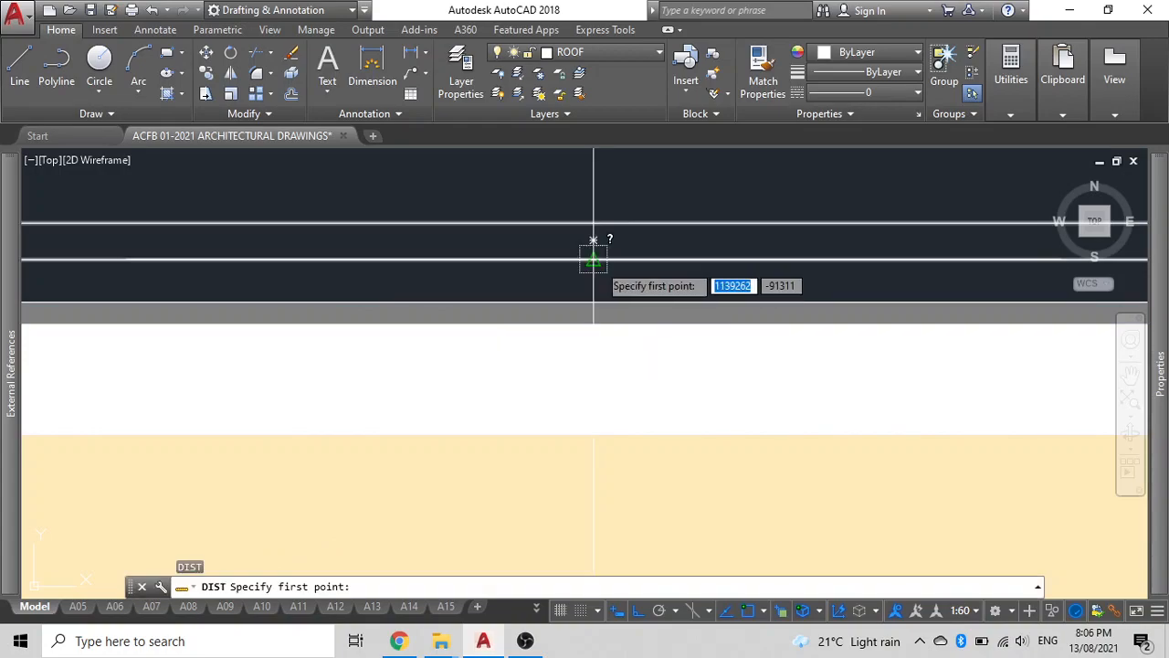
left_click(595, 261)
key("Escape")
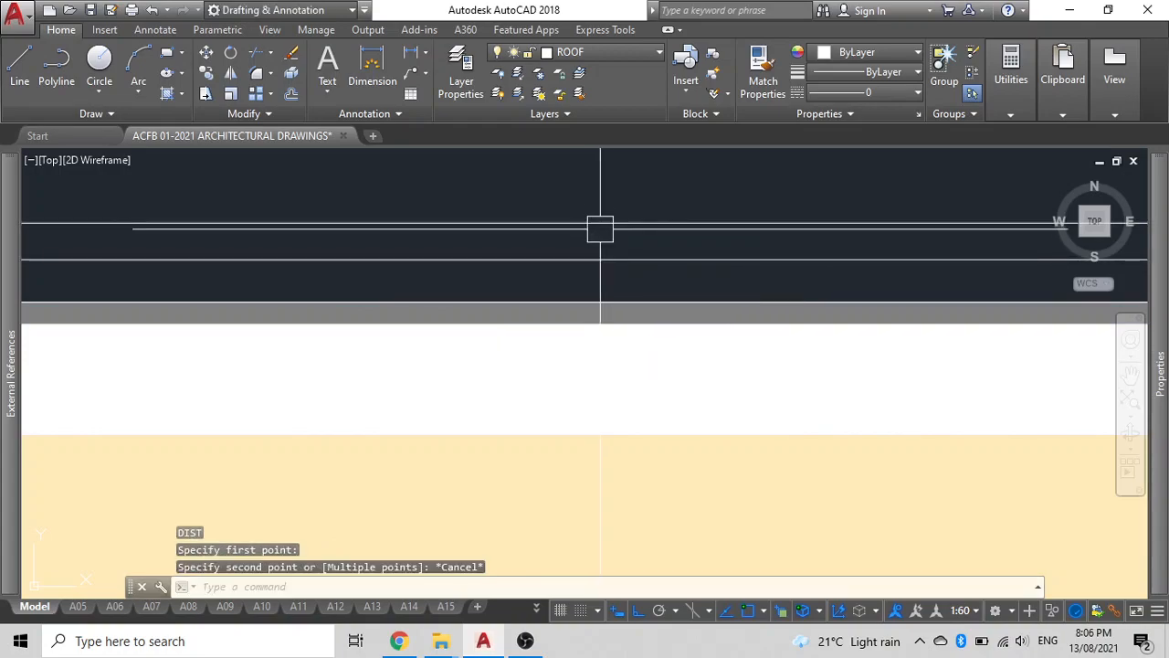
Step: Start a hatch and inherit the solid red fill 153,27,30 with transparency 21 from the sloping roof band of the finished porch elevation
scroll(594, 222, "down", 6)
middle_click_drag(997, 293, 686, 335)
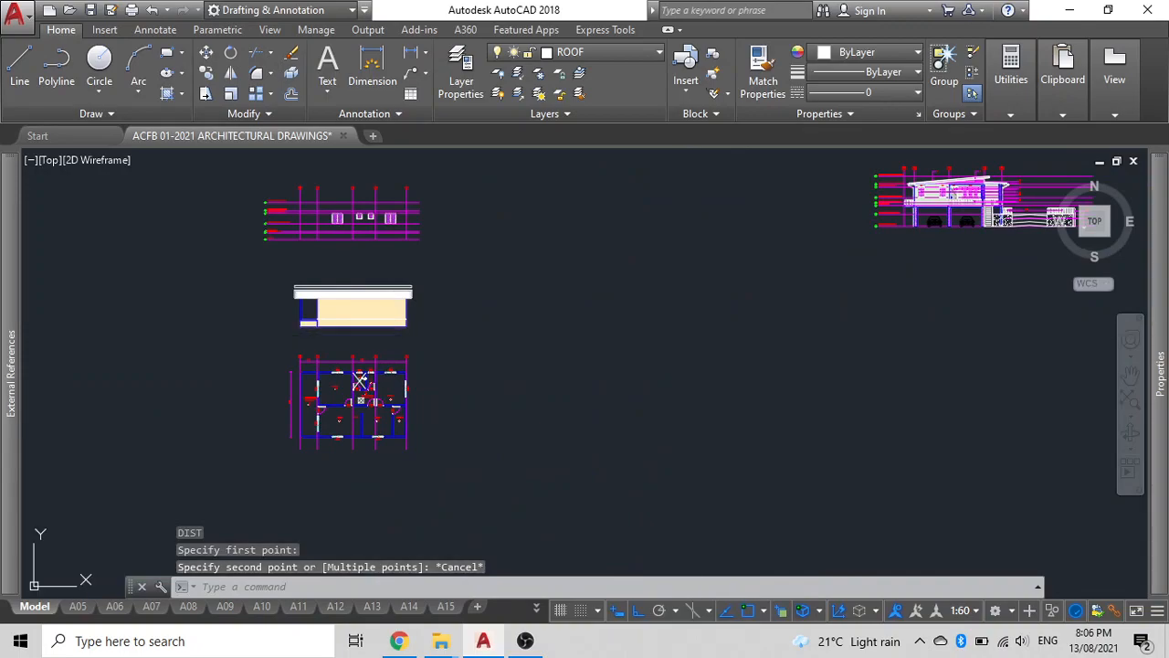
type("h")
key("Return")
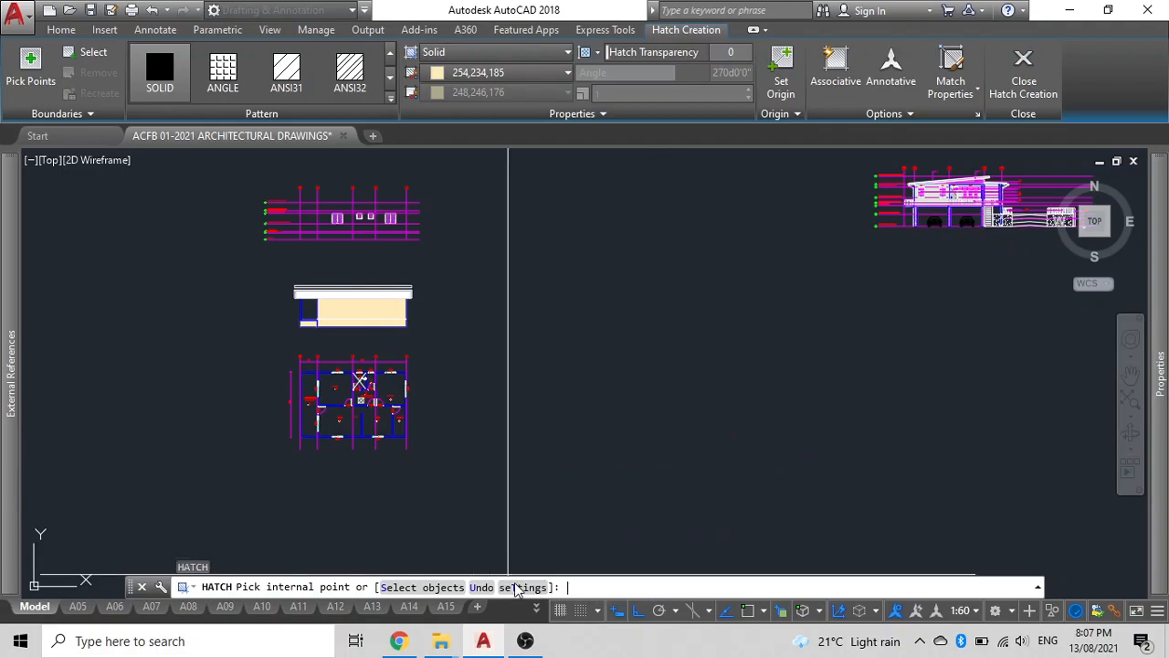
type("t")
key("Return")
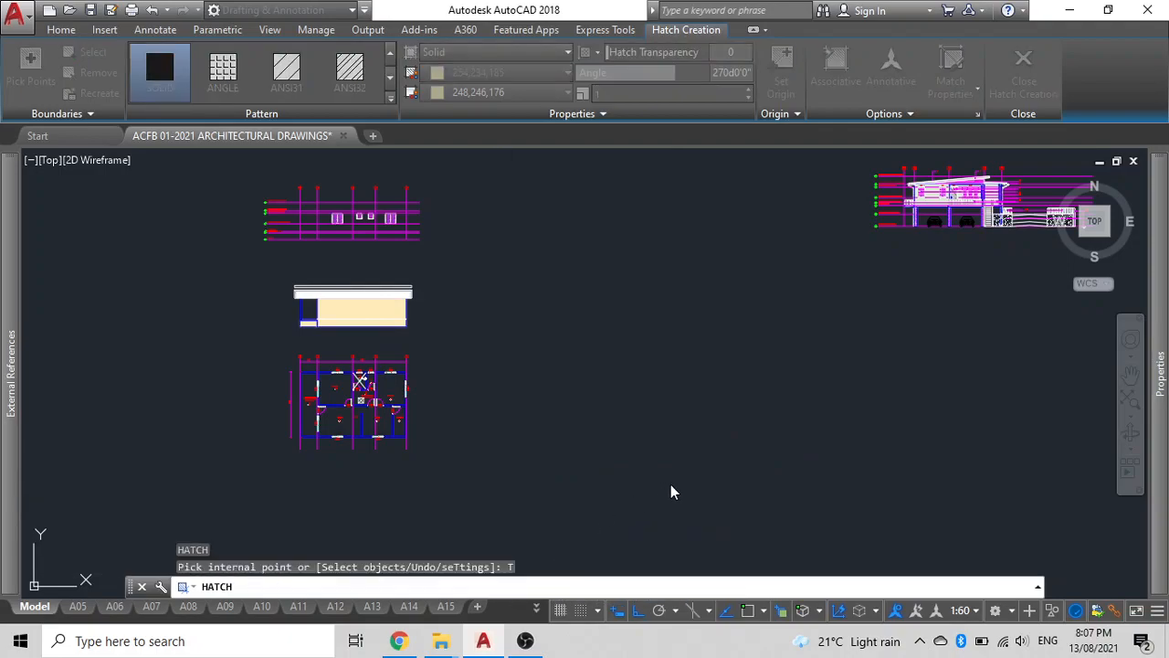
left_click(662, 505)
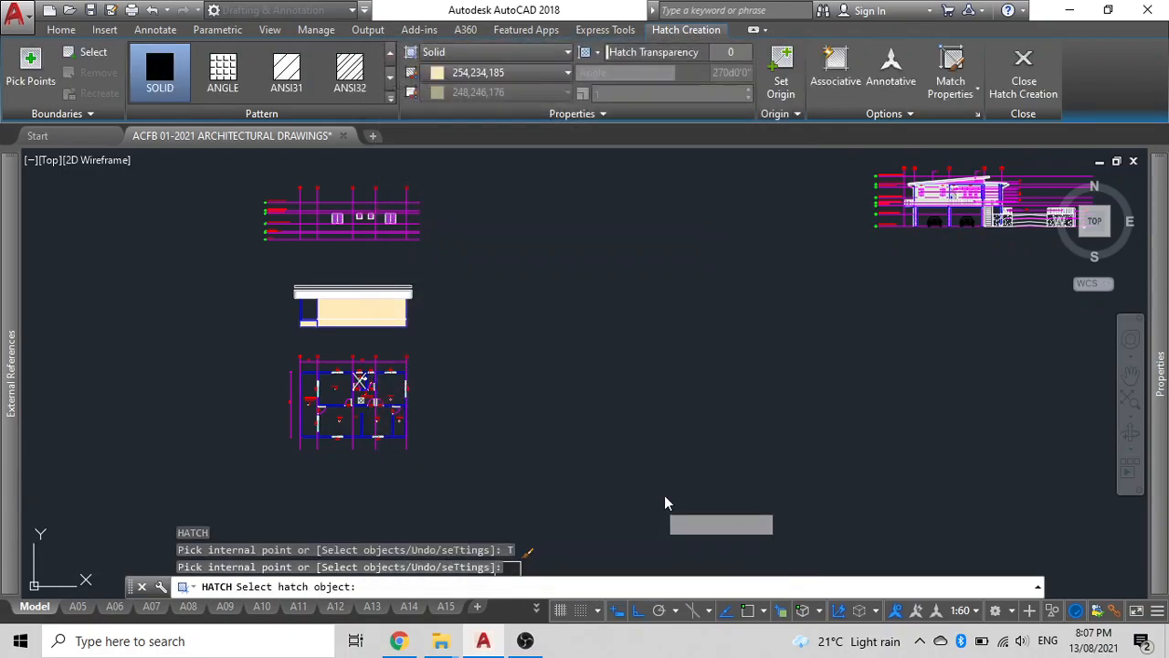
scroll(663, 493, "down", 6)
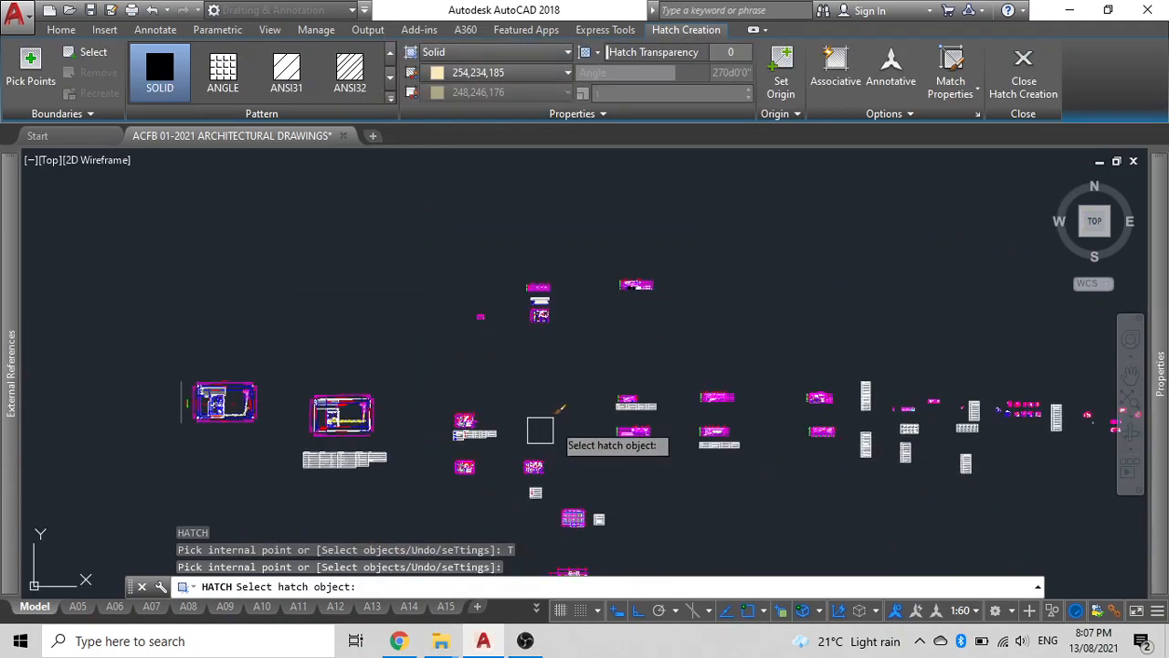
scroll(612, 395, "up", 6)
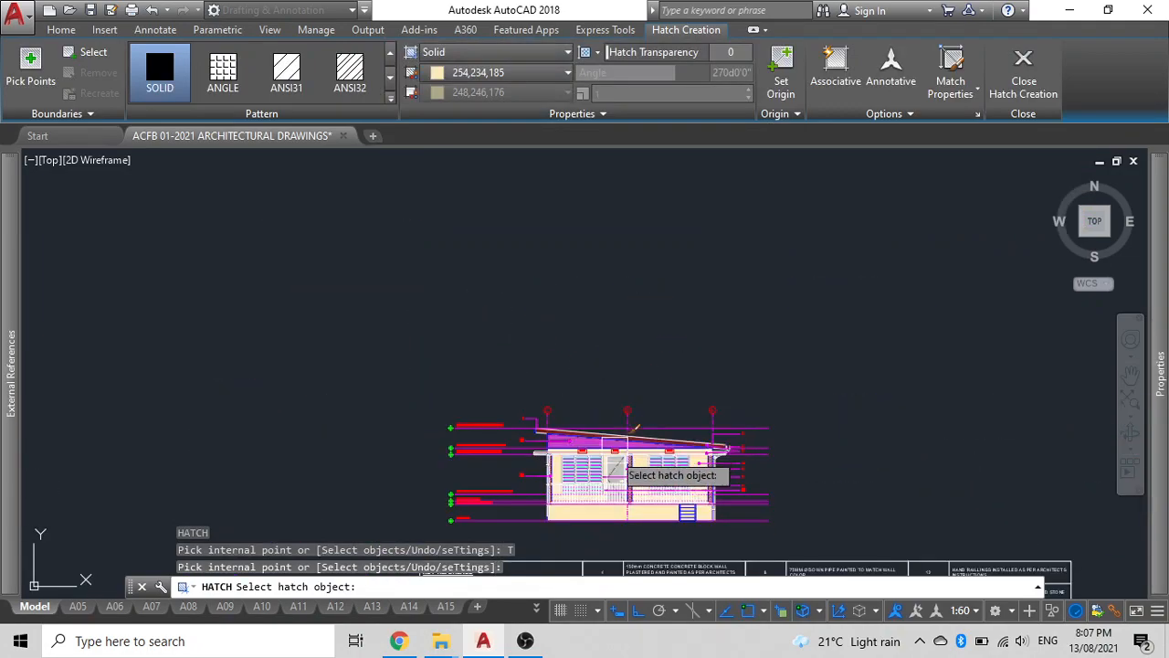
scroll(615, 469, "up", 5)
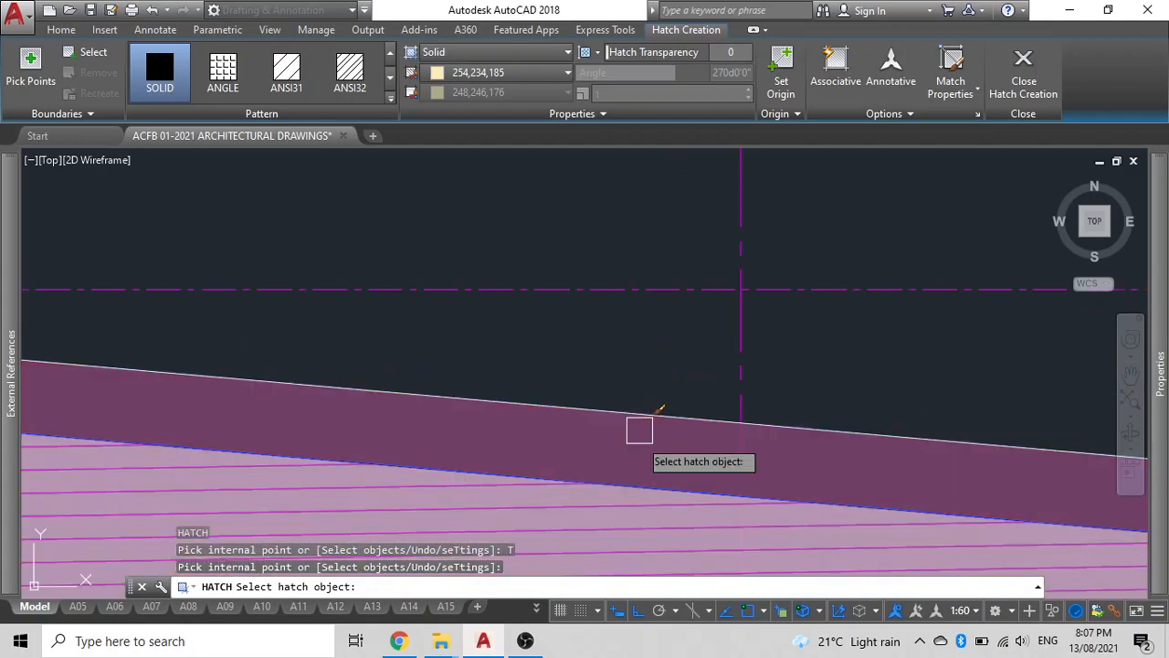
left_click(641, 429)
scroll(640, 440, "down", 5)
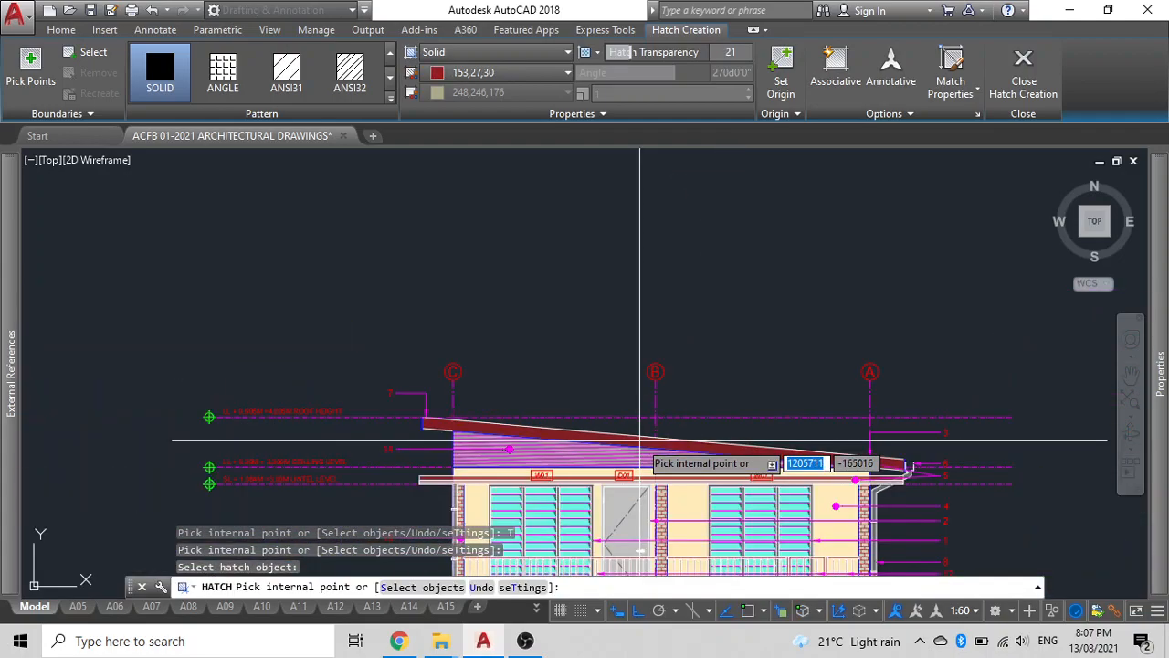
Step: Fill the long thin rectangle above the roof of the new elevation with the inherited solid red hatch
scroll(387, 329, "down", 6)
middle_click_drag(388, 329, 491, 522)
scroll(407, 471, "down", 3)
mouse_move(416, 443)
middle_mouse_down()
mouse_move(564, 399)
mouse_move(647, 424)
middle_mouse_up()
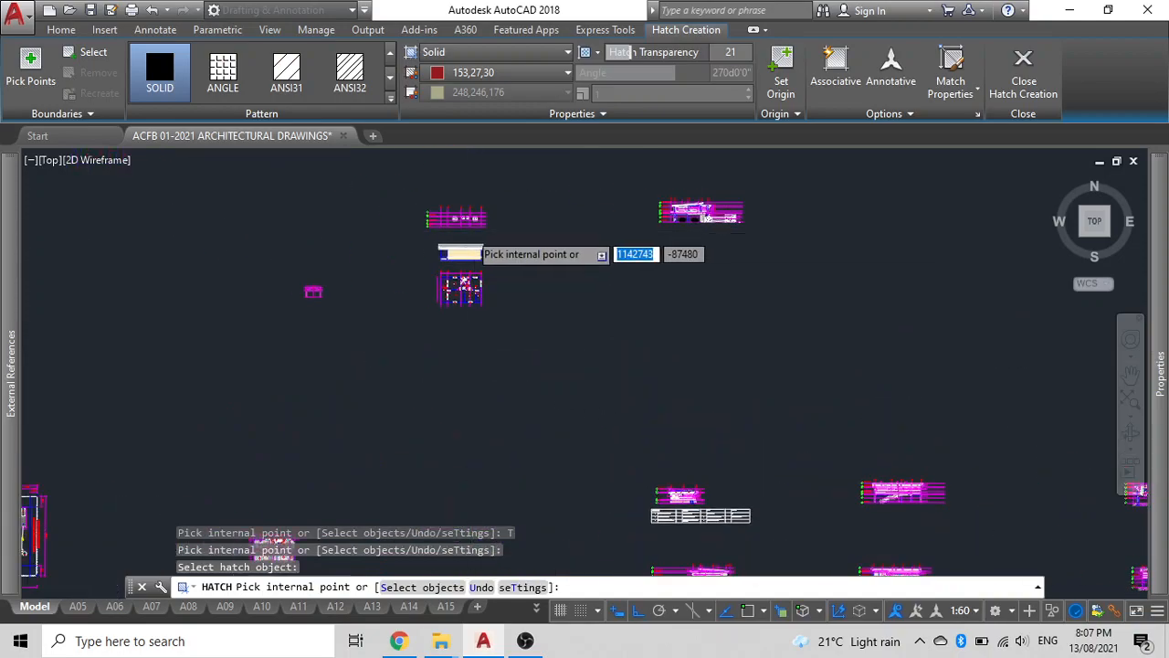
scroll(470, 235, "up", 8)
scroll(450, 312, "up", 3)
left_click(448, 292)
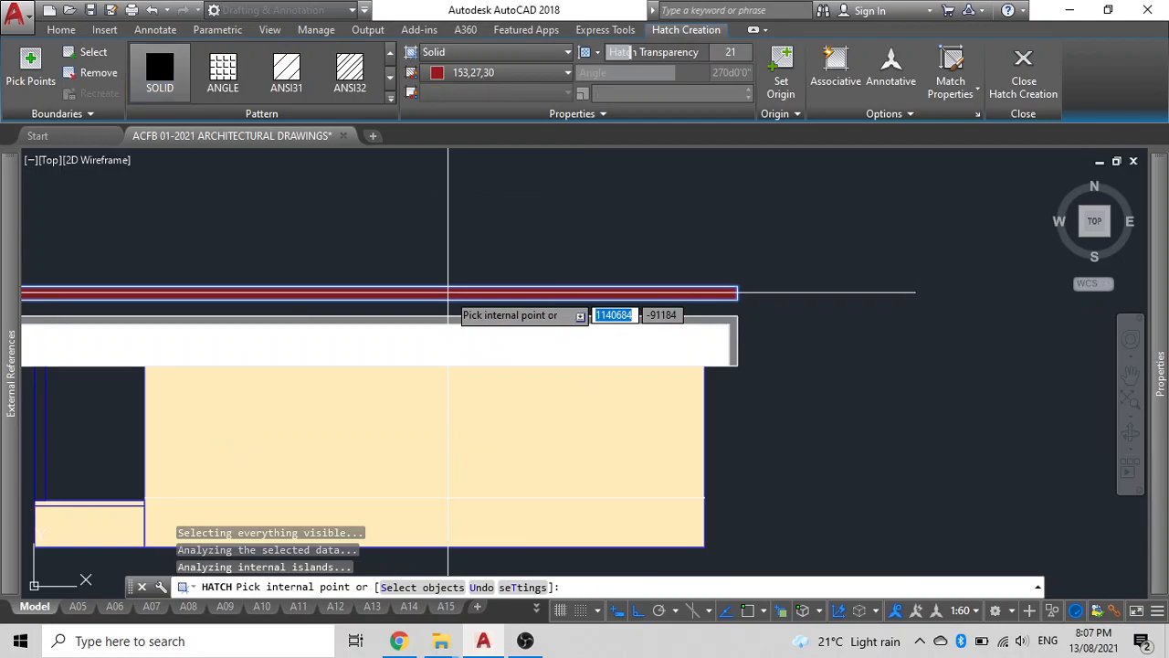
key("Escape")
Step: Move the red band with its outline down so its upper-left corner meets the lower-left corner of the grey roof frame
scroll(448, 292, "down", 2)
middle_click_drag(368, 300, 671, 286)
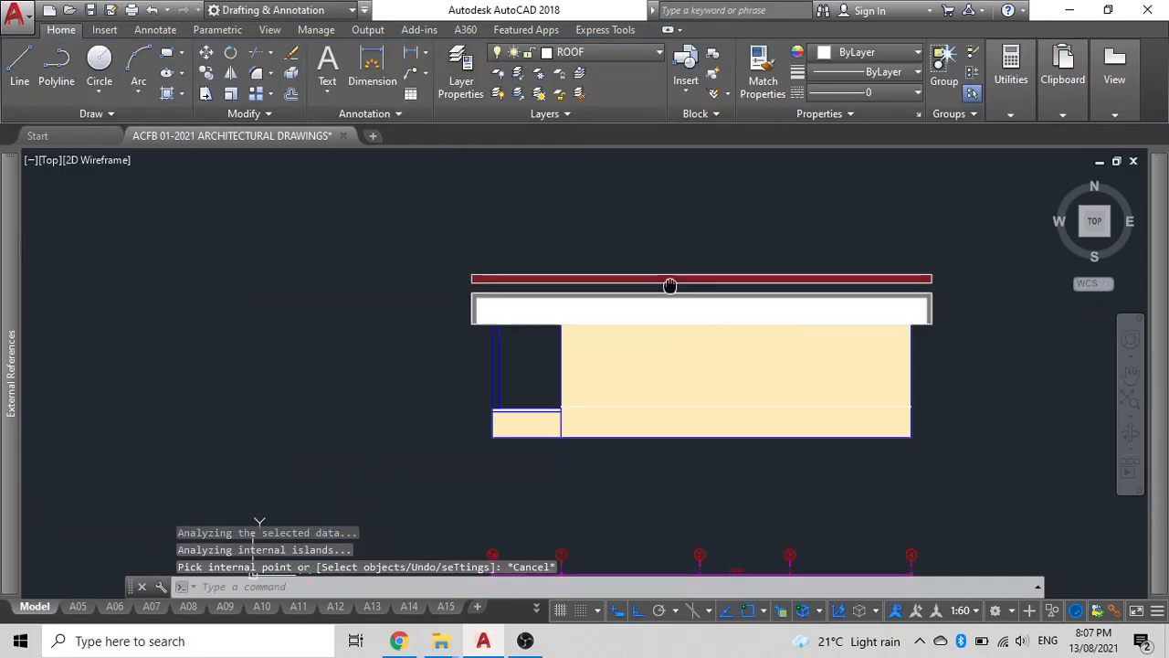
middle_click_drag(442, 319, 309, 355)
left_click(837, 321)
left_click(27, 256)
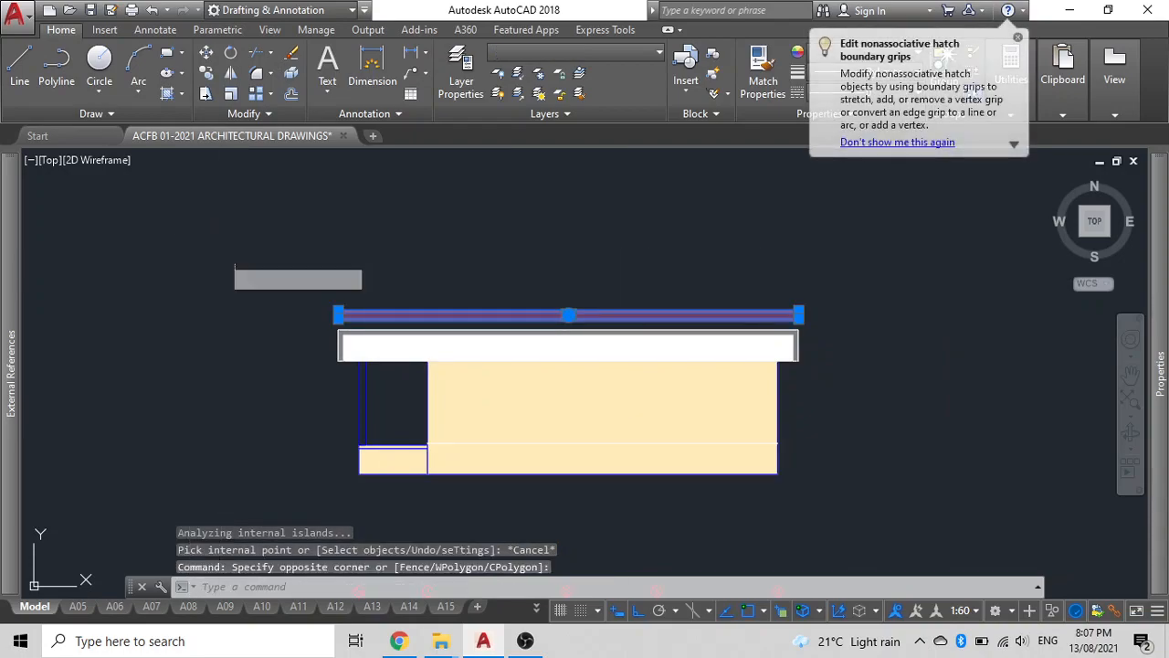
type("m")
key("Return")
left_click(338, 313)
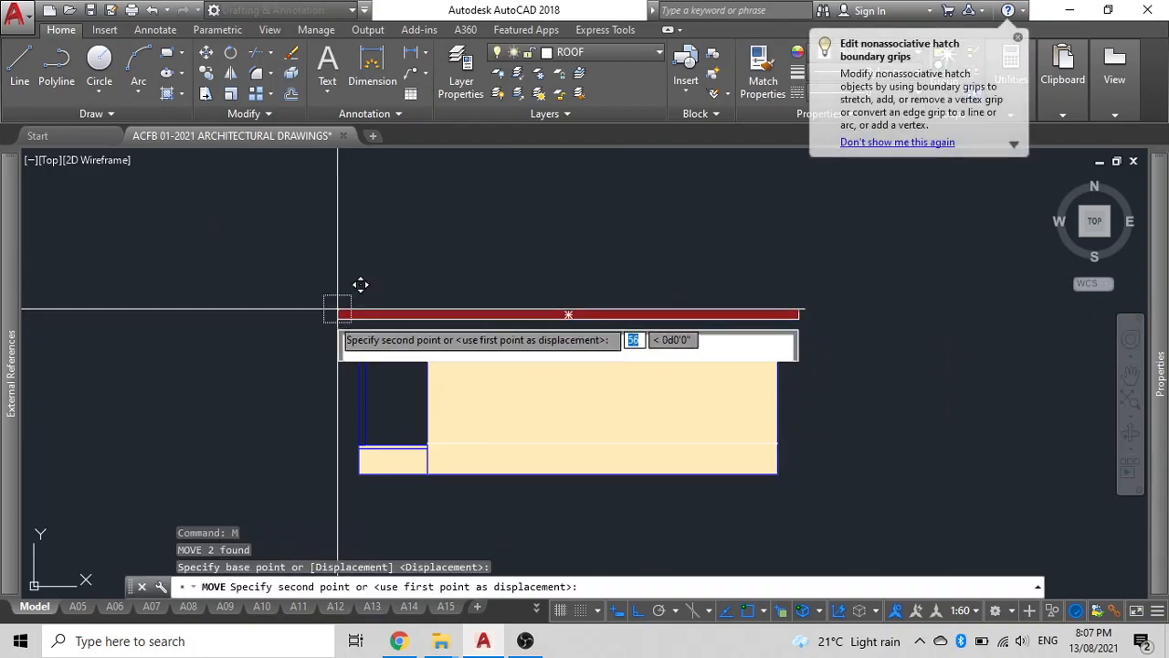
scroll(362, 286, "up", 9)
left_click(352, 431)
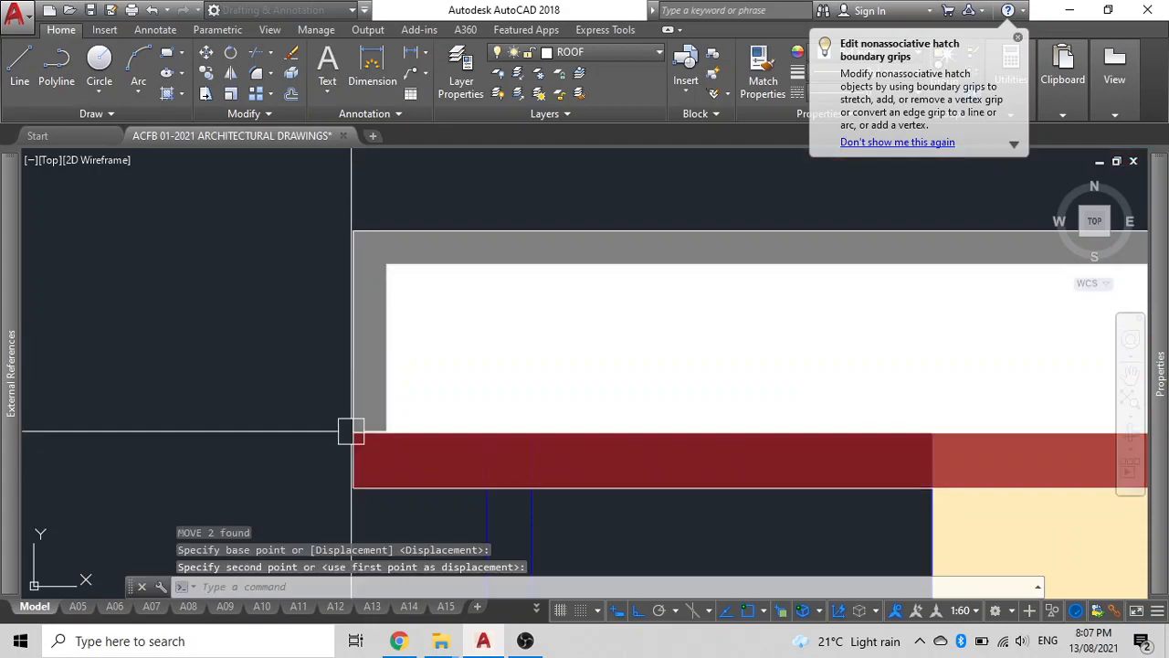
Step: Remove the transparency of the red band's hatch so it covers the wall behind it opaquely
scroll(331, 416, "down", 4)
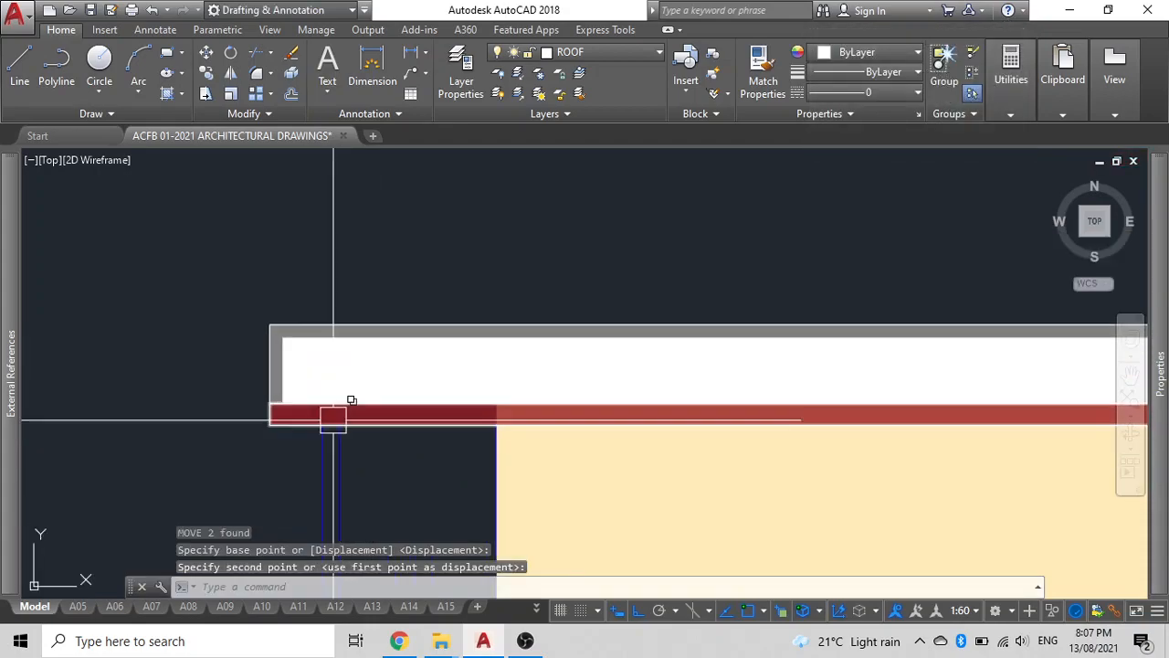
scroll(331, 416, "down", 2)
scroll(909, 437, "up", 3)
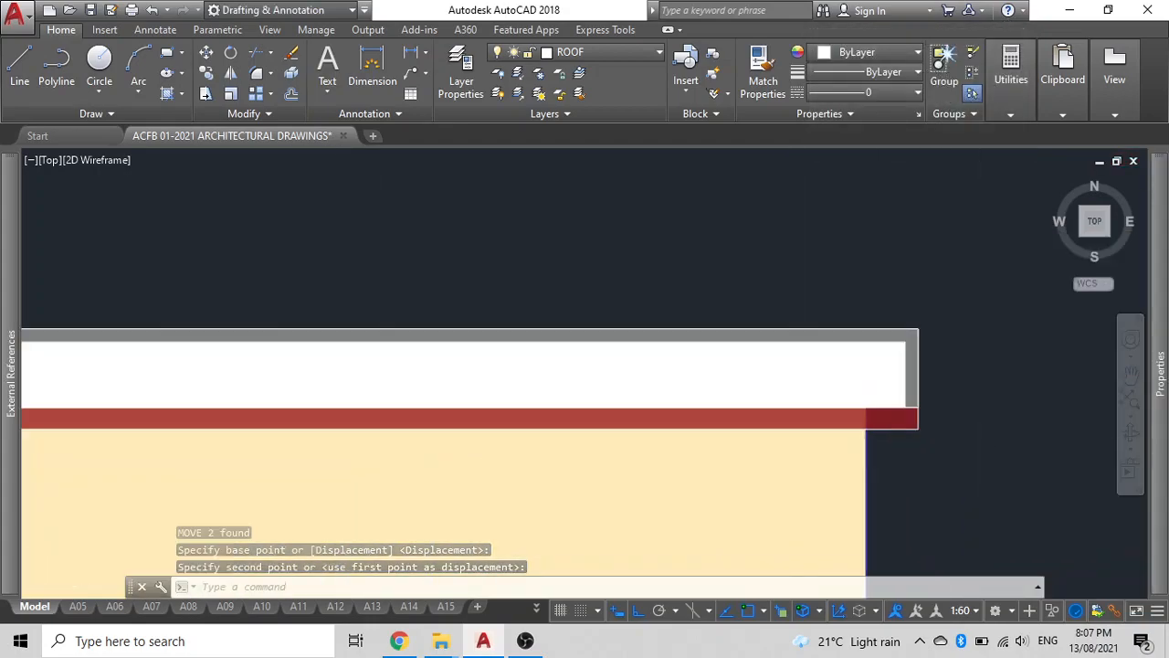
scroll(865, 378, "up", 3)
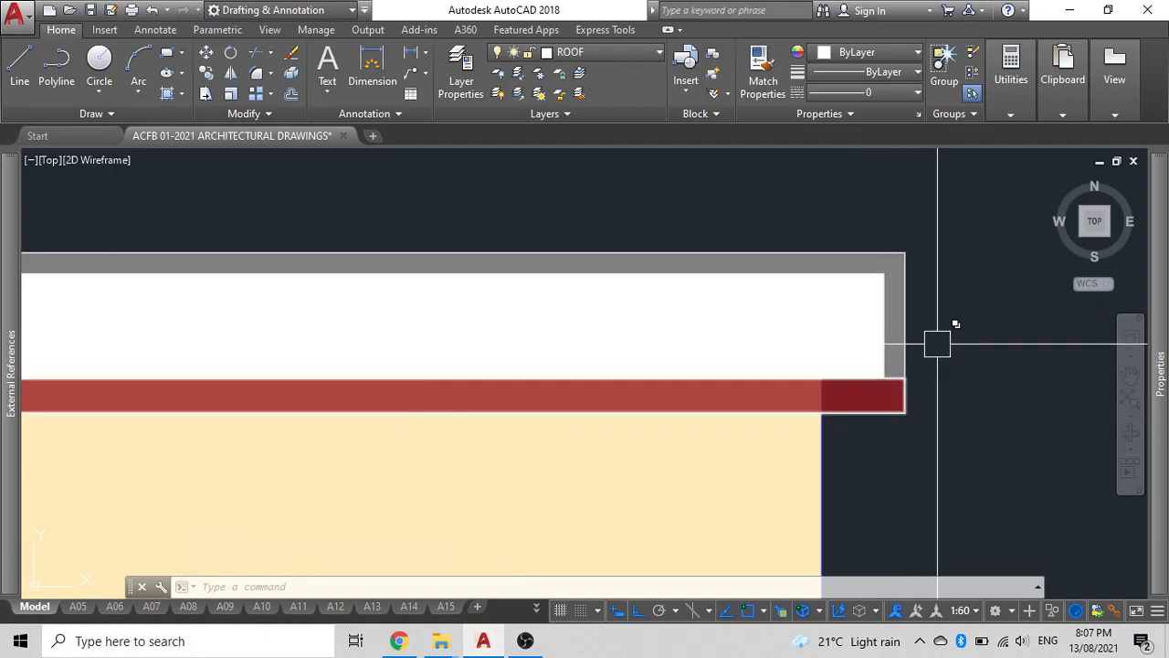
left_click(850, 398)
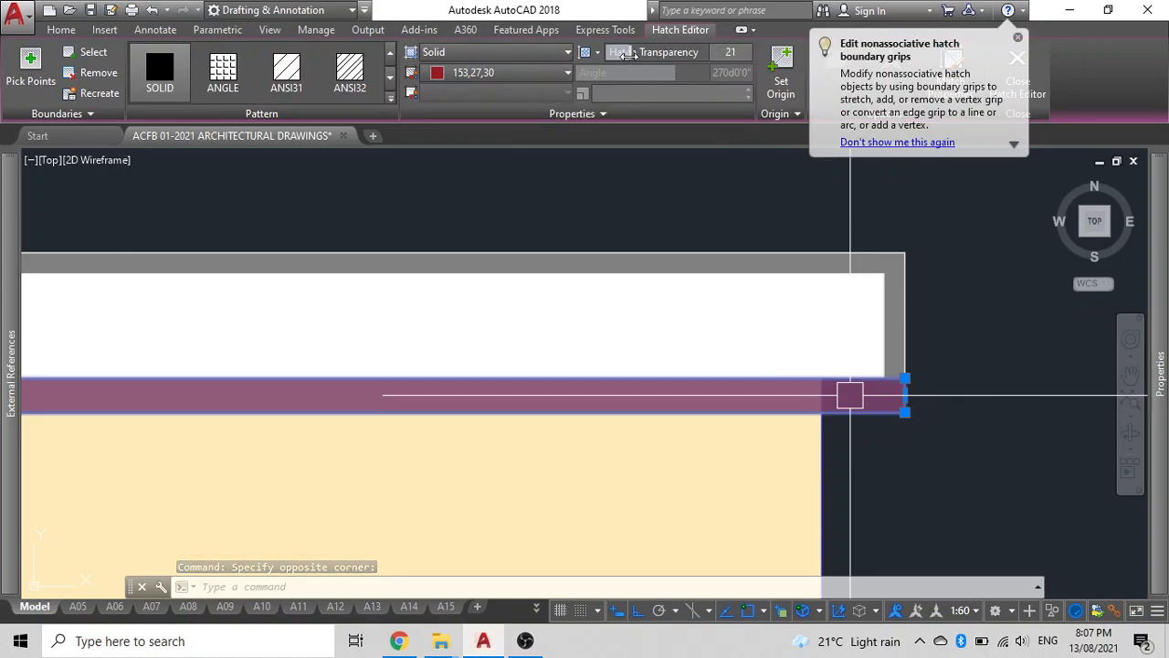
left_click(961, 293)
key("Escape")
key("Escape")
scroll(702, 345, "down", 1)
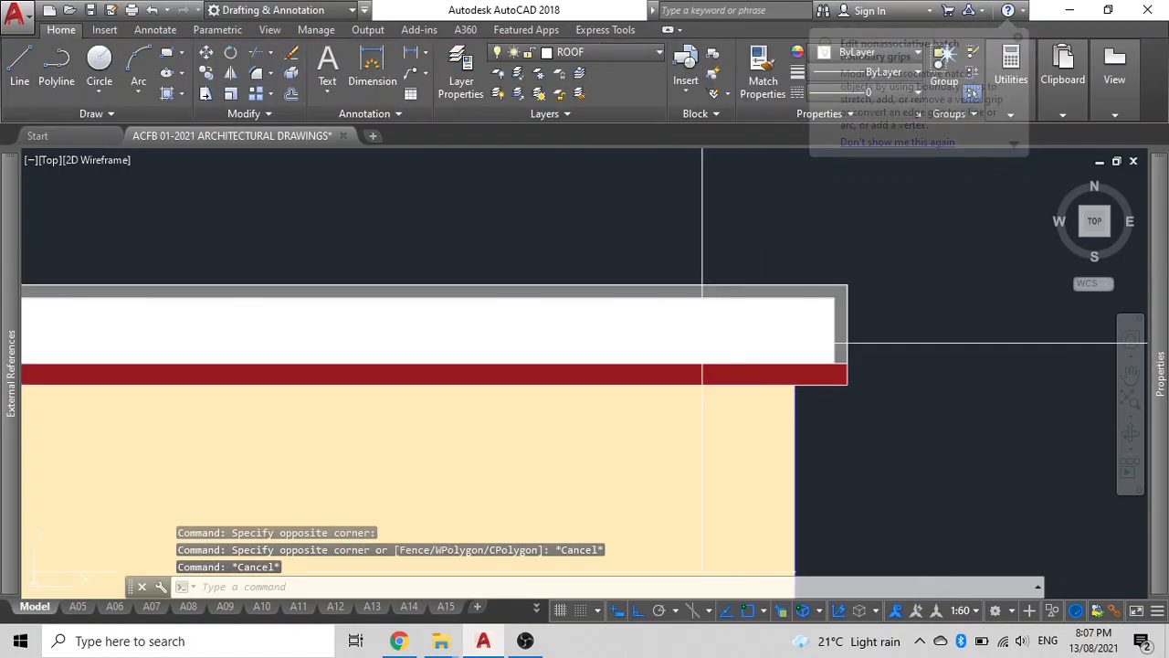
Step: Hatch the narrow porch post below the red band with the solid 153,27,30 fill at transparency 21
scroll(701, 345, "down", 4)
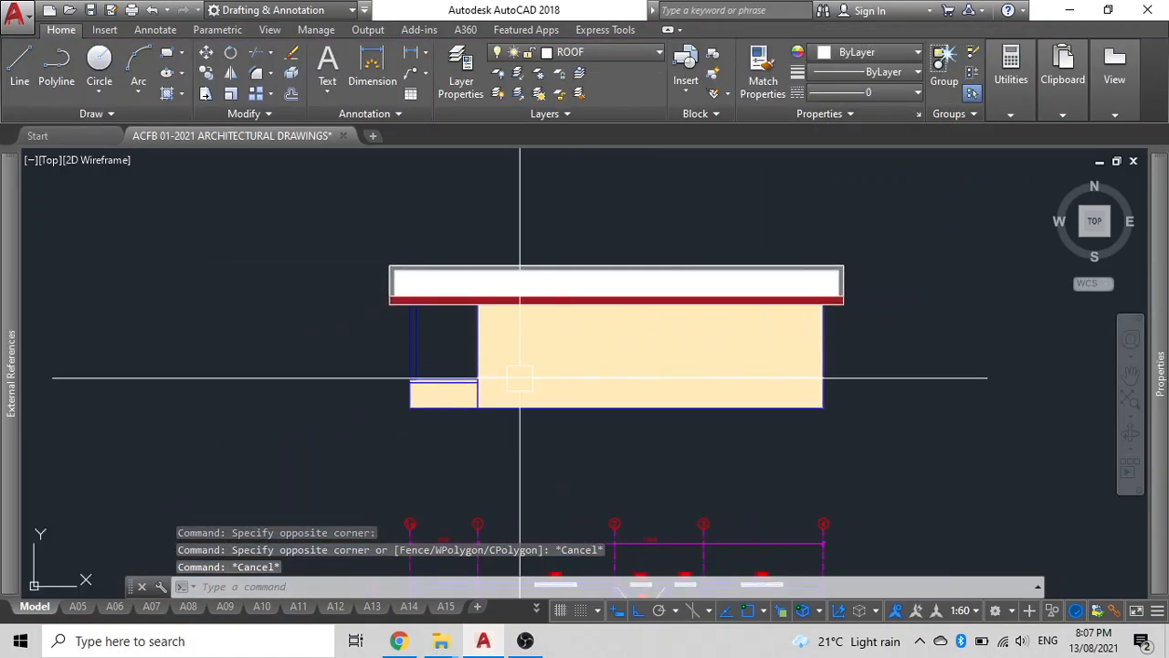
scroll(520, 379, "down", 4)
mouse_move(520, 379)
middle_mouse_down()
mouse_move(554, 362)
mouse_move(544, 419)
mouse_move(534, 351)
mouse_move(546, 332)
middle_mouse_up()
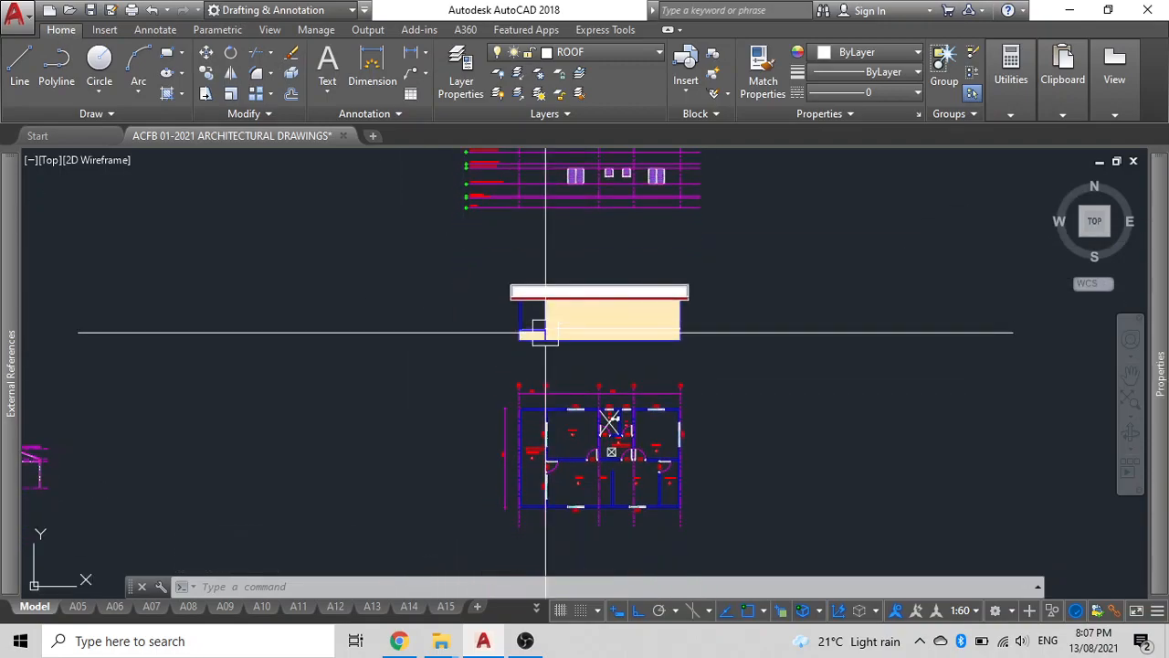
scroll(550, 354, "up", 9)
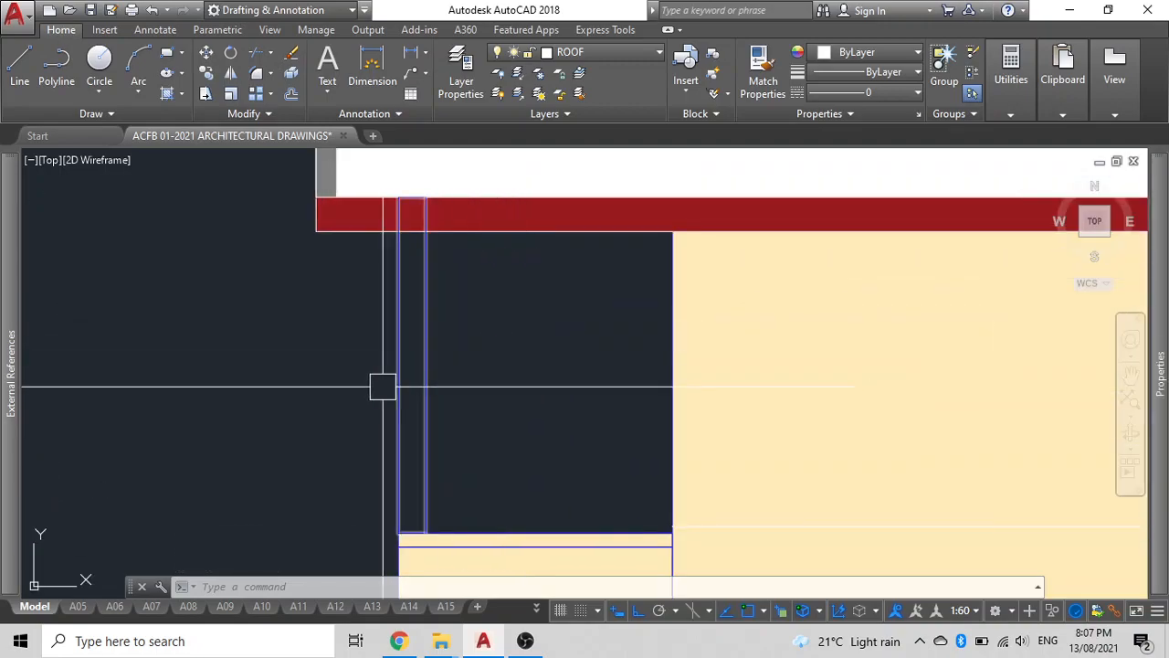
key("Escape")
key("Escape")
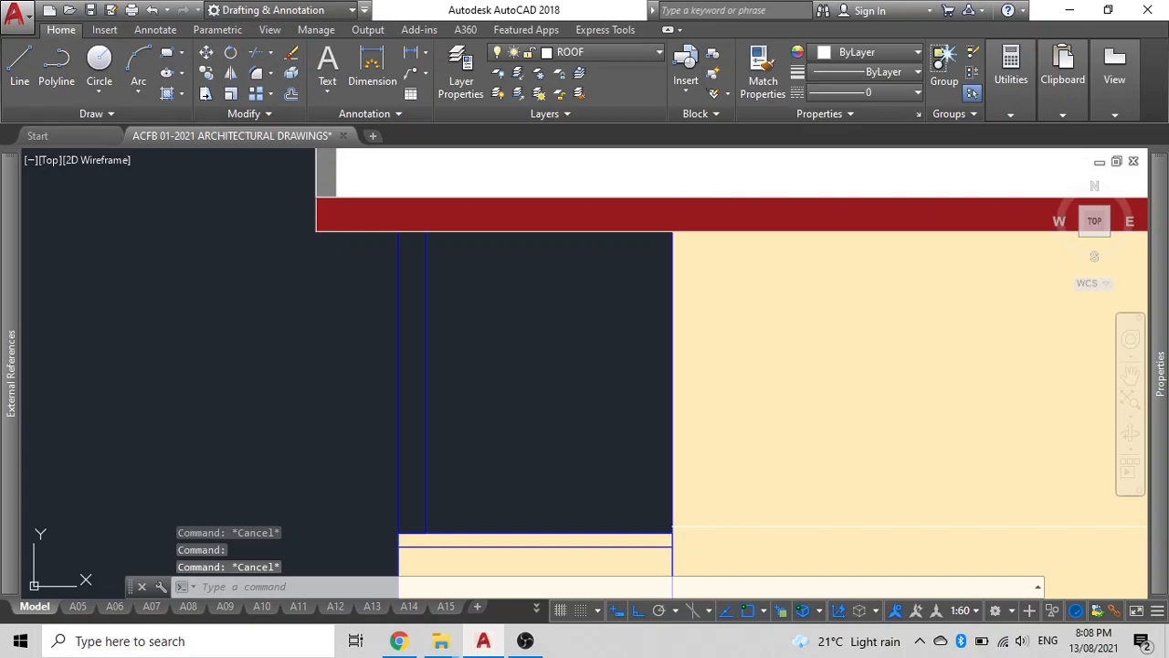
type("h")
key("Return")
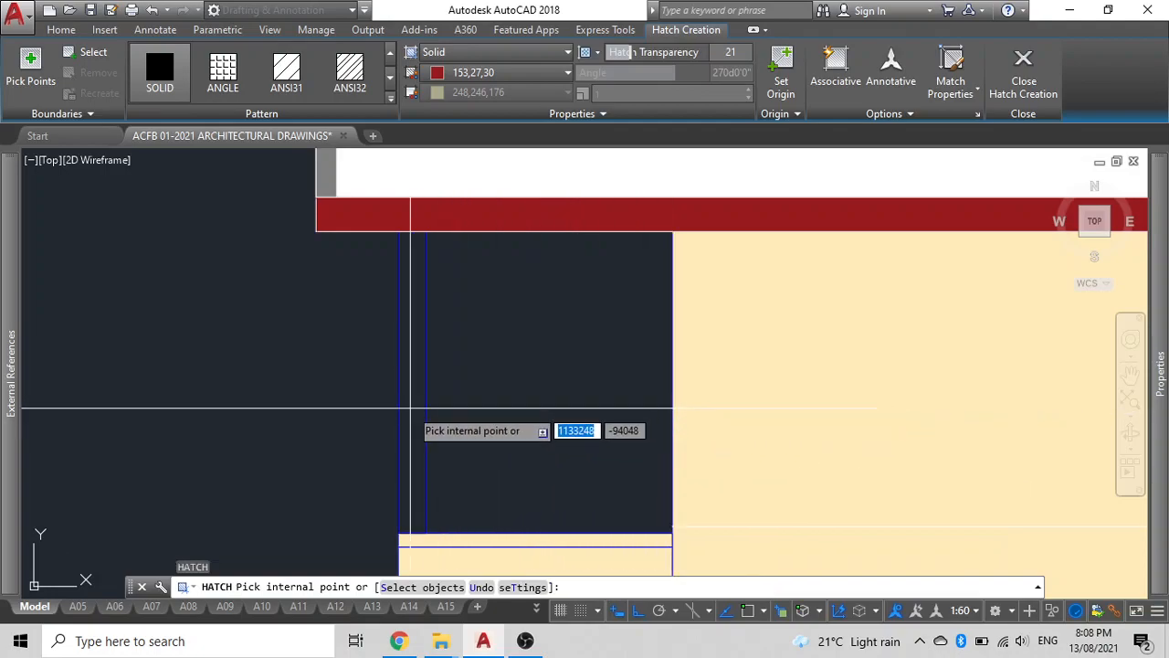
left_click(410, 408)
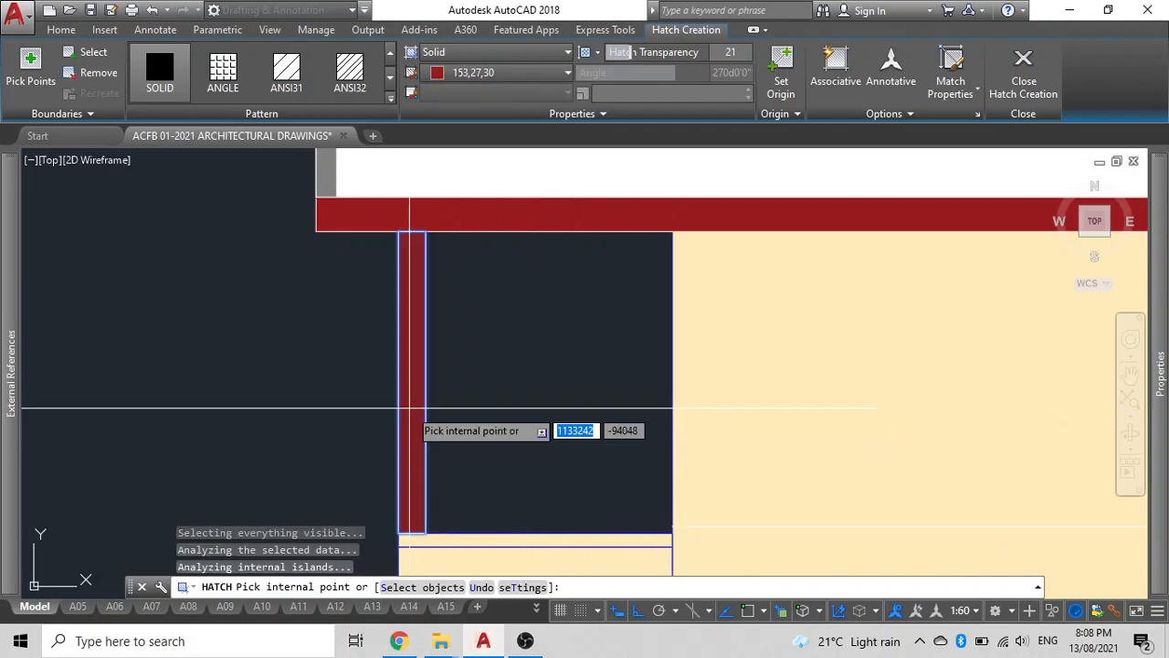
key("Escape")
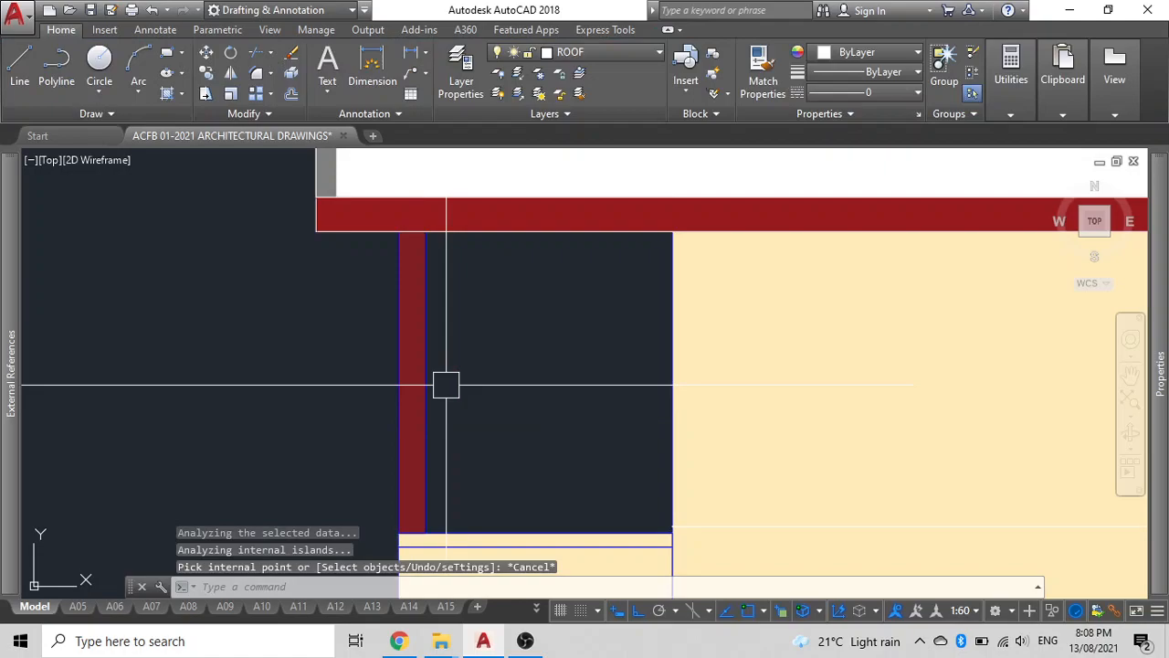
scroll(444, 387, "up", 5)
left_click(361, 400)
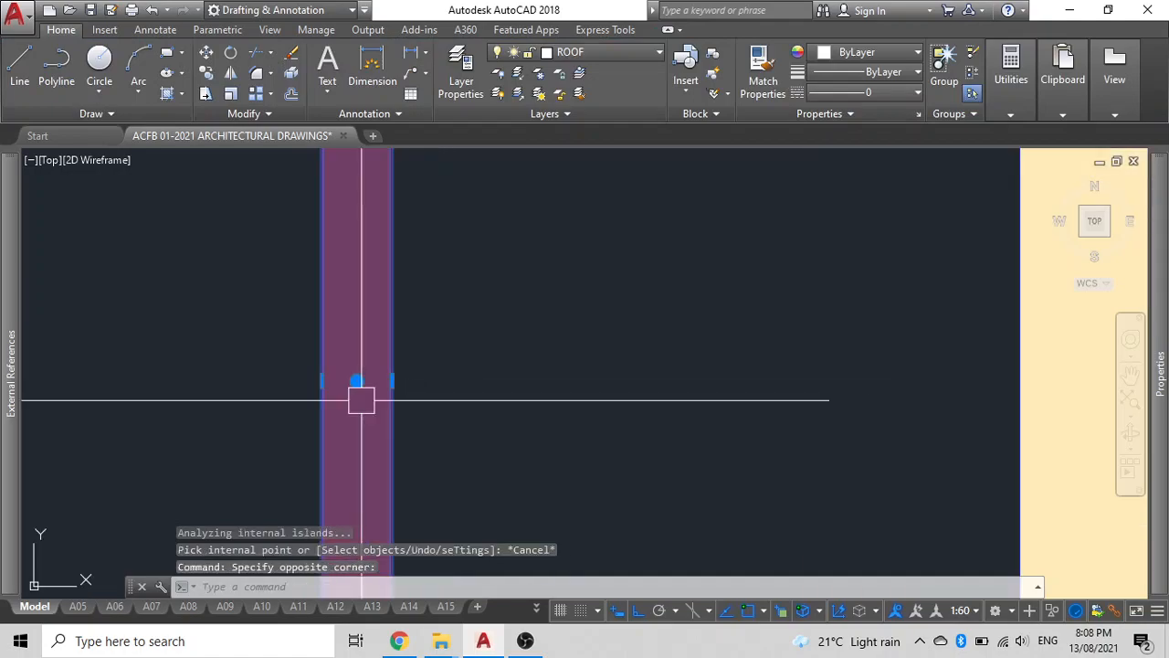
scroll(450, 361, "down", 2)
key("Escape")
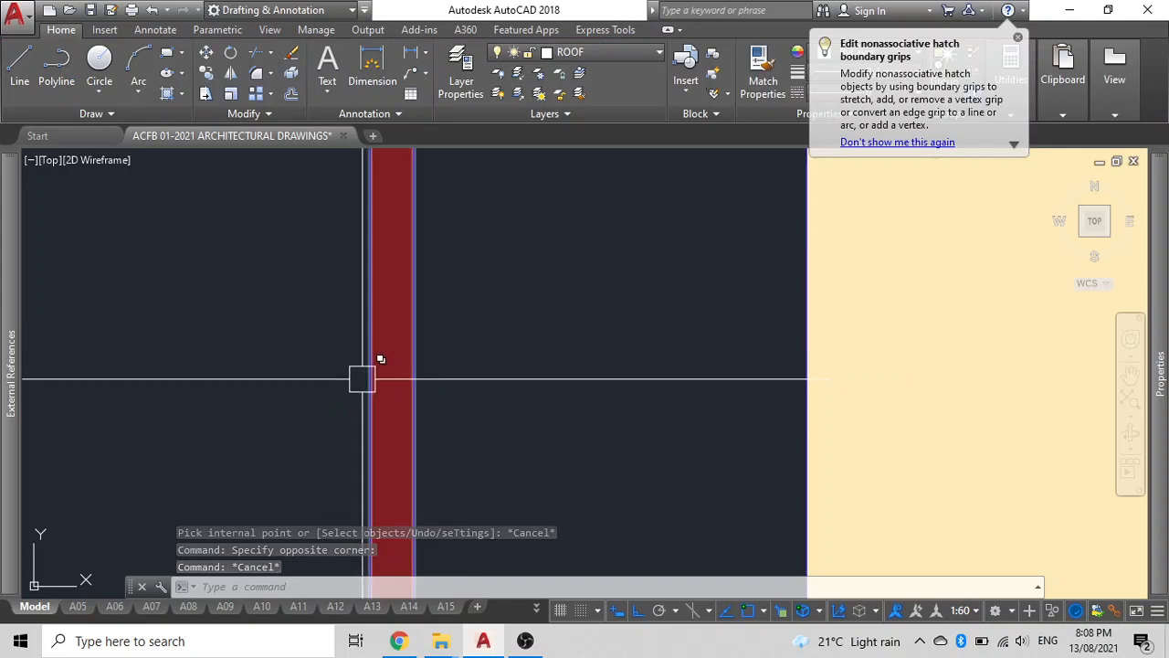
Step: Look over the new elevation and its level lines, and locate the railing on the finished porch elevation
scroll(355, 379, "down", 3)
scroll(366, 382, "up", 1)
scroll(367, 379, "down", 2)
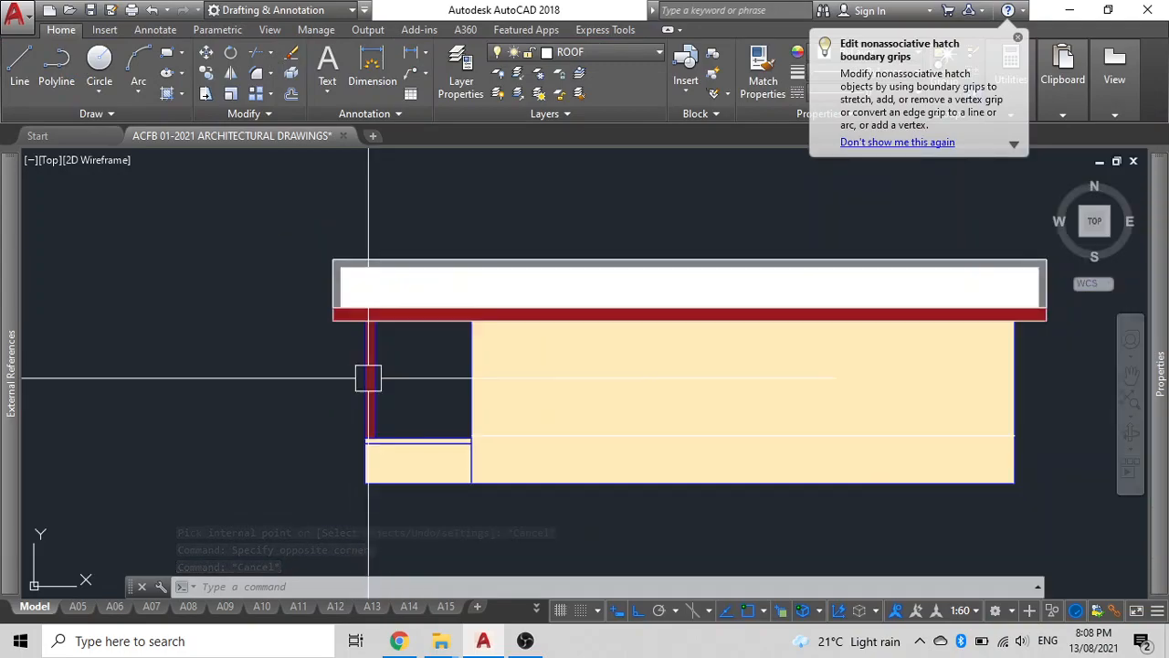
middle_click_drag(420, 359, 398, 410)
scroll(438, 389, "down", 2)
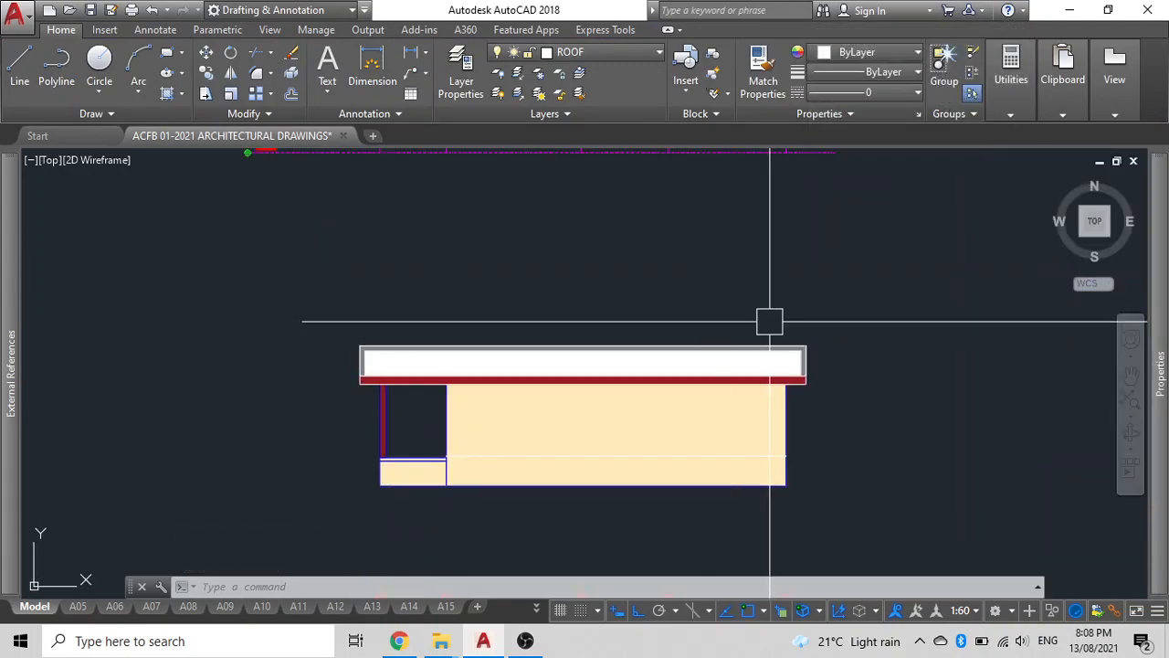
middle_click_drag(768, 320, 786, 325)
scroll(569, 331, "down", 2)
middle_click_drag(569, 332, 571, 403)
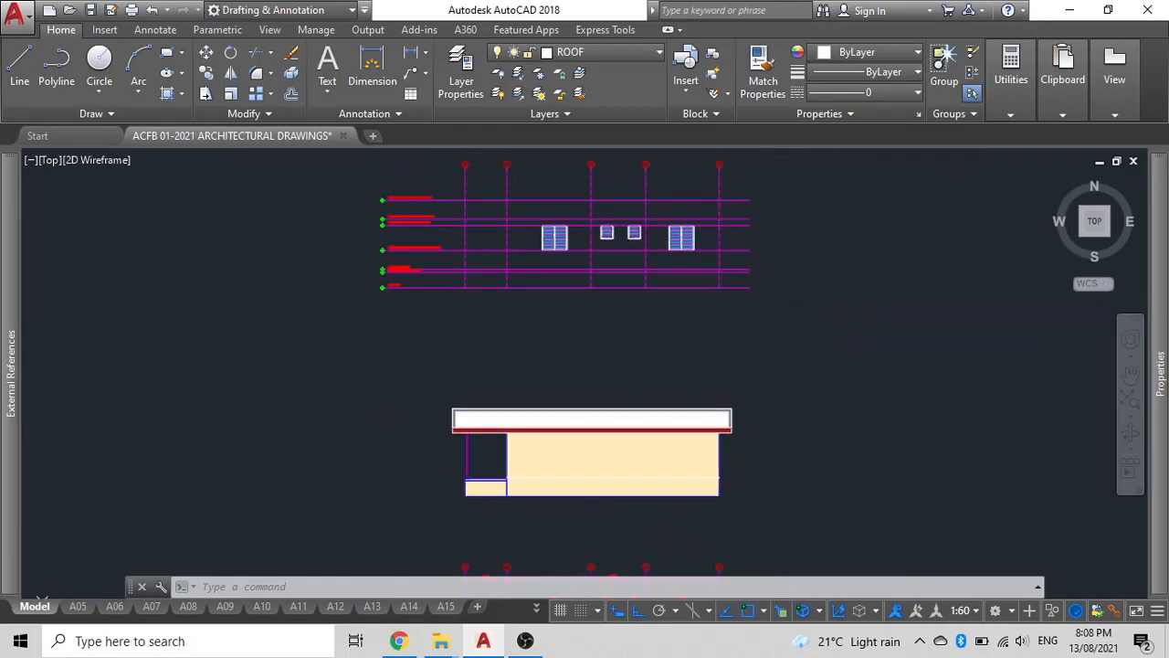
mouse_move(637, 333)
middle_mouse_down()
mouse_move(624, 336)
mouse_move(710, 237)
middle_mouse_up()
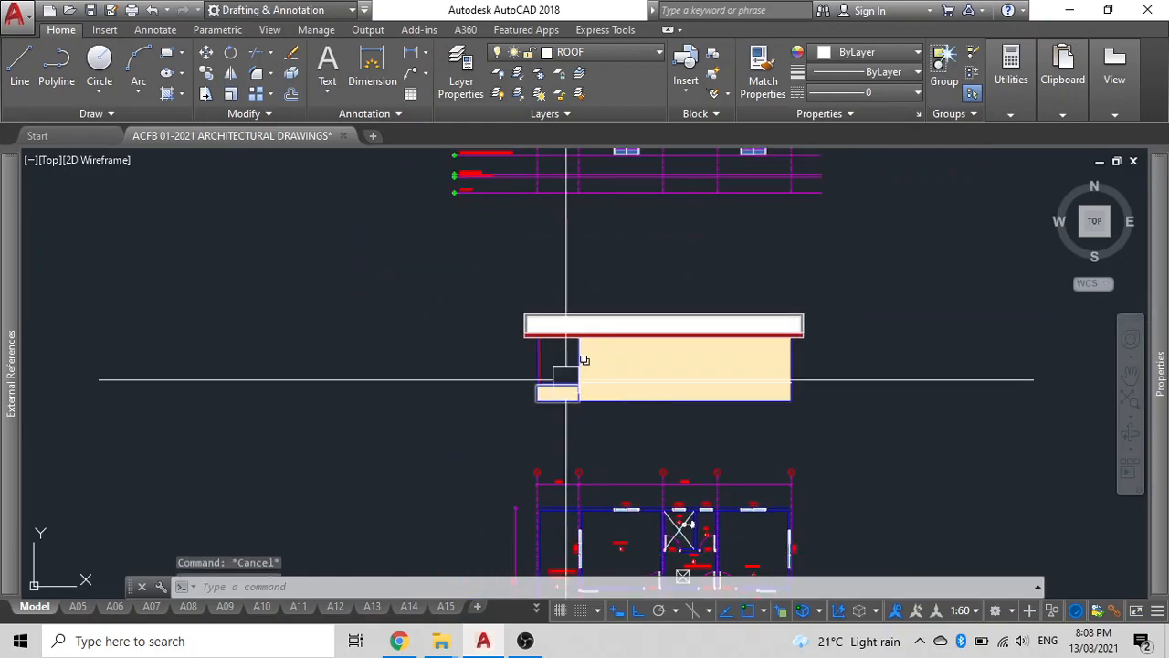
key("Escape")
scroll(558, 378, "up", 3)
scroll(494, 358, "down", 6)
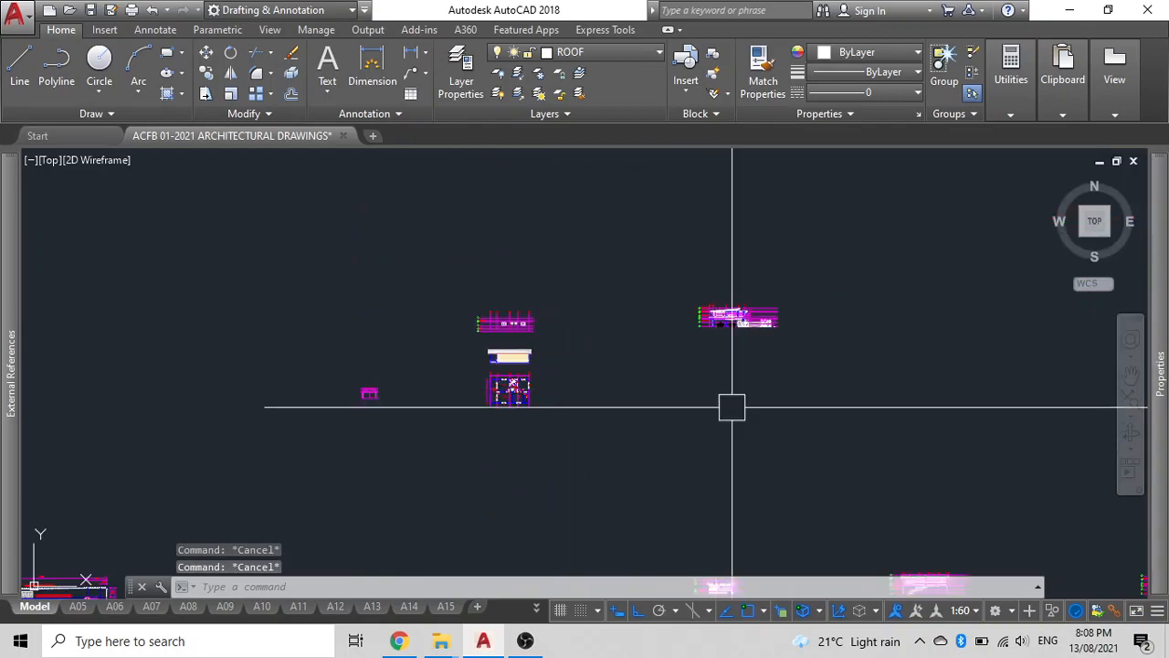
scroll(712, 381, "up", 3)
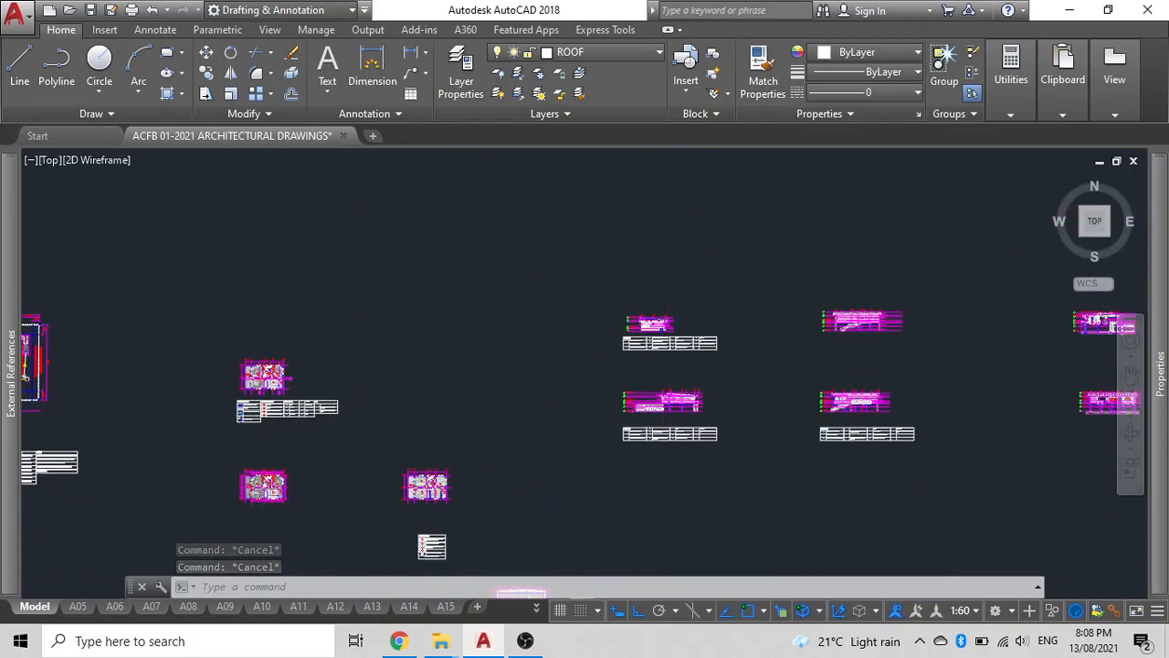
scroll(655, 347, "up", 4)
scroll(655, 346, "up", 5)
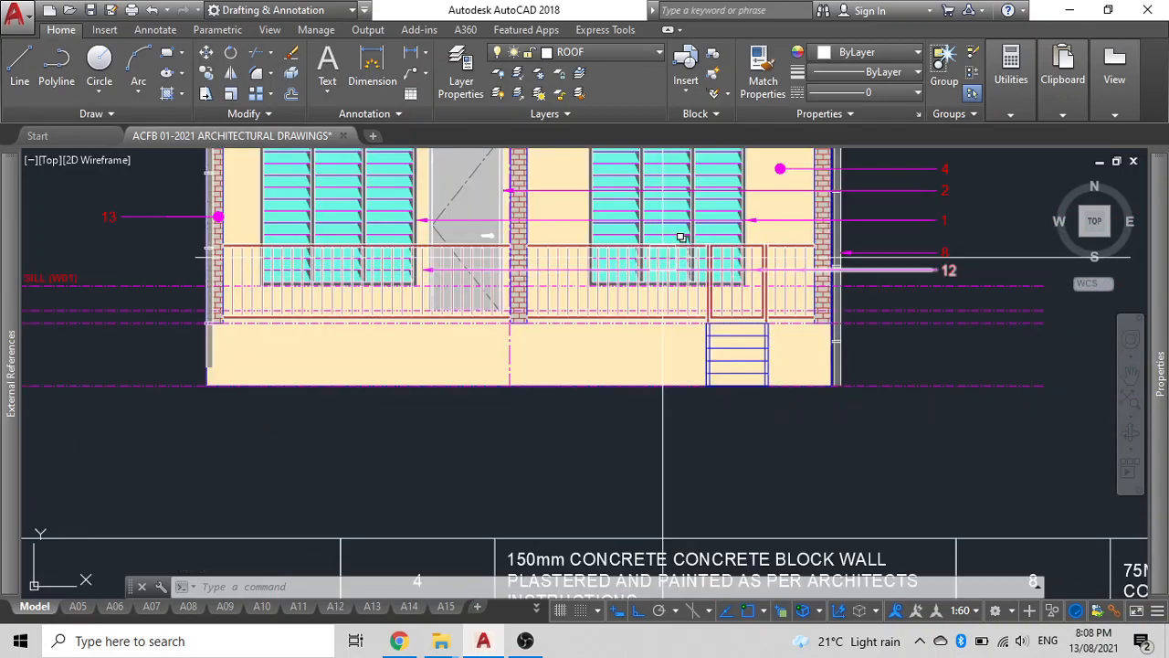
left_click(586, 249)
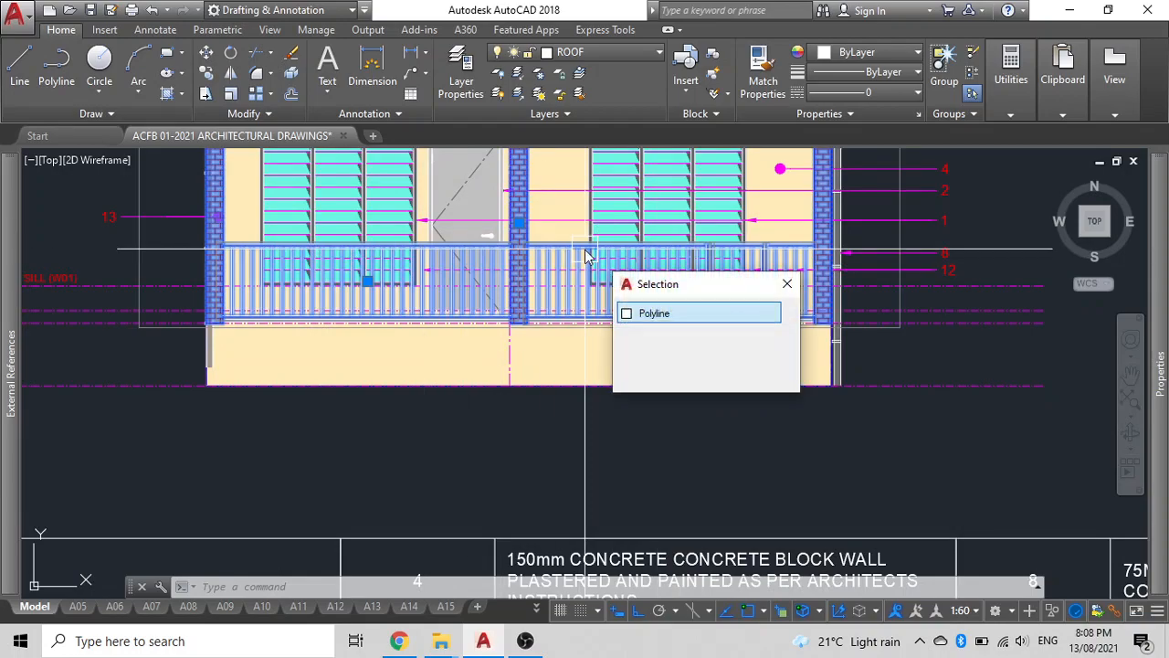
left_click(585, 248)
left_click(585, 248)
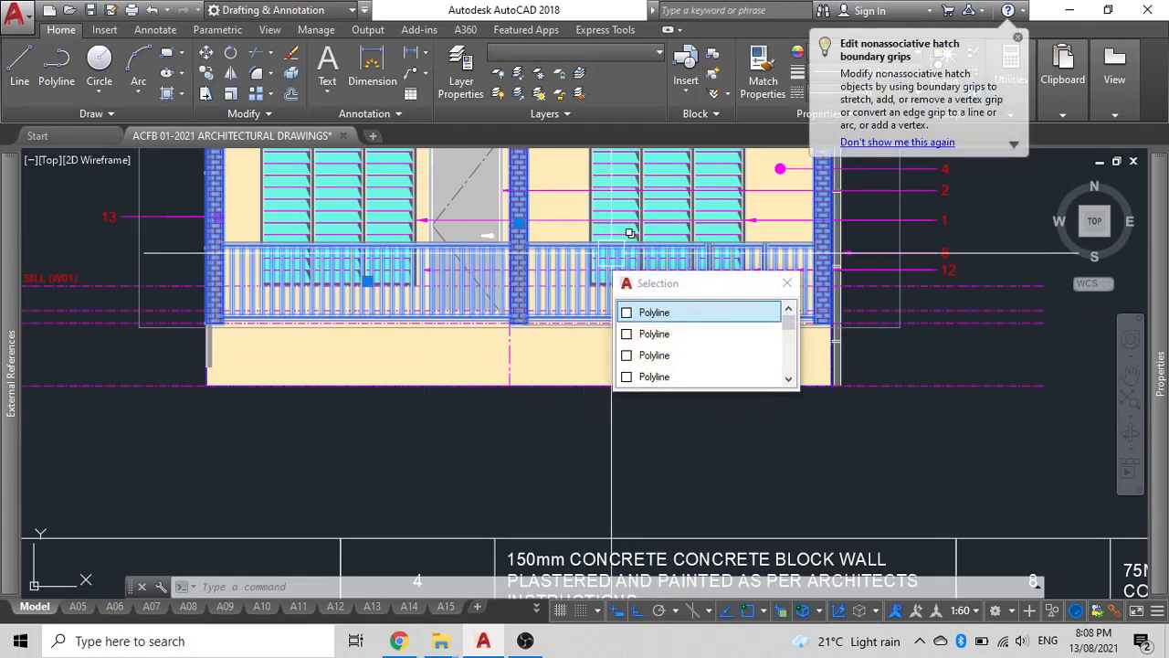
left_click(572, 241)
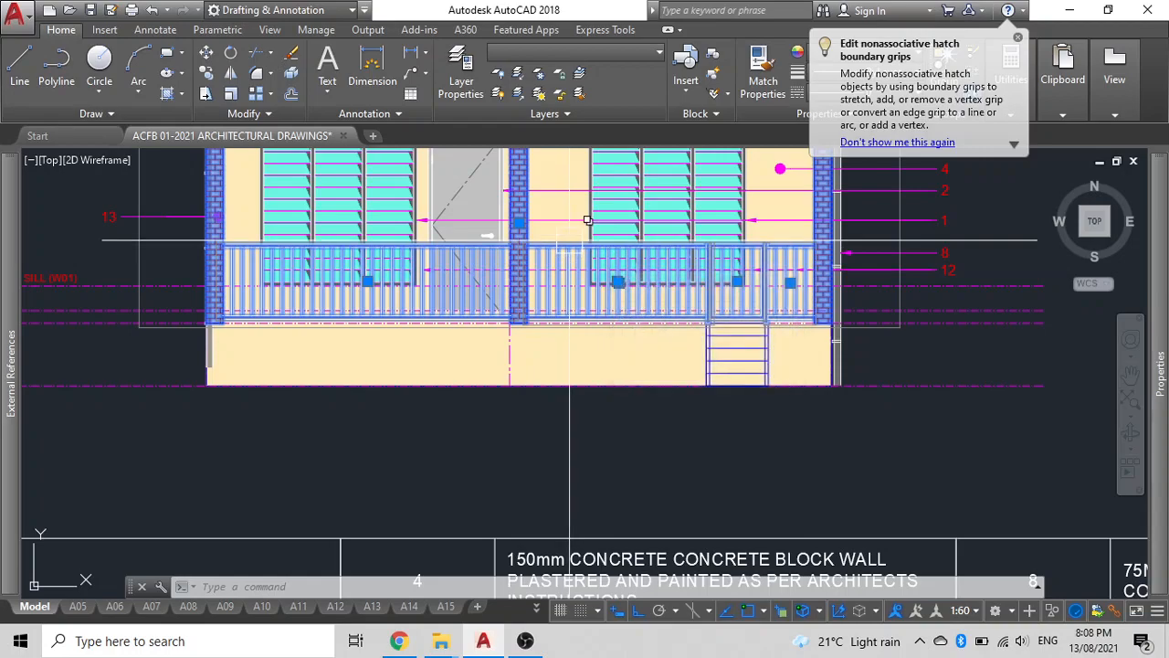
scroll(572, 241, "up", 5)
left_click(570, 252)
key("Escape")
key("Escape")
key("Escape")
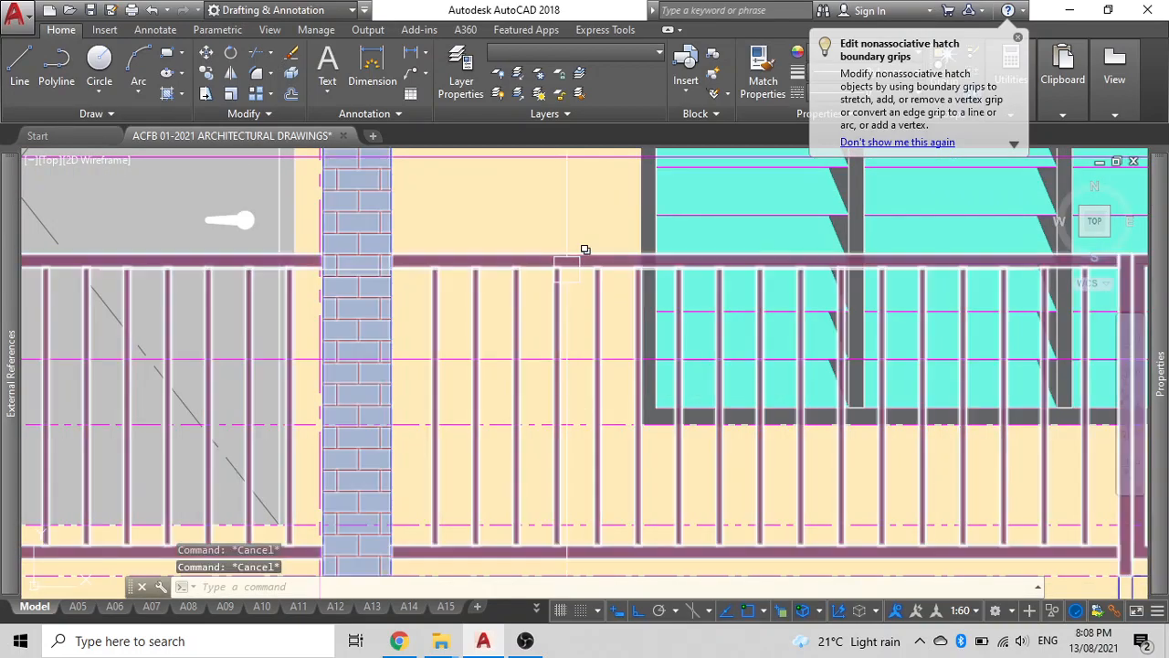
Step: Copy the grouped railing, brick posts and fascia from the finished porch elevation into the empty space beside the new elevation
left_click(566, 269)
left_click(564, 268)
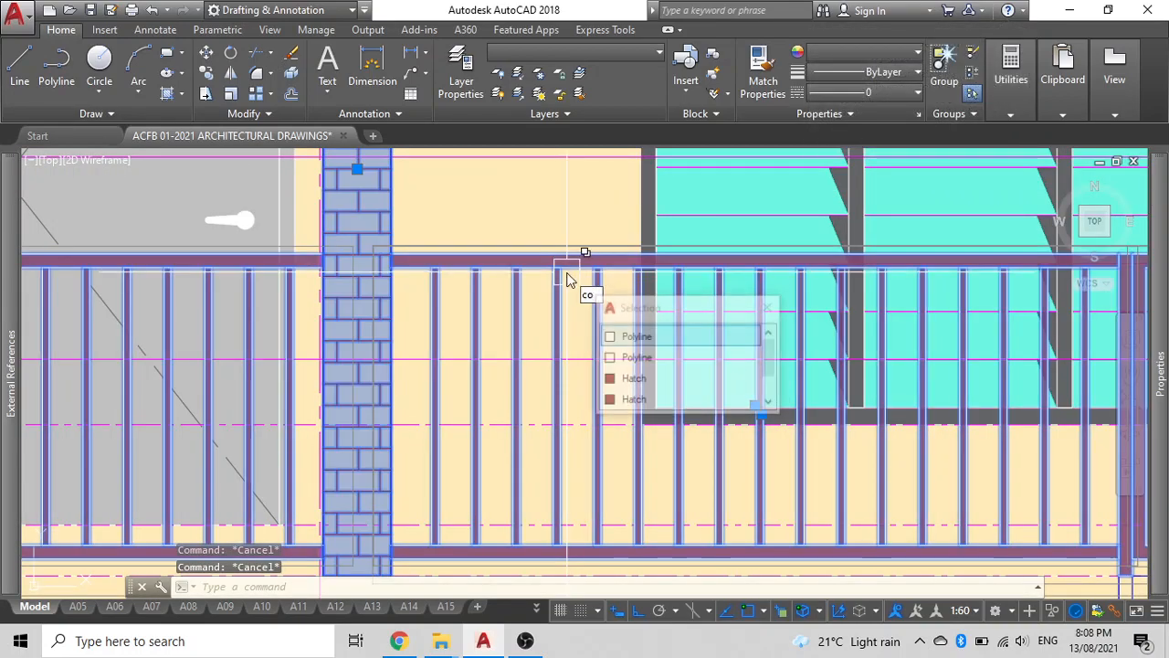
left_click(626, 359)
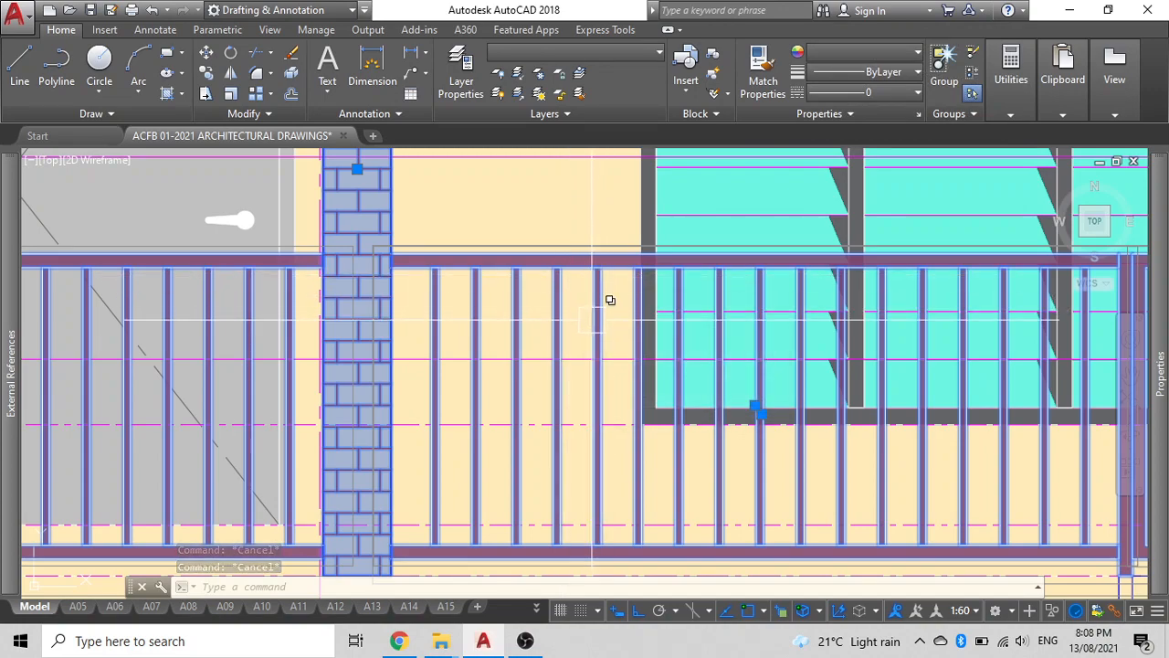
type("co")
key("Return")
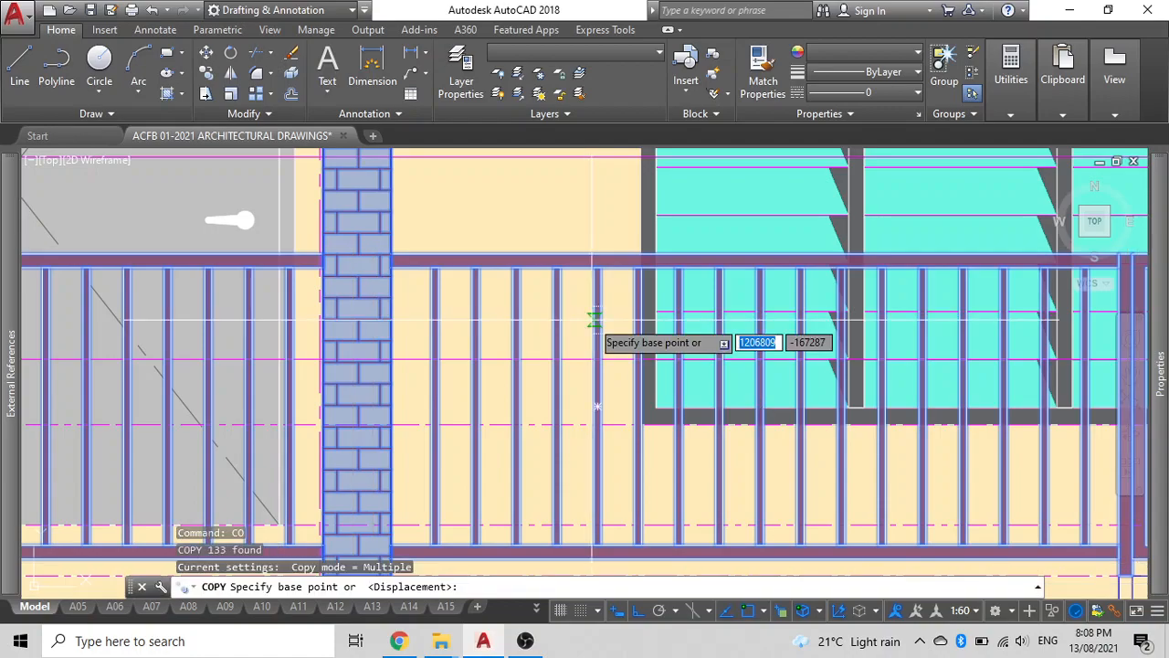
scroll(600, 322, "up", 5)
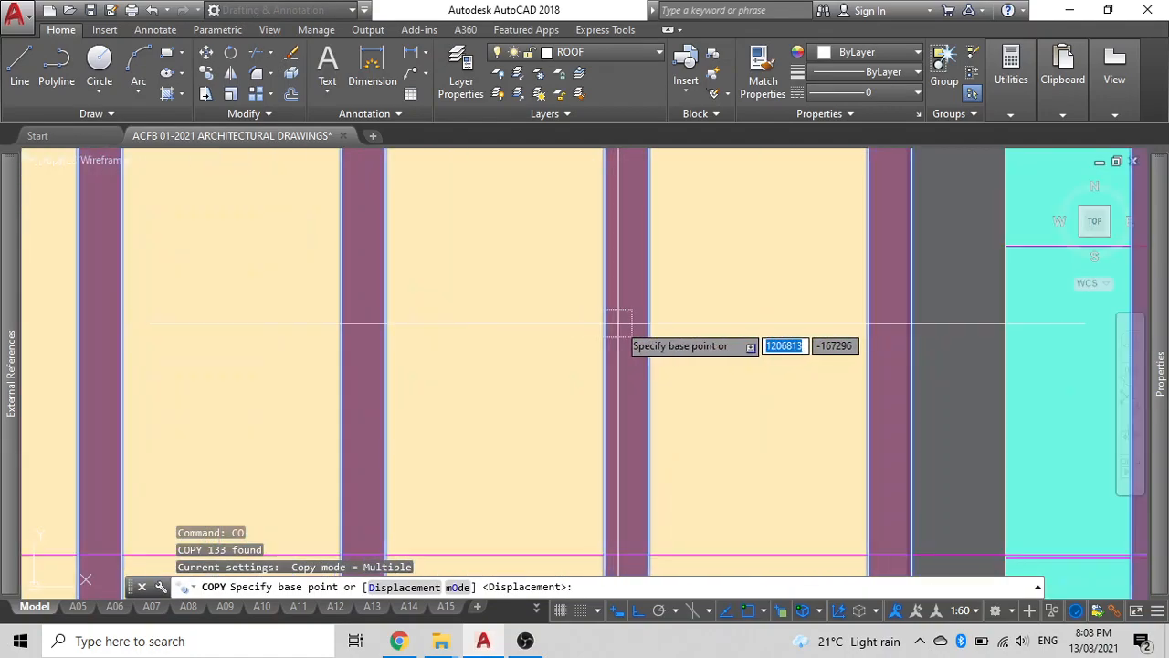
left_click(603, 323)
scroll(533, 249, "down", 10)
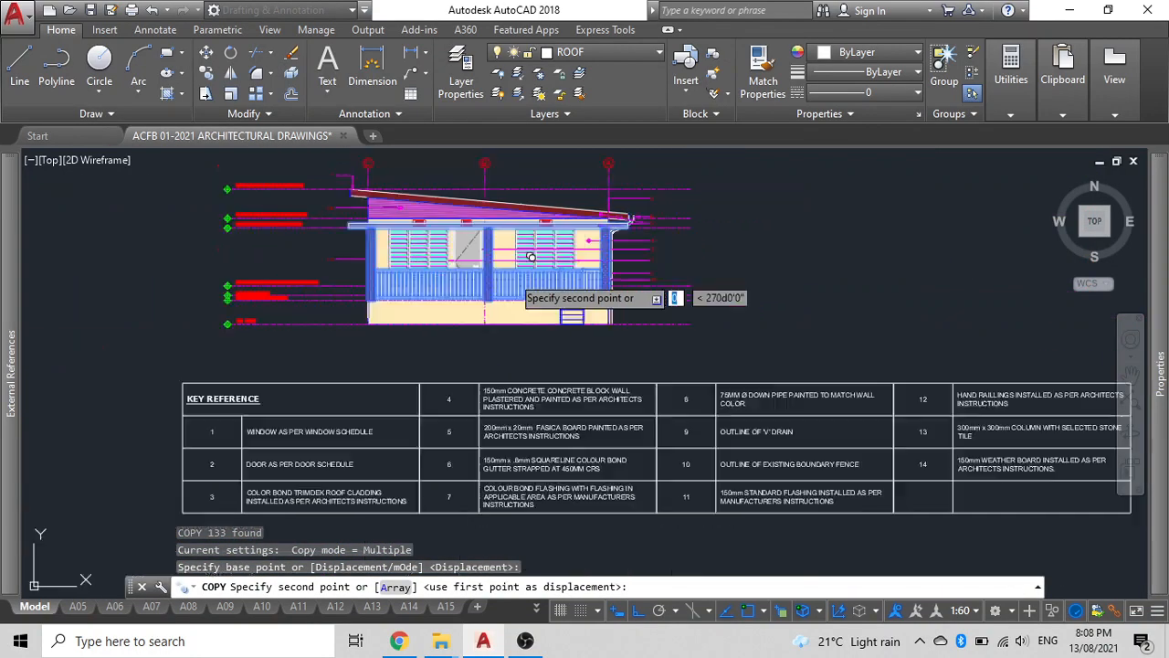
scroll(758, 339, "down", 2)
middle_click_drag(757, 339, 825, 426)
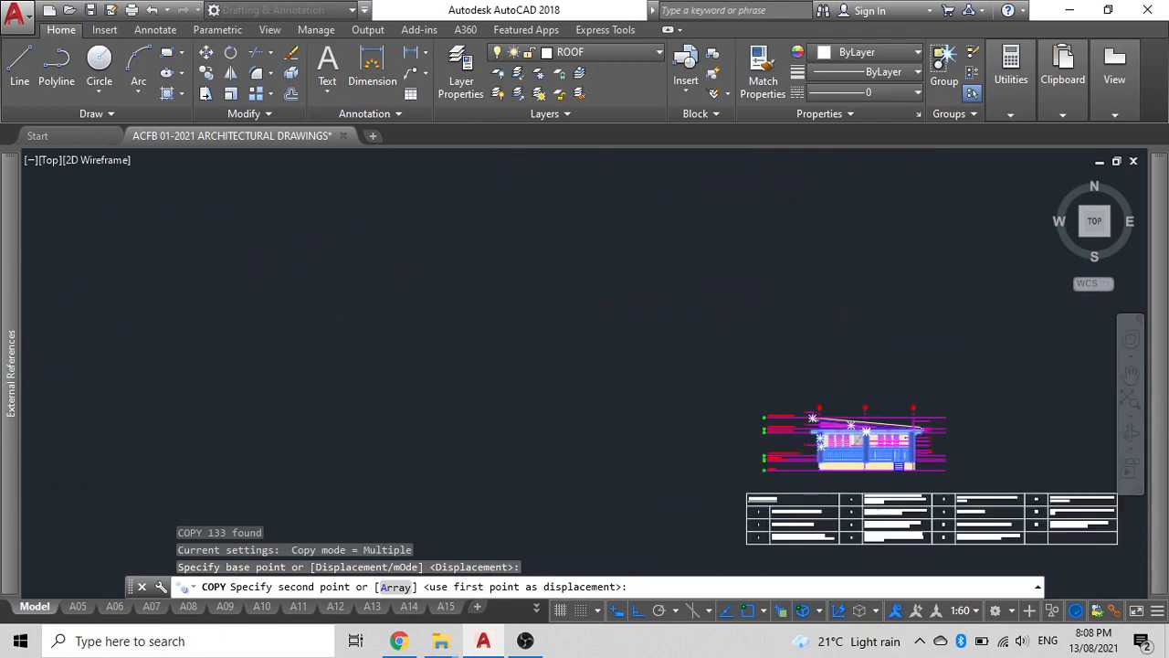
scroll(531, 268, "down", 8)
middle_click_drag(530, 281, 579, 394)
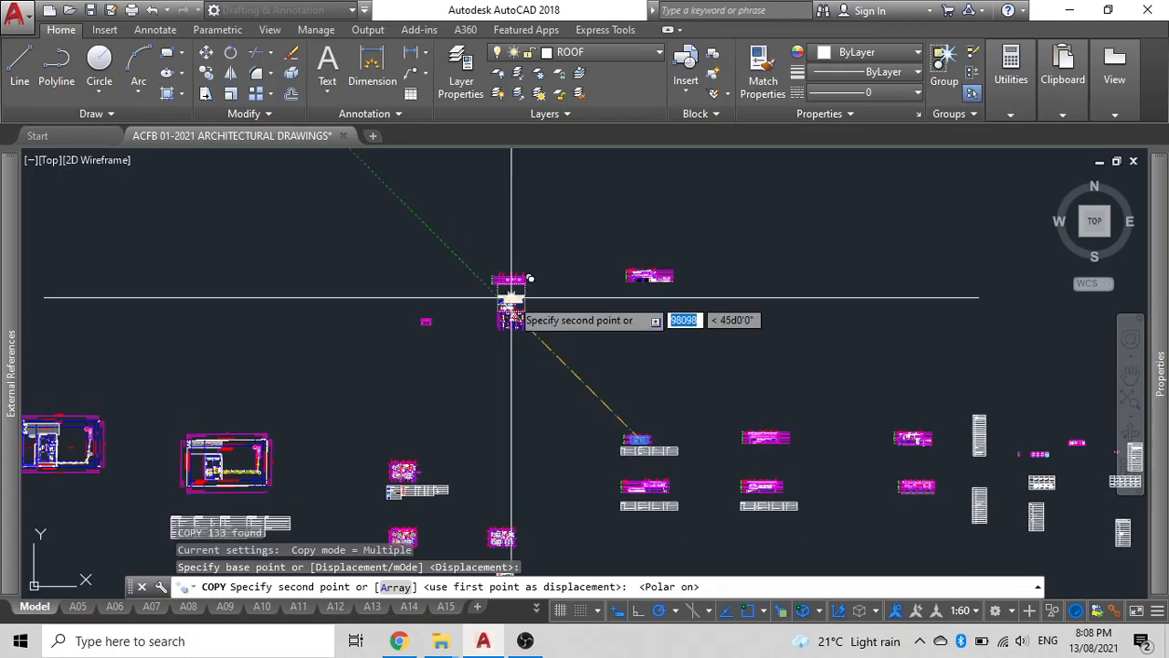
scroll(515, 301, "up", 8)
scroll(511, 305, "up", 2)
middle_click_drag(156, 316, 358, 316)
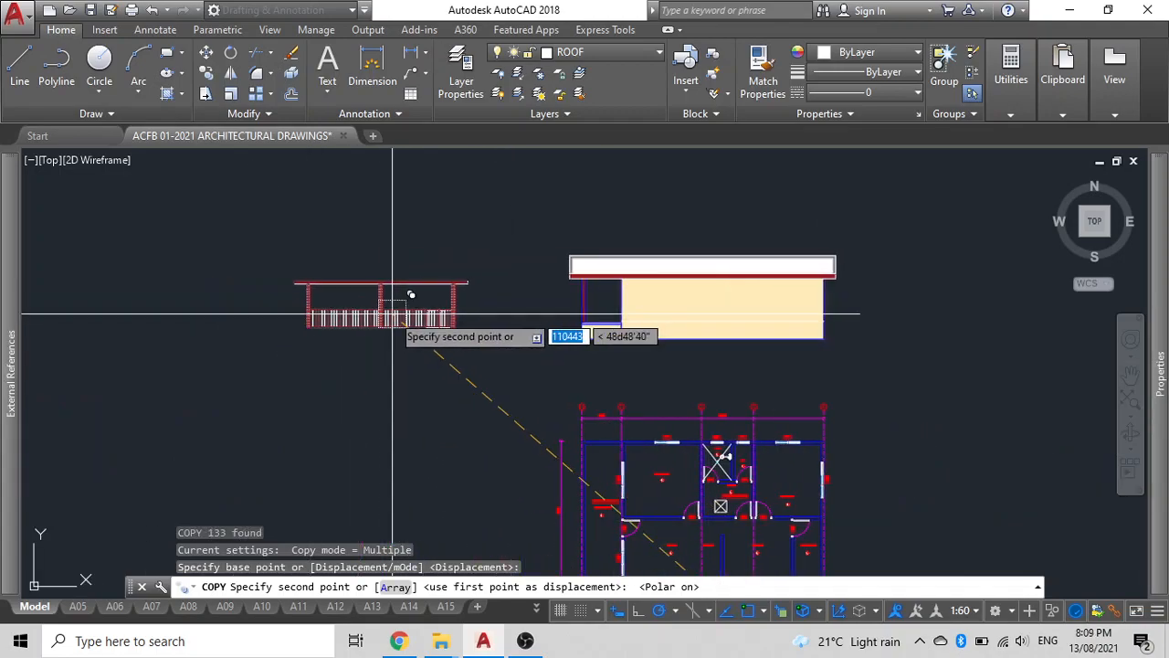
scroll(417, 326, "up", 7)
key("Escape")
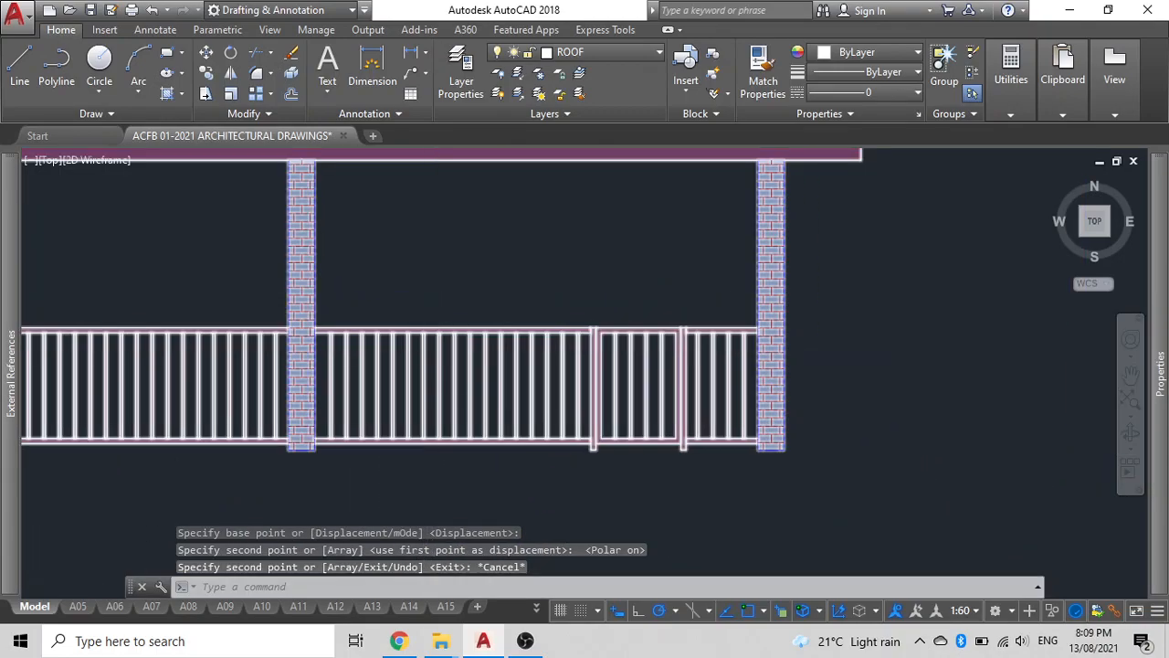
Step: Ungroup the copied porch assembly of railings, brick posts and fascia
scroll(430, 339, "down", 4)
left_click(434, 354)
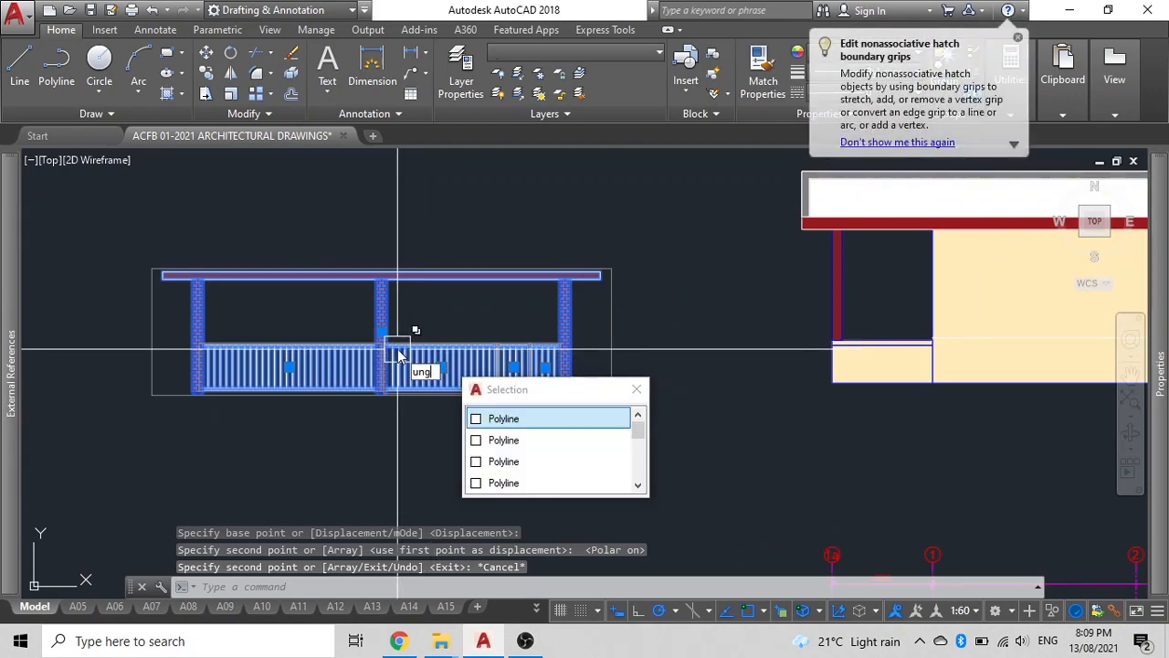
type("UNGROUP")
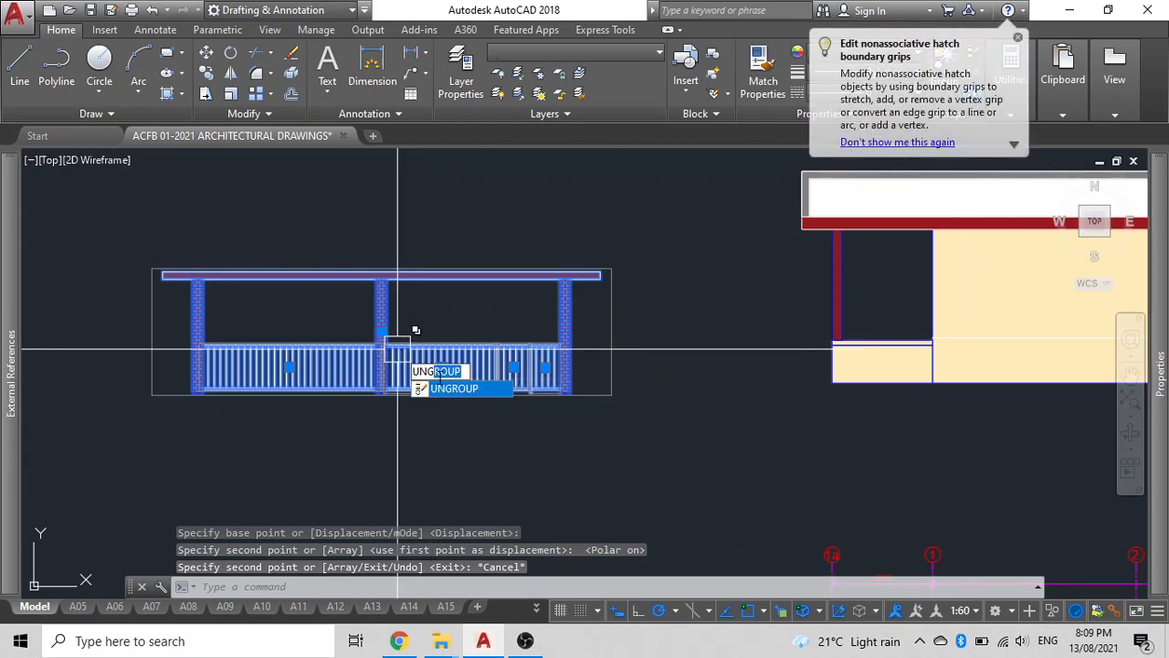
key("Return")
left_click(499, 423)
Step: Move the railing section between the middle brick post and the gate straight down, clear of the copied porch
mouse_move(430, 370)
middle_mouse_down()
mouse_move(491, 386)
mouse_move(430, 311)
middle_mouse_up()
left_click(508, 375)
type("m")
key("Return")
left_click(431, 329)
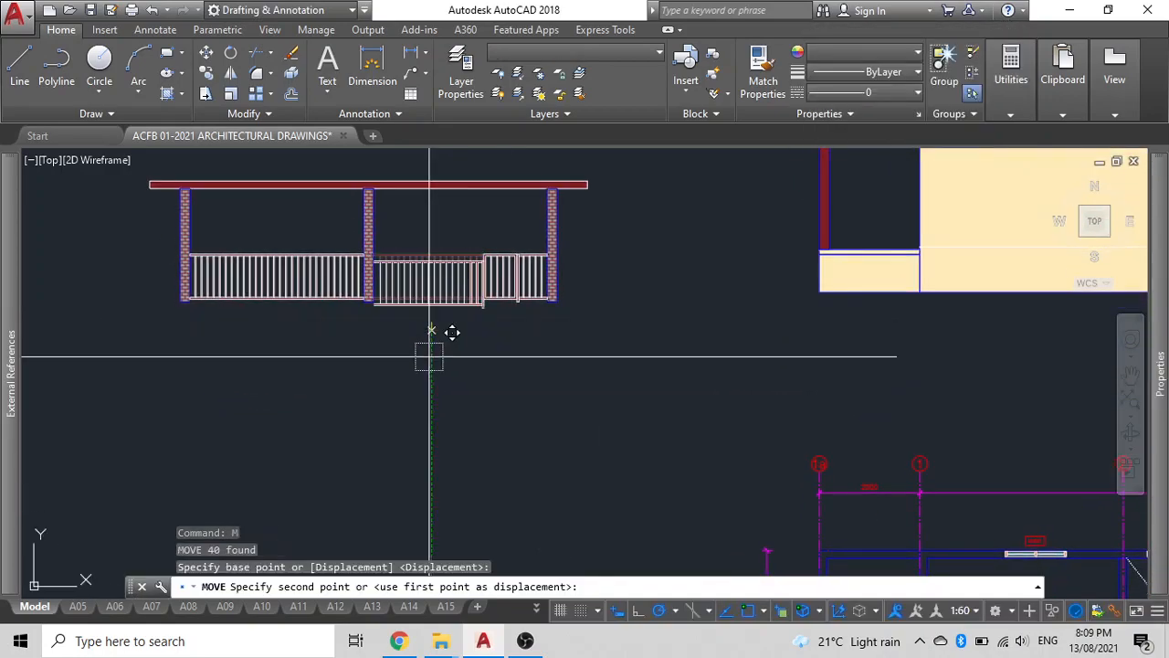
left_click(430, 419)
key("Escape")
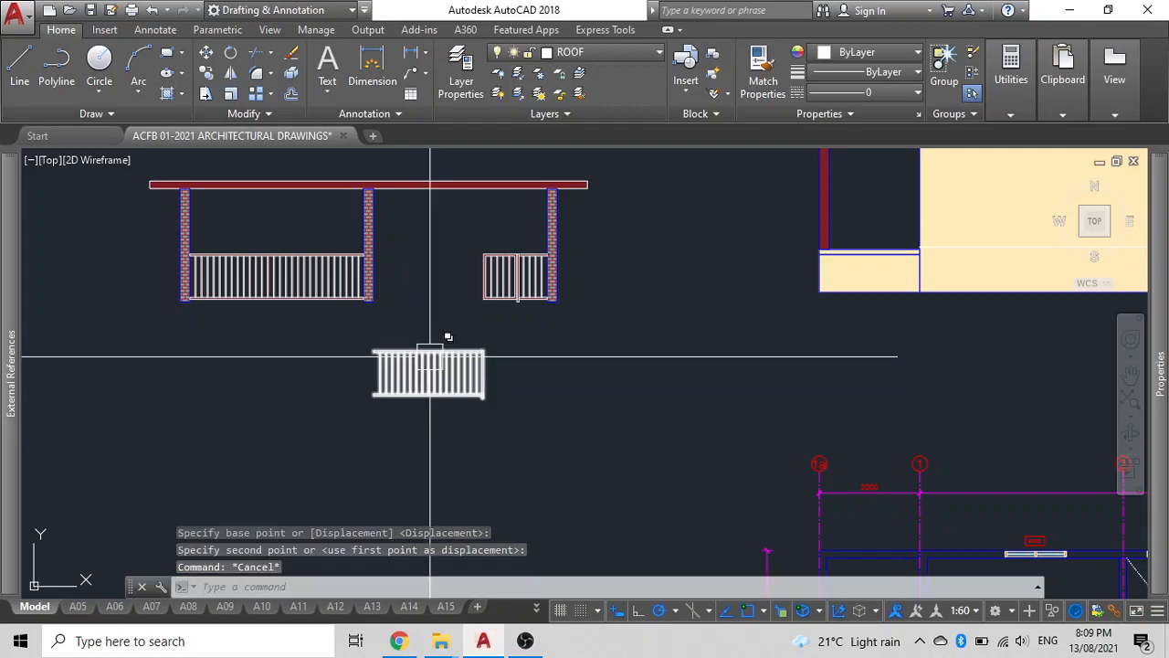
Step: Mirror the separated railing section about a vertical line through its end post, keeping the source objects
middle_click_drag(435, 391, 426, 399)
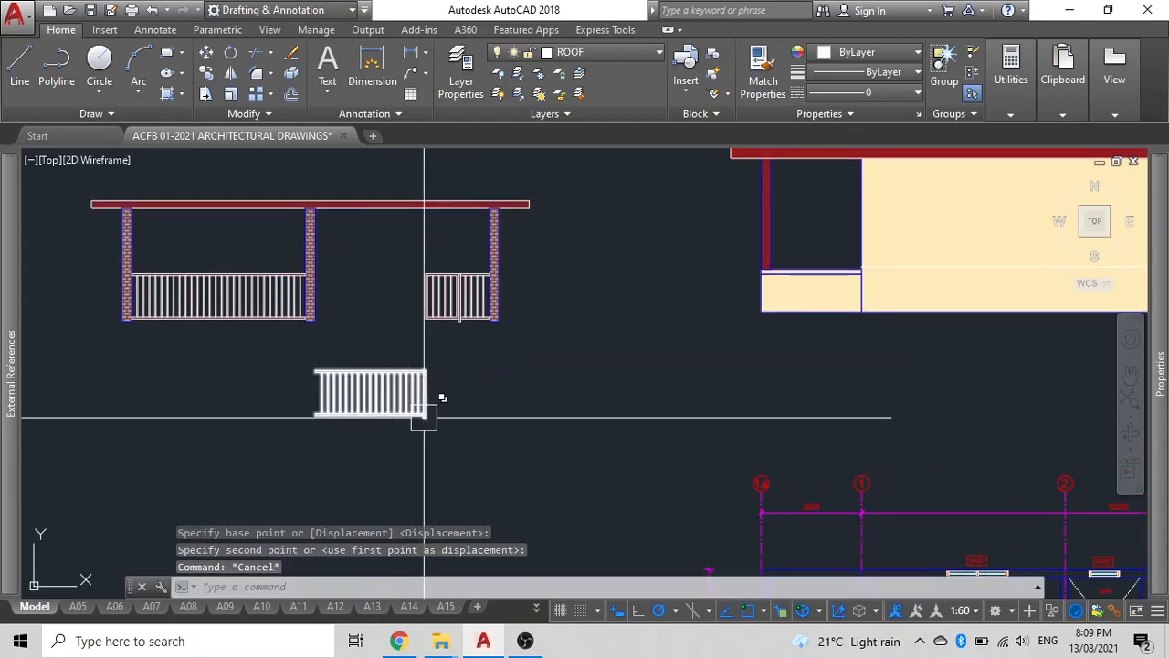
left_click(424, 417)
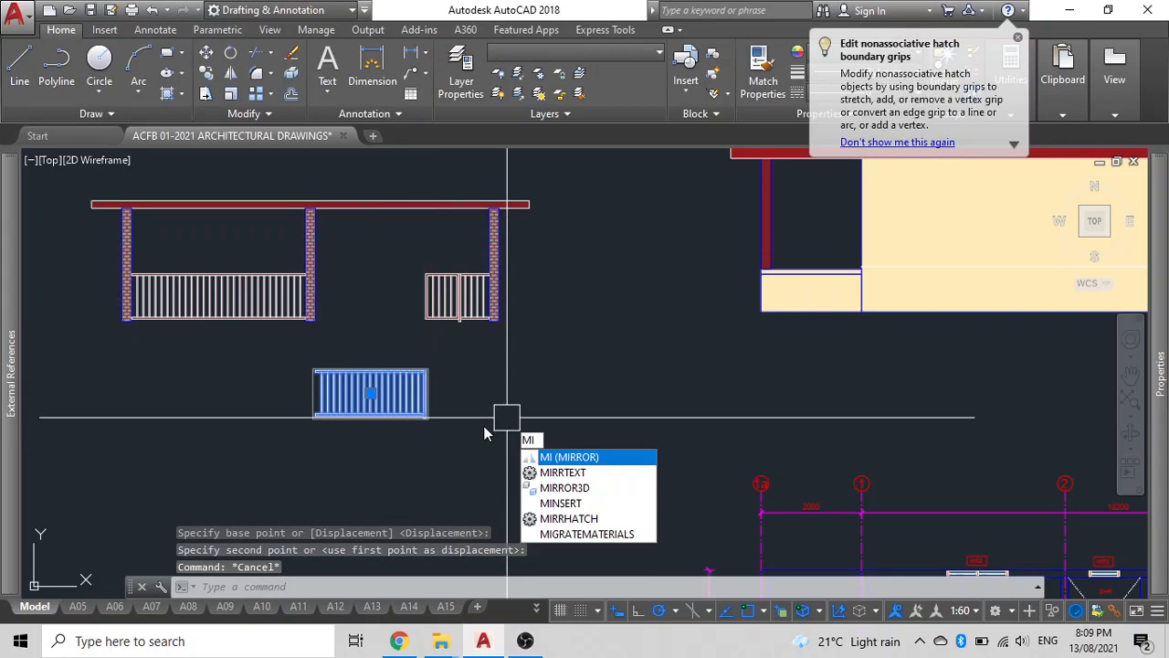
type("mi")
key("Return")
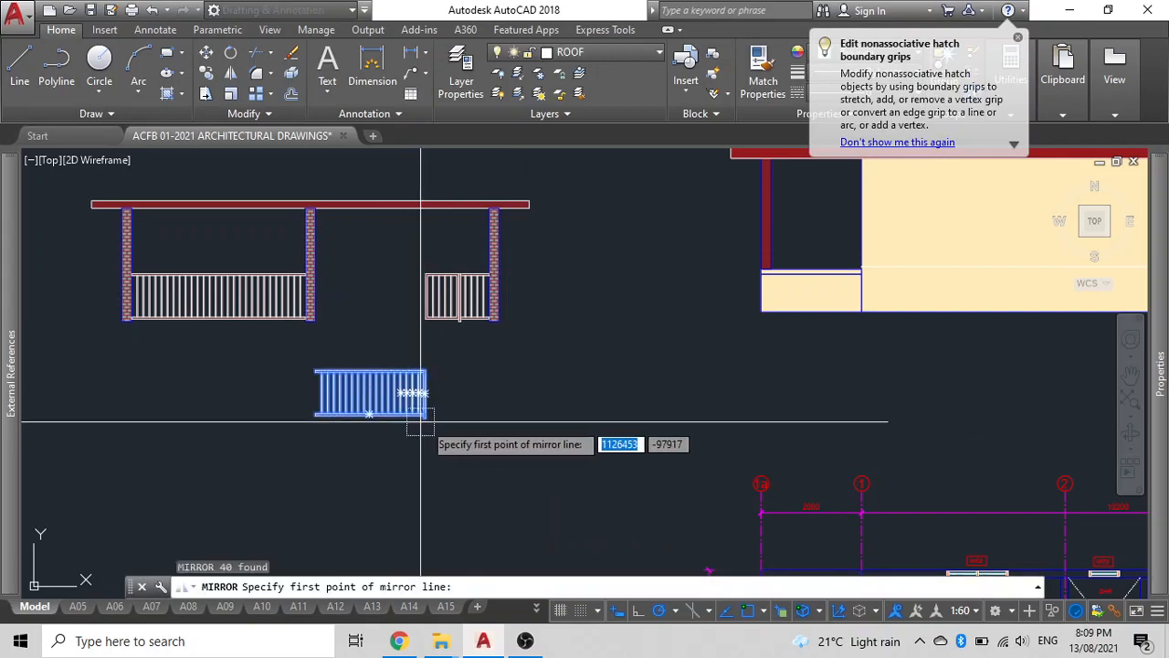
left_click(423, 417)
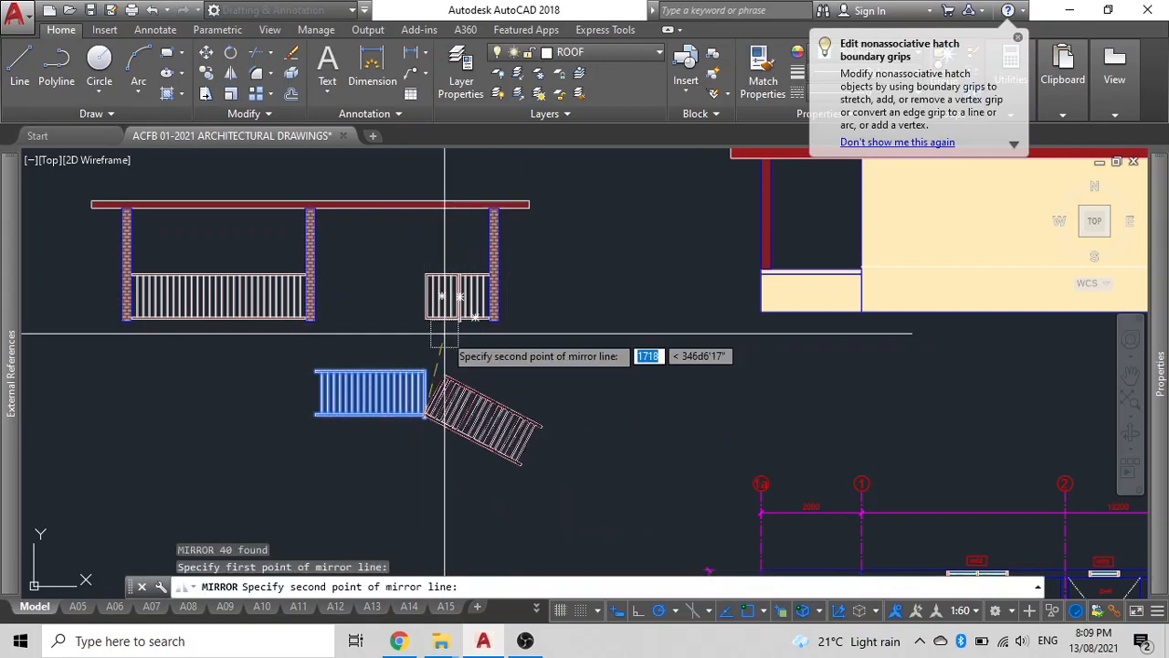
scroll(423, 347, "up", 5)
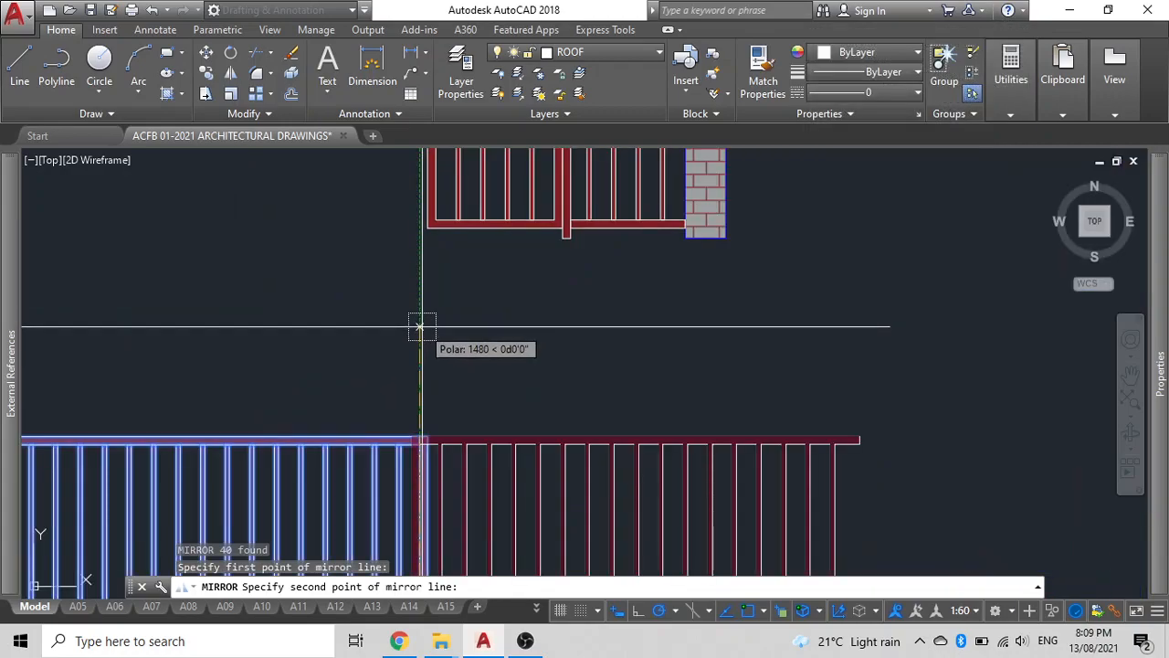
type("n")
key("Return")
Step: Move the mirrored railing to the new elevation so its upper-right corner meets the lower-right corner of the porch opening
scroll(420, 326, "down", 5)
left_click(496, 396)
left_click(514, 411)
type("m")
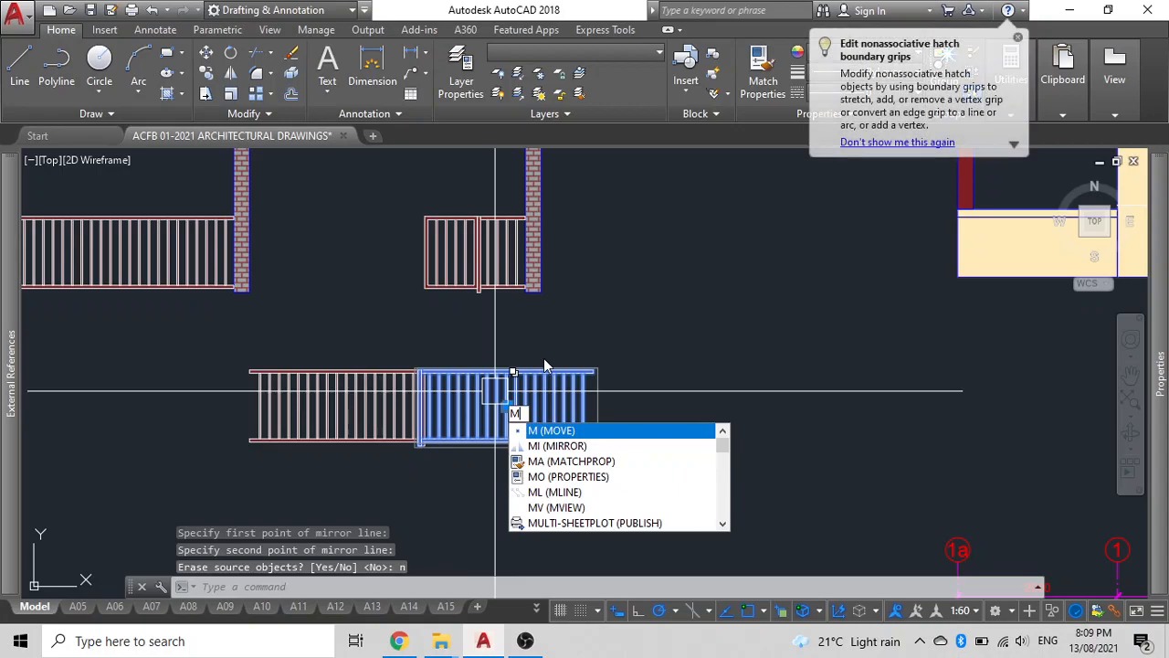
key("Return")
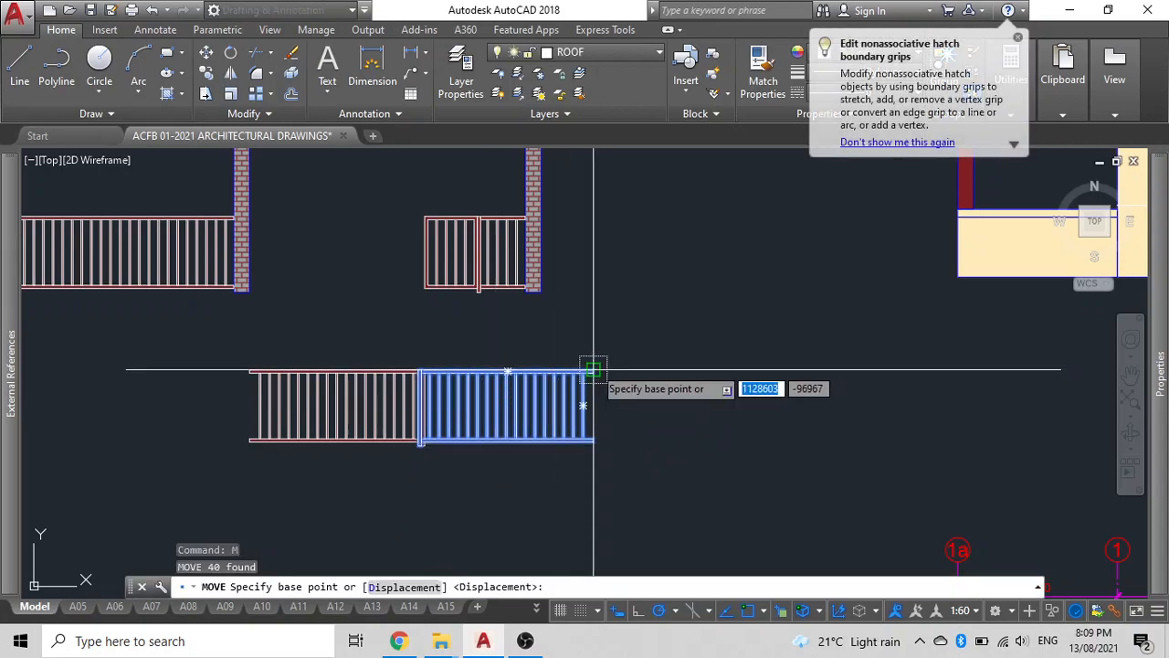
left_click(593, 369)
scroll(593, 370, "down", 3)
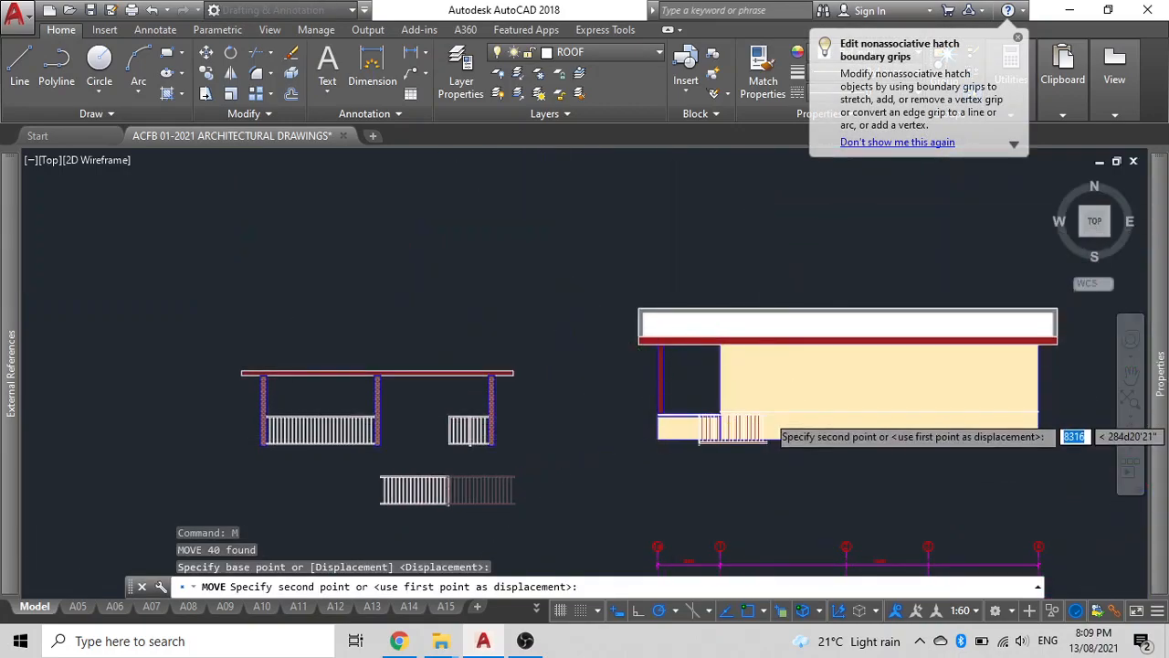
scroll(777, 430, "up", 6)
left_click(609, 402)
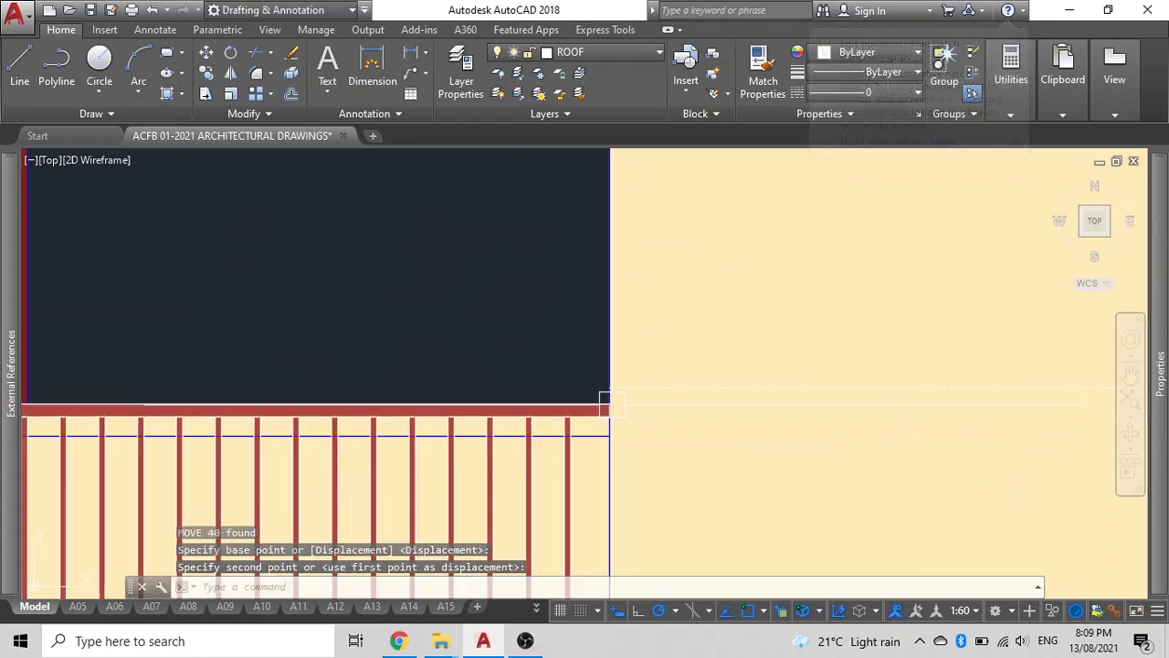
Step: Move the railing straight up so the foot of its end post is level with the porch floor line
scroll(610, 403, "down", 4)
middle_click_drag(553, 426, 676, 378)
left_click(676, 378)
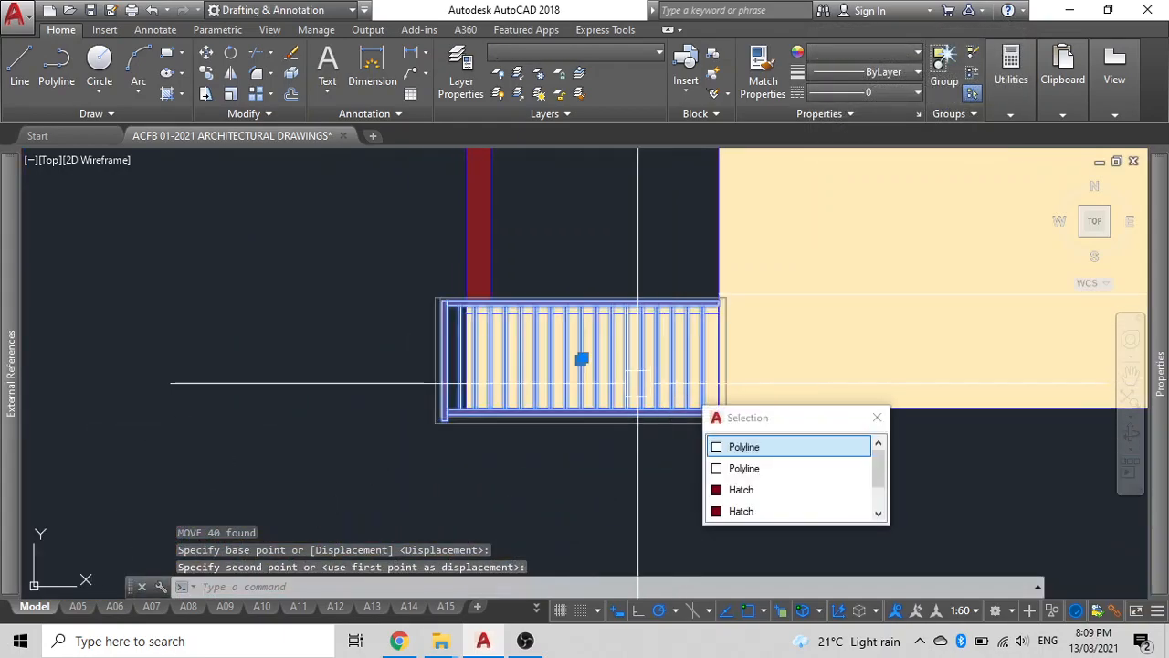
type("M")
key("Return")
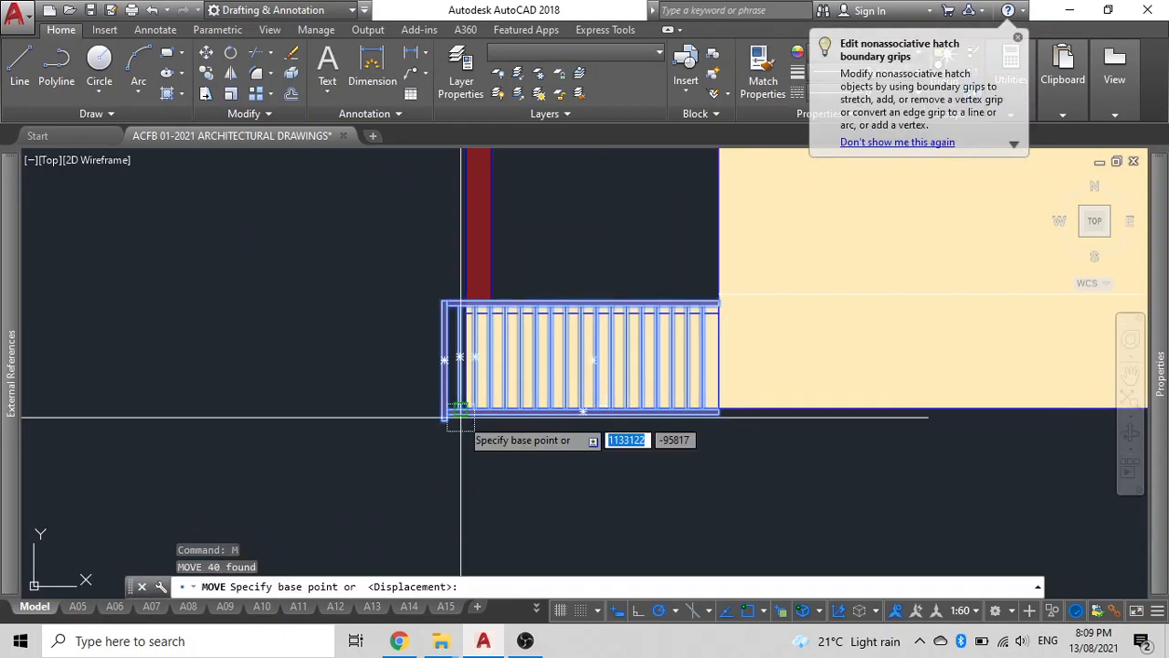
scroll(461, 418, "up", 5)
left_click(417, 439)
scroll(427, 457, "down", 4)
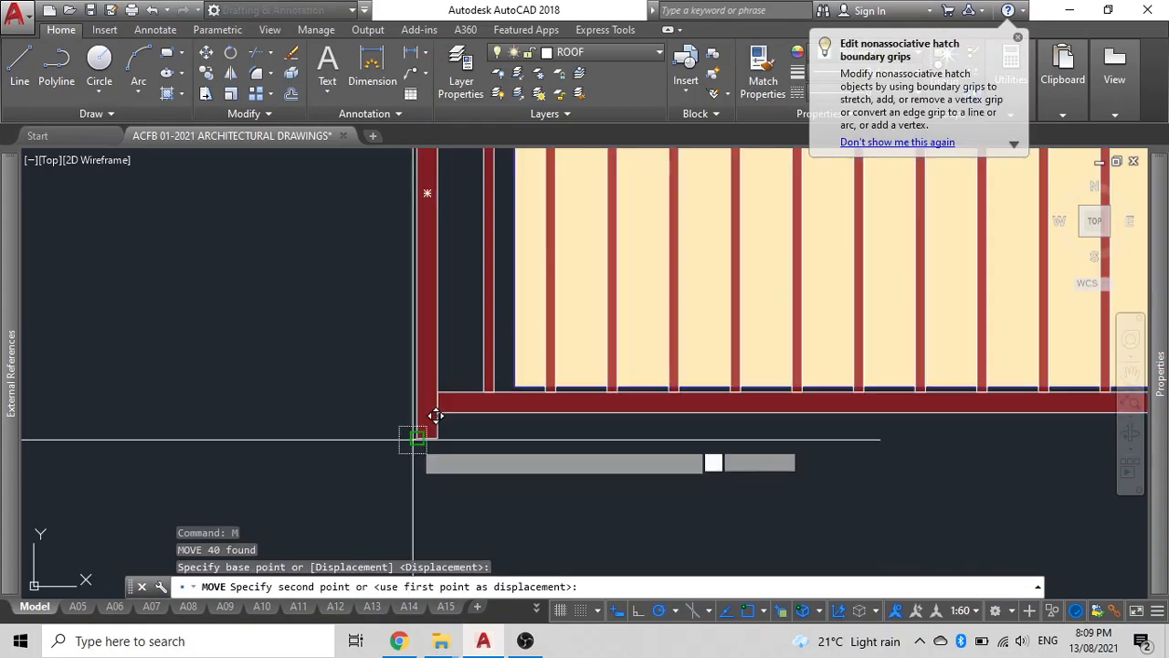
scroll(475, 438, "up", 2)
scroll(548, 338, "up", 4)
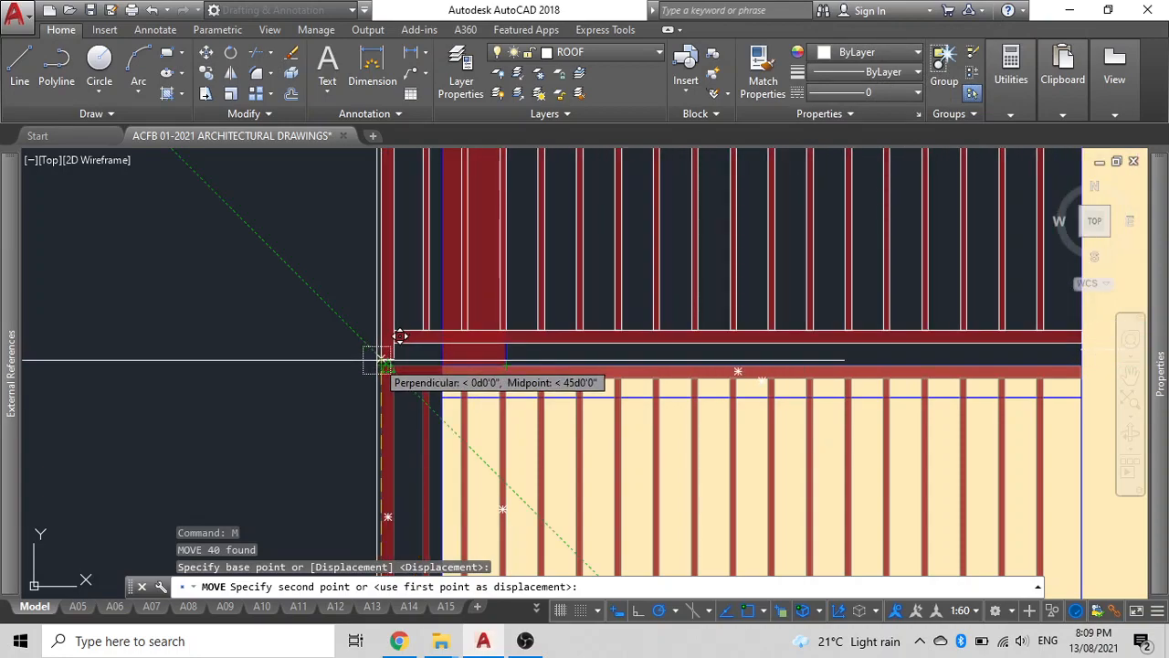
scroll(383, 359, "up", 6)
left_click(374, 375)
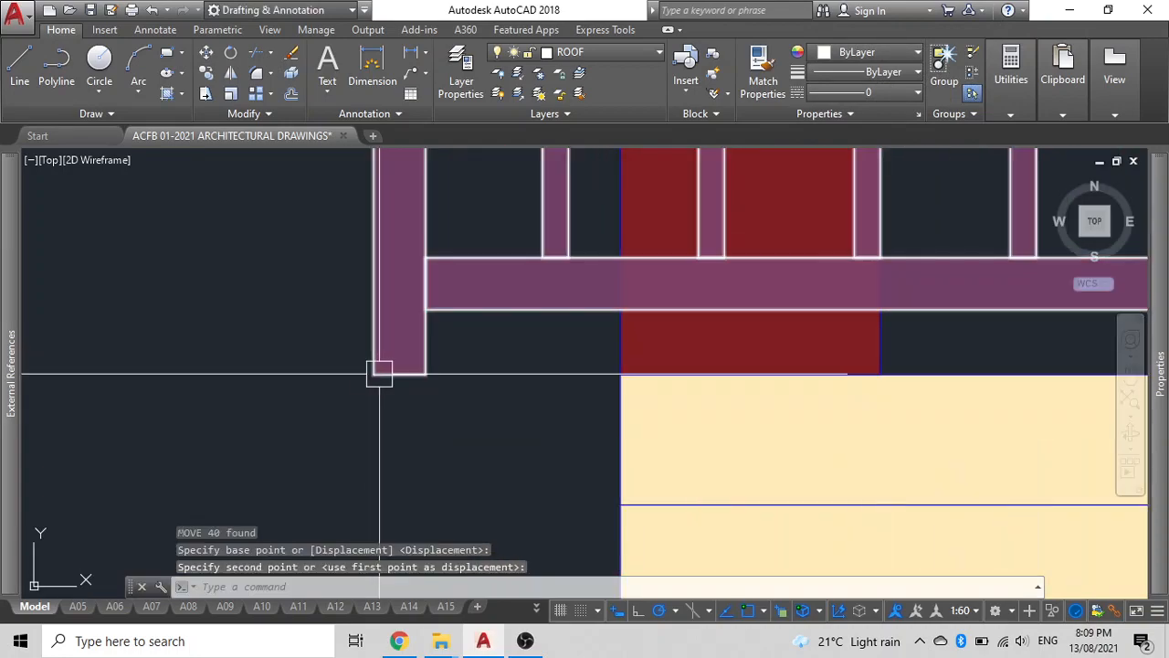
scroll(381, 371, "down", 6)
middle_click_drag(514, 371, 535, 365)
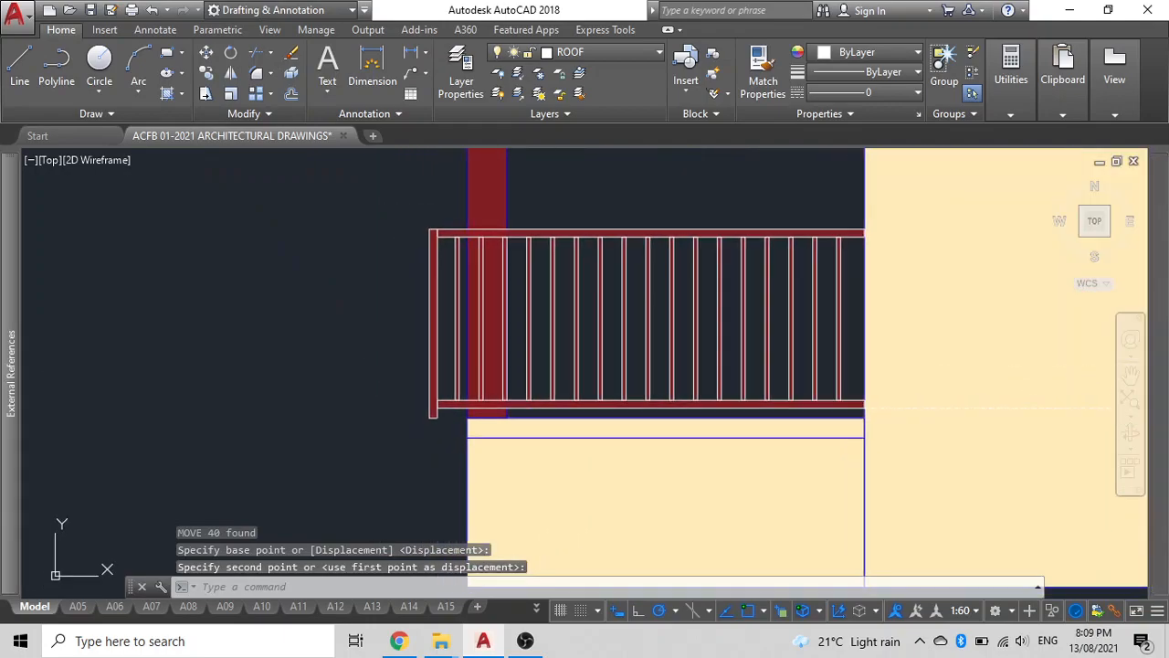
middle_click_drag(583, 303, 627, 384)
middle_click_drag(617, 285, 625, 337)
left_click(607, 315)
left_click(475, 248)
left_click(713, 342)
left_click(630, 411)
scroll(703, 407, "down", 2)
middle_click_drag(576, 406, 654, 397)
mouse_move(353, 455)
middle_mouse_down()
mouse_move(983, 338)
mouse_move(873, 401)
middle_mouse_up()
scroll(982, 338, "down", 4)
scroll(1080, 372, "up", 2)
scroll(1071, 370, "up", 2)
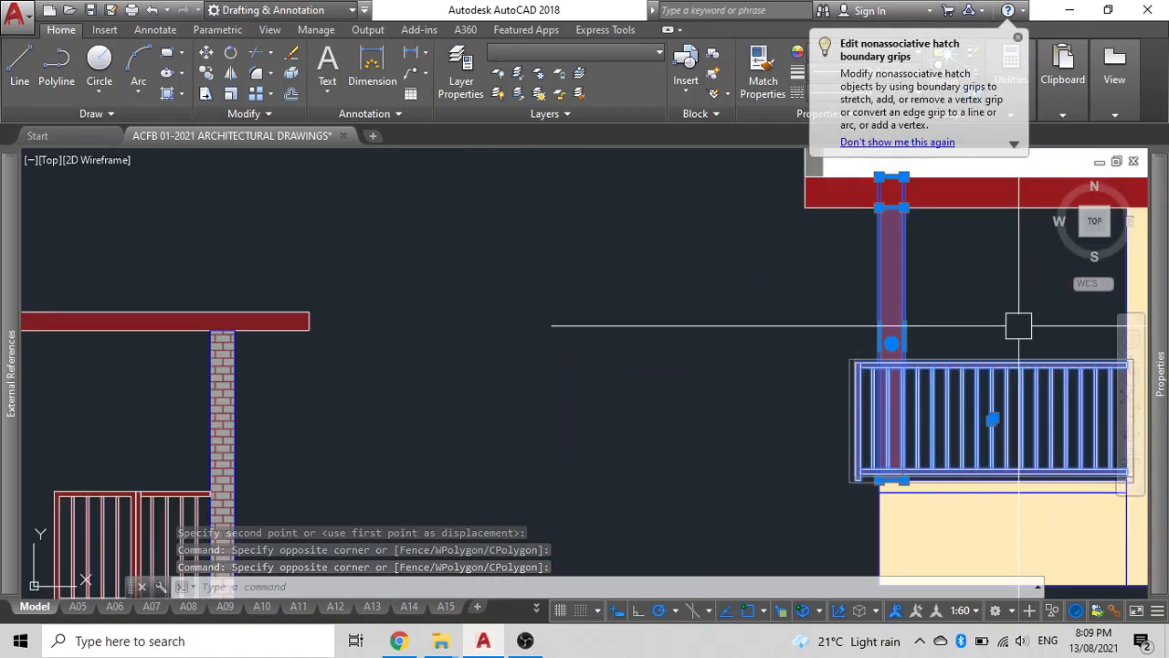
key("Return")
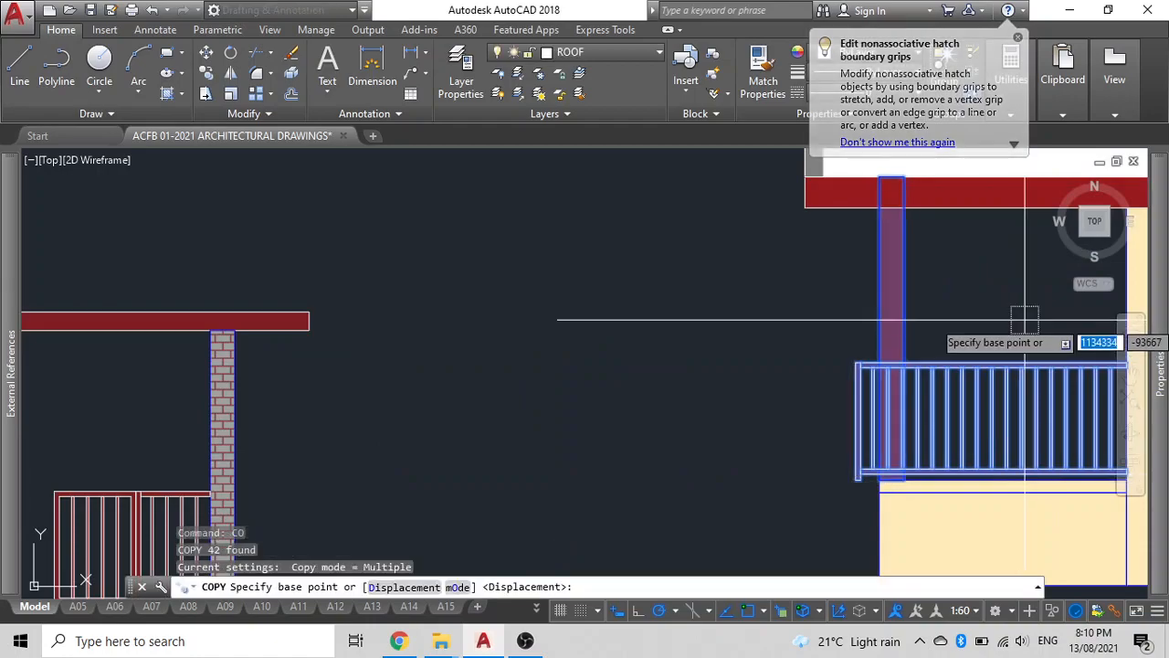
key("Escape")
Step: Move the red porch post together with the railing 3000 horizontally to the left, clear of the new elevation
left_click(1009, 315)
left_click(823, 399)
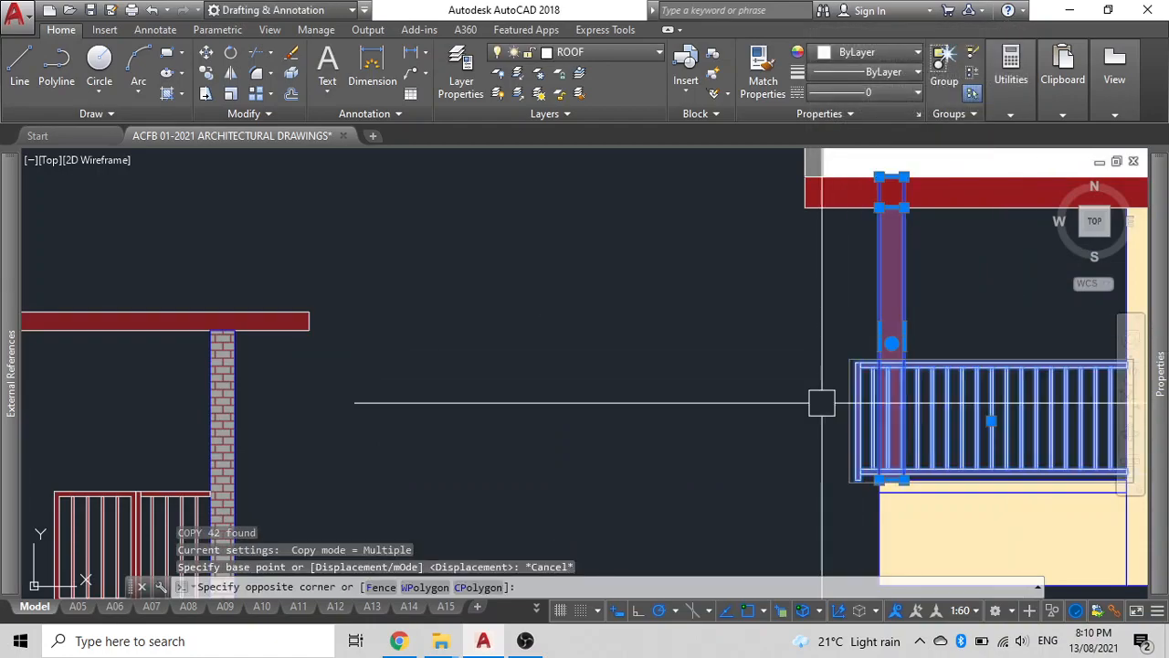
type("m")
key("Return")
left_click(984, 308)
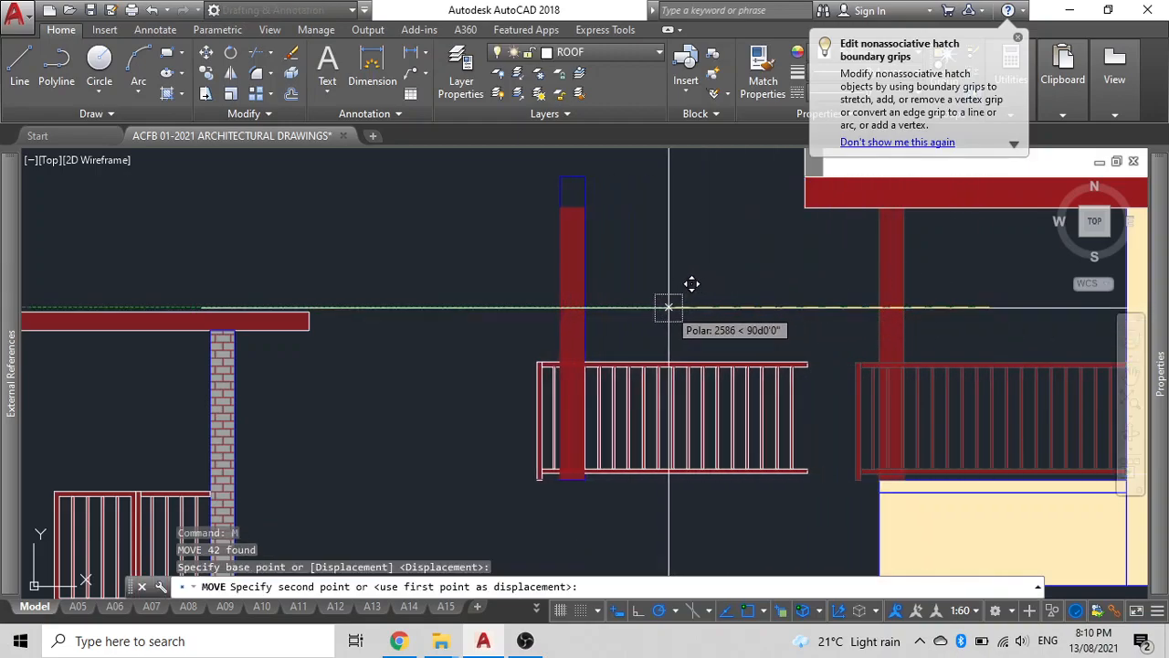
type("3000")
key("Return")
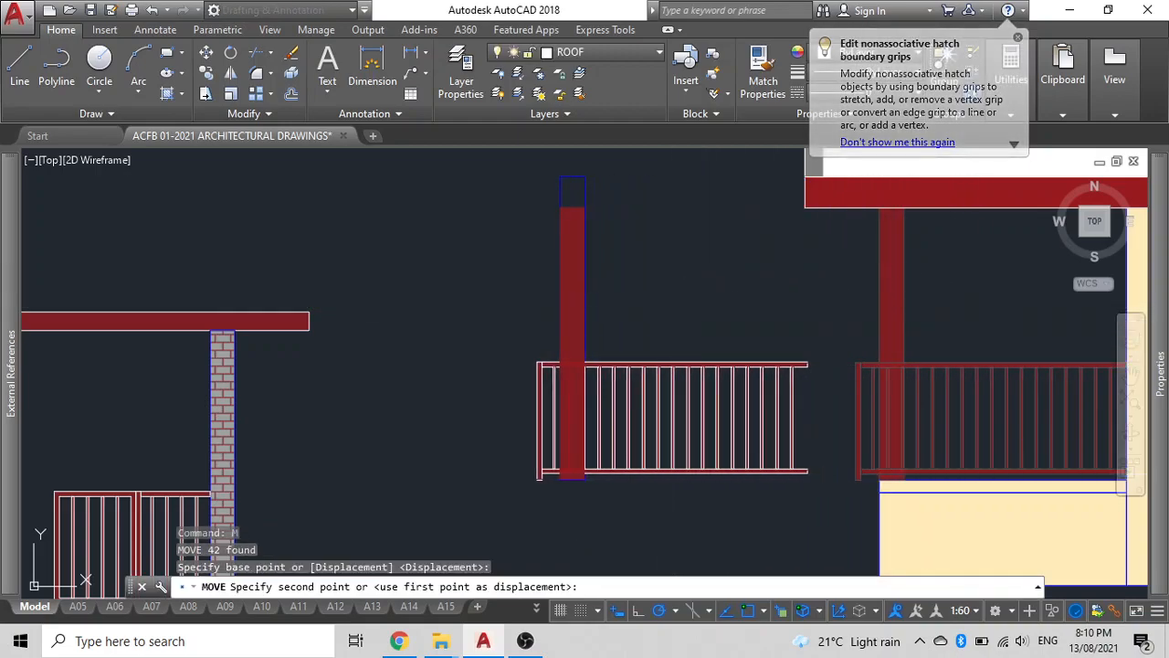
Step: Ungroup the relocated railing, accepting the offered group
left_click(552, 430)
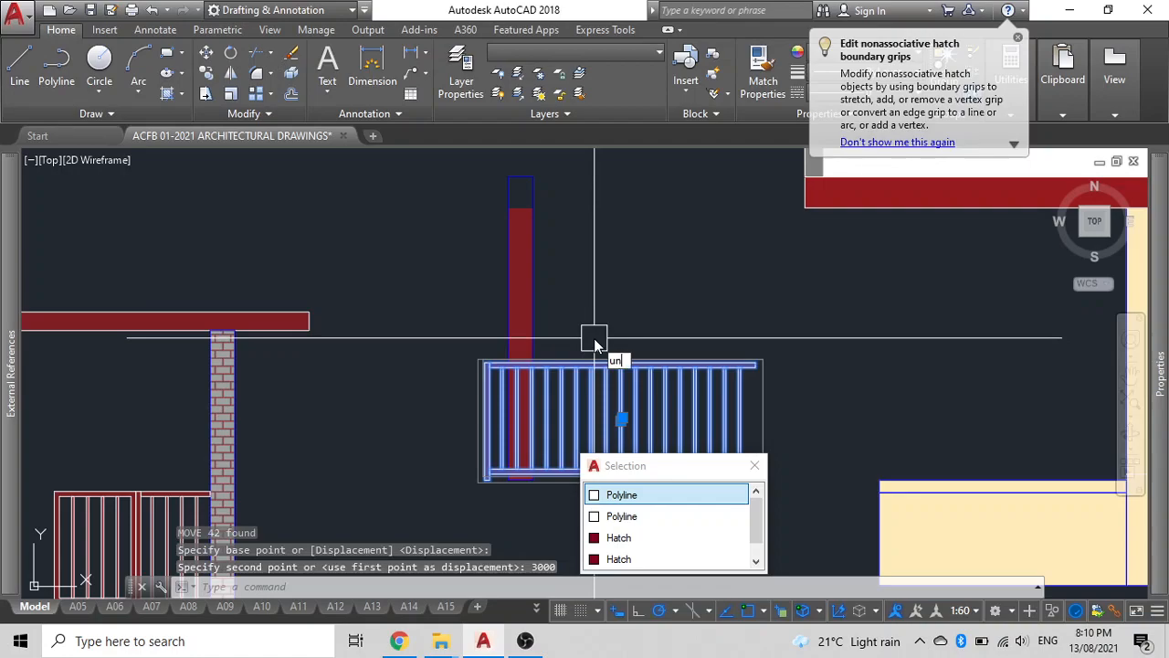
type("UNG")
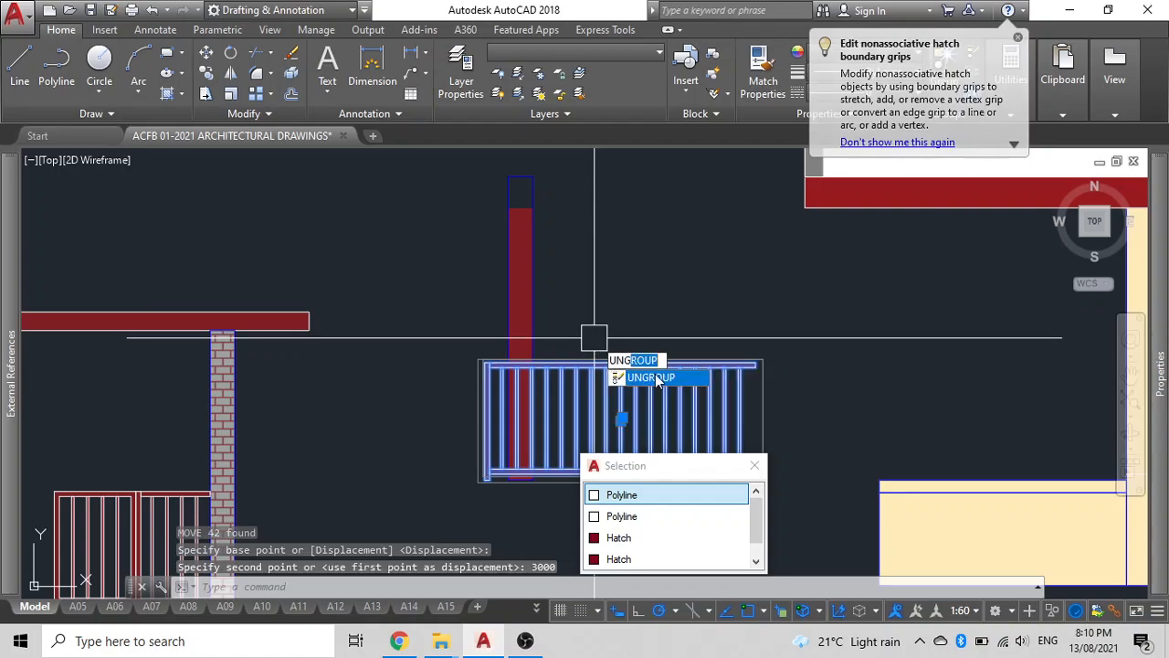
key("Return")
left_click(706, 418)
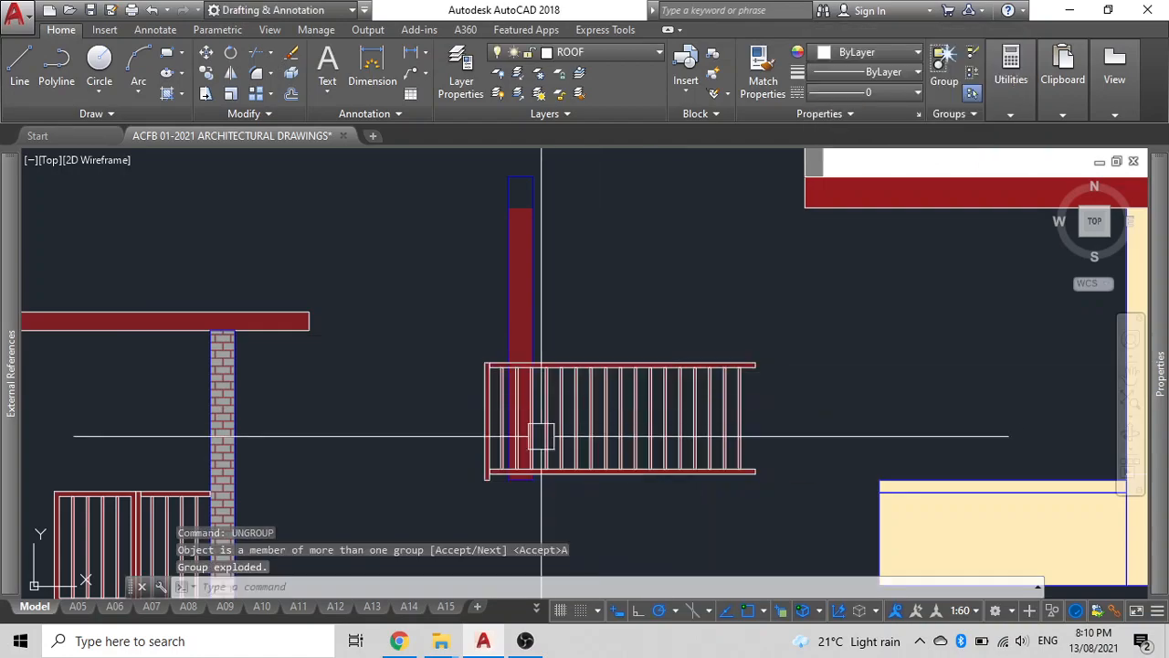
Step: Trim the upper rail and its hatch within the post's width, using the post outline and railing as cutting edges
scroll(533, 393, "up", 5)
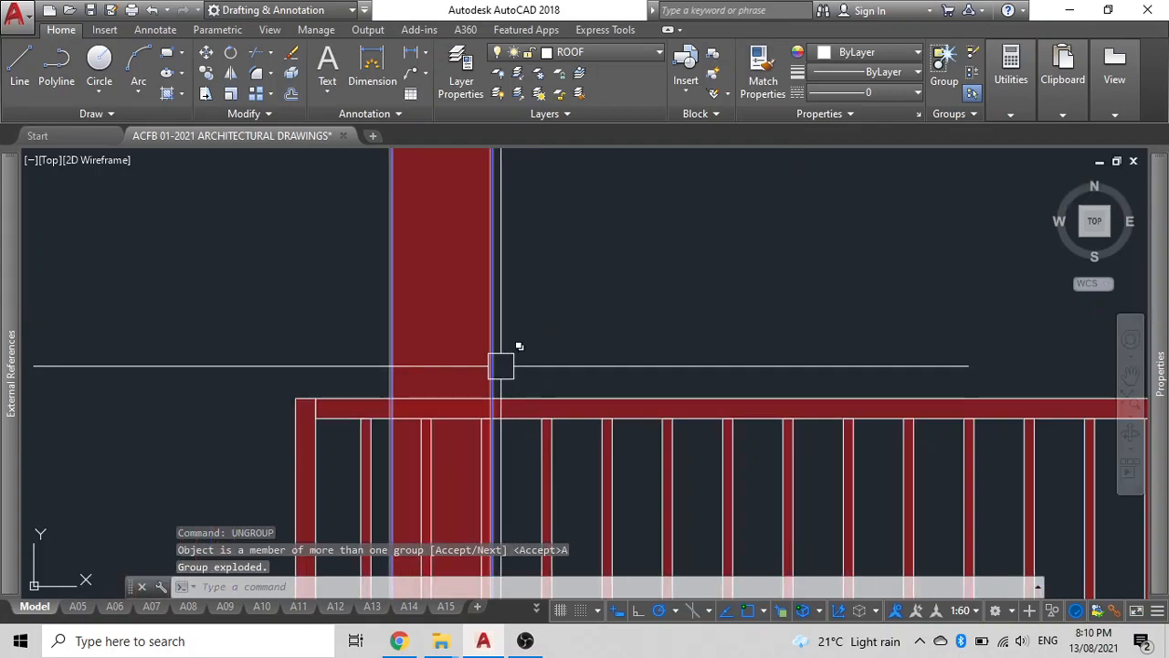
left_click(501, 366)
middle_click_drag(499, 358, 551, 162)
scroll(539, 357, "down", 2)
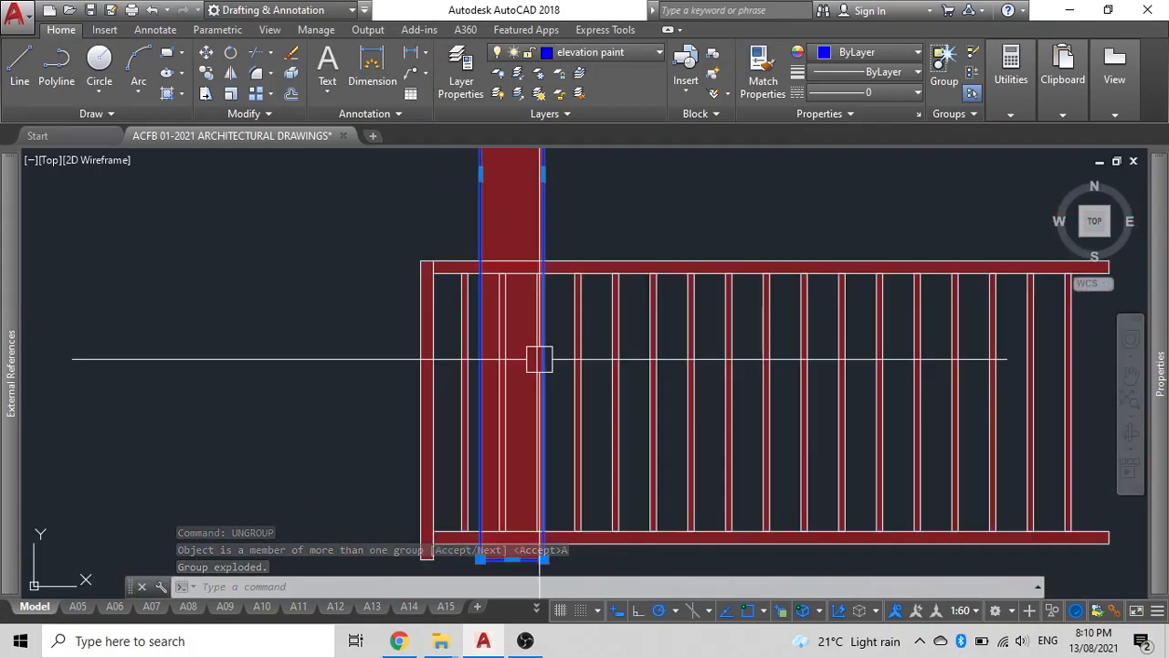
middle_click_drag(569, 490, 591, 405)
left_click(613, 492)
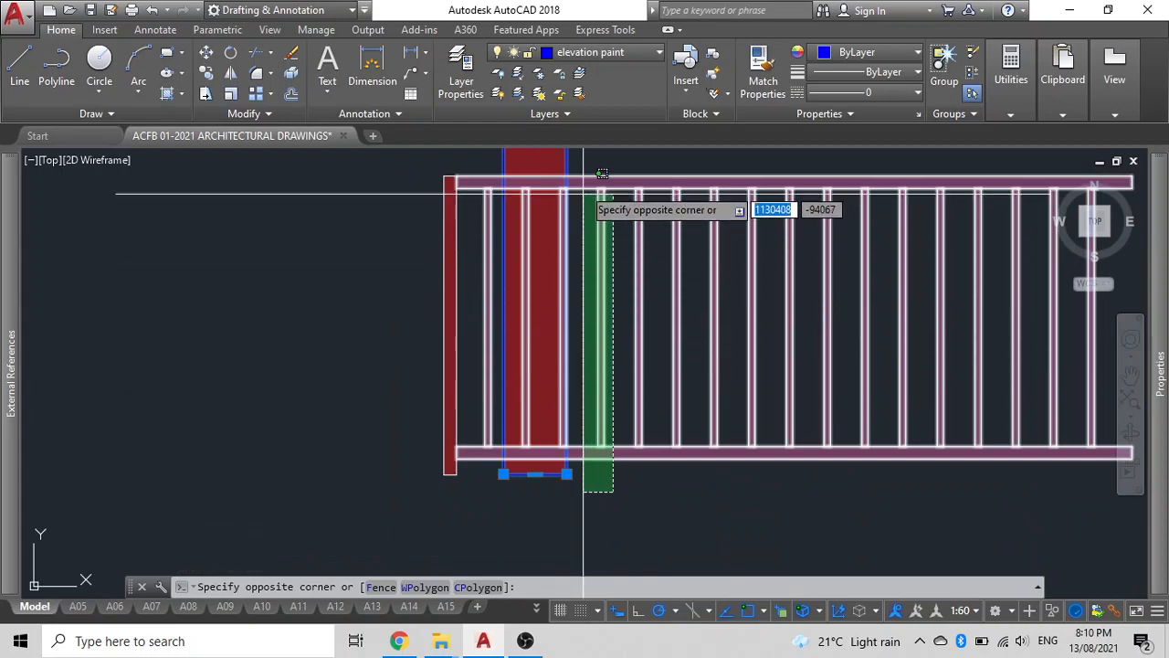
middle_click_drag(588, 174, 594, 228)
left_click(595, 252)
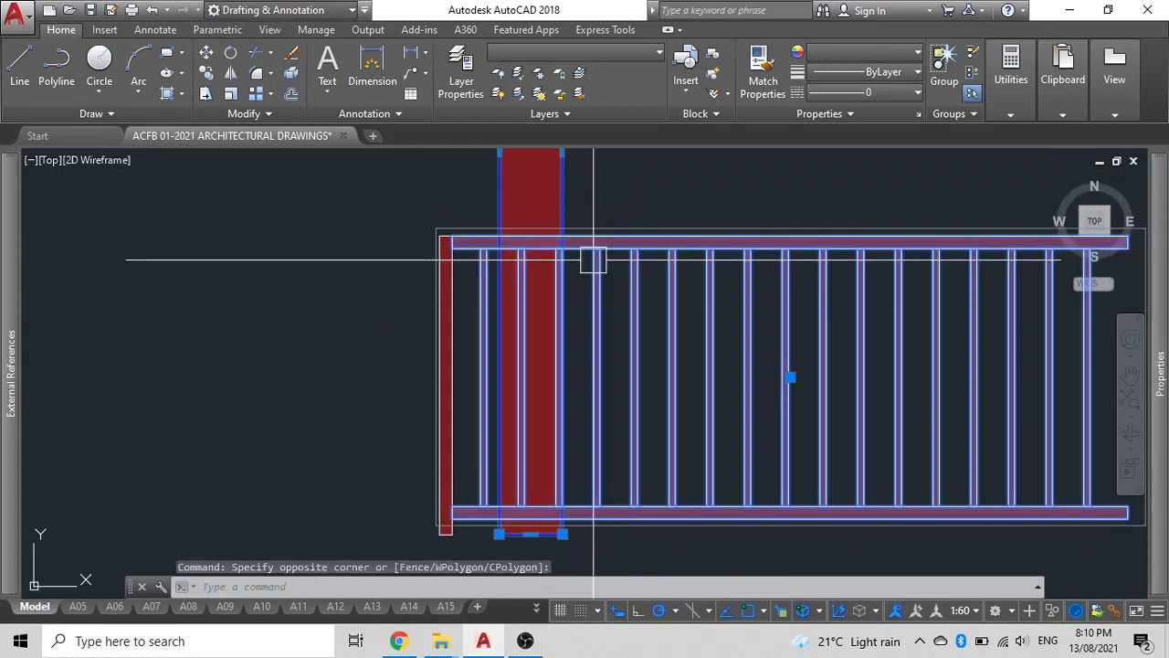
type("tr")
key("Return")
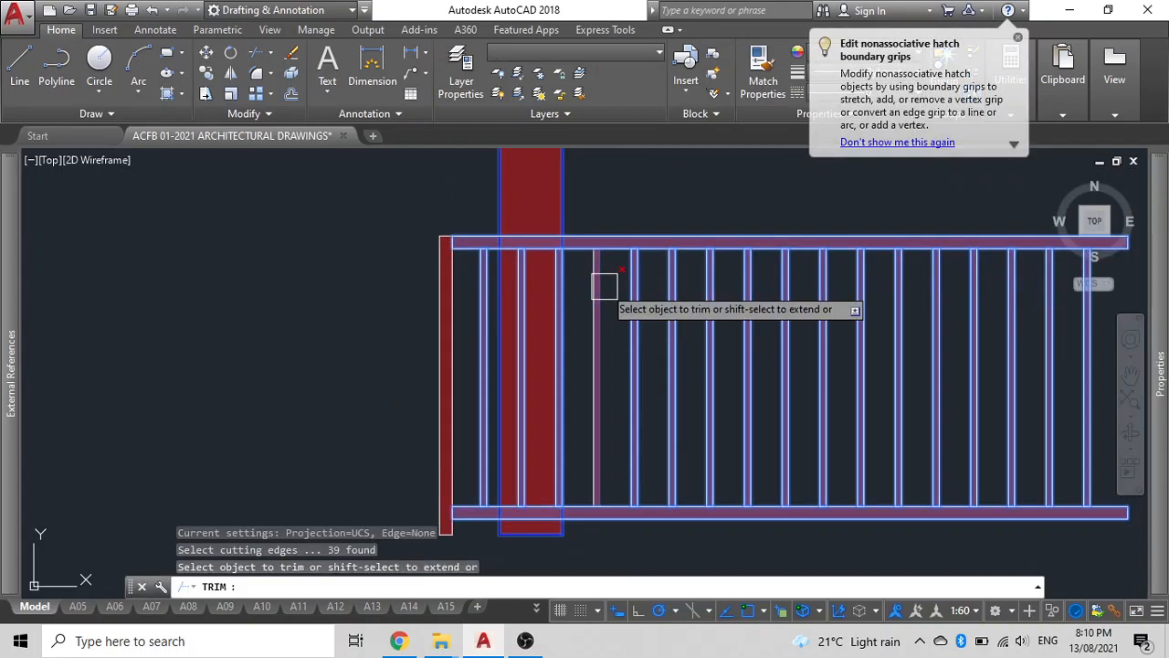
scroll(554, 236, "up", 6)
left_click(554, 240)
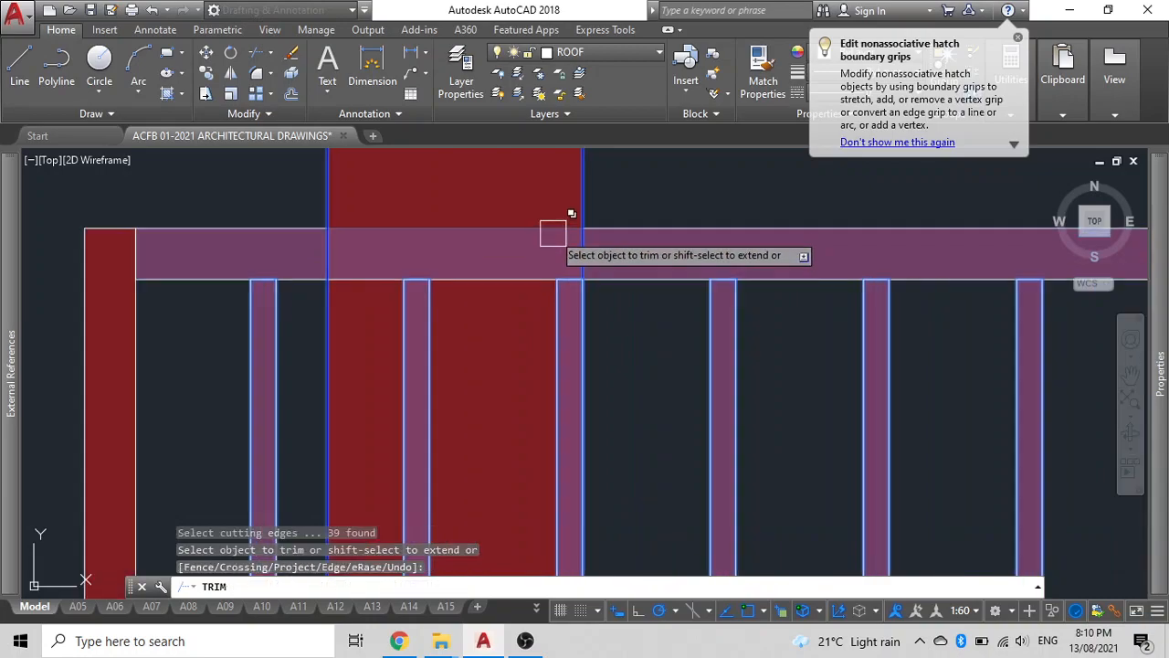
left_click(549, 249)
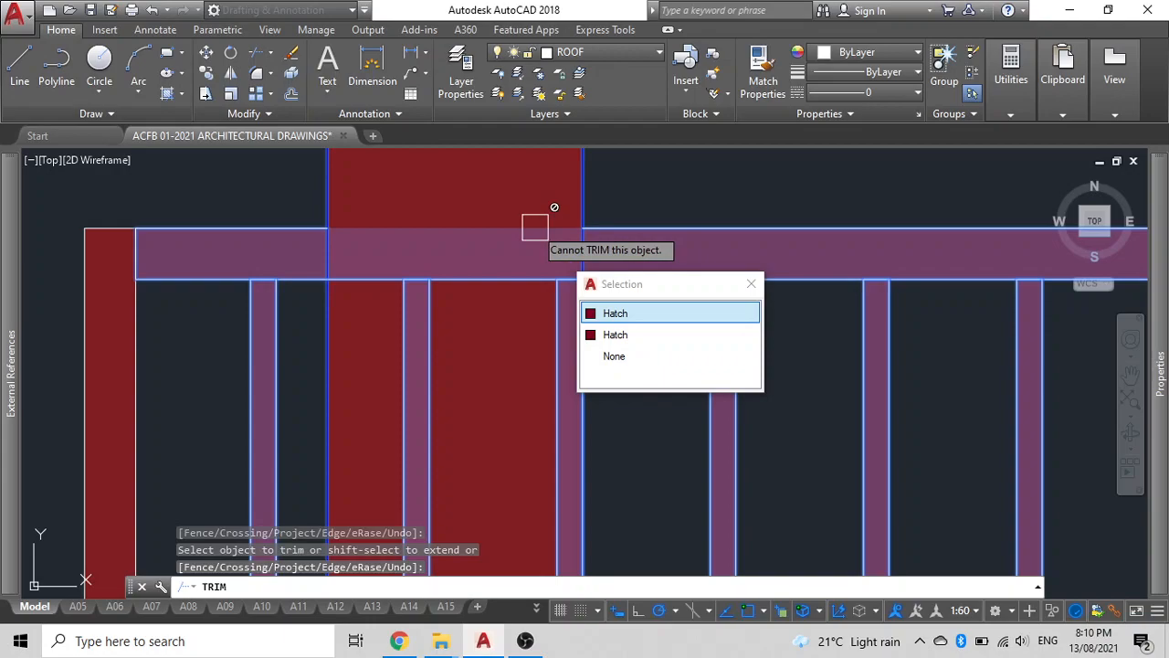
left_click(535, 227)
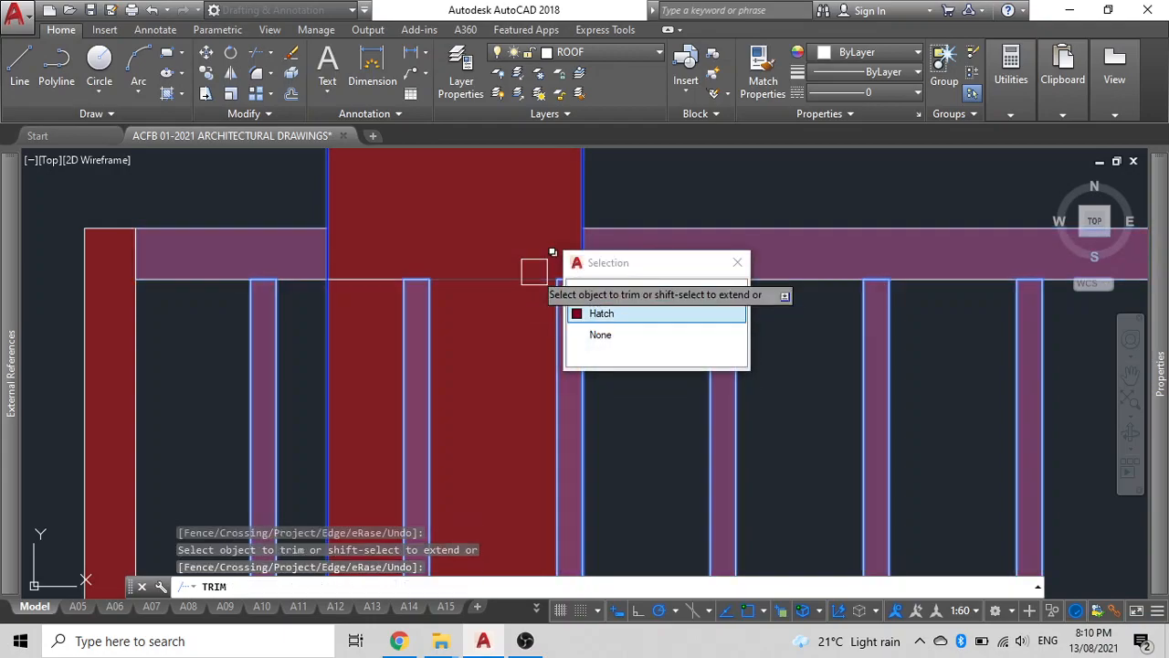
left_click(533, 273)
left_click(534, 273)
scroll(533, 274, "down", 2)
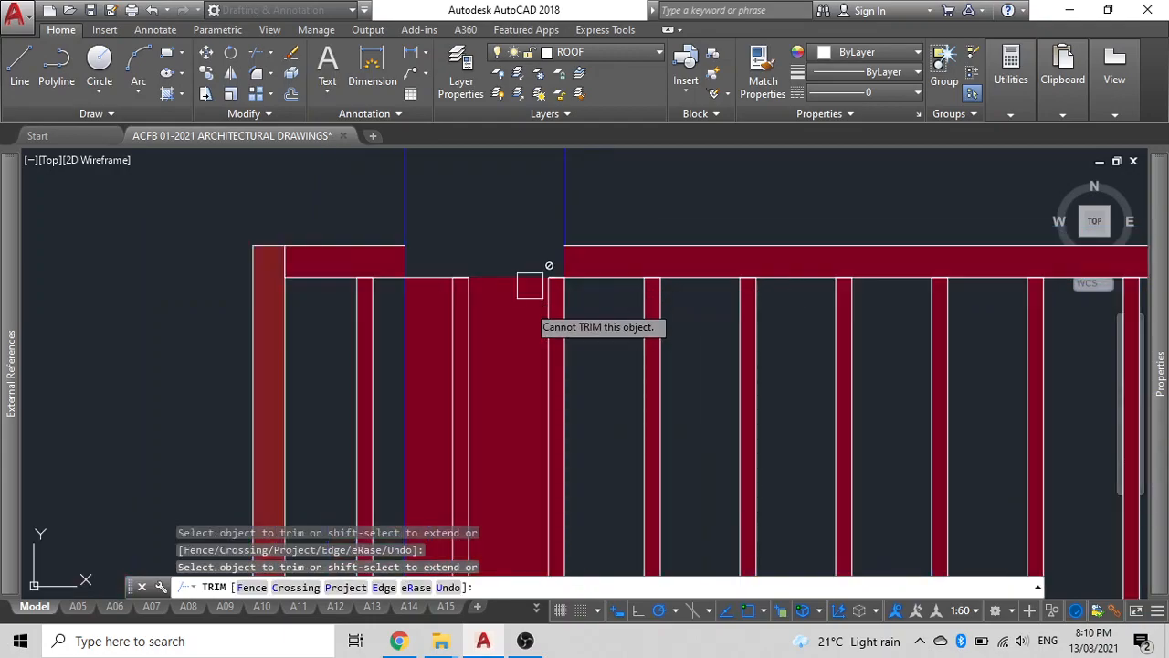
Step: Trim the lower rail's upper edge and hatch, plus part of the remaining post hatch, within the post's width
left_click(527, 336)
scroll(527, 336, "down", 2)
scroll(496, 334, "up", 4)
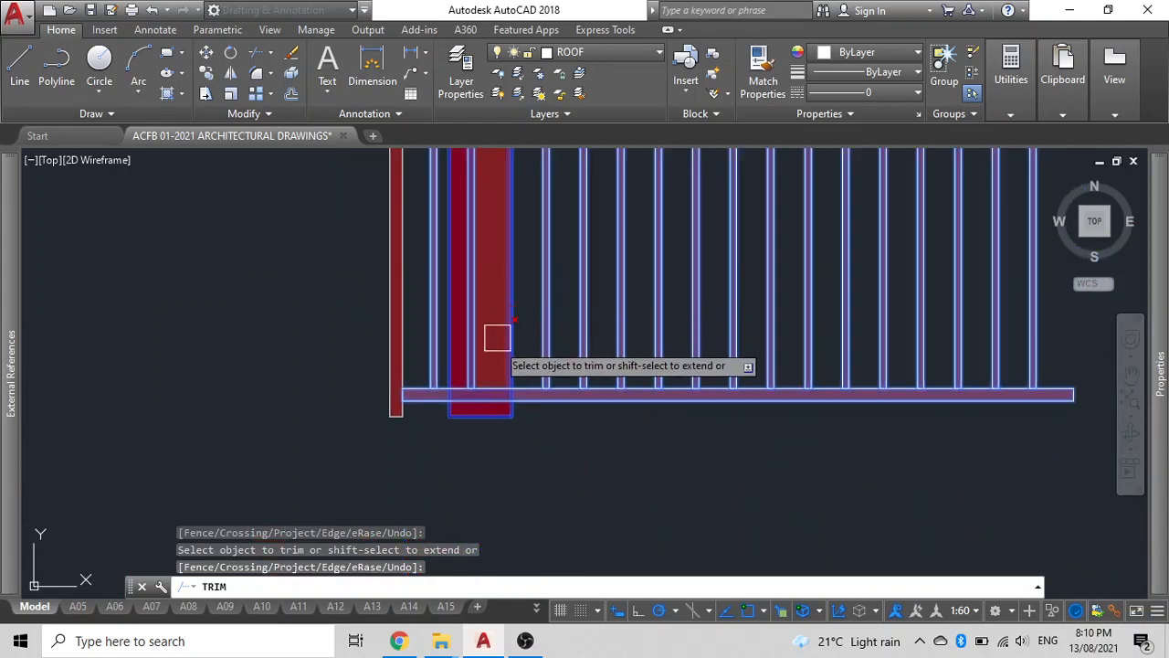
left_click(488, 384)
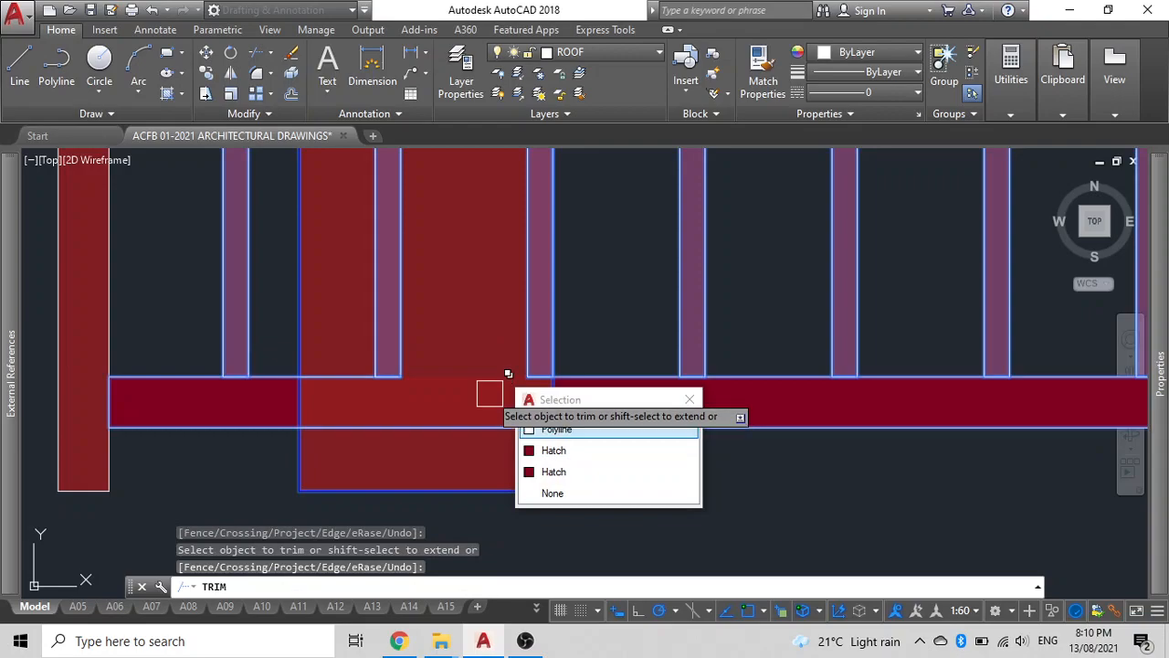
left_click(559, 435)
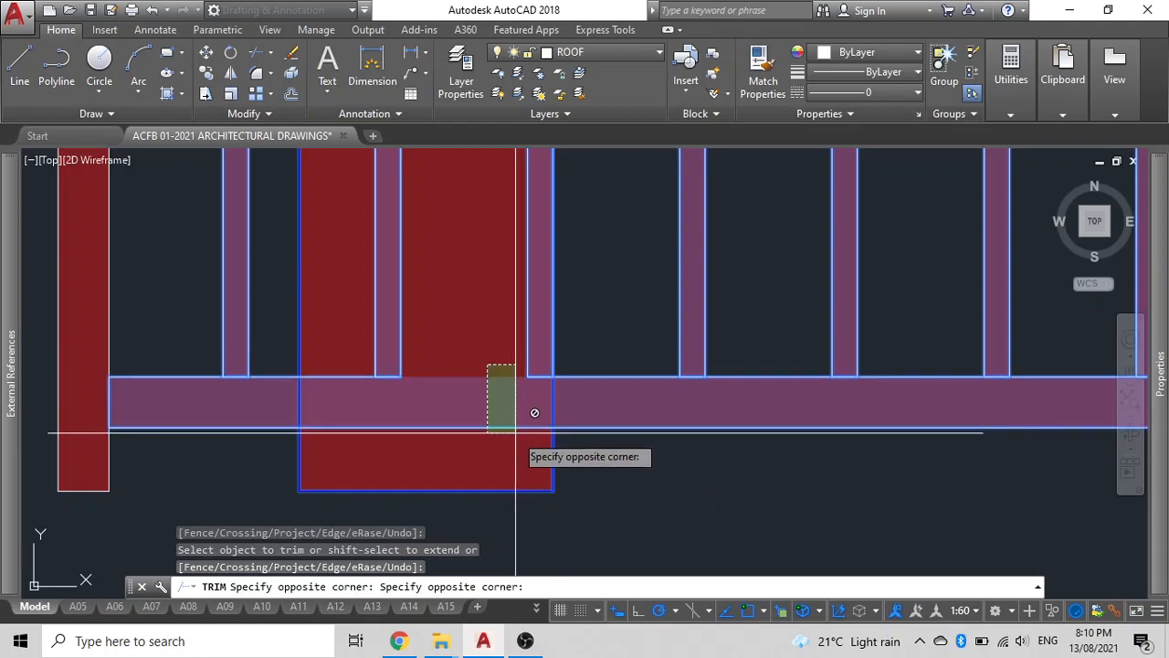
left_click(516, 432)
left_click(514, 459)
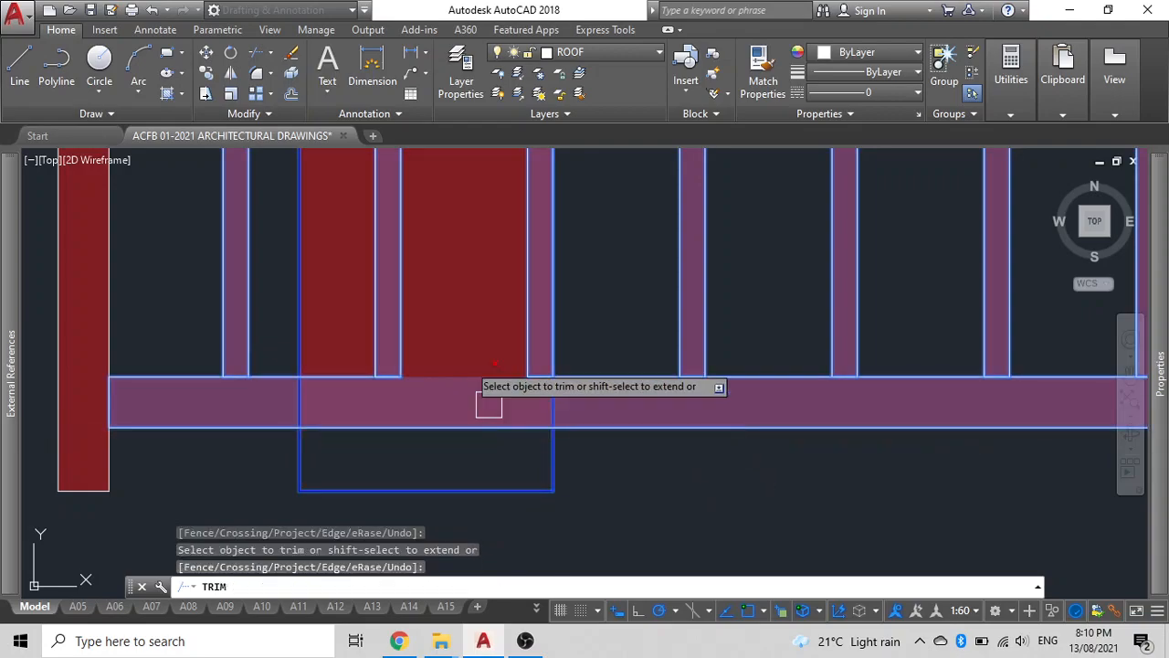
left_click(483, 405)
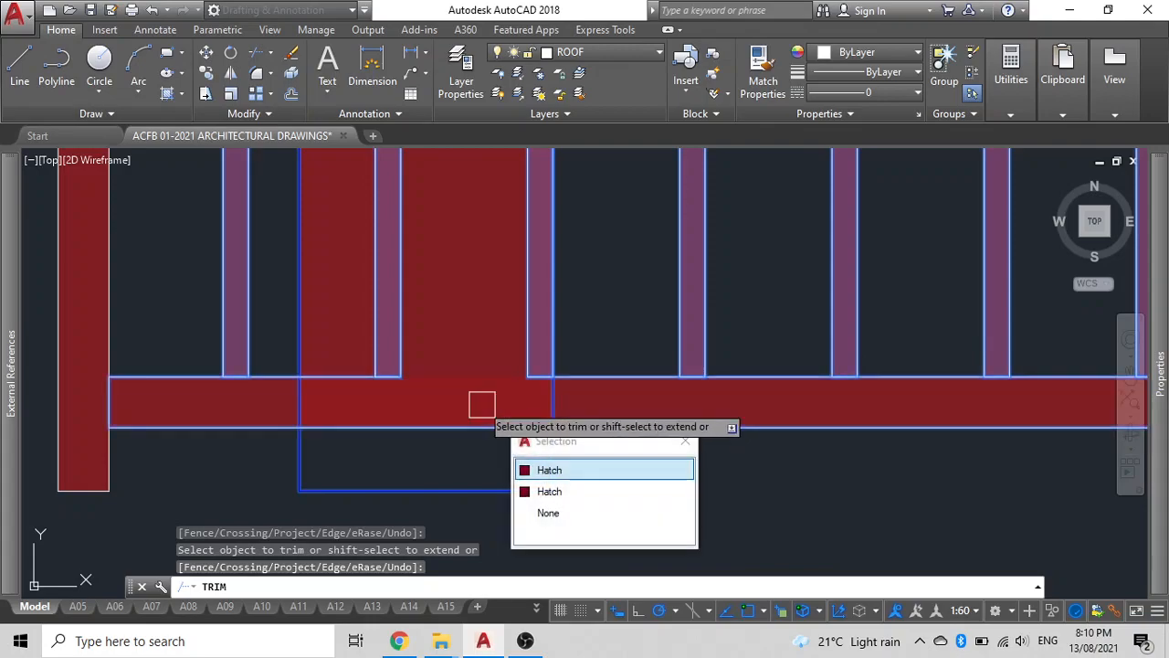
left_click(456, 406)
left_click(447, 398)
left_click(448, 396)
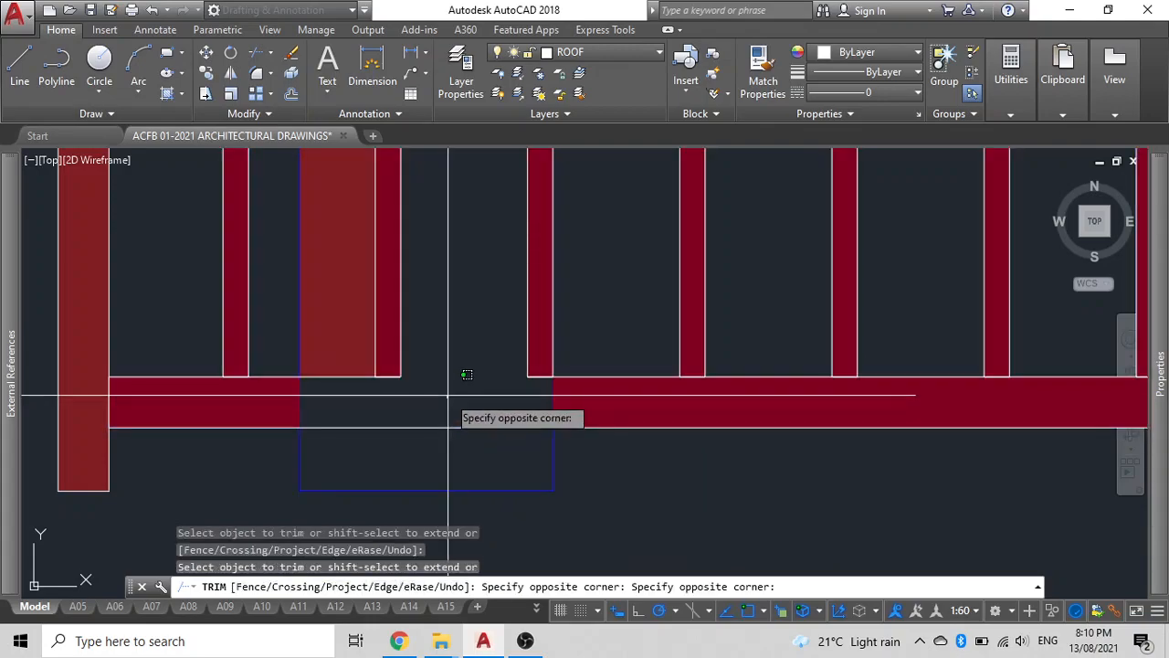
scroll(451, 393, "down", 3)
key("Escape")
scroll(470, 426, "down", 2)
scroll(485, 274, "up", 2)
scroll(491, 274, "down", 2)
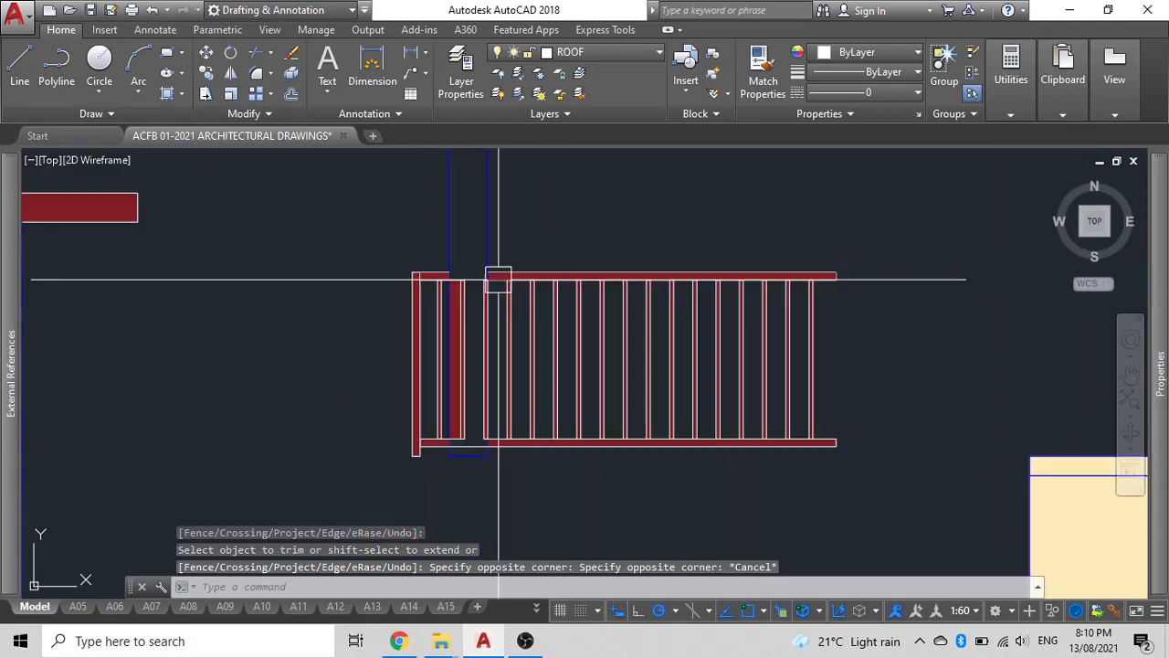
Step: Move the trimmed railing horizontally to the right, clear of the post outline and the railing's end post
left_click(828, 477)
left_click(473, 247)
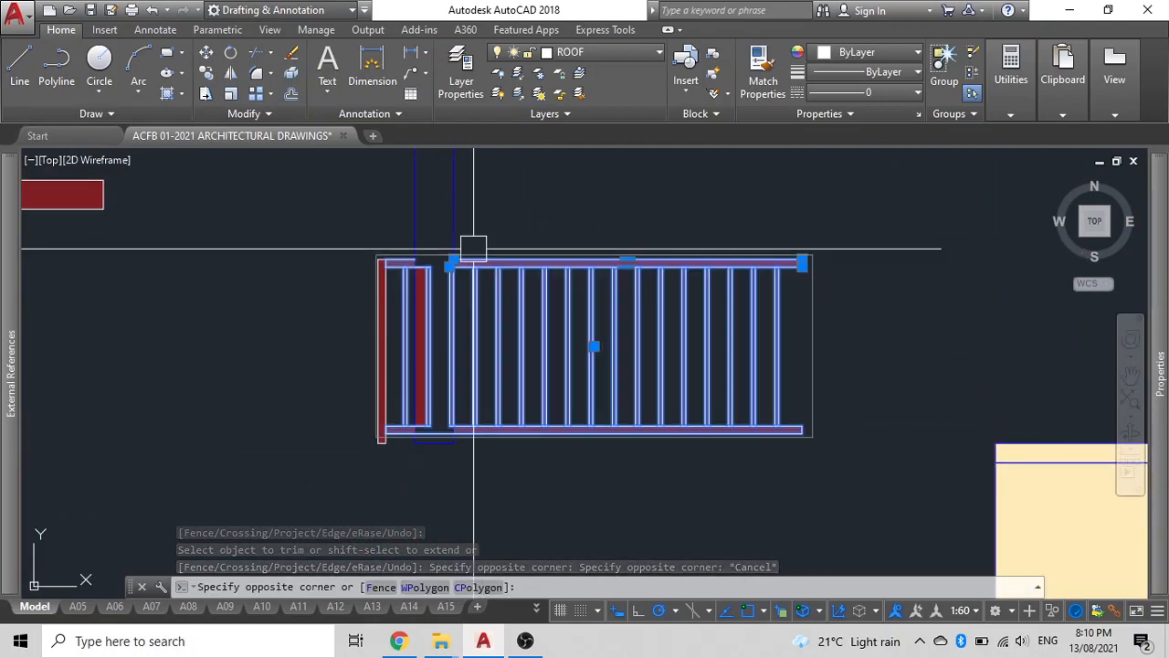
middle_click_drag(554, 233, 512, 251)
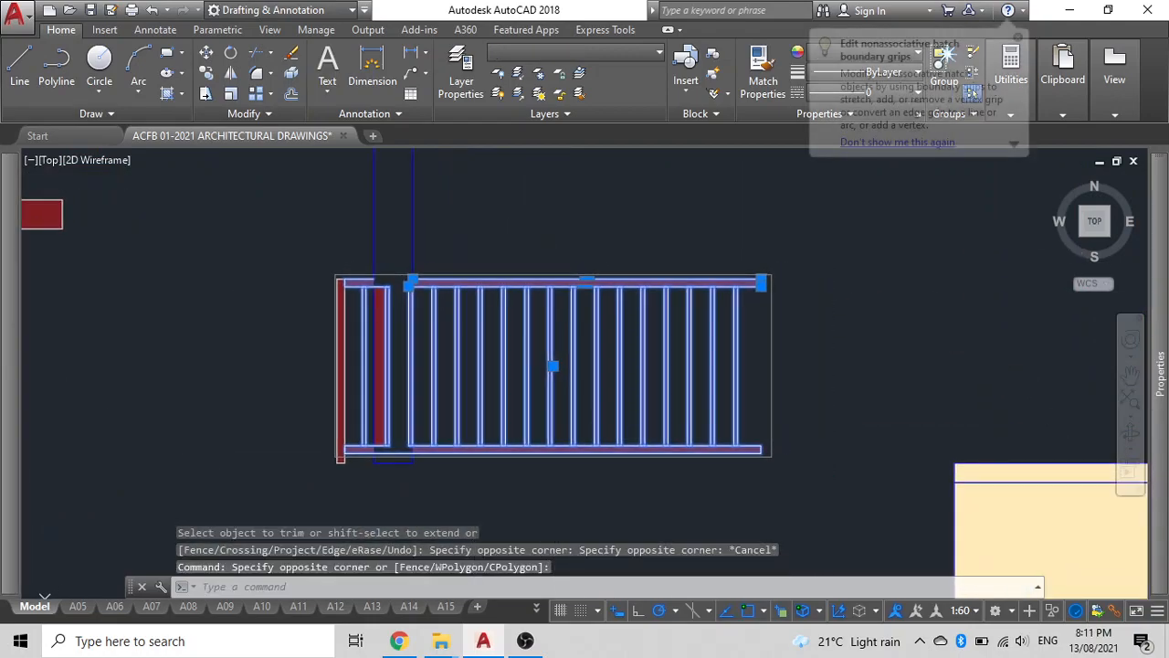
type("m")
key("Return")
left_click(531, 238)
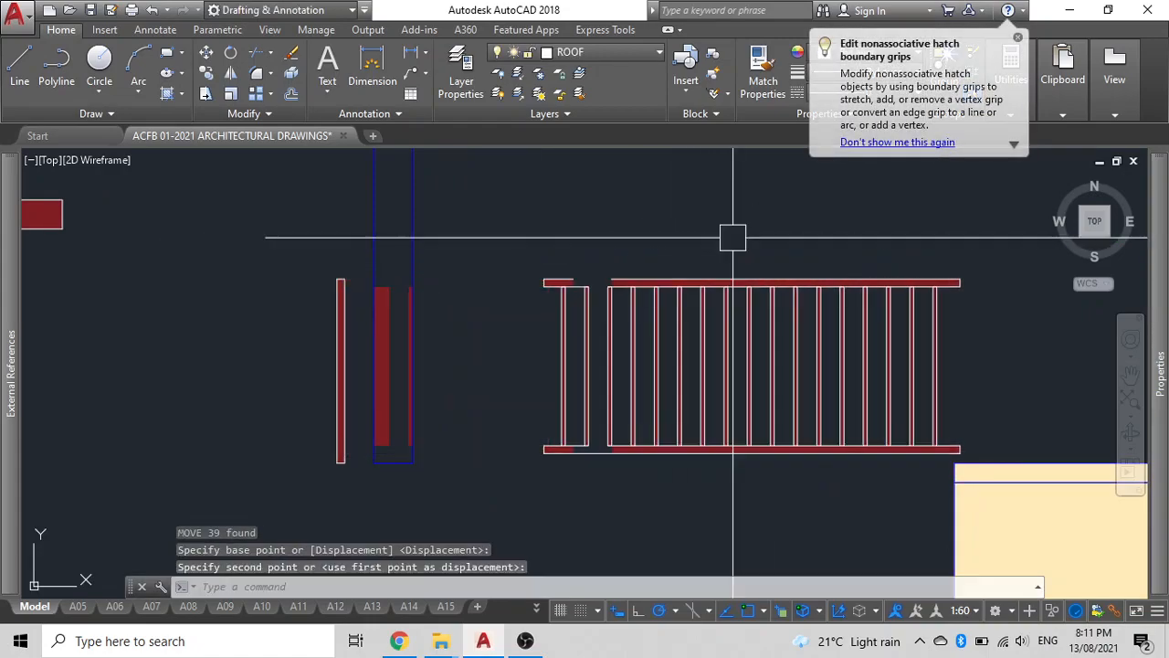
Step: Ungroup the moved railing so its rails and balusters can be edited individually
scroll(610, 449, "up", 4)
left_click(613, 448)
left_click(630, 399)
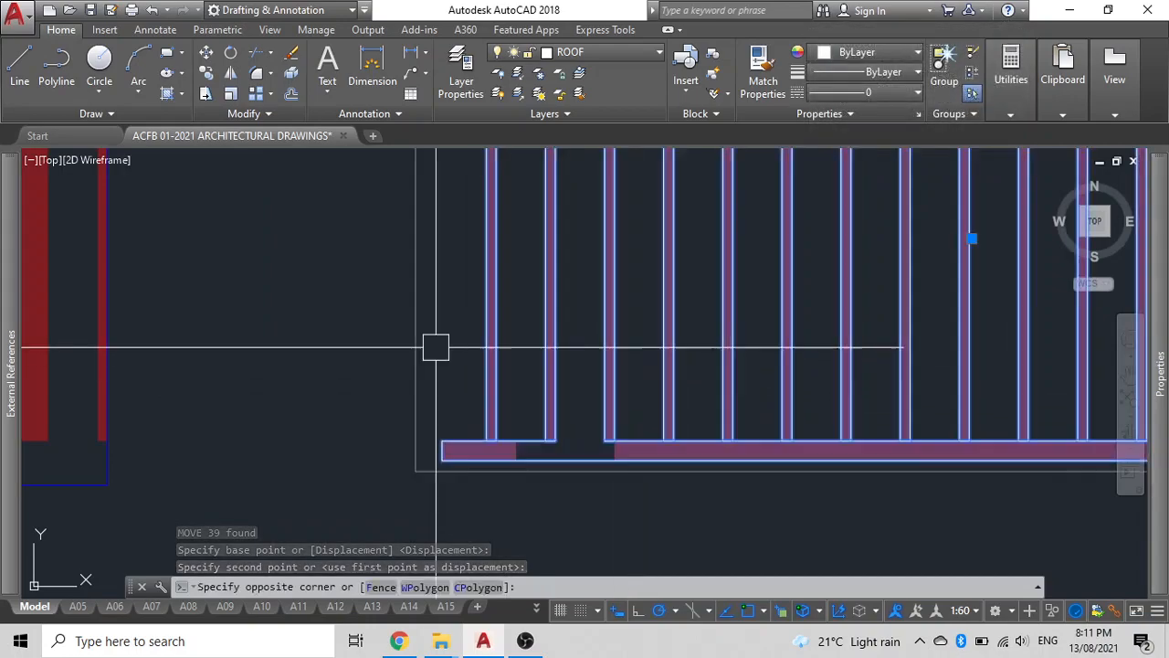
scroll(553, 361, "down", 5)
key("Escape")
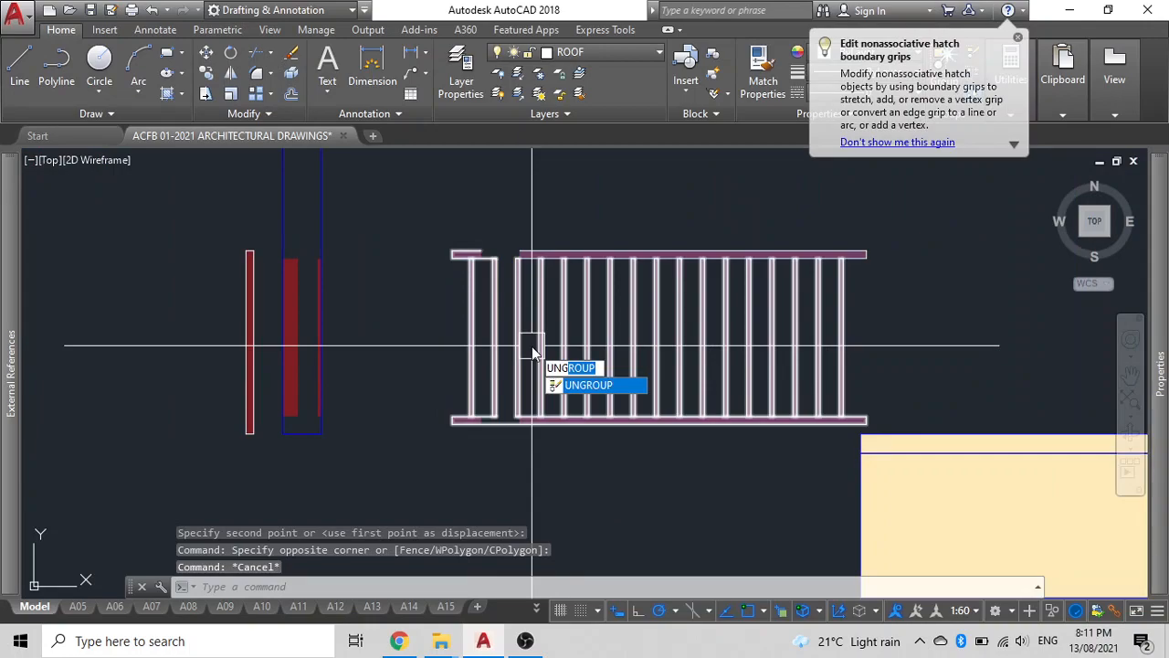
key("Return")
left_click(553, 343)
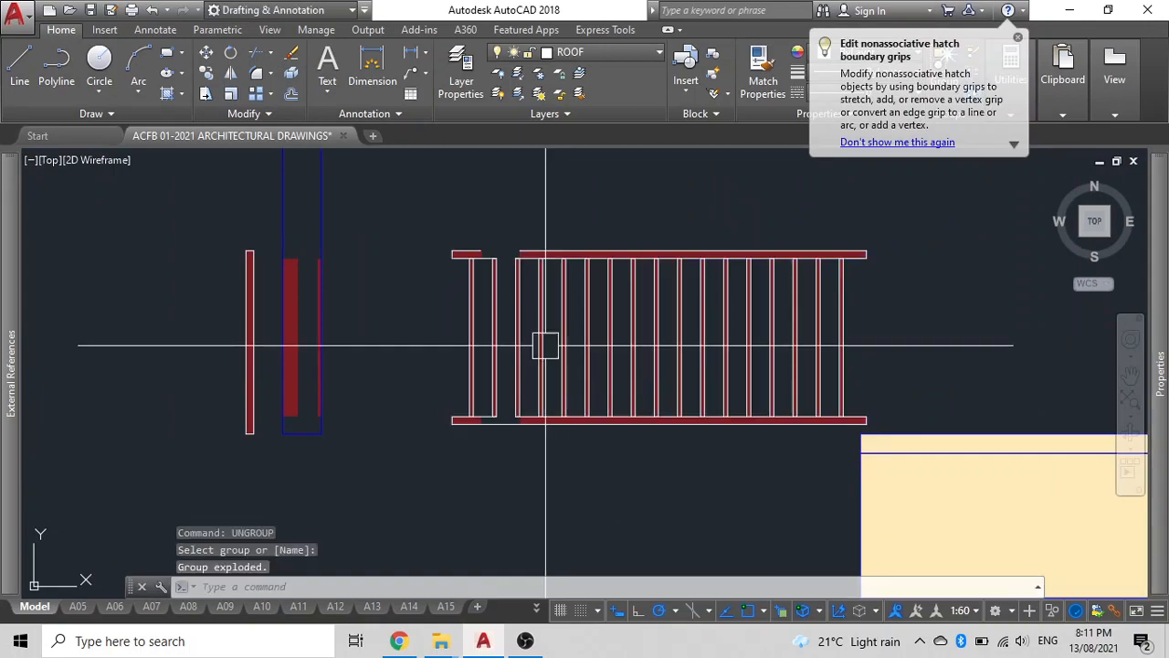
Step: Delete the three leftmost balusters of the railing together with their hatches
left_click(454, 395)
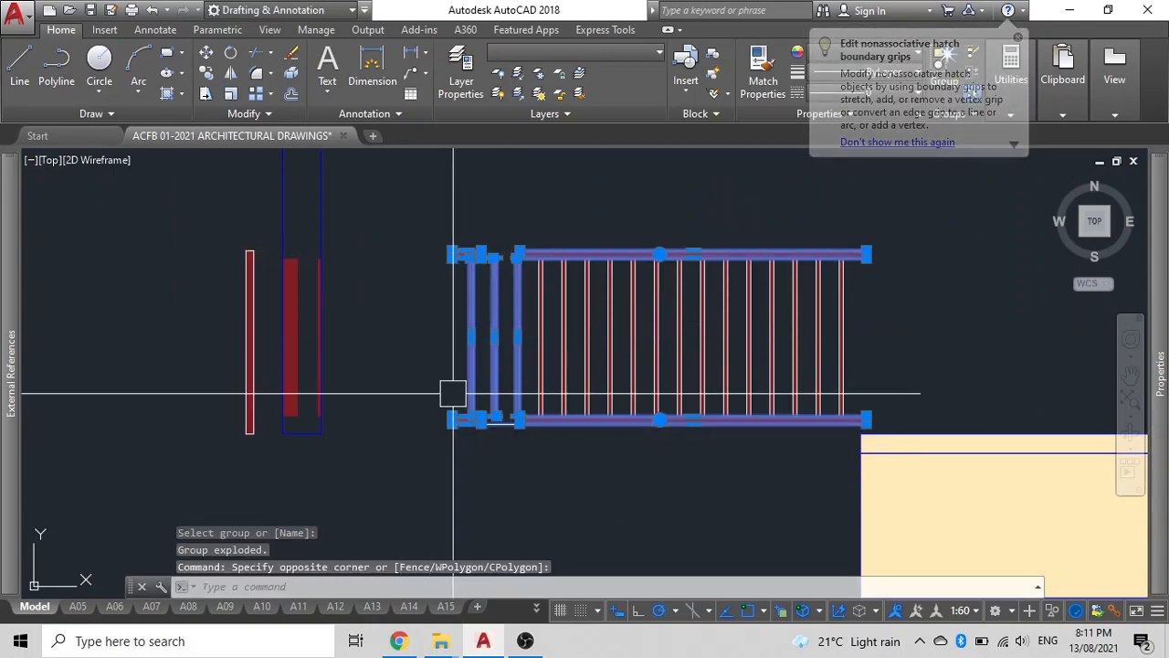
scroll(502, 358, "up", 4)
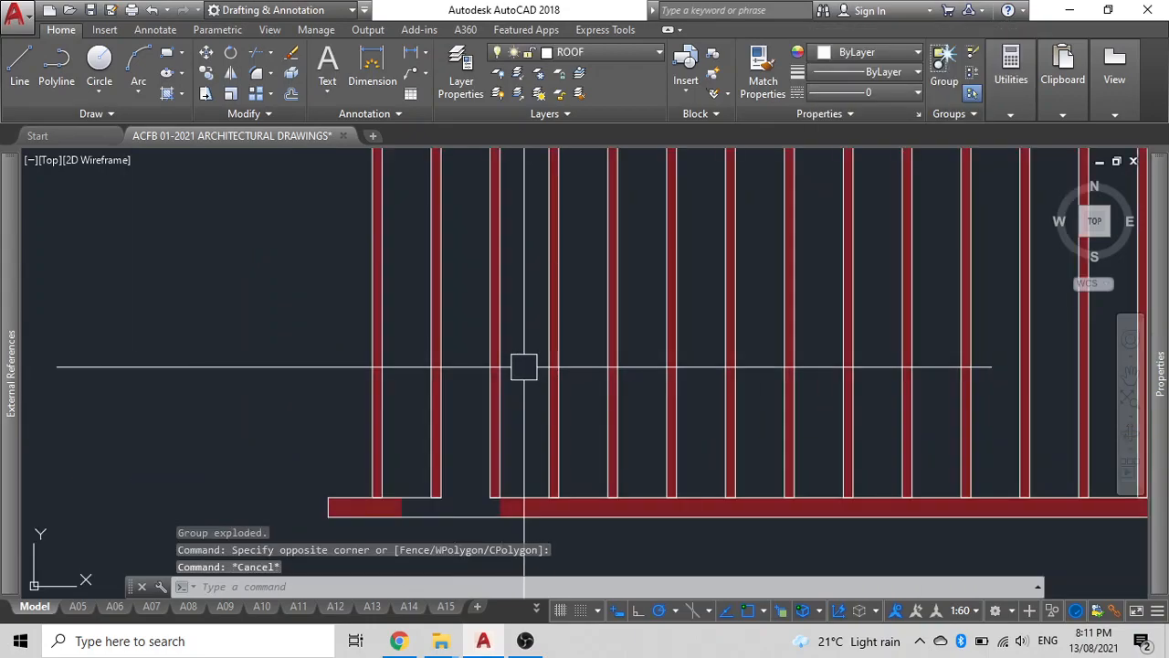
left_click(301, 284)
key("Delete")
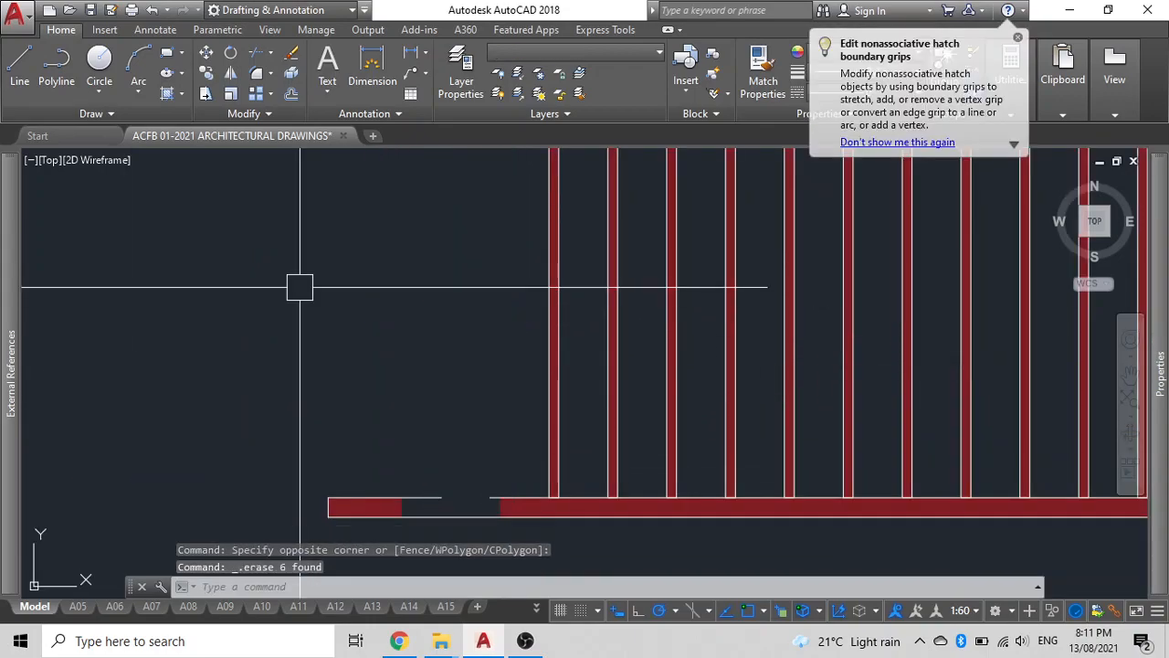
Step: Draw a vertical construction line through the left end of the long upper rail's bottom edge
scroll(373, 420, "down", 4)
scroll(491, 267, "up", 2)
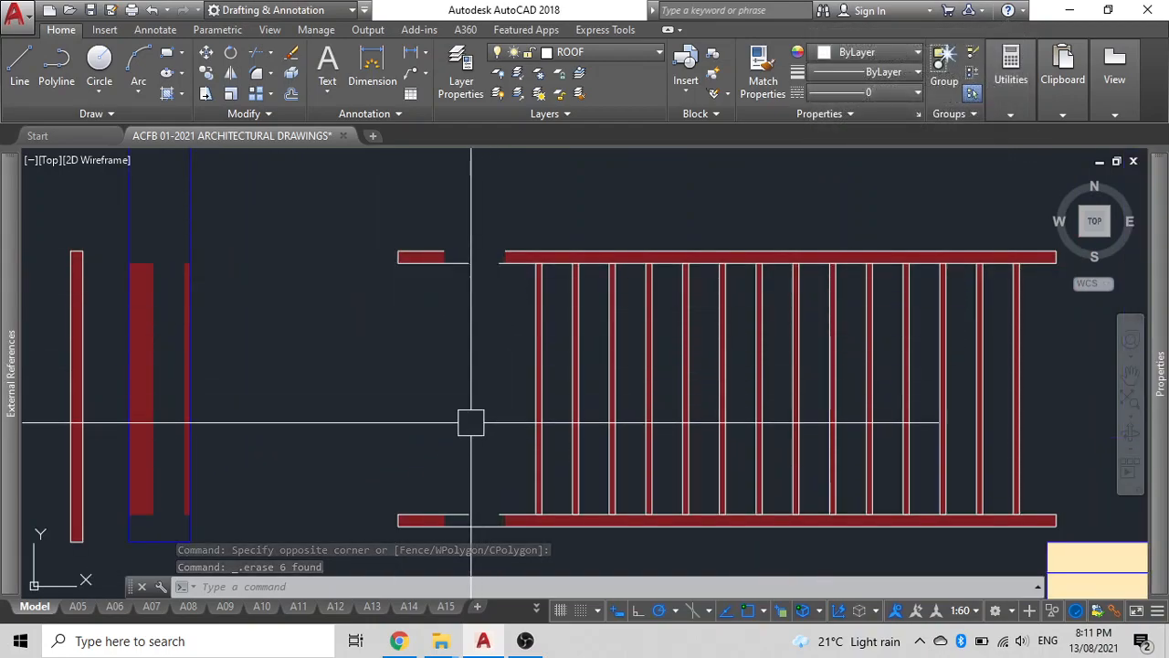
type("xl")
key("Return")
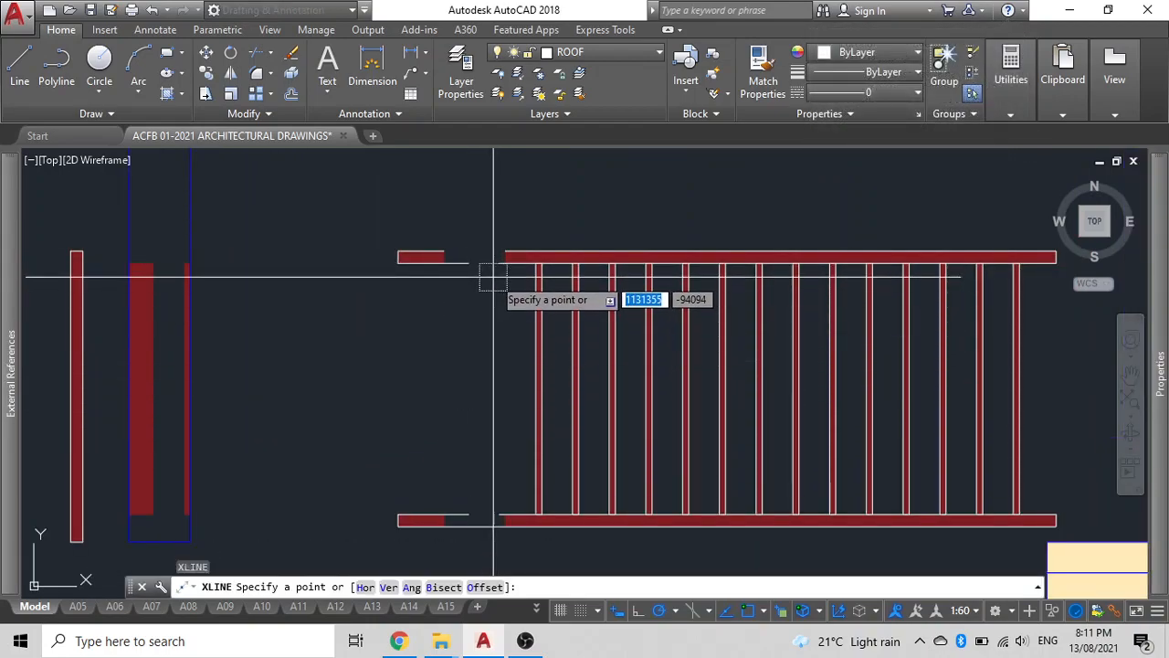
key("Escape")
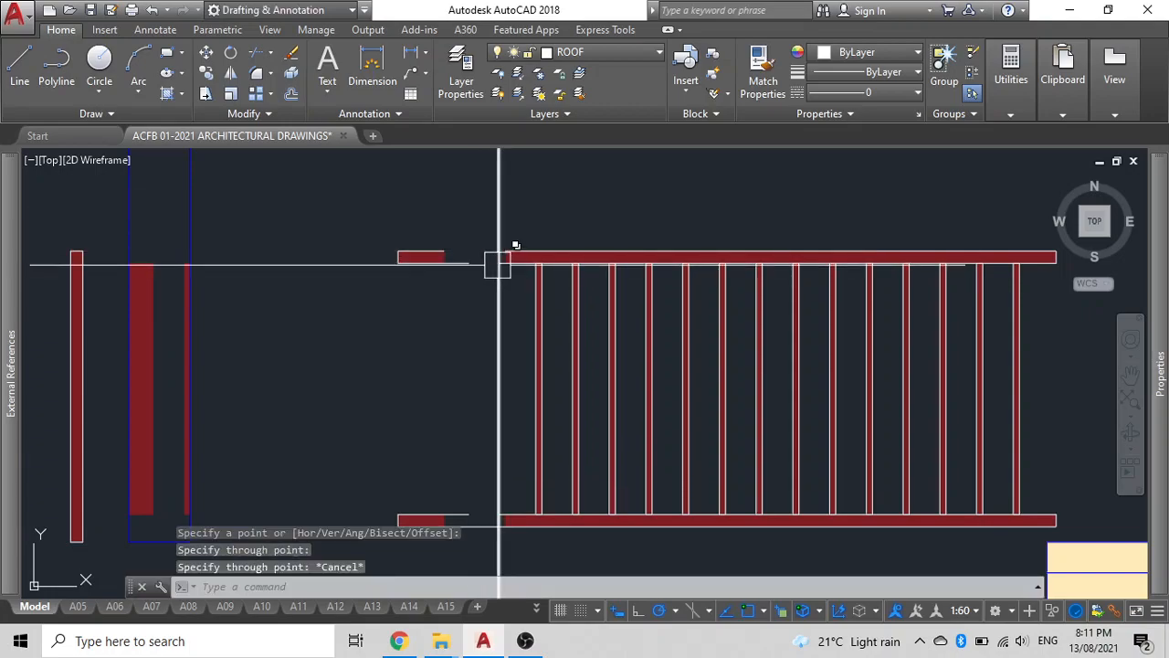
Step: Stretch the upper rail's outline corner and the left edge of its hatch to the vertical construction line
scroll(496, 261, "up", 4)
left_click(489, 329)
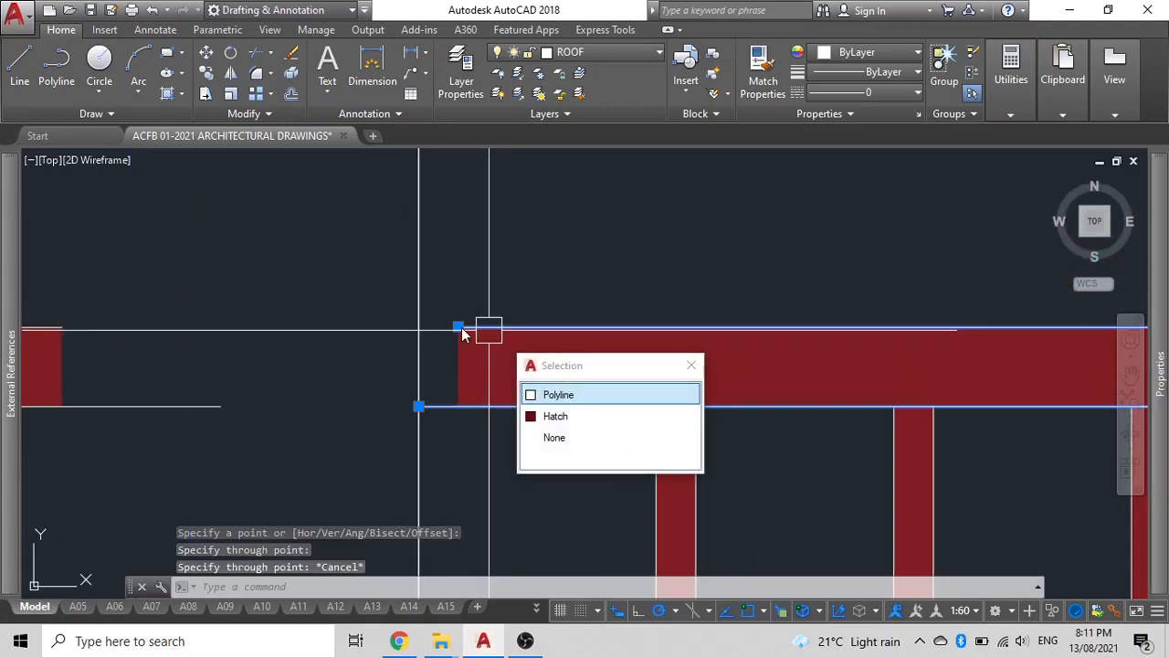
left_click(458, 327)
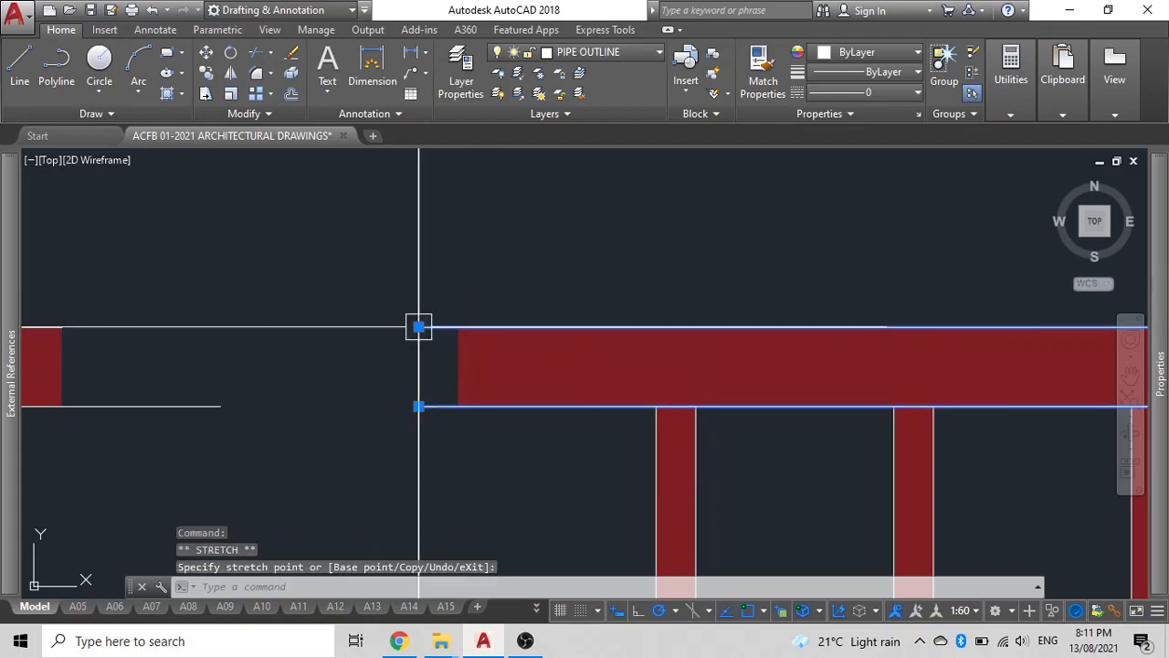
key("Escape")
left_click(467, 359)
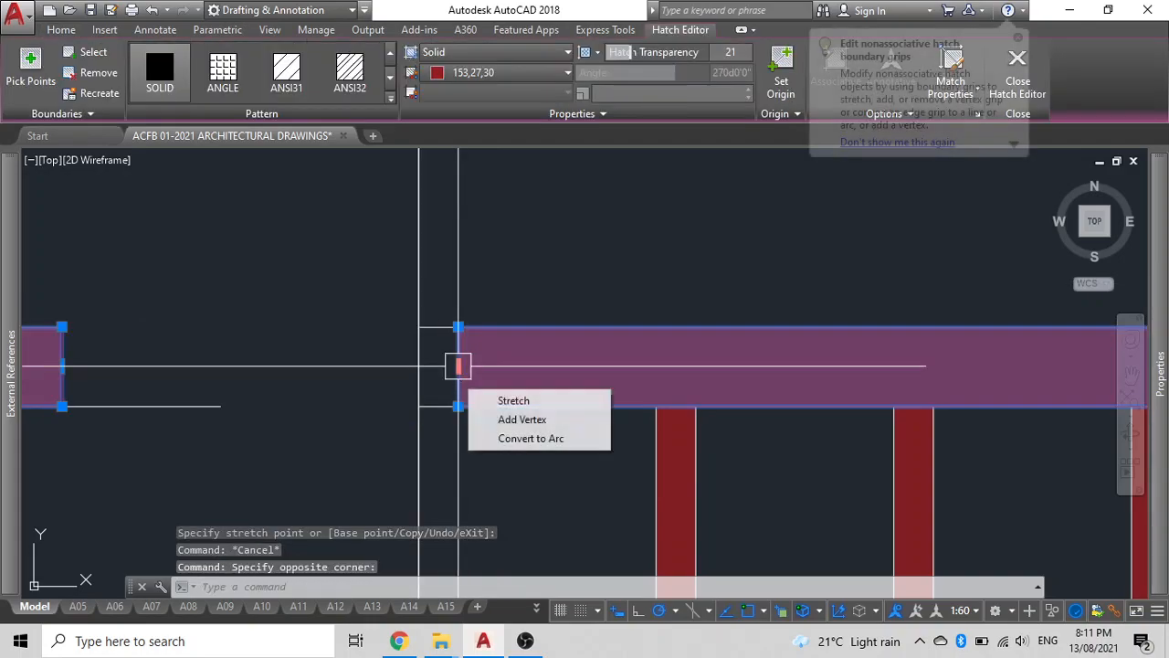
left_click(458, 366)
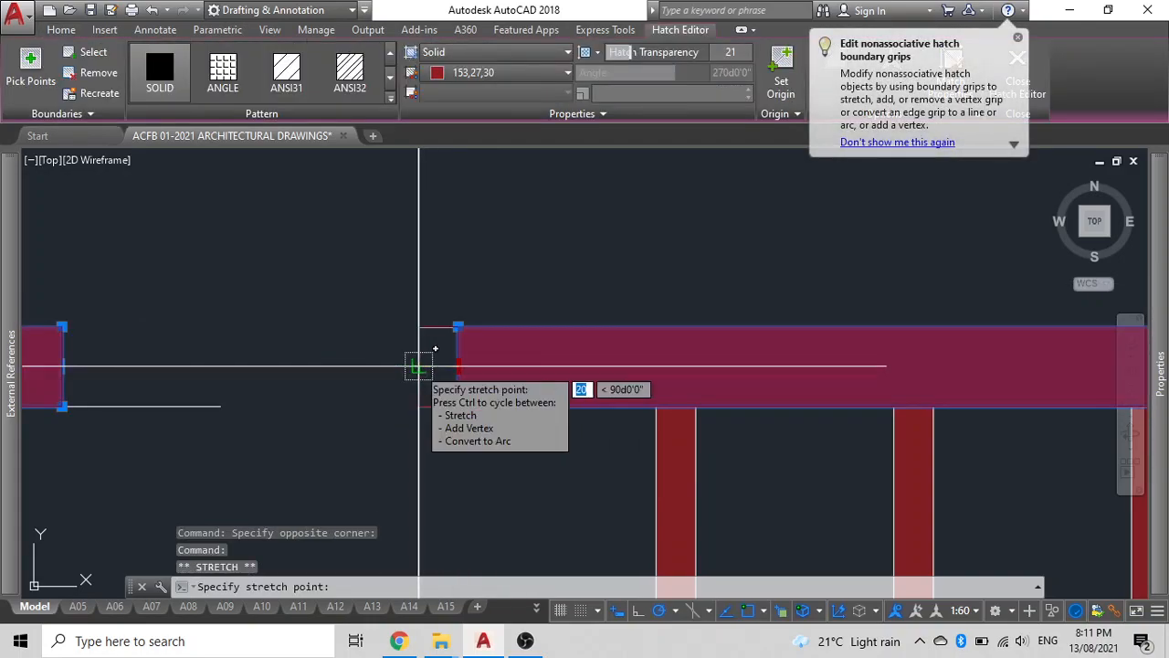
left_click(419, 366)
Step: Stretch the left edge of the lower rail's hatch to the vertical construction line
scroll(419, 367, "down", 1)
mouse_move(313, 531)
middle_mouse_down()
mouse_move(433, 402)
mouse_move(497, 235)
middle_mouse_up()
scroll(433, 402, "down", 4)
scroll(518, 369, "up", 8)
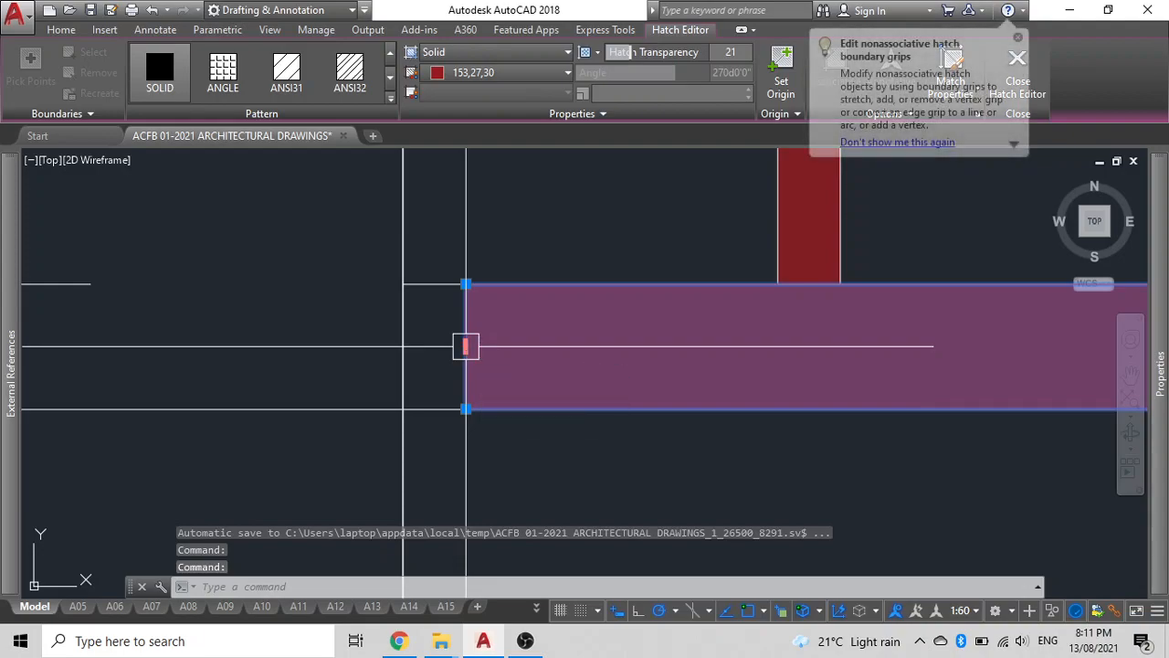
left_click(466, 348)
left_click(410, 346)
scroll(408, 345, "down", 8)
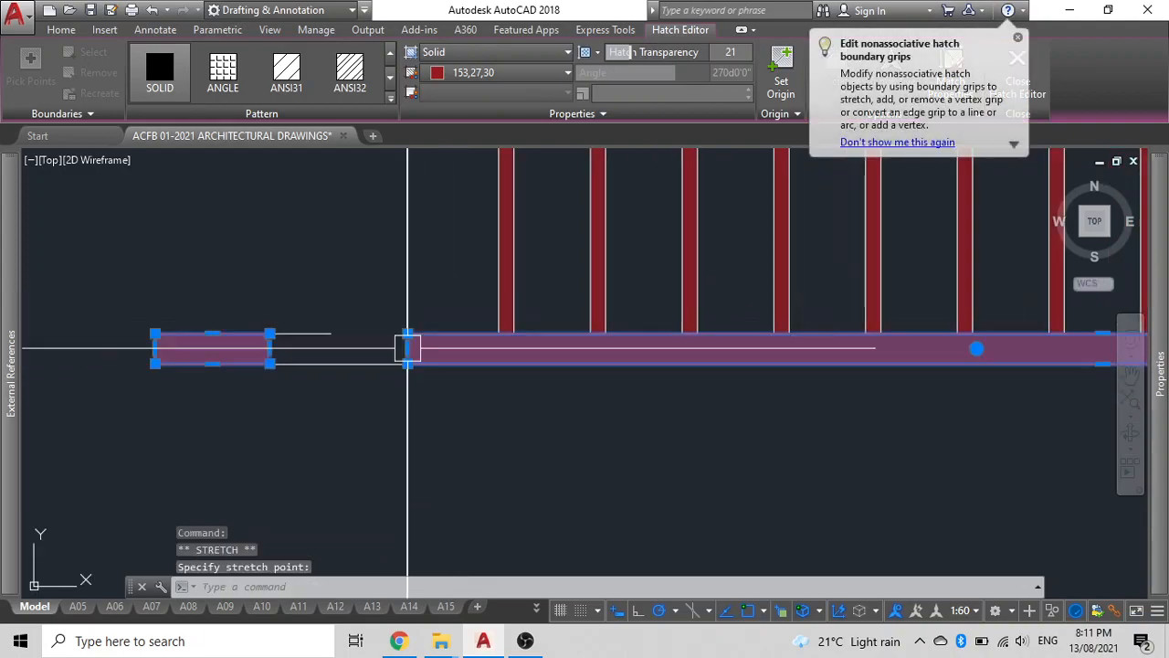
Step: Trim away the upper rail's short leftover piece and its hatch left of the construction line
left_click(345, 423)
scroll(318, 308, "down", 5)
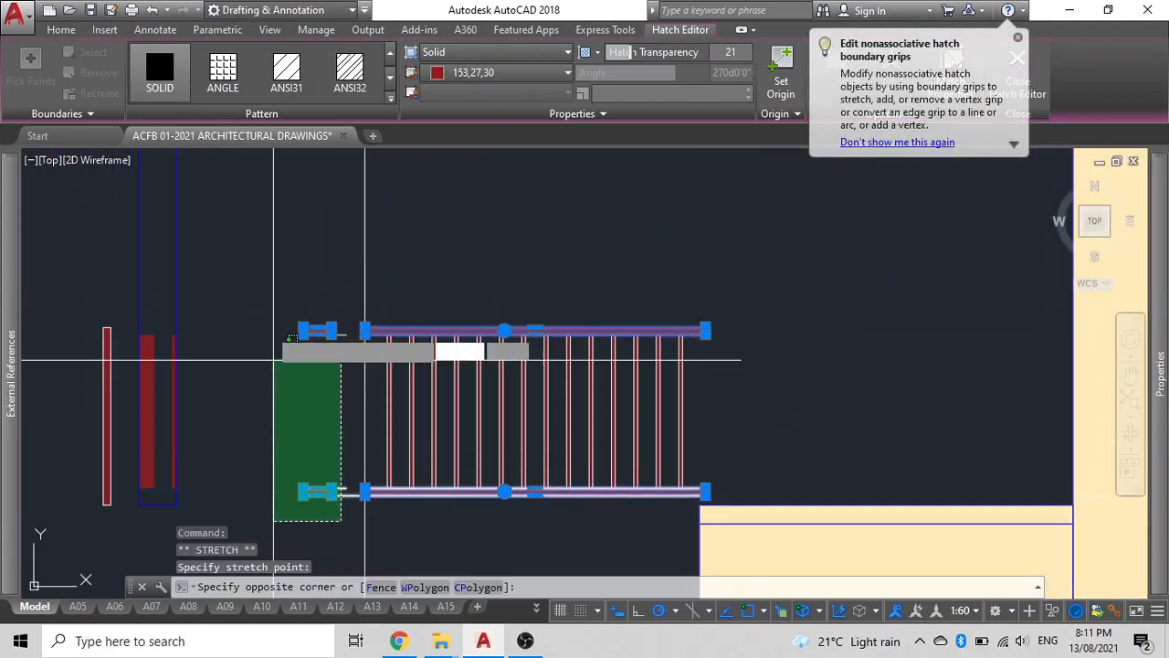
type("tr")
key("space")
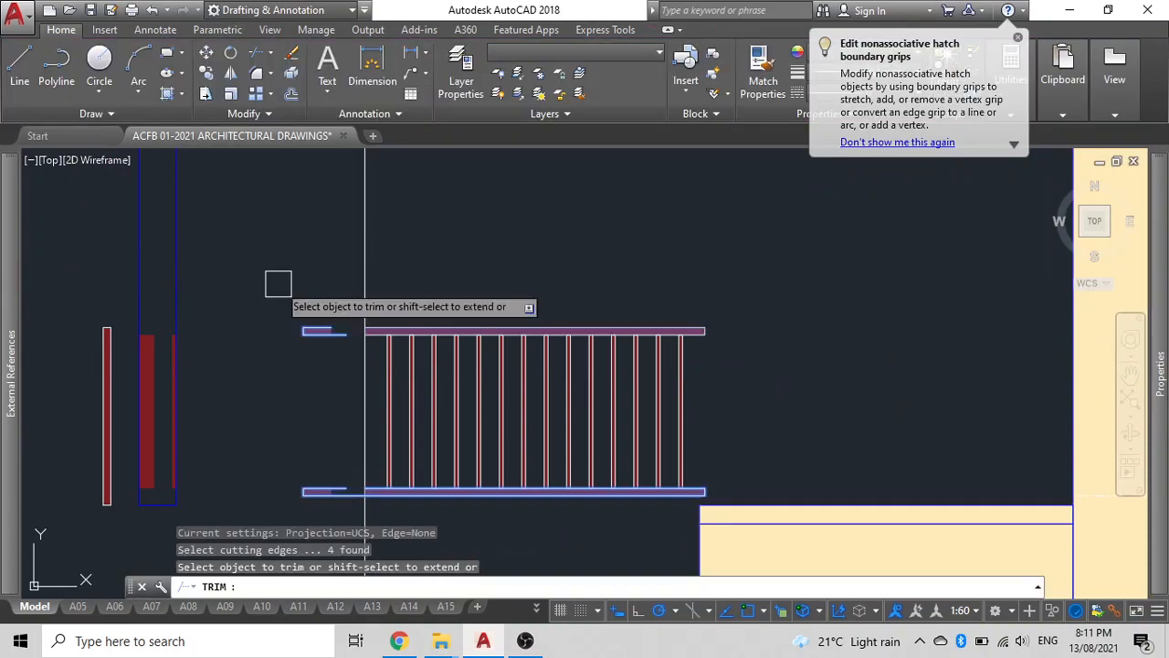
scroll(338, 322, "up", 8)
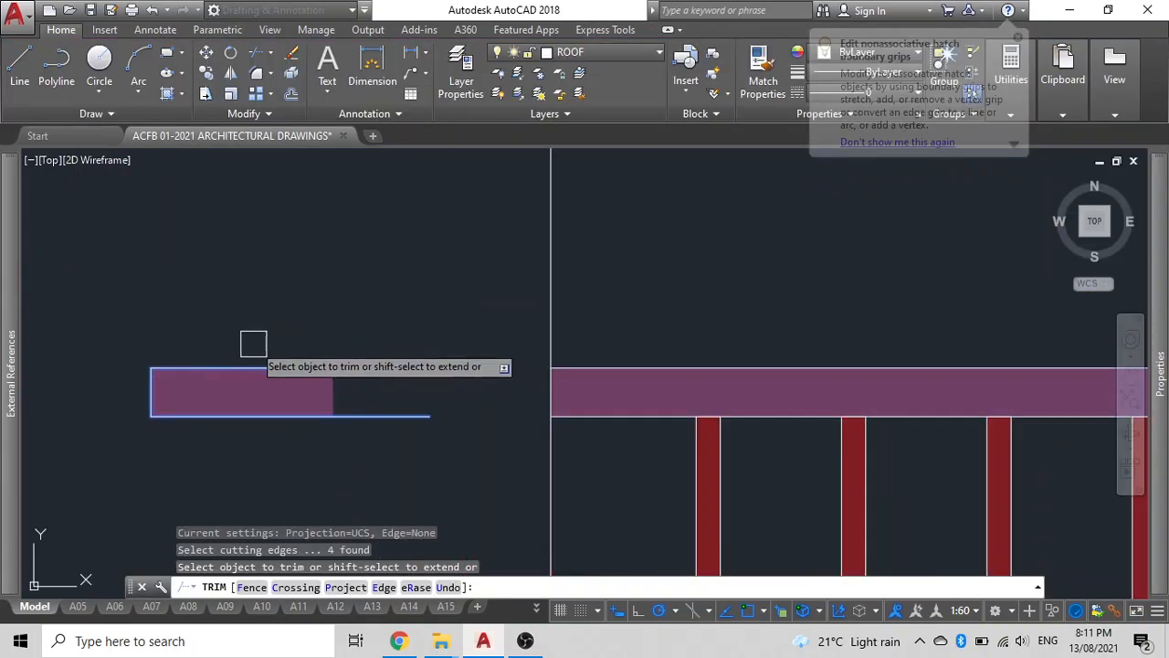
left_click(254, 392)
left_click(292, 487)
left_click(205, 314)
scroll(220, 366, "down", 8)
Step: Trim away the lower rail's leftover hatch and bottom edge on the left side of the construction line
middle_click_drag(231, 353, 456, 112)
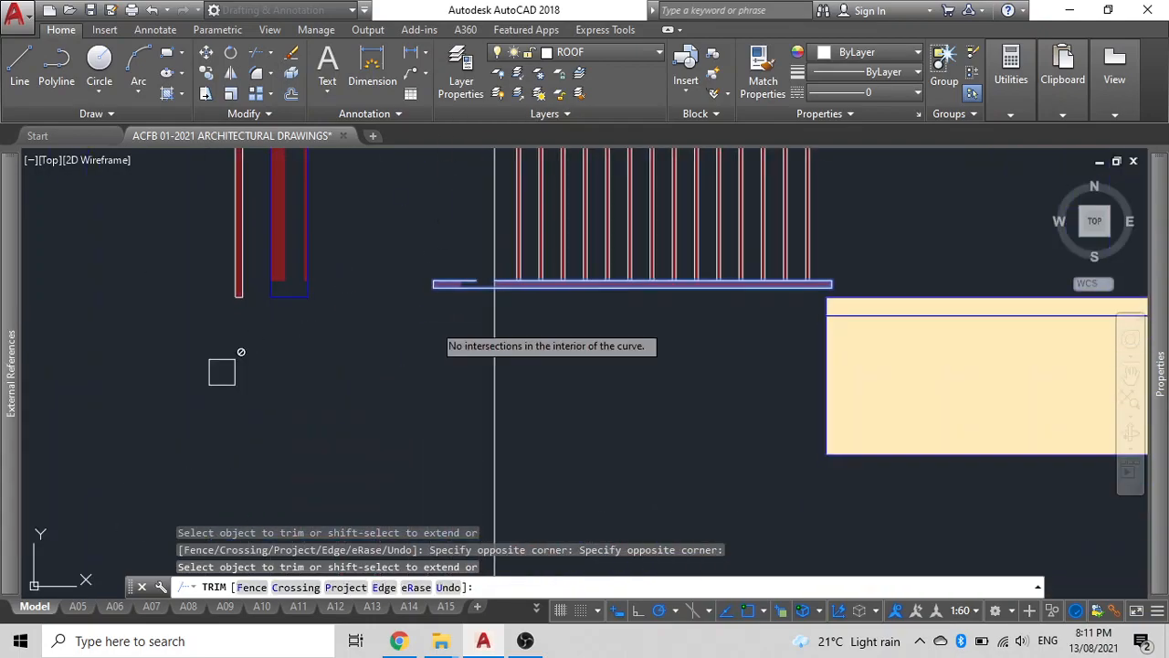
scroll(478, 302, "up", 6)
left_click(478, 301)
left_click(396, 203)
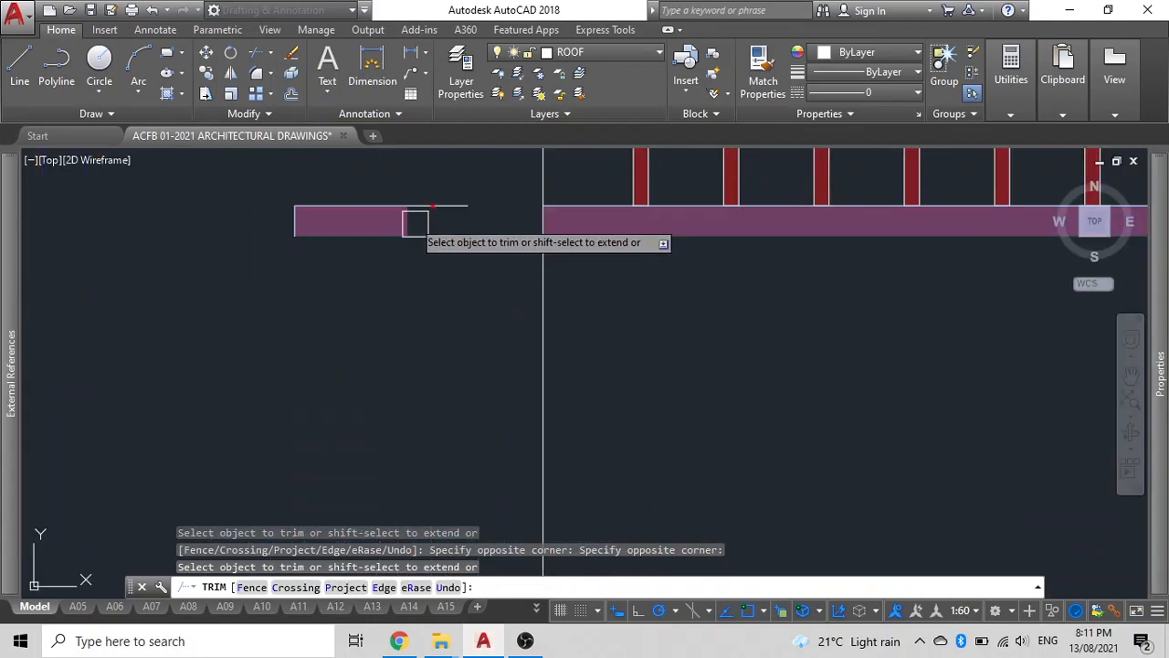
scroll(415, 223, "up", 4)
left_click(385, 228)
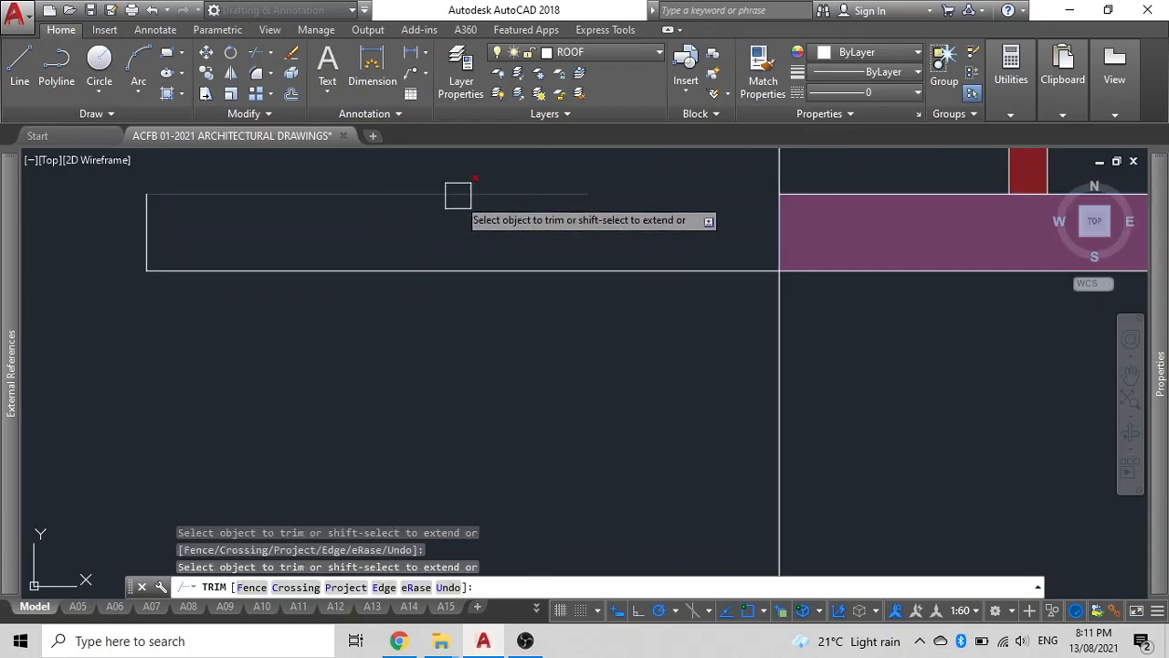
scroll(535, 276, "down", 4)
middle_click_drag(535, 276, 536, 336)
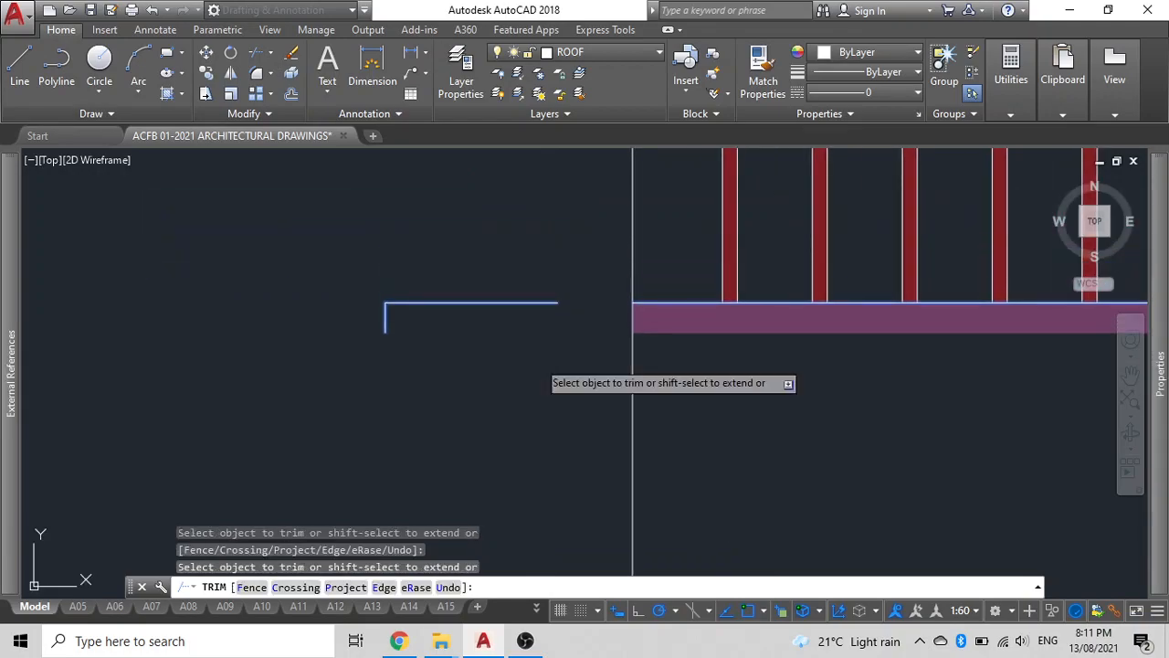
Step: Erase the remaining outline pieces of the lower rail's leftover beside the construction line
key("Escape")
left_click(520, 361)
scroll(425, 292, "down", 6)
middle_click_drag(425, 292, 395, 472)
left_click(380, 246)
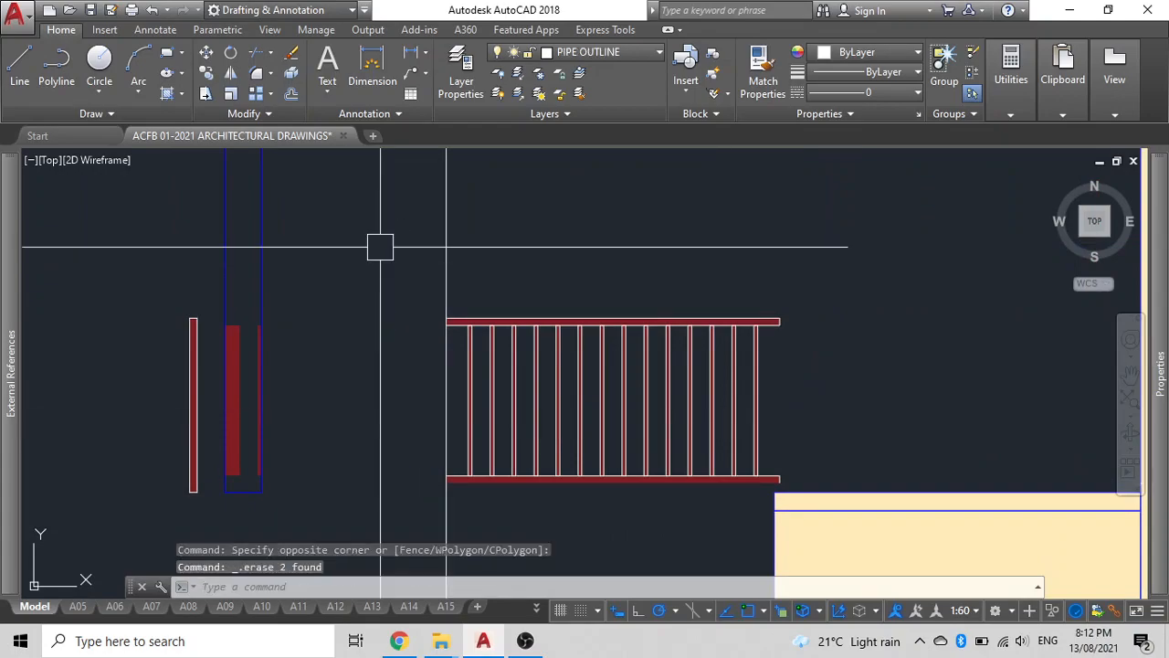
Step: Redraw the lower rail's bottom edge and left end with one polyline, and delete the vertical construction line
middle_click_drag(380, 247, 482, 91)
type("pl")
key("Return")
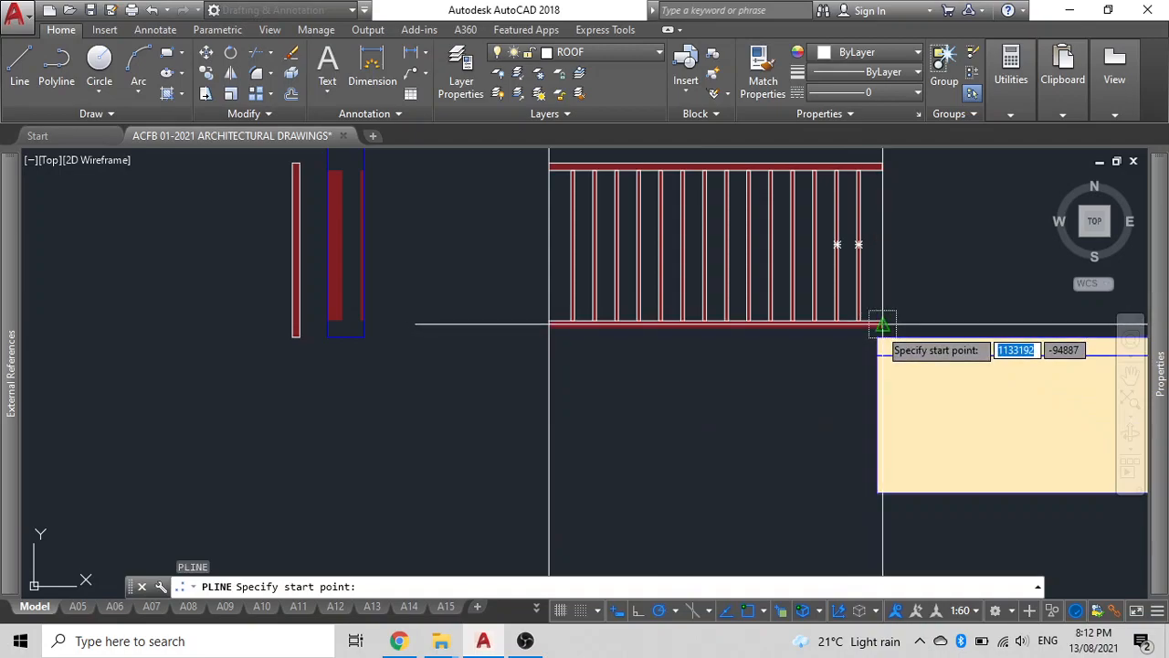
scroll(883, 324, "up", 5)
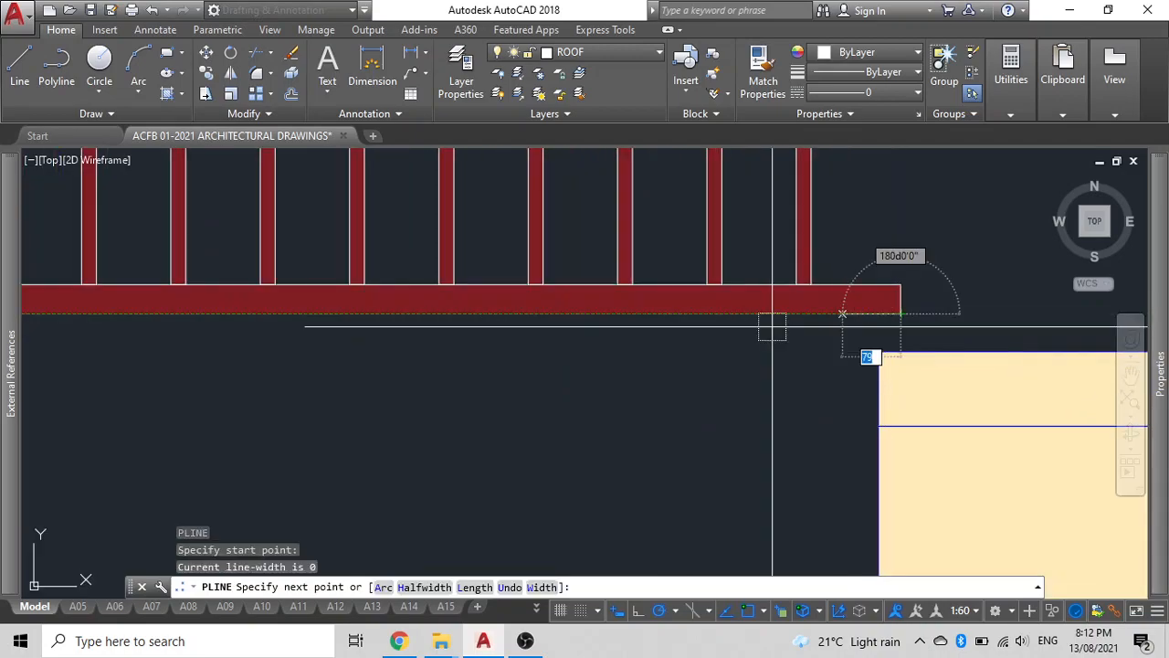
scroll(688, 336, "down", 5)
middle_click_drag(684, 336, 943, 287)
scroll(498, 278, "up", 5)
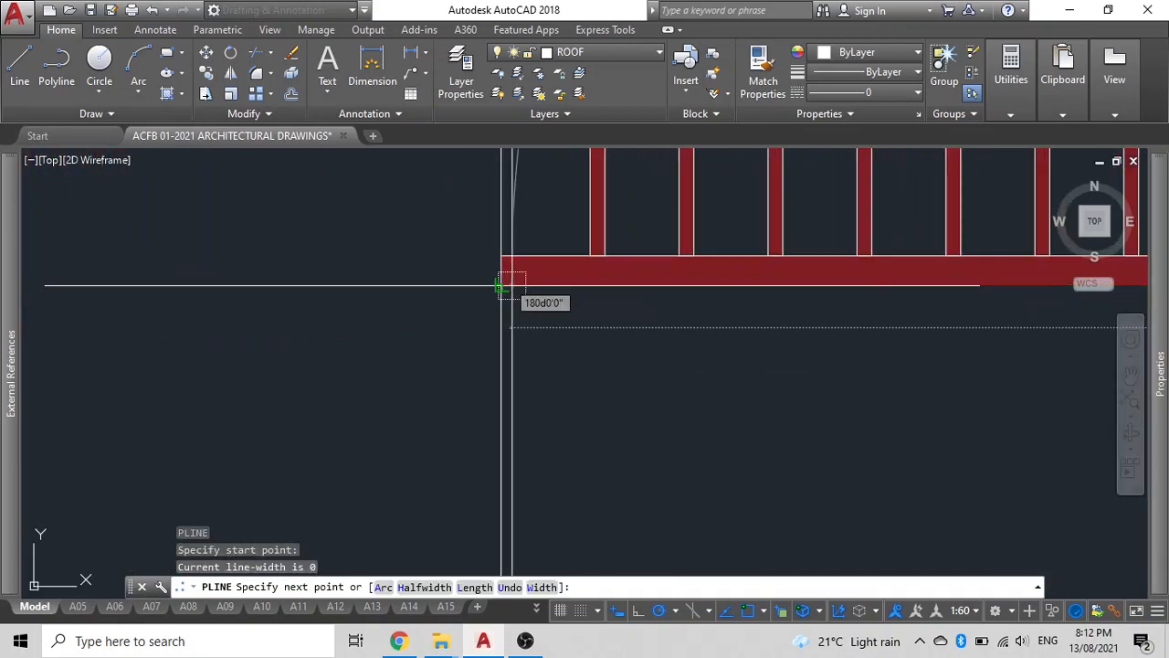
left_click(501, 284)
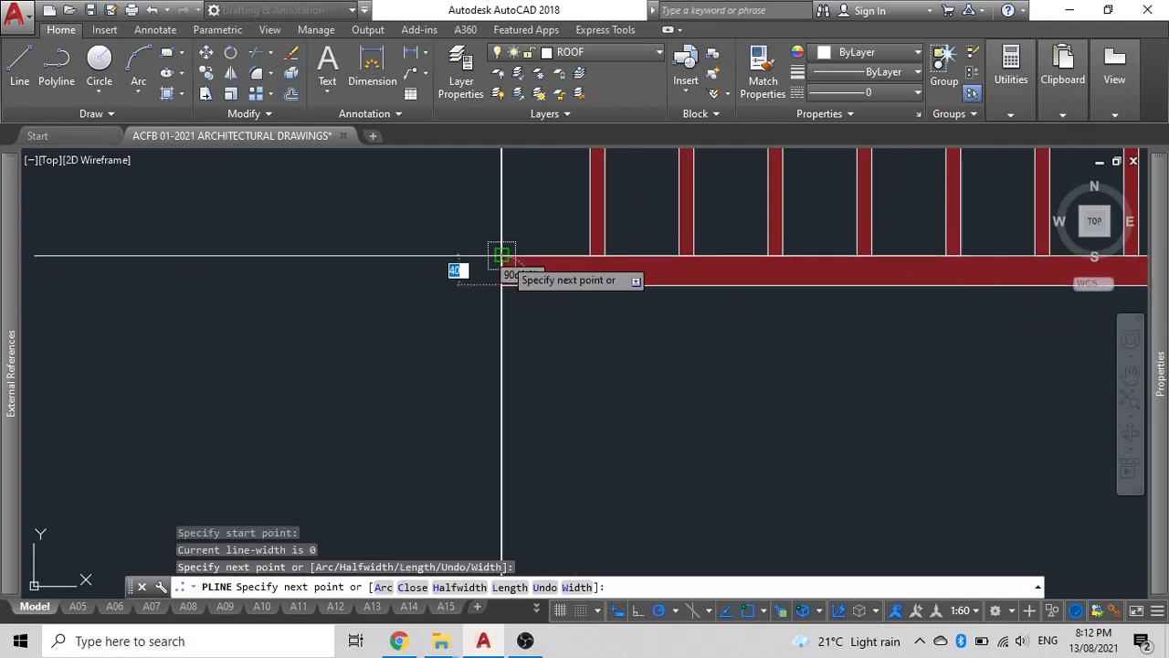
key("Escape")
key("Delete")
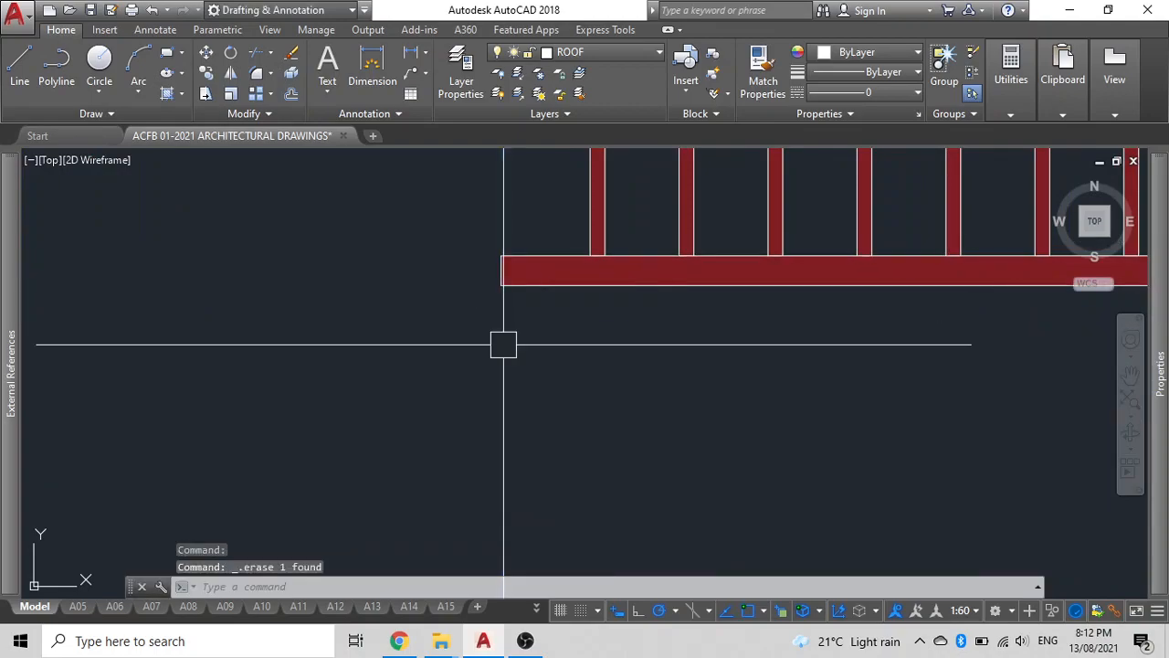
Step: Close the left end of the upper rail with a short vertical polyline between its top and bottom edges
scroll(433, 384, "down", 5)
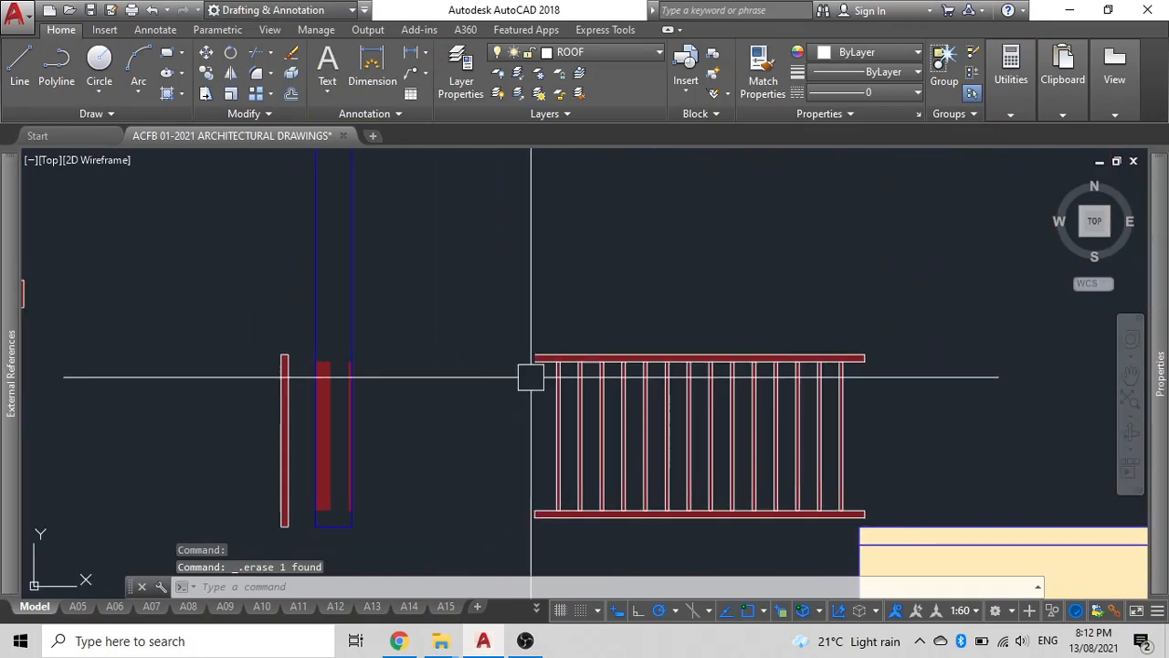
type("pl")
key("Return")
scroll(534, 359, "up", 4)
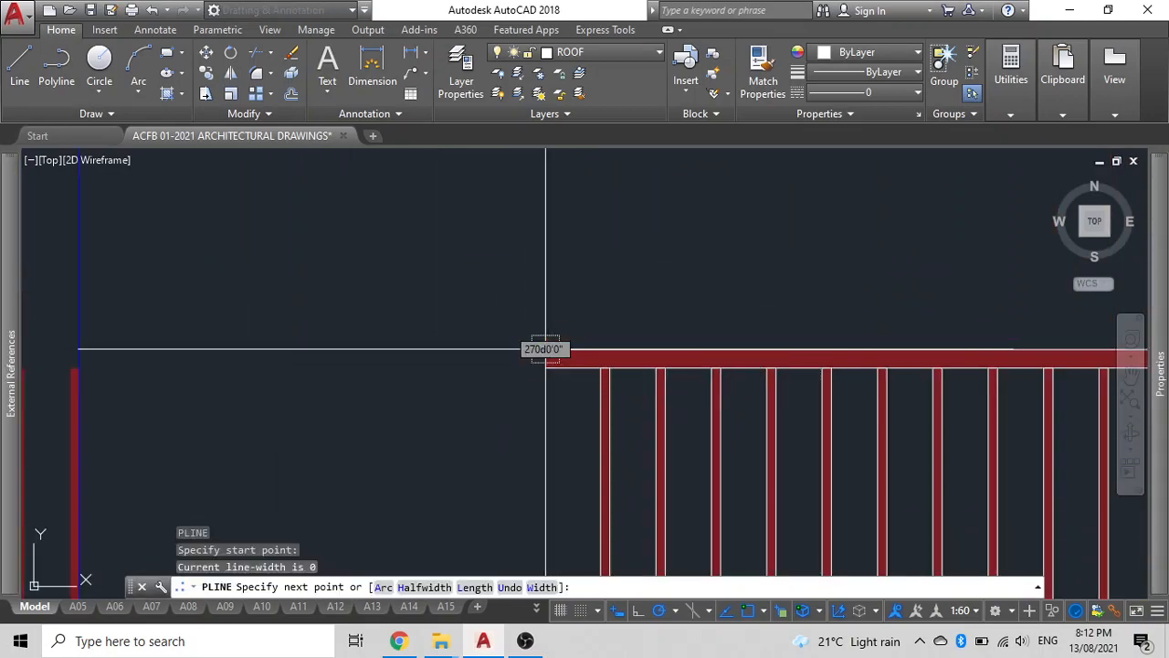
left_click(545, 367)
key("Escape")
scroll(468, 359, "down", 5)
middle_click_drag(468, 358, 472, 359)
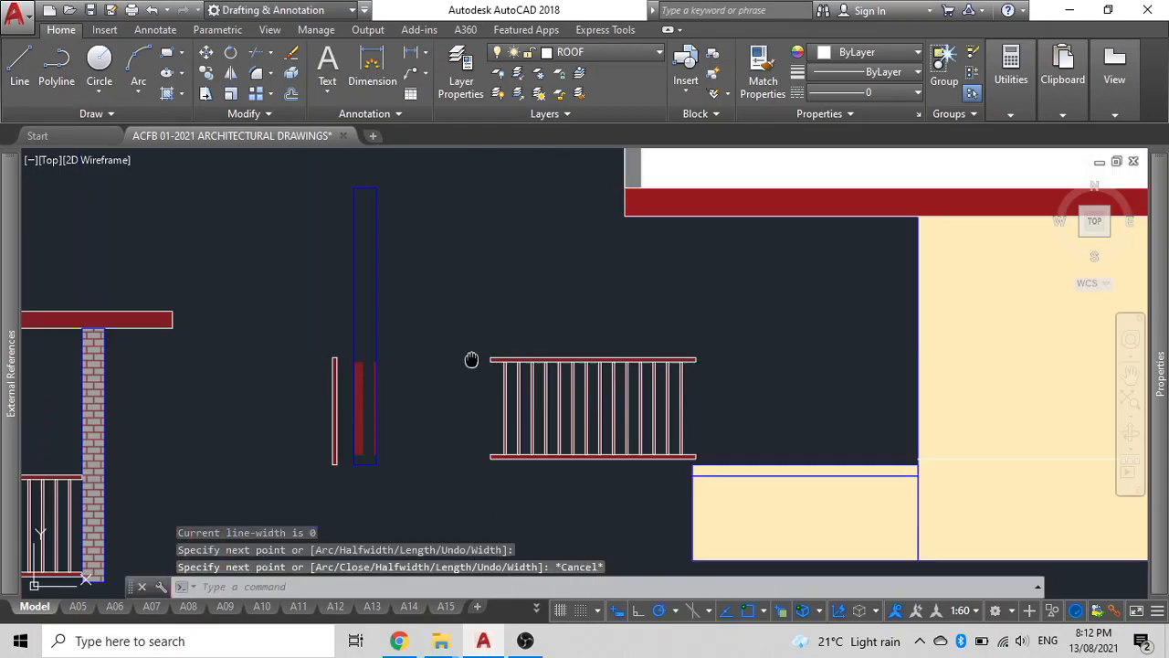
Step: Group both rails and all balusters of the shortened railing with their hatches
scroll(667, 467, "up", 5)
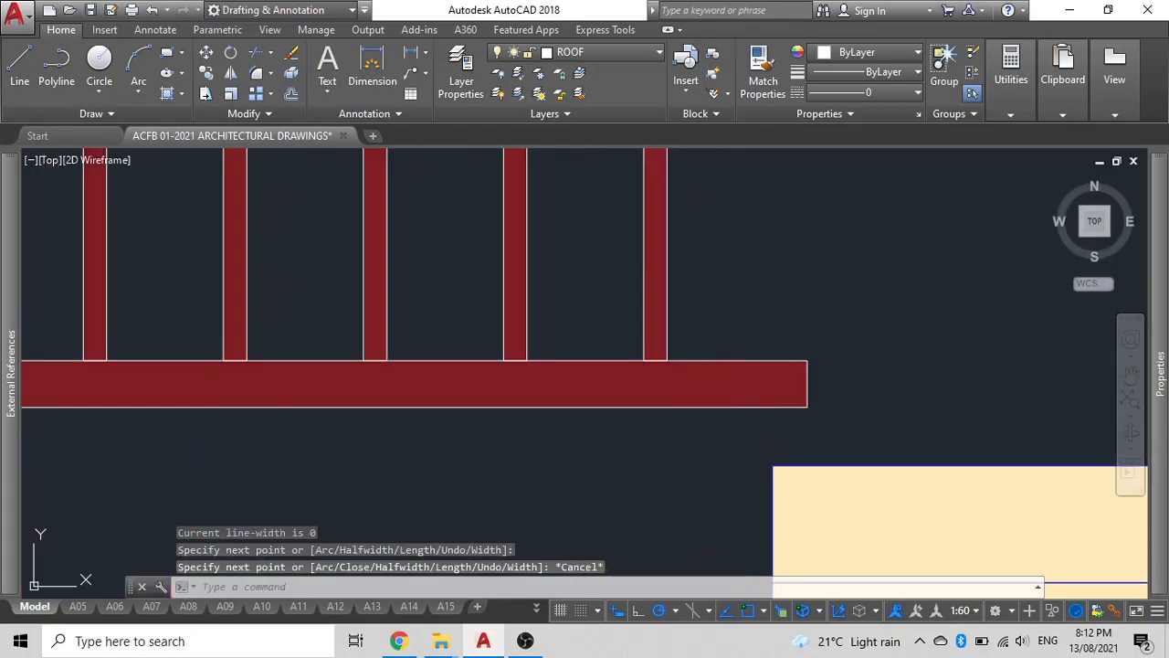
left_click(733, 441)
scroll(603, 414, "down", 5)
middle_click_drag(603, 414, 692, 466)
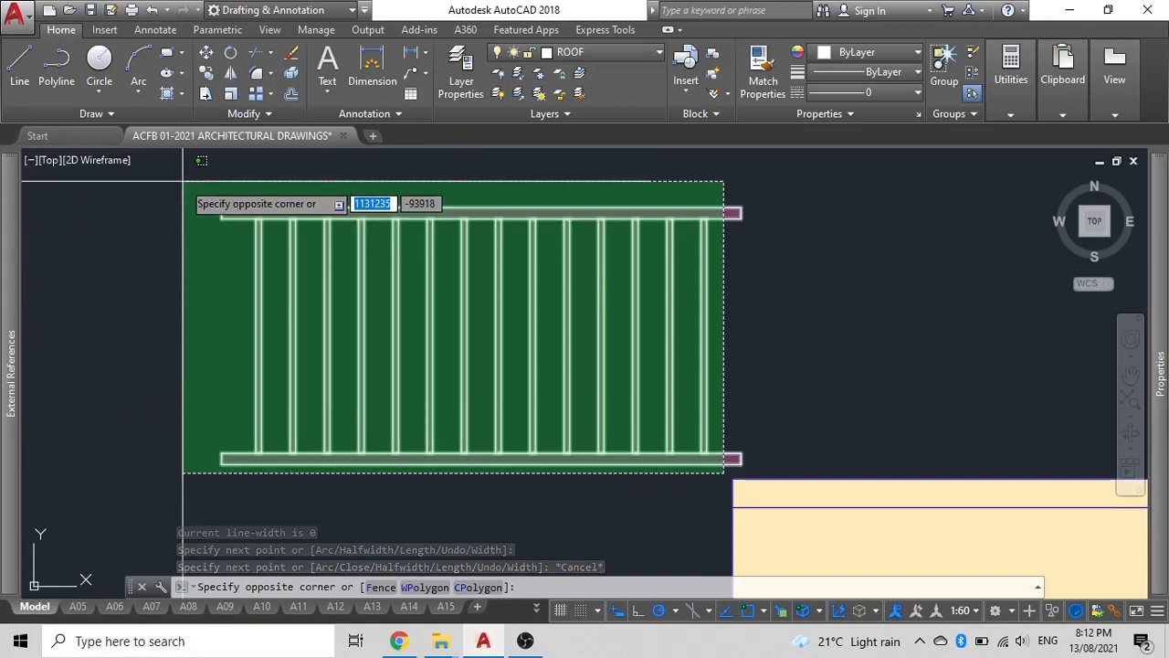
left_click(183, 181)
type("G")
key("Return")
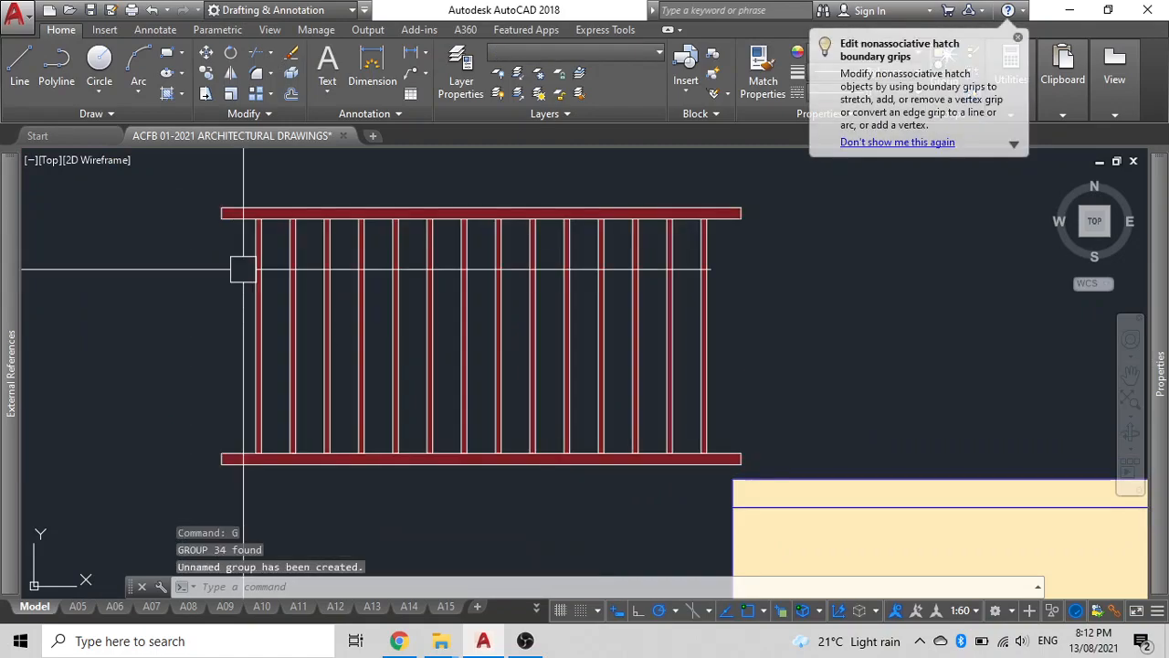
Step: Move the railing group by its lower-right corner horizontally to the left edge of the cream-hatched wall
left_click(290, 289)
scroll(288, 290, "down", 4)
mouse_move(288, 290)
middle_mouse_down()
mouse_move(455, 324)
mouse_move(413, 432)
middle_mouse_up()
key("Escape")
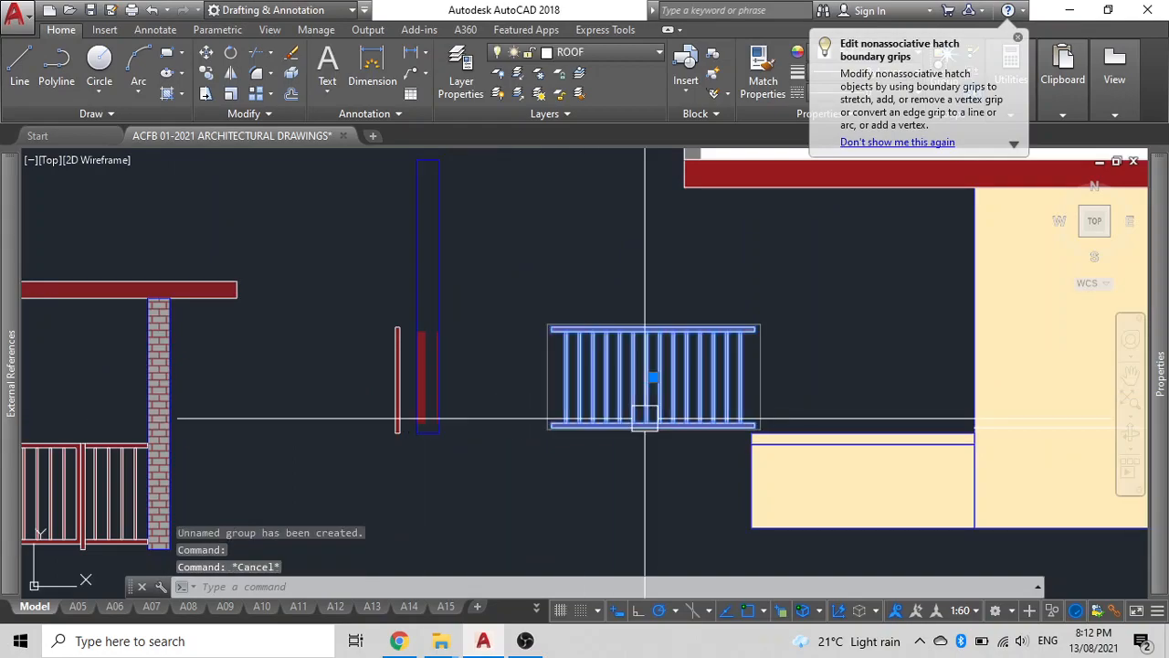
type("m")
key("Return")
scroll(770, 445, "up", 6)
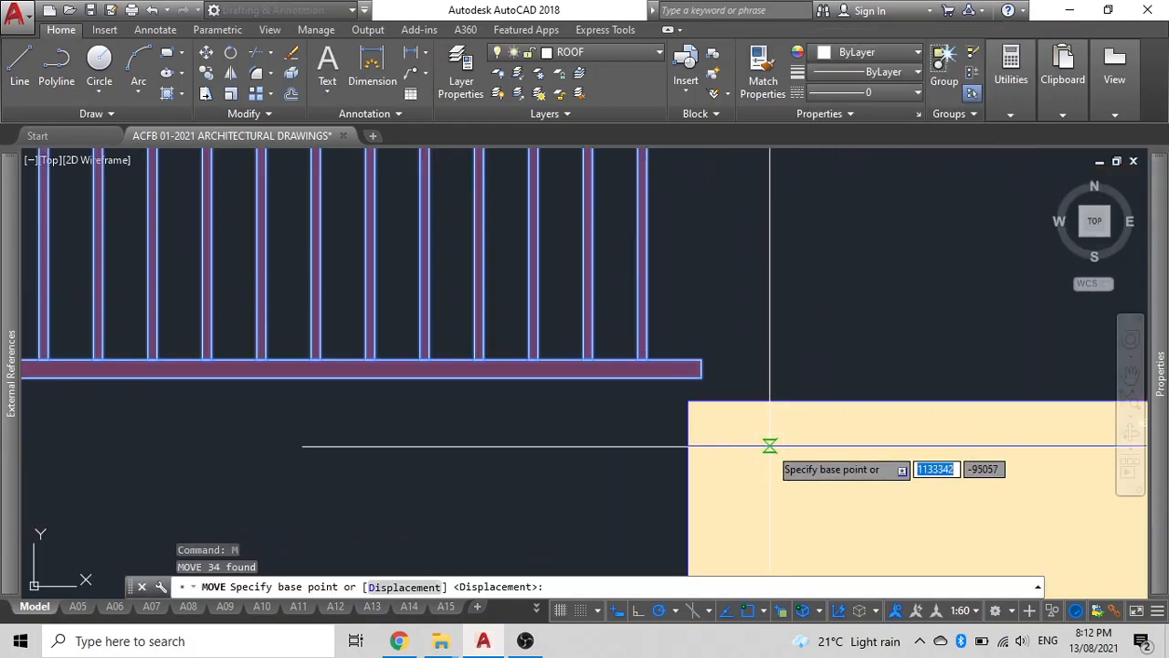
left_click(700, 377)
scroll(378, 449, "down", 5)
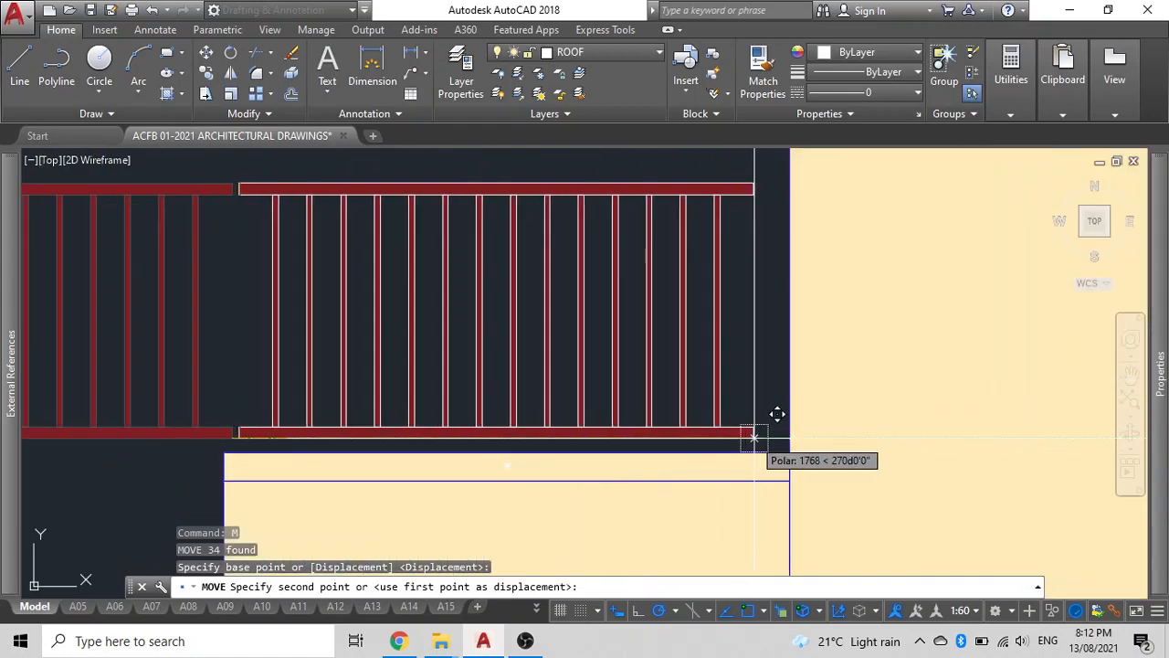
left_click(811, 412)
scroll(694, 429, "down", 4)
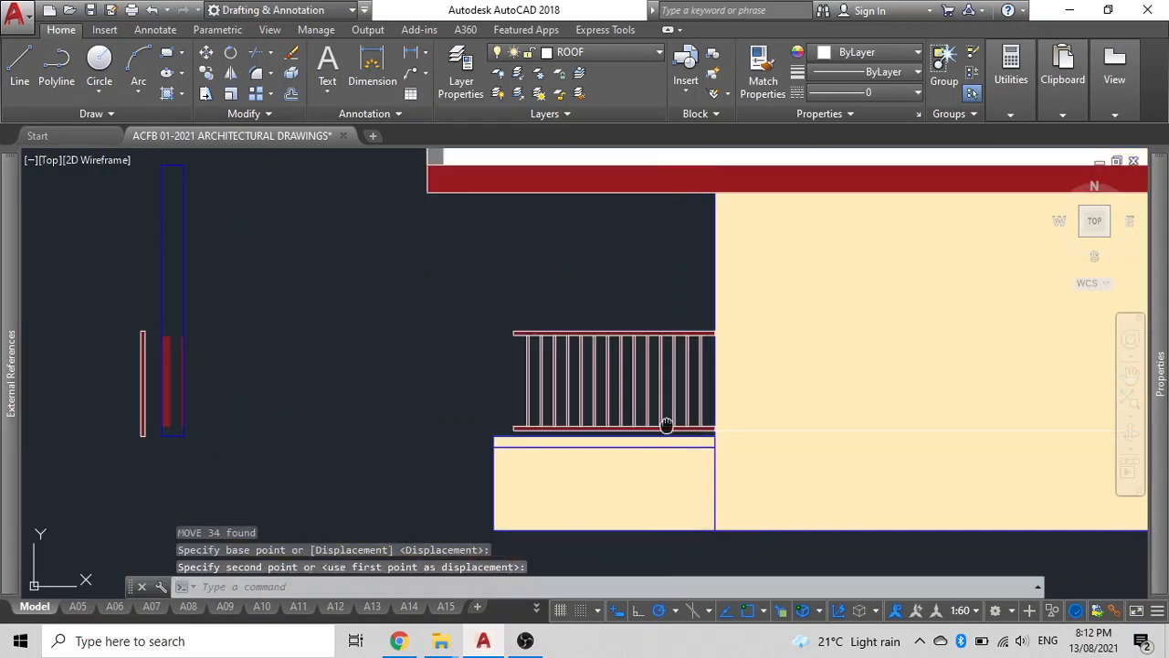
Step: Move the post outline against the railing's left end, and reposition it by its lower-left corner onto the porch base's upper-left corner
middle_click_drag(236, 325, 501, 329)
left_click(453, 340)
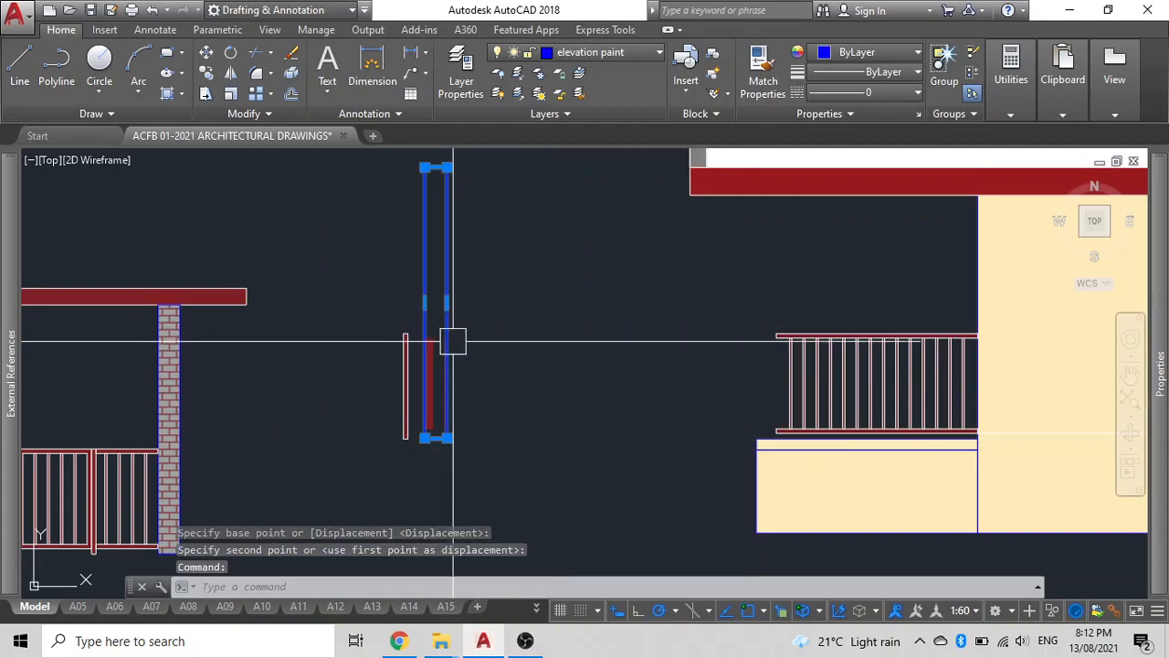
type("m")
key("Return")
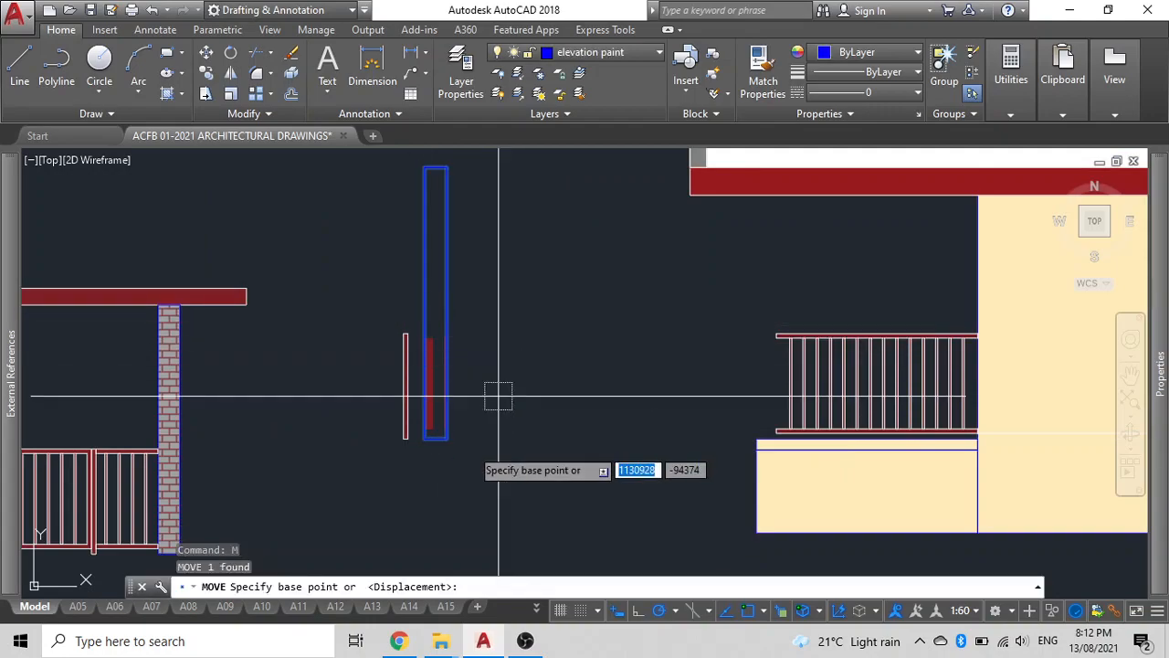
left_click(447, 437)
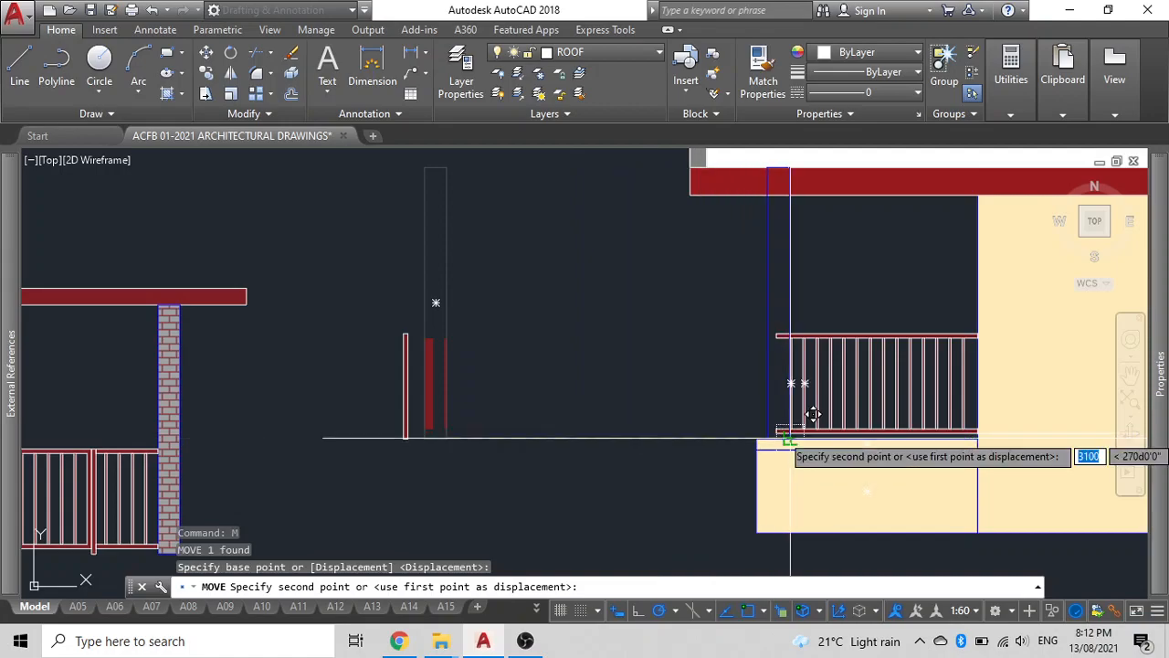
scroll(744, 430, "up", 5)
left_click(775, 402)
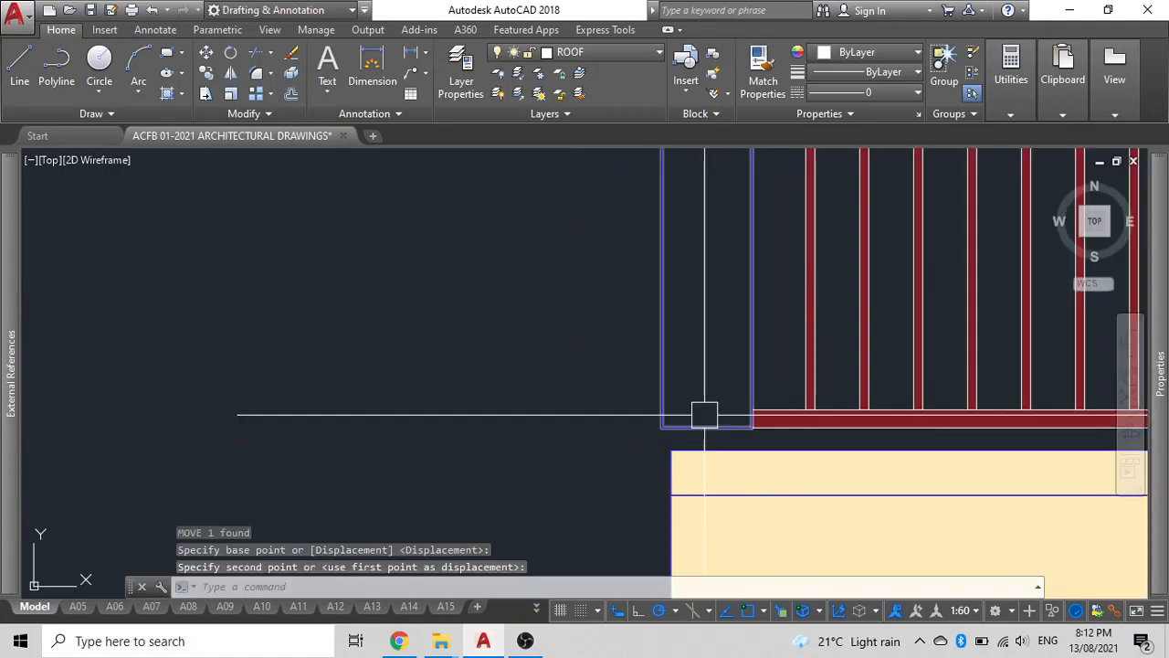
key("Return")
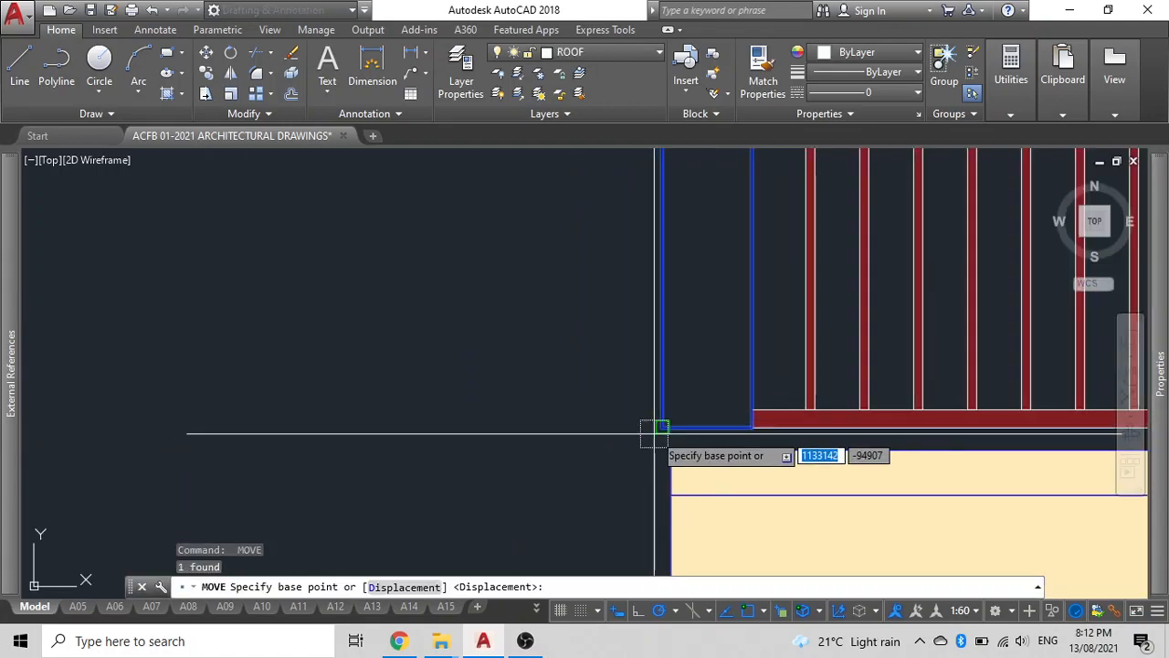
left_click(662, 426)
left_click(705, 420)
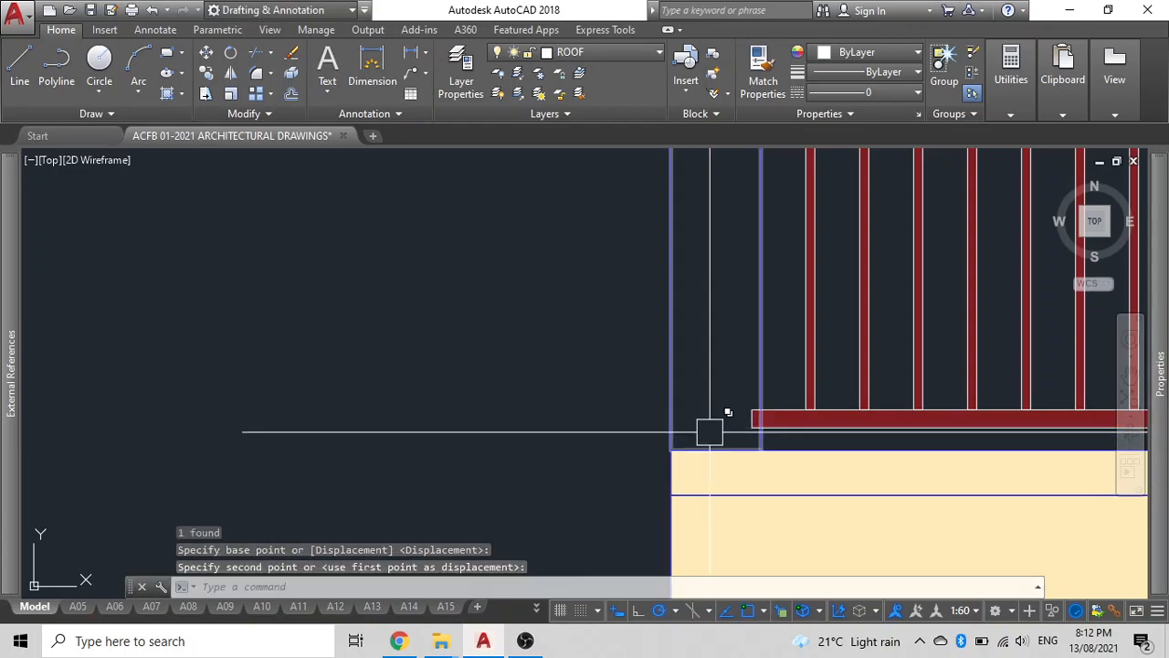
Step: Erase the loose red hatch strips beside the standalone vertical bar between the two elevations
scroll(722, 402, "down", 4)
scroll(726, 430, "down", 2)
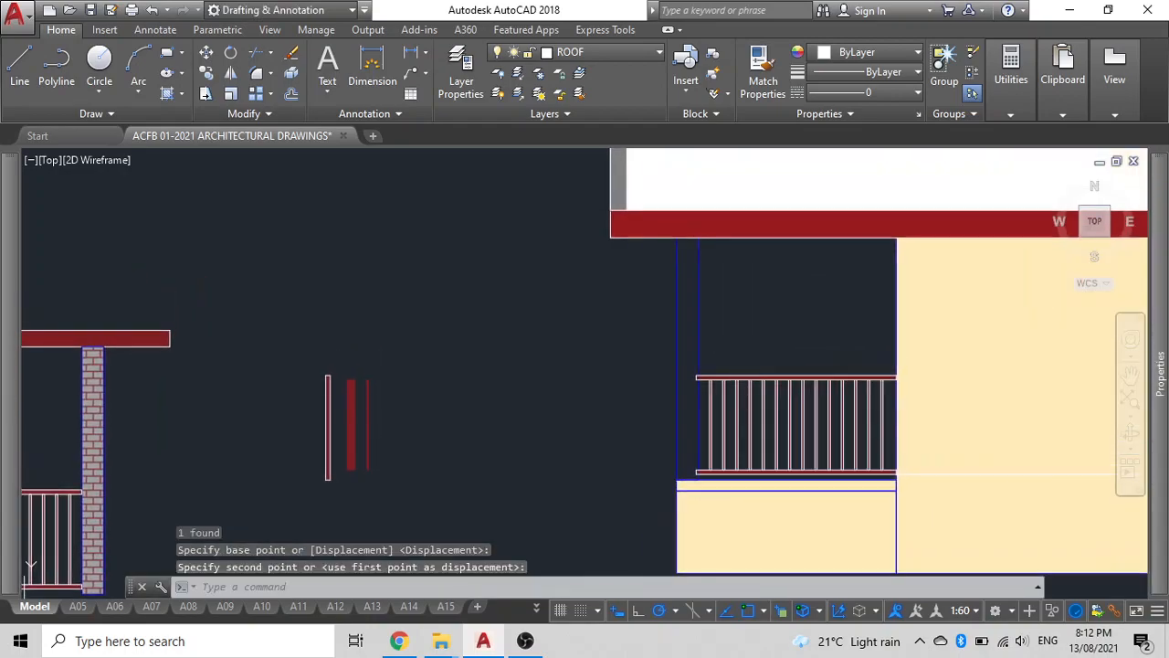
left_click(362, 408)
key("Delete")
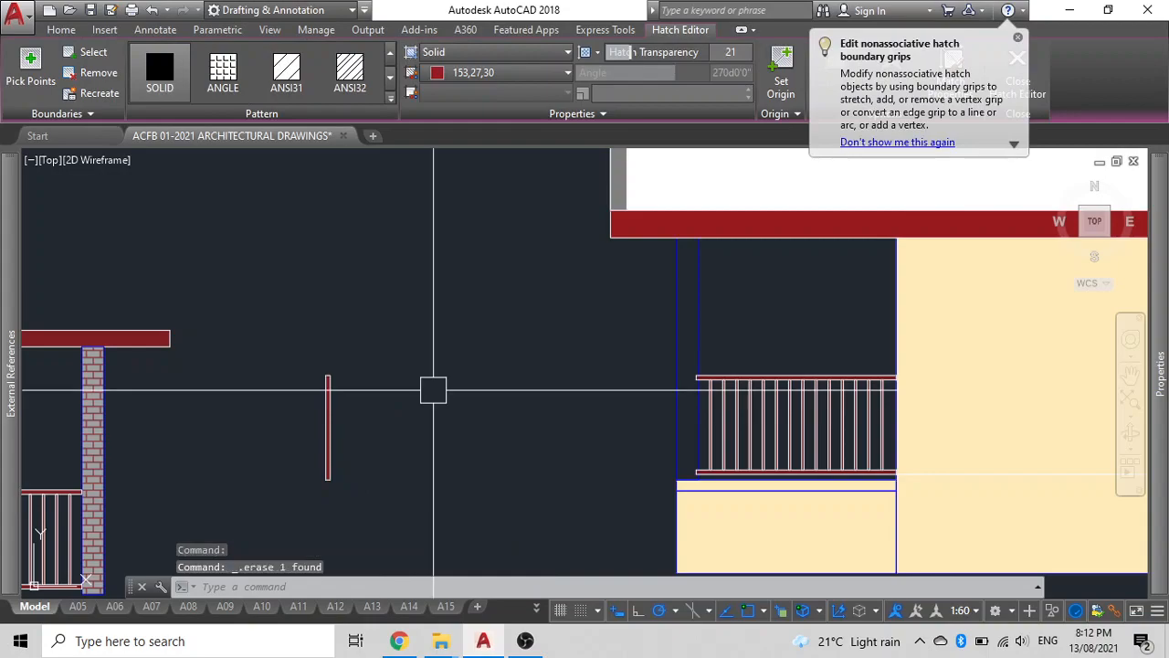
Step: Ungroup the shortened railing on the porch
scroll(673, 386, "up", 5)
left_click(556, 463)
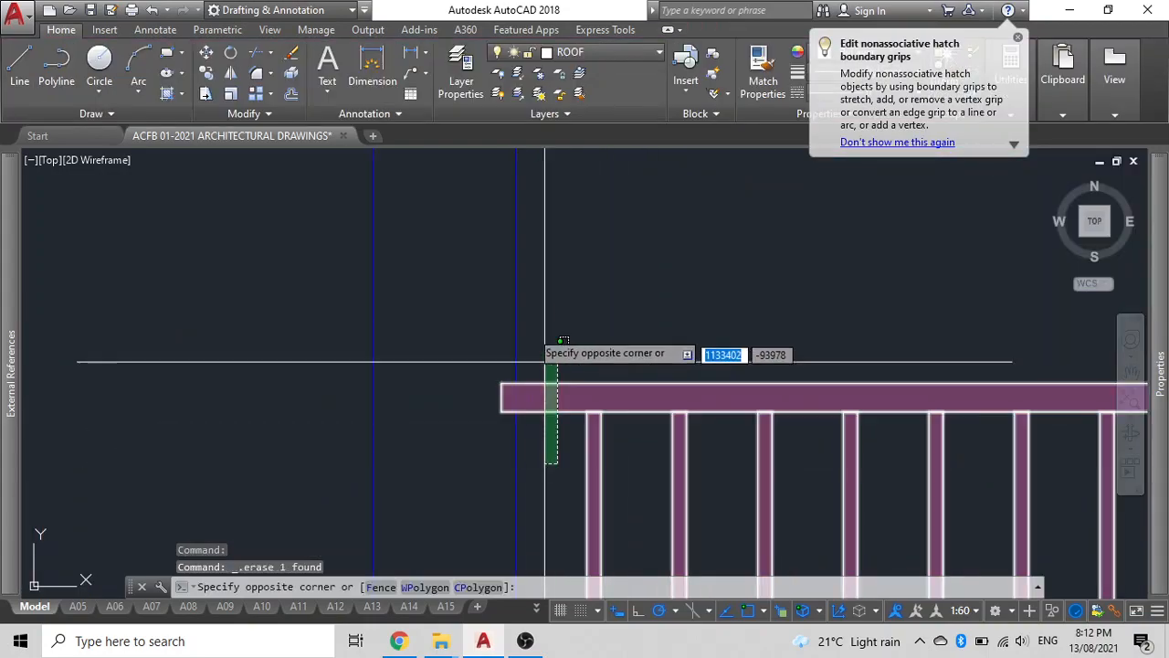
scroll(527, 324, "down", 5)
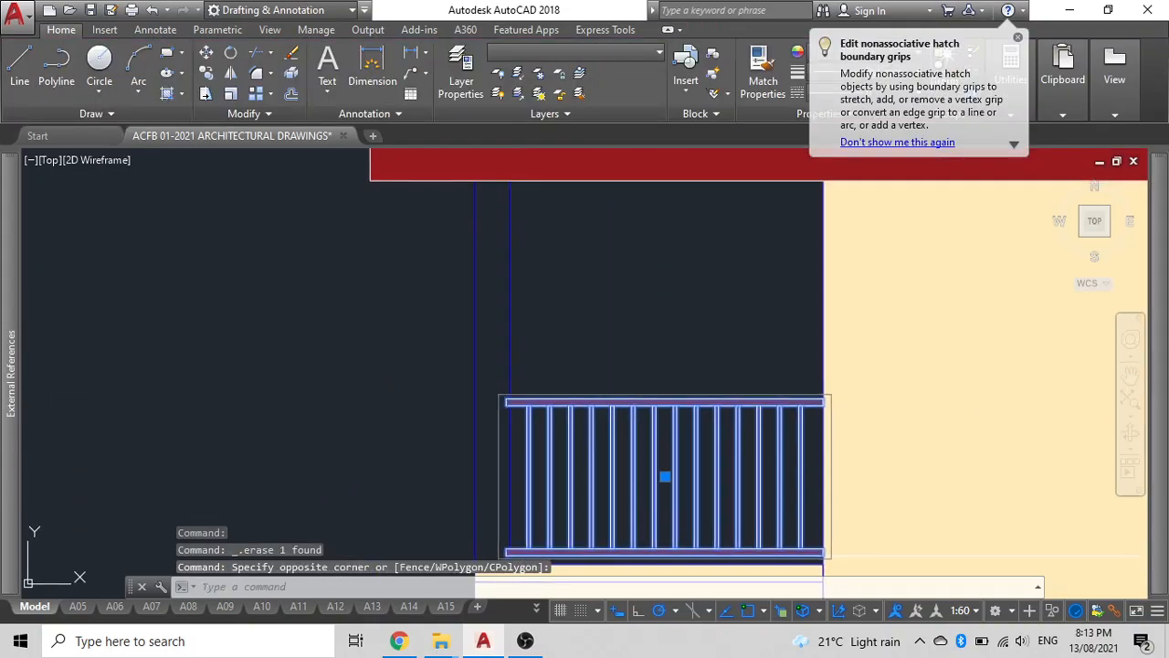
middle_click_drag(553, 393, 630, 370)
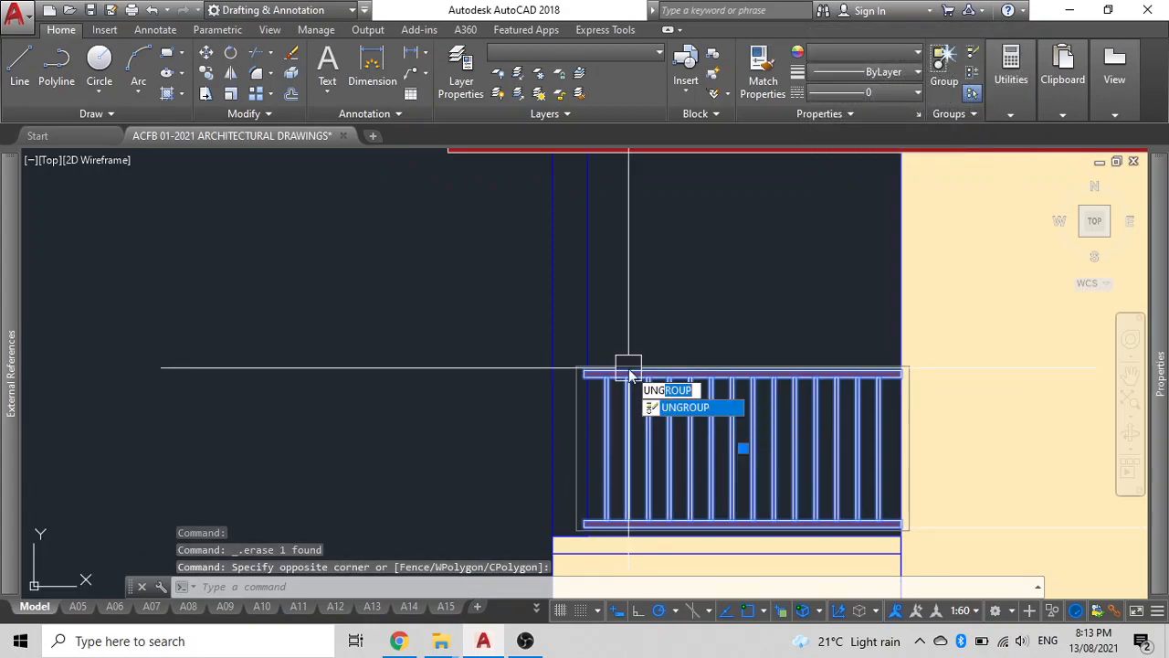
key("Return")
Step: Stretch the left end of the upper rail and its hatch back to the right edge of the post
scroll(587, 372, "up", 5)
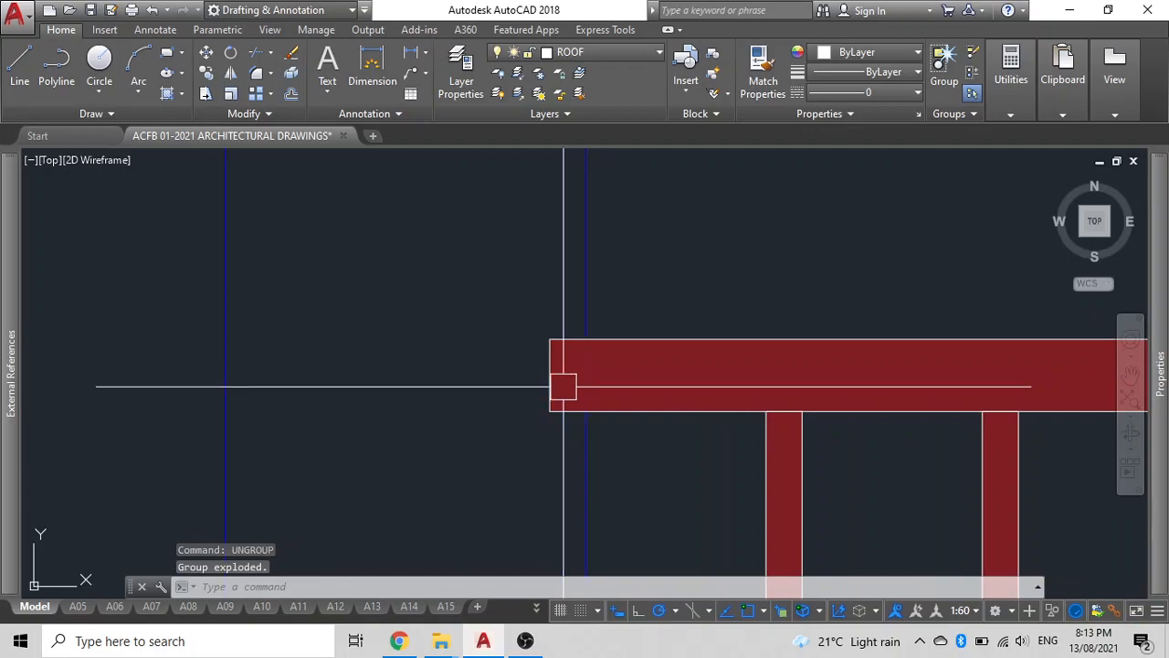
left_click(569, 406)
left_click(530, 321)
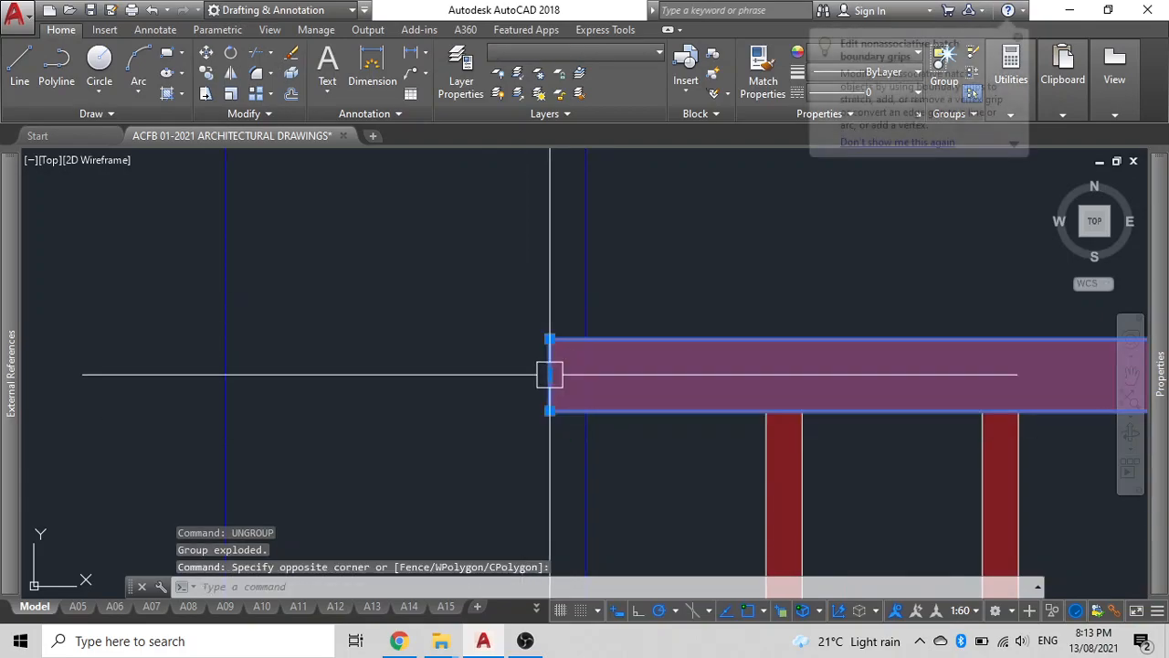
left_click(549, 374)
scroll(586, 374, "down", 3)
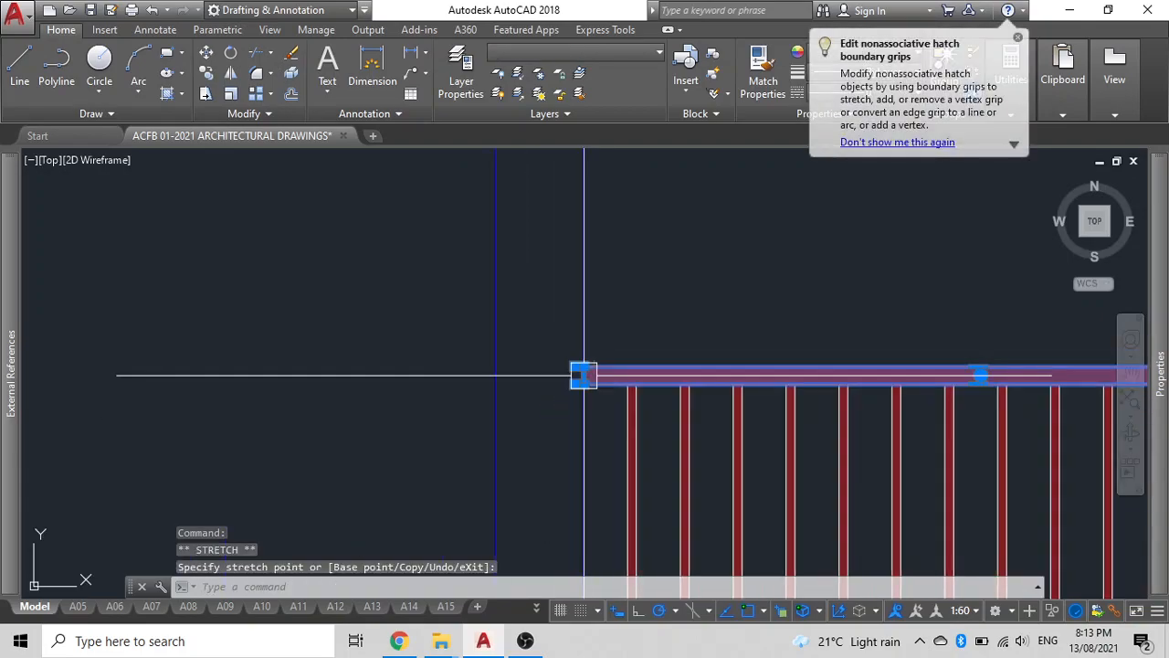
scroll(580, 377, "up", 5)
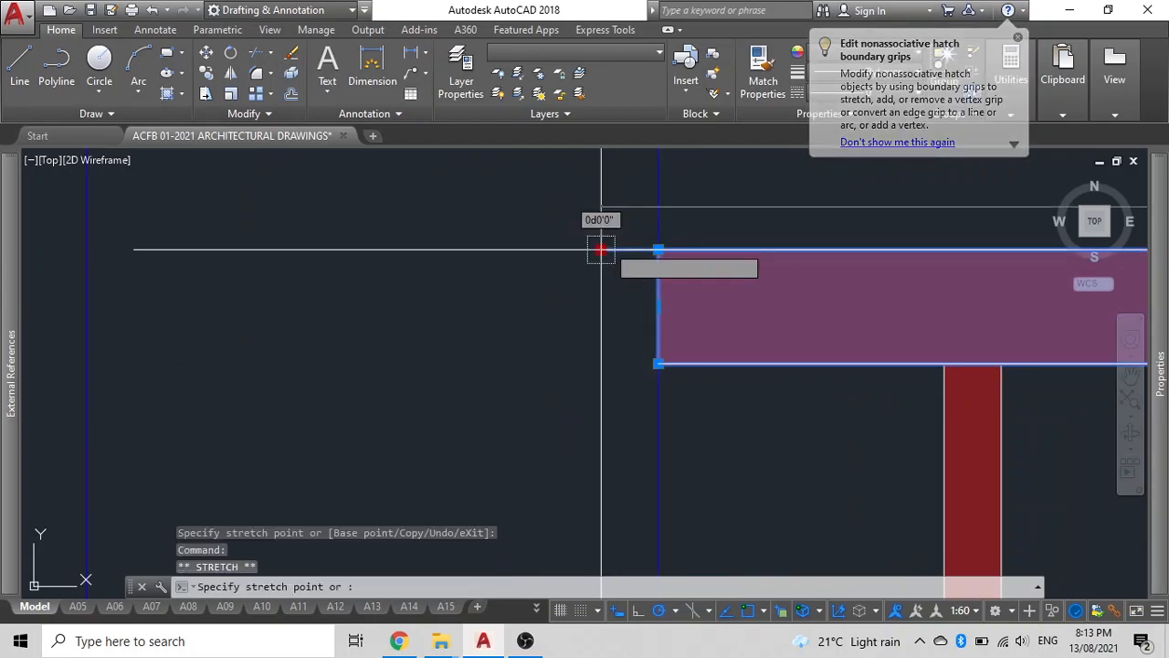
Step: Stretch the left end of the lower rail and its hatch back to the right edge of the post
scroll(529, 353, "down", 5)
scroll(529, 353, "down", 2)
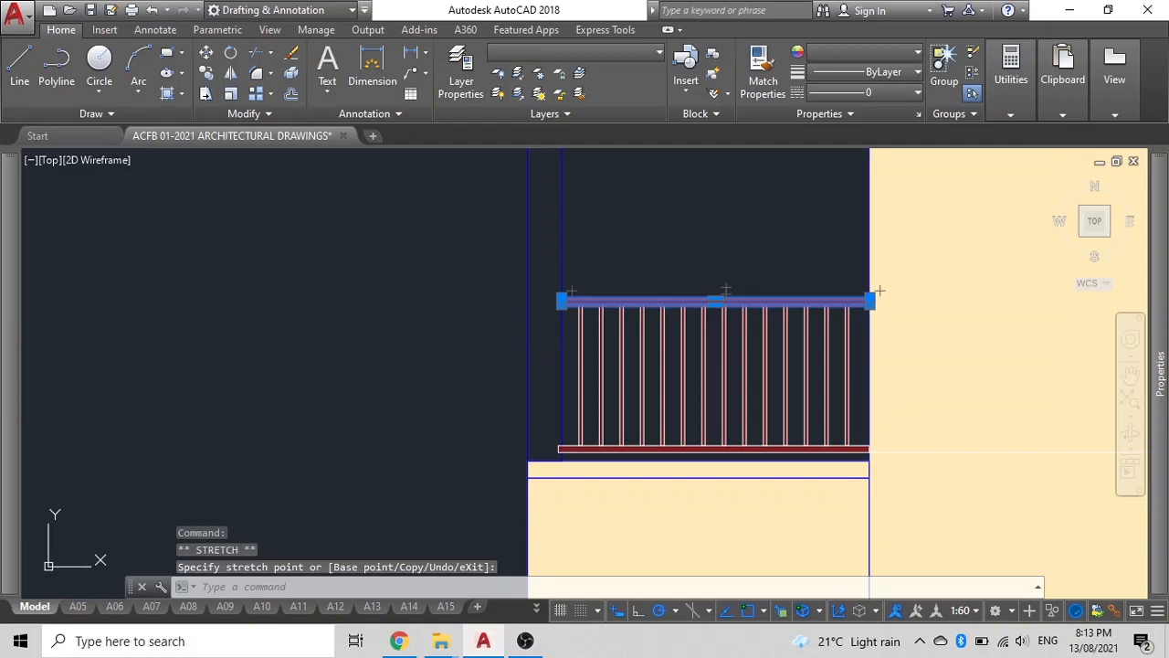
scroll(572, 490, "up", 8)
middle_click_drag(601, 425, 475, 226)
left_click(604, 369)
left_click(543, 169)
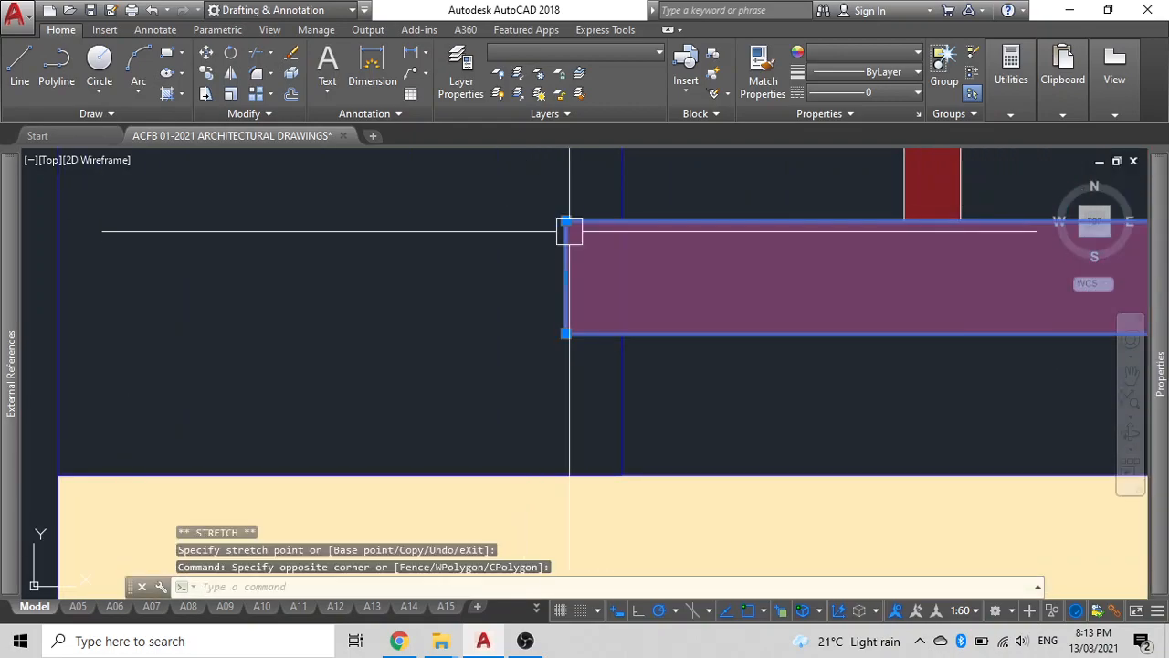
left_click(566, 277)
left_click(622, 277)
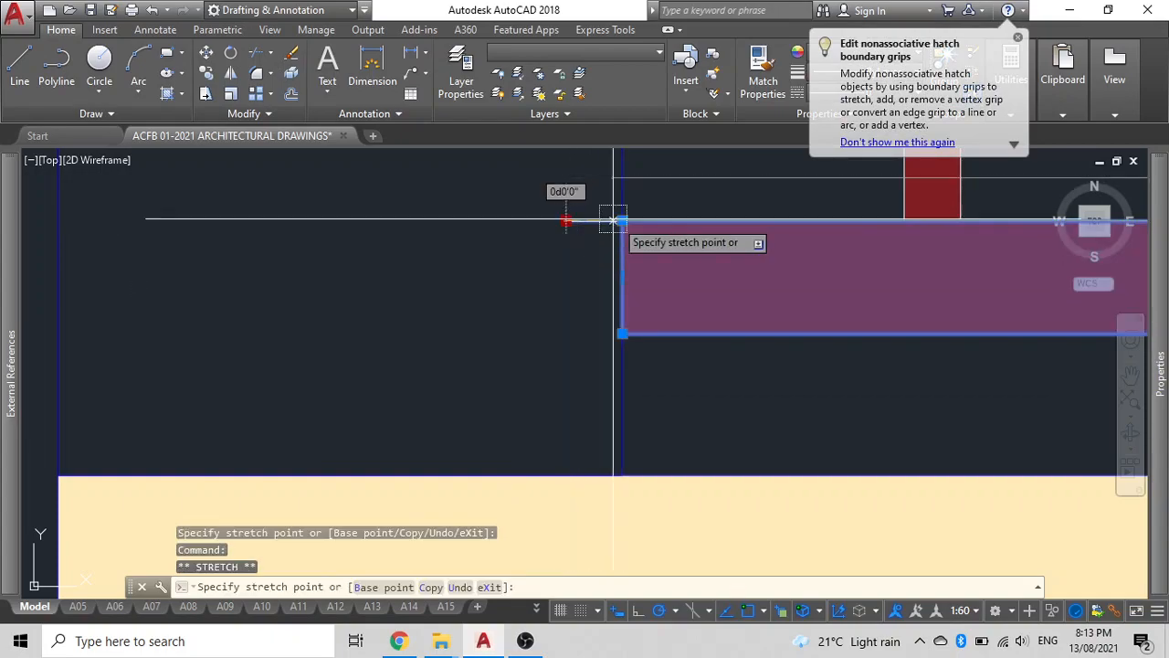
key("Escape")
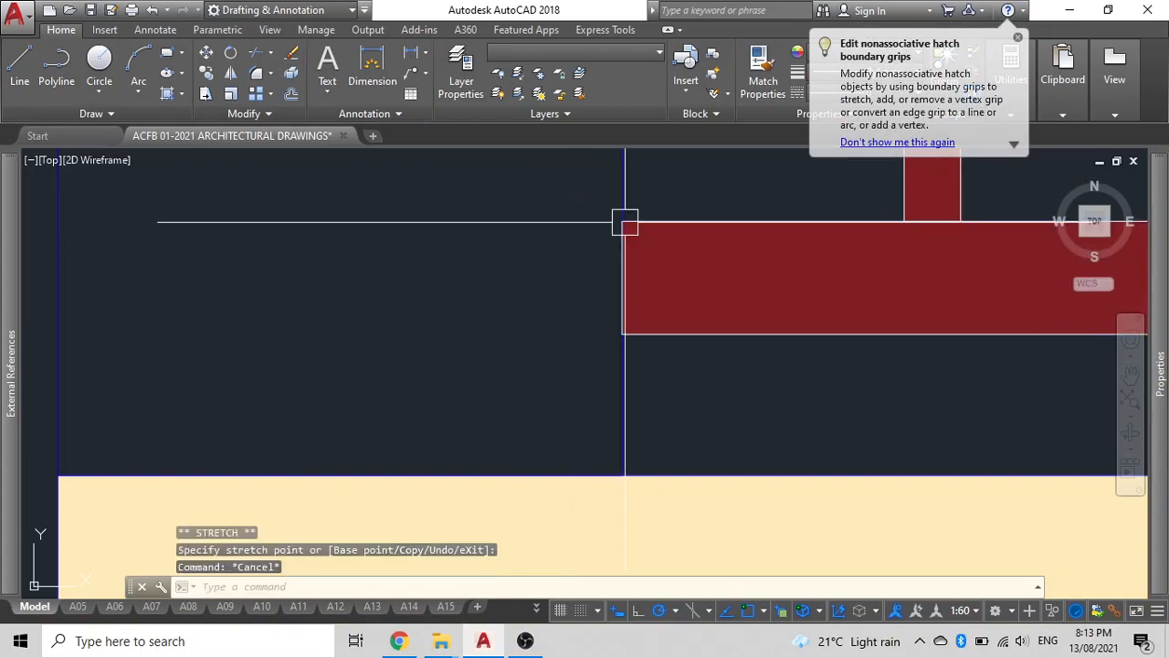
Step: Copy the red hatch of the standalone vertical bar by its lower-left corner to the left end of the porch railing
scroll(410, 357, "down", 5)
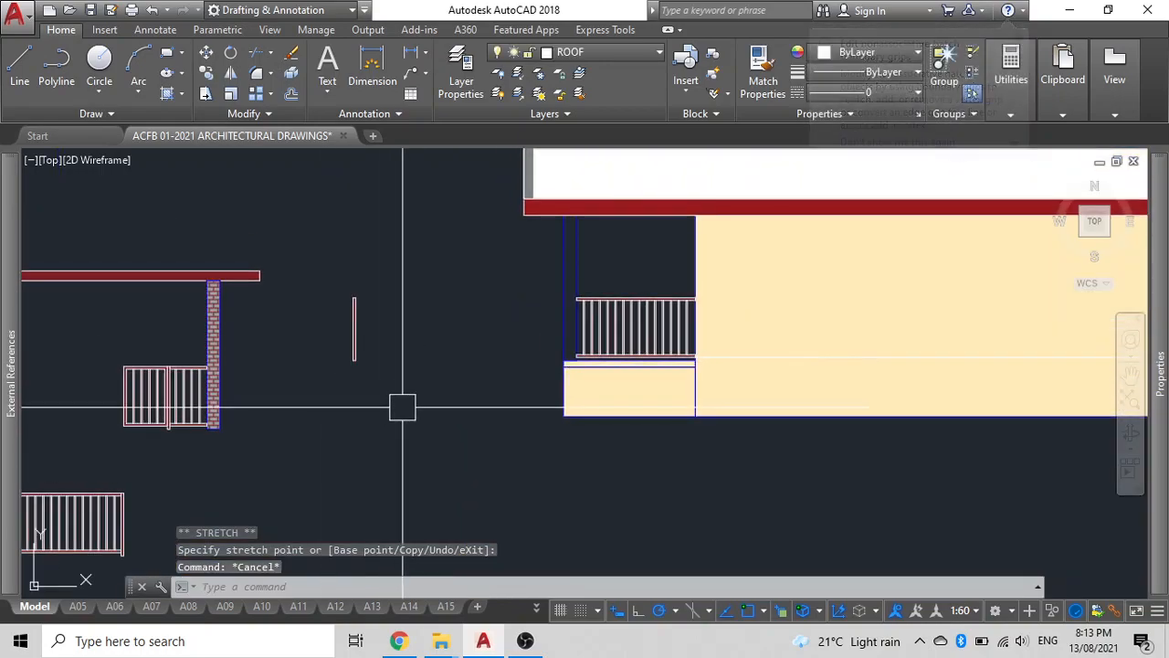
scroll(335, 289, "up", 8)
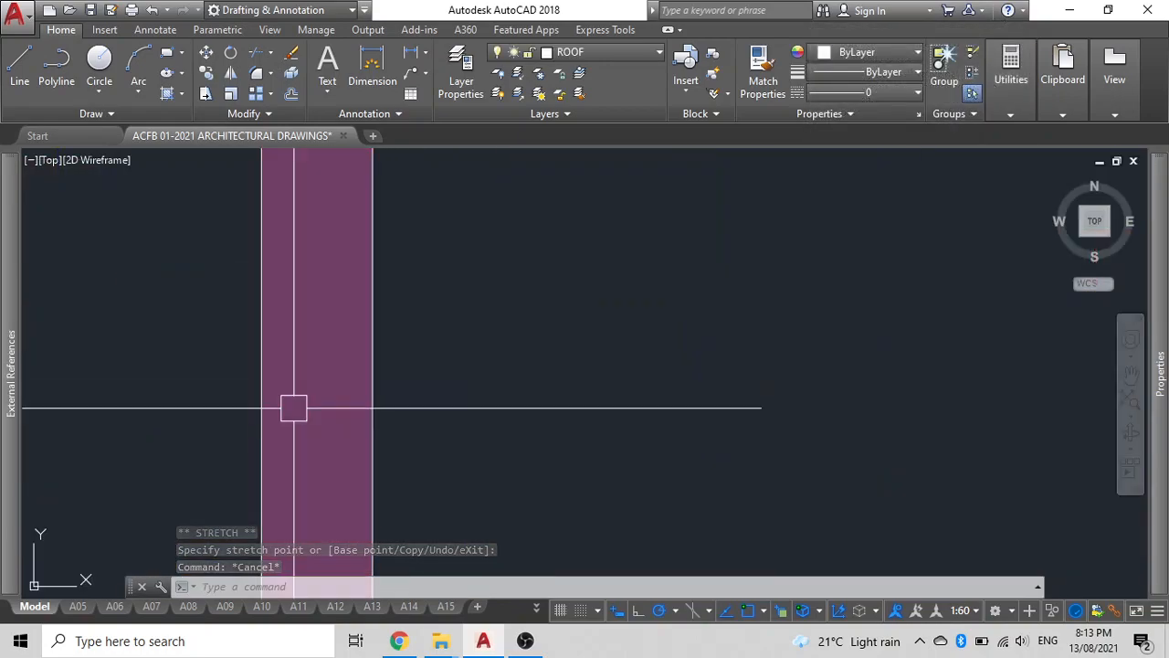
left_click(293, 408)
scroll(465, 381, "down", 3)
type("co")
key("Return")
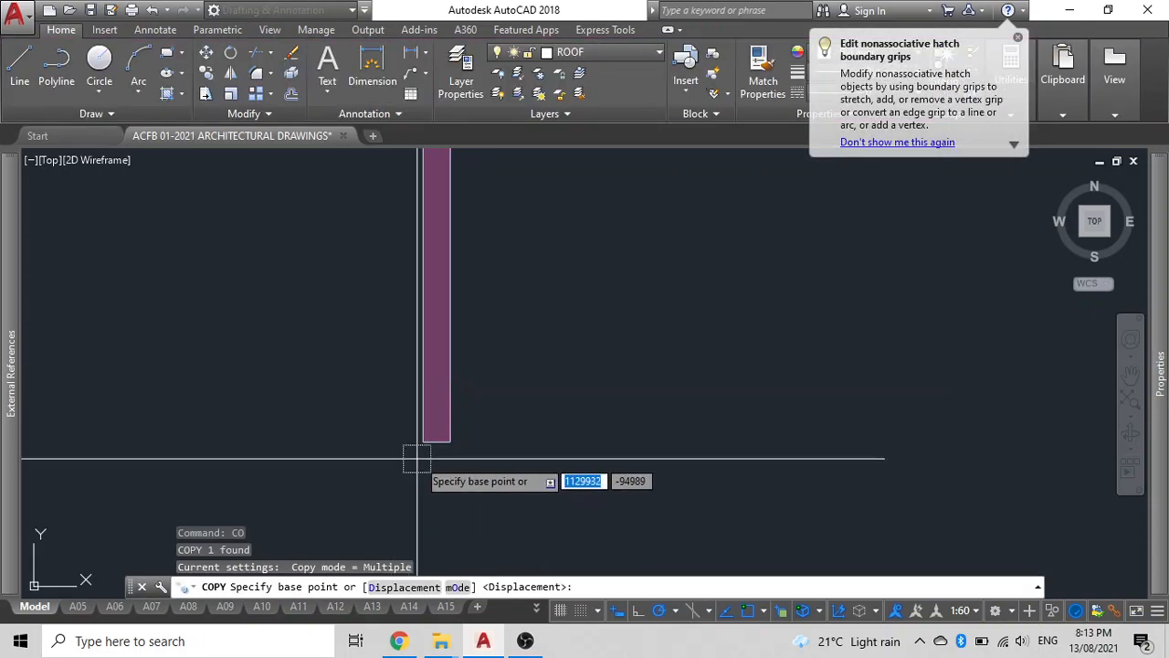
left_click(423, 442)
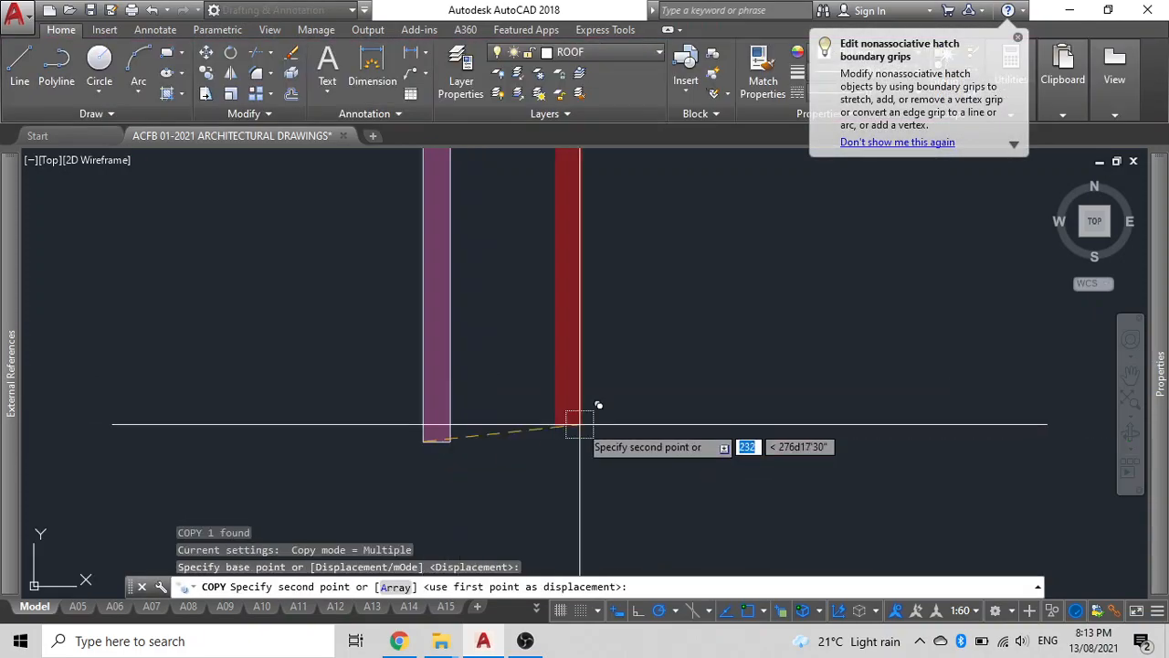
scroll(410, 426, "down", 3)
scroll(929, 399, "up", 5)
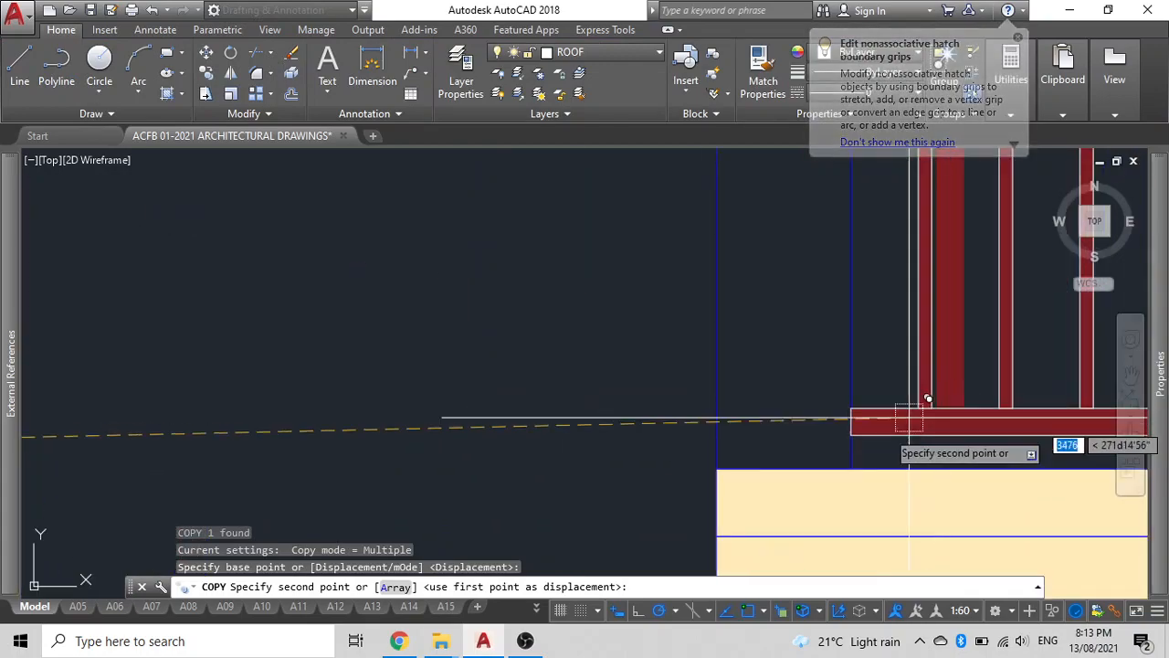
Step: Place the copied red hatch at the porch column's base corner and stretch its right edge to the column's full width
left_click(718, 471)
key("Escape")
left_click(746, 381)
mouse_move(766, 320)
middle_mouse_down()
mouse_move(671, 490)
mouse_move(647, 559)
middle_mouse_up()
left_click(625, 386)
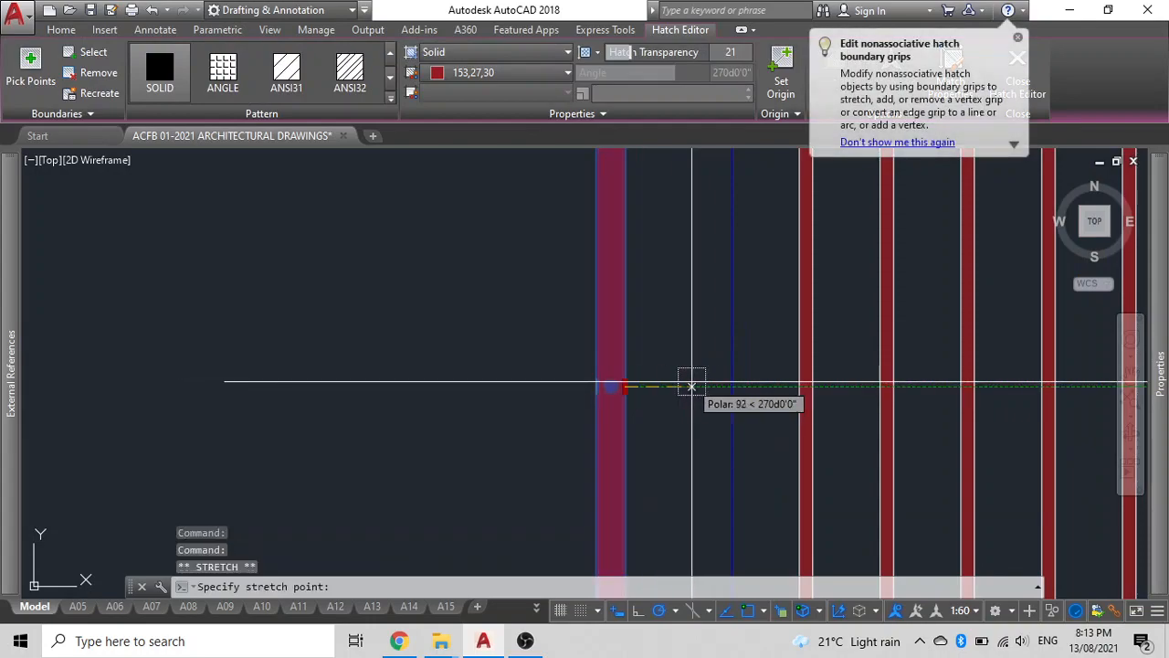
left_click(732, 387)
Step: Stretch the column hatch's top edge up to the underside of the red roof beam
scroll(675, 393, "down", 5)
middle_click_drag(665, 411, 627, 525)
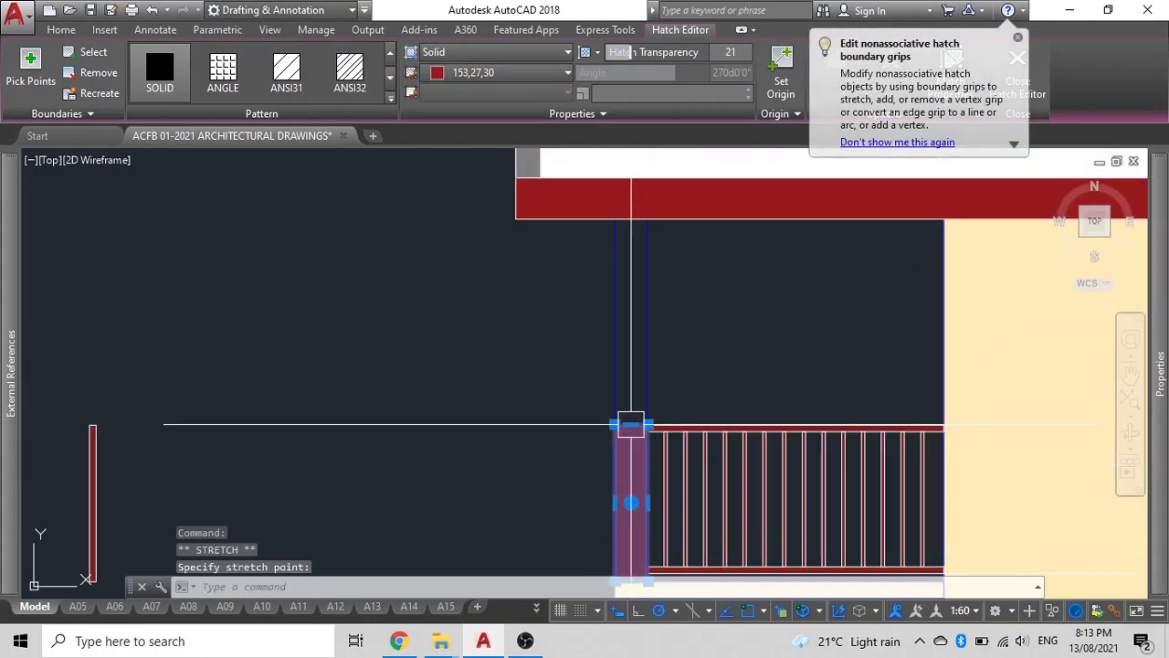
left_click(631, 422)
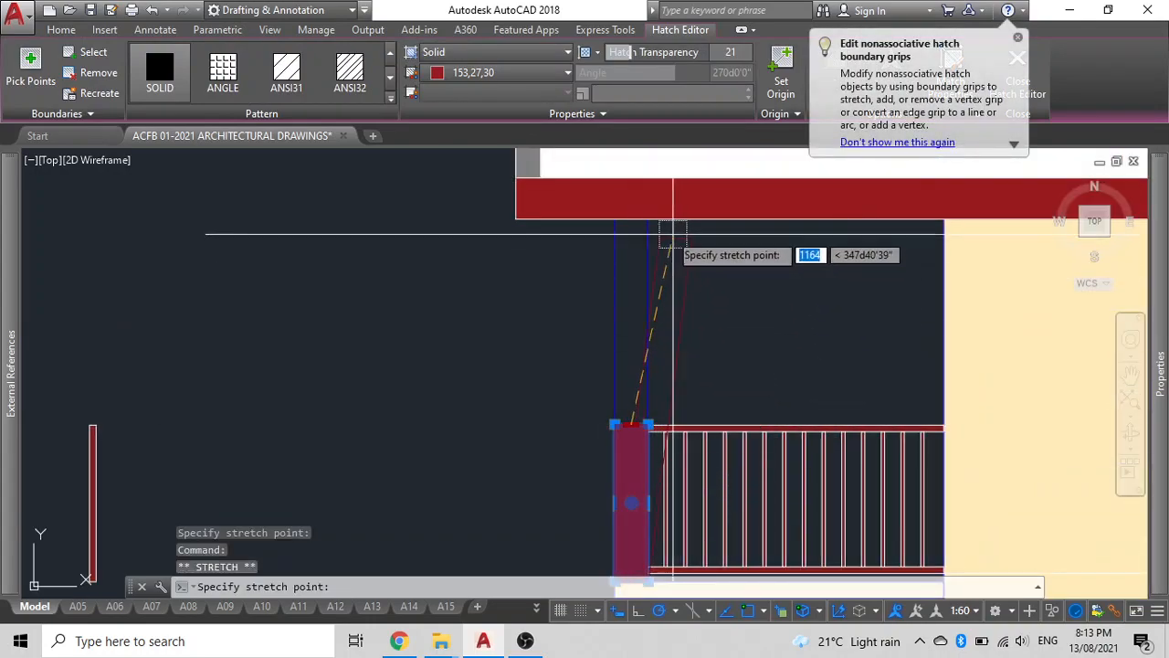
left_click(630, 217)
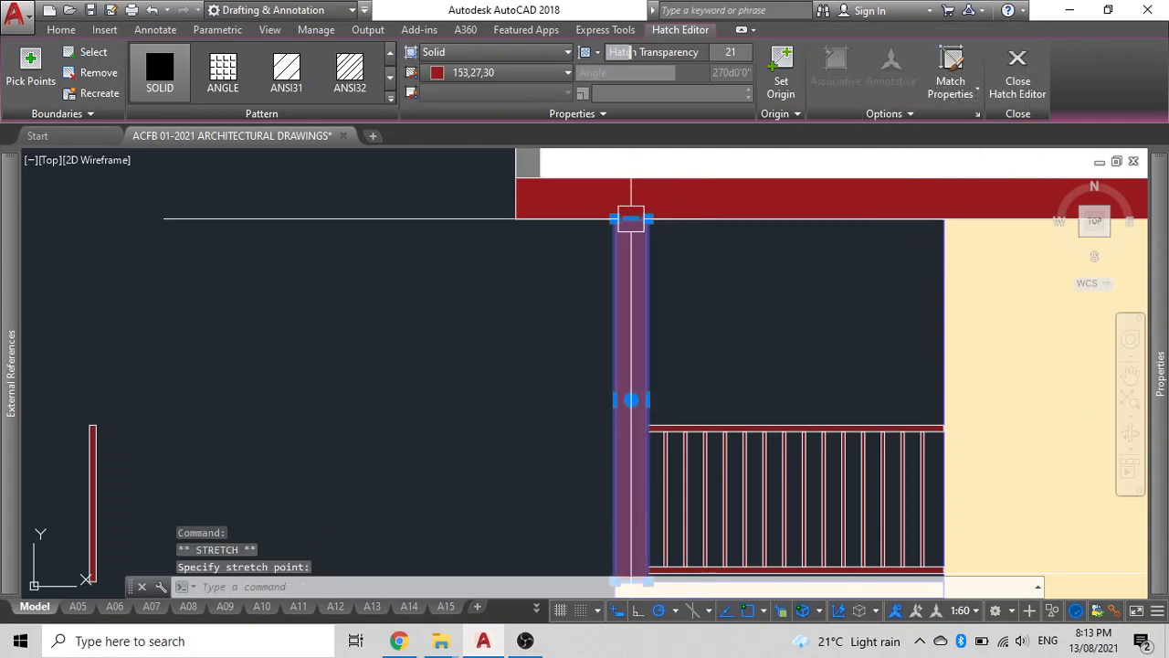
Step: Send the porch column hatch to the back of the draw order
scroll(634, 291, "up", 4)
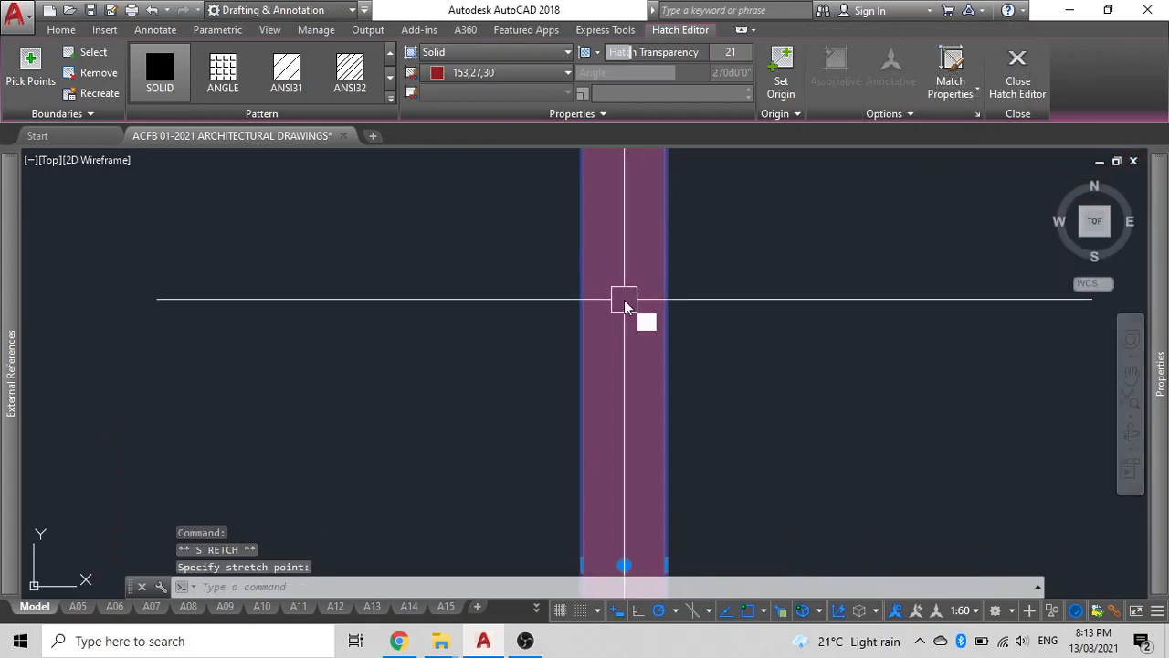
type("dr")
key("Return")
left_click(667, 395)
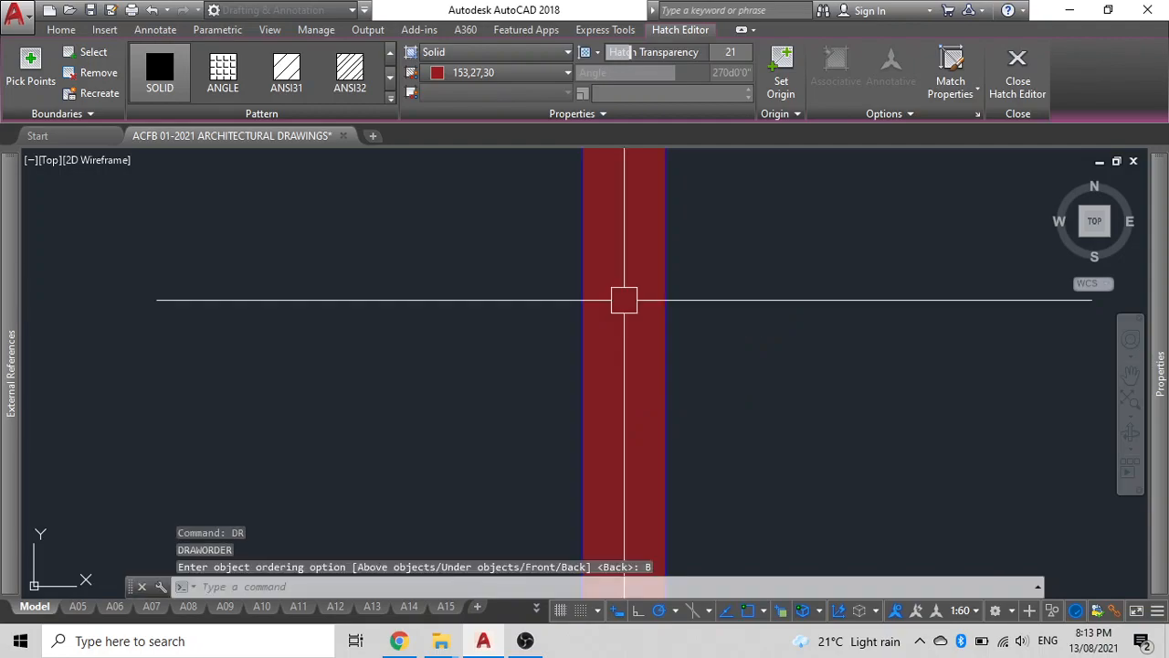
scroll(624, 300, "down", 5)
left_click(436, 503)
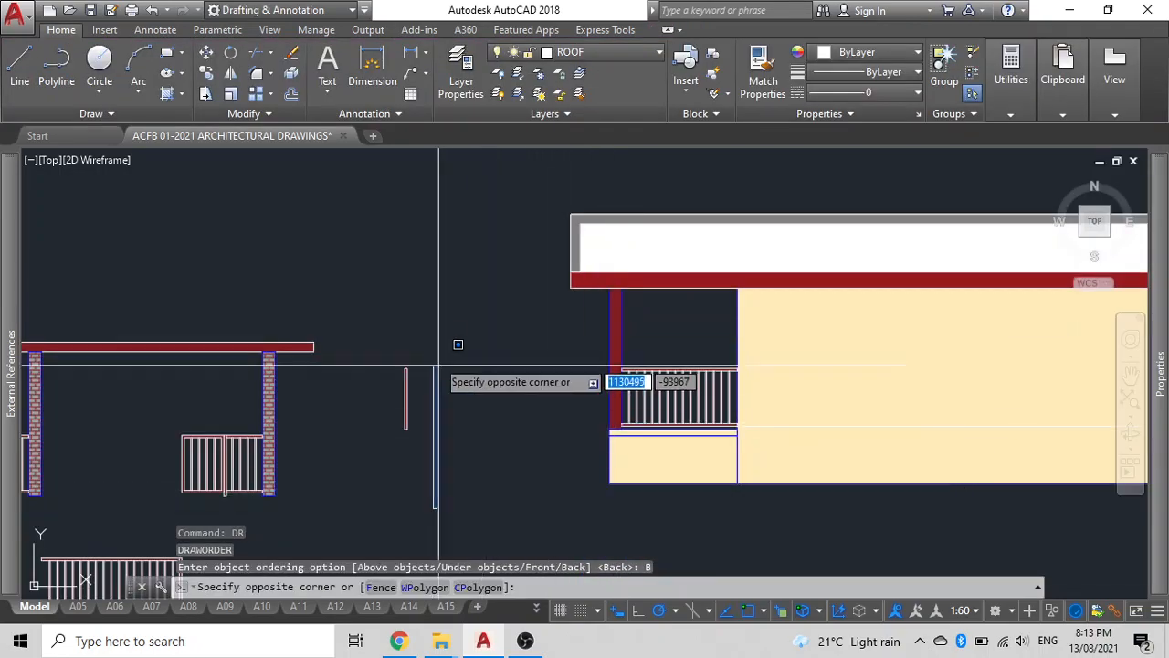
left_click(439, 358)
scroll(407, 475, "down", 3)
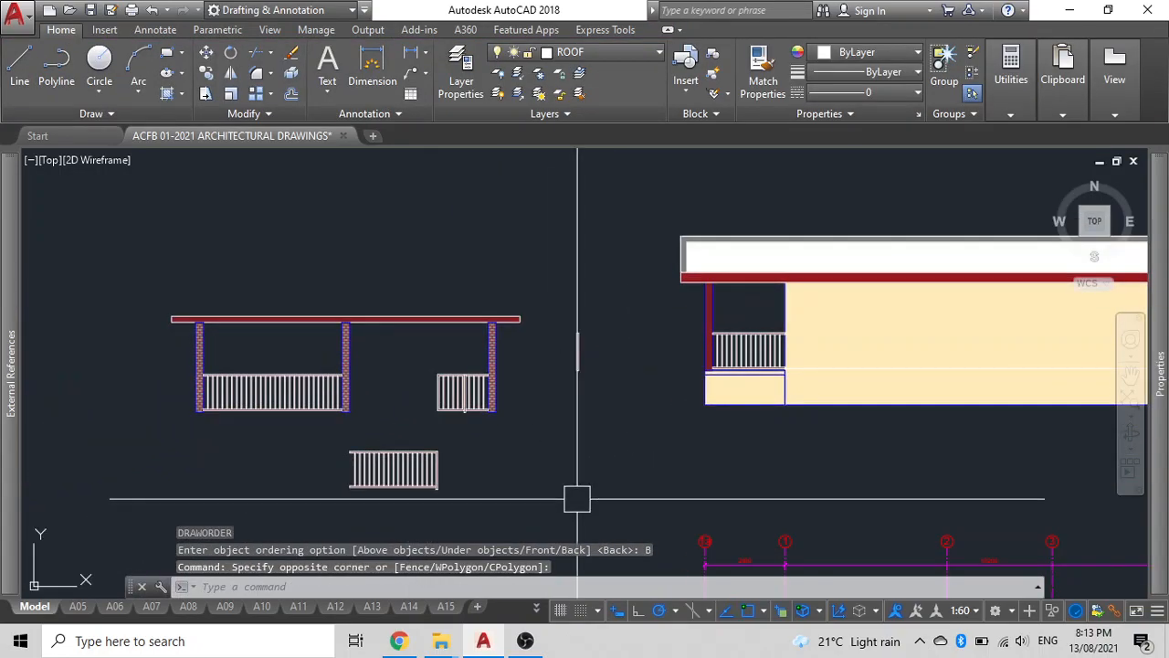
left_click(604, 517)
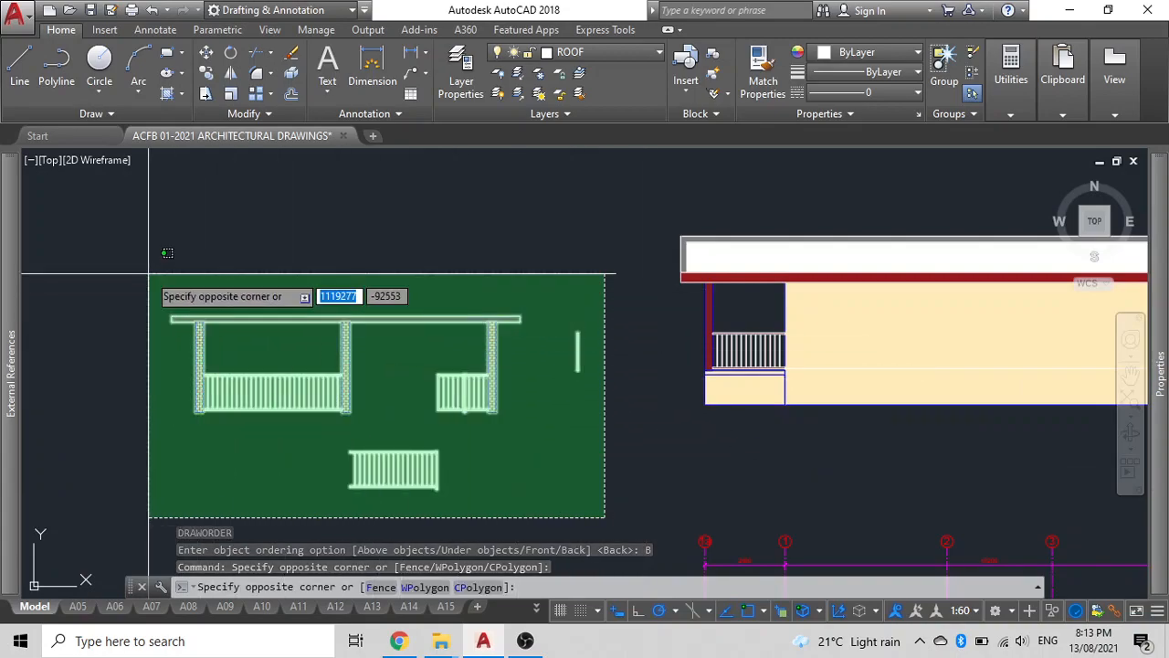
key("Escape")
Step: Erase the stray vertical baluster standing between the reference elevation and the side elevation
scroll(590, 336, "up", 5)
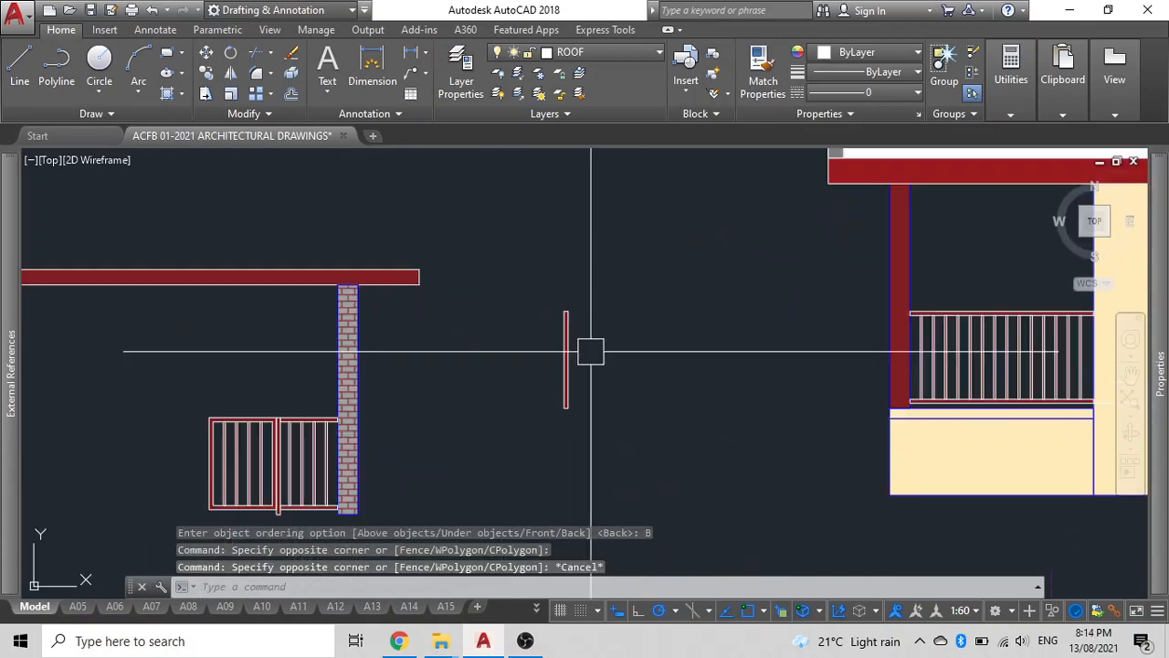
left_click(517, 266)
key("Delete")
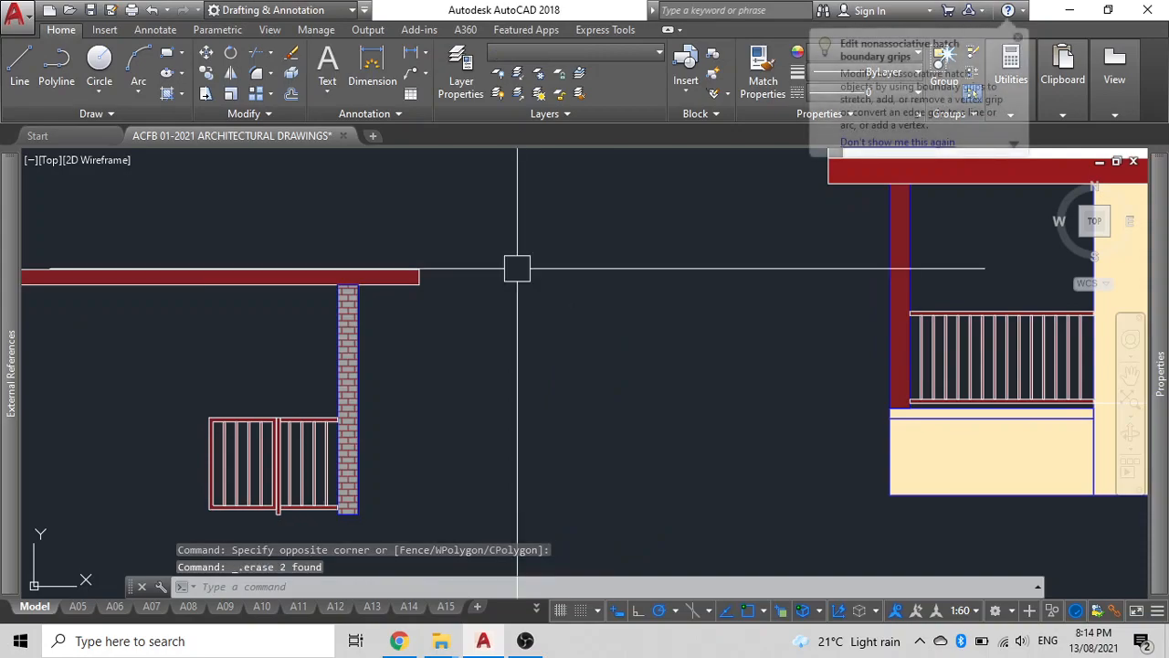
scroll(798, 310, "up", 6)
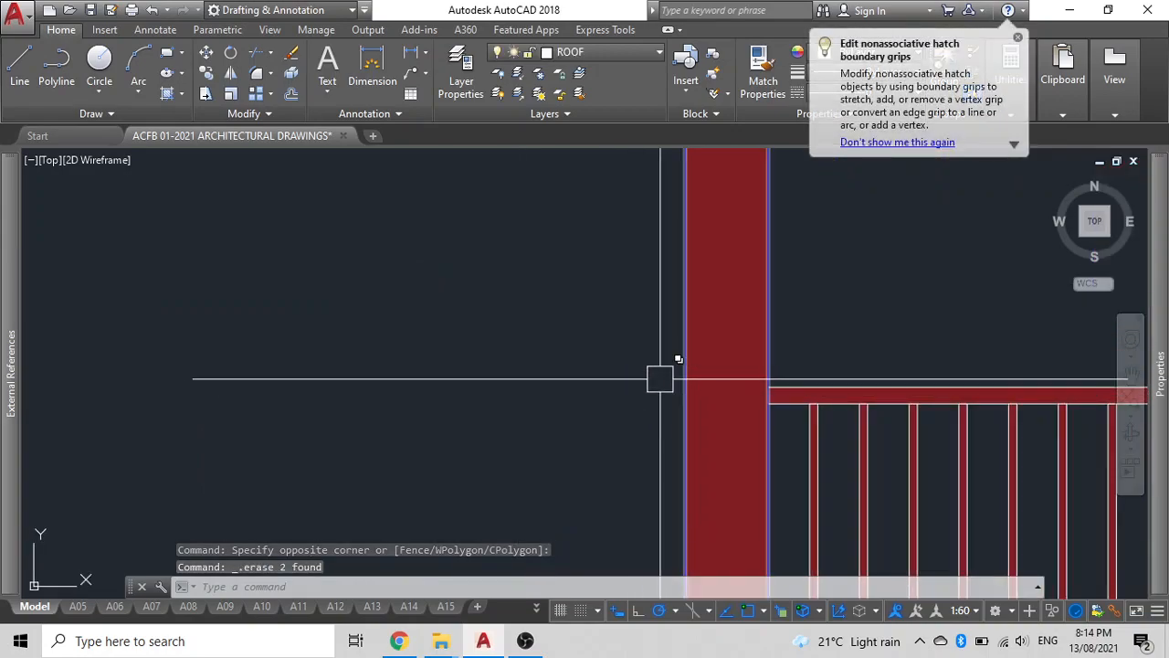
left_click(714, 369)
scroll(722, 370, "down", 5)
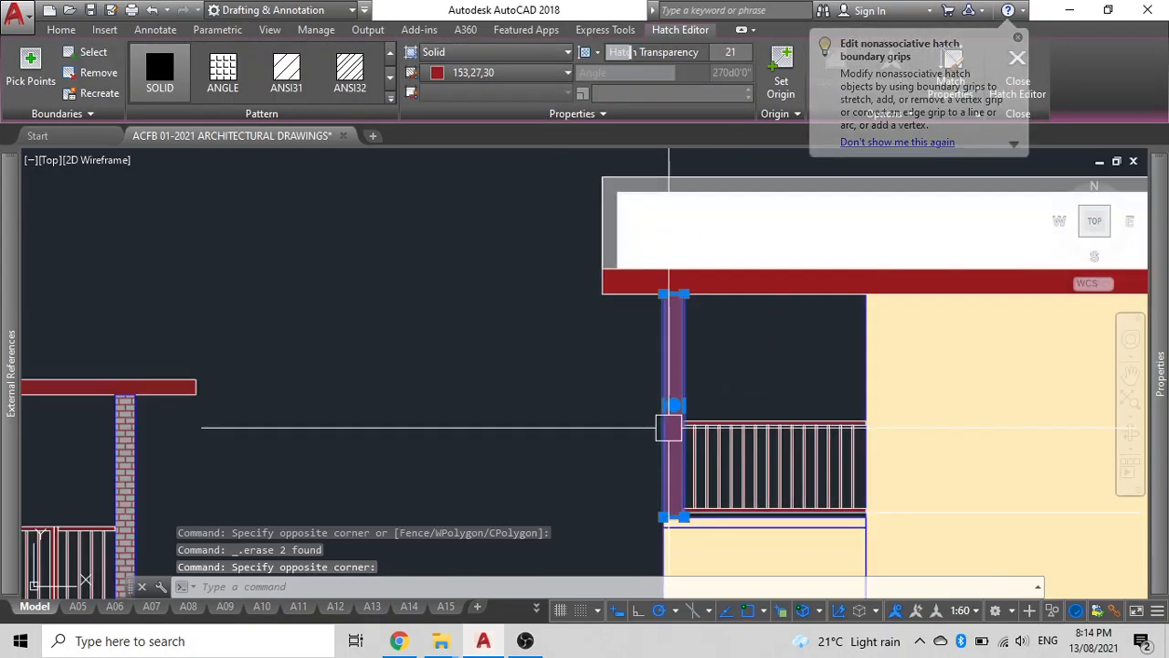
key("Escape")
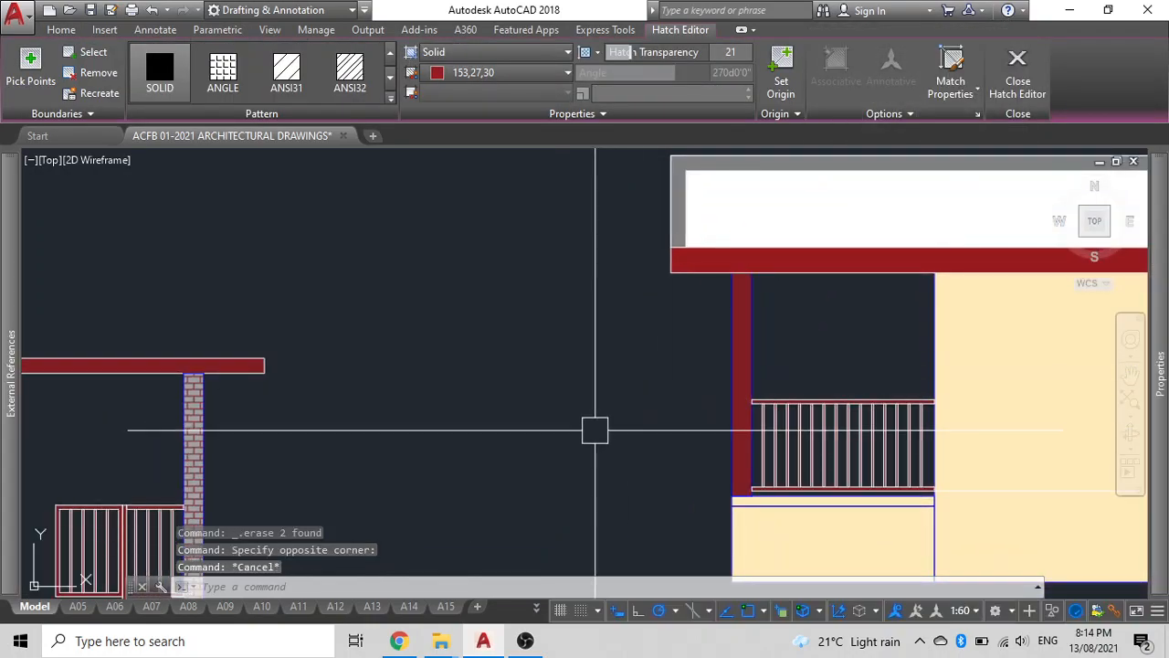
Step: Match the side elevation's porch column hatch to the brick hatch of the reference elevation's column
middle_click_drag(315, 414, 353, 366)
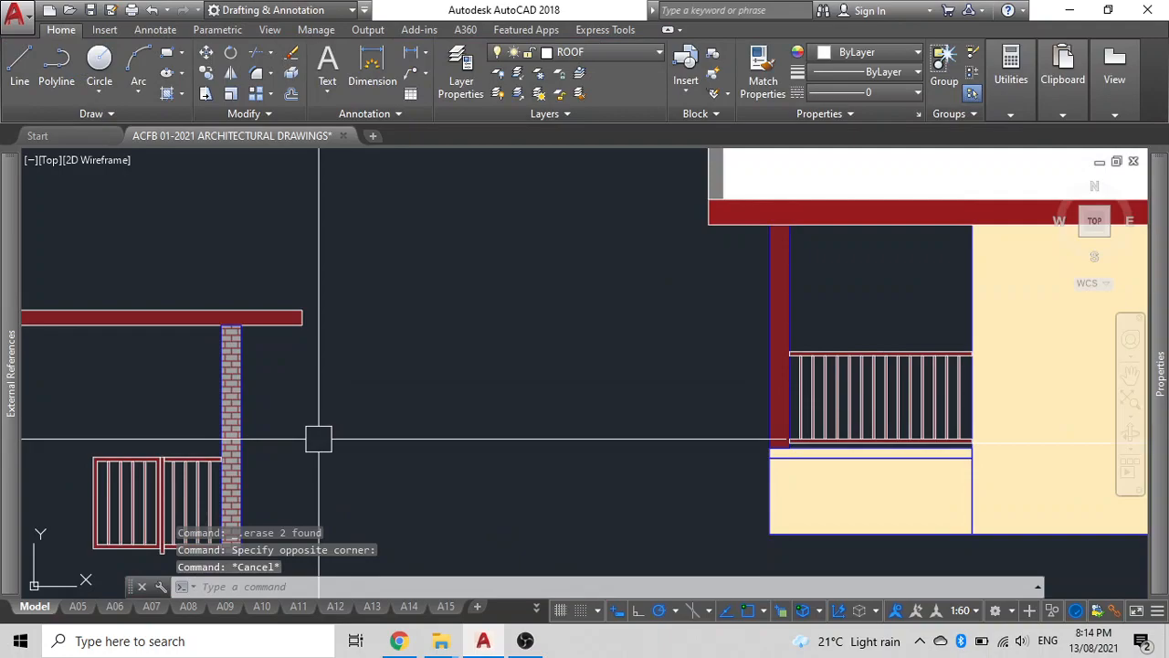
type("ma")
key("Return")
scroll(191, 418, "up", 3)
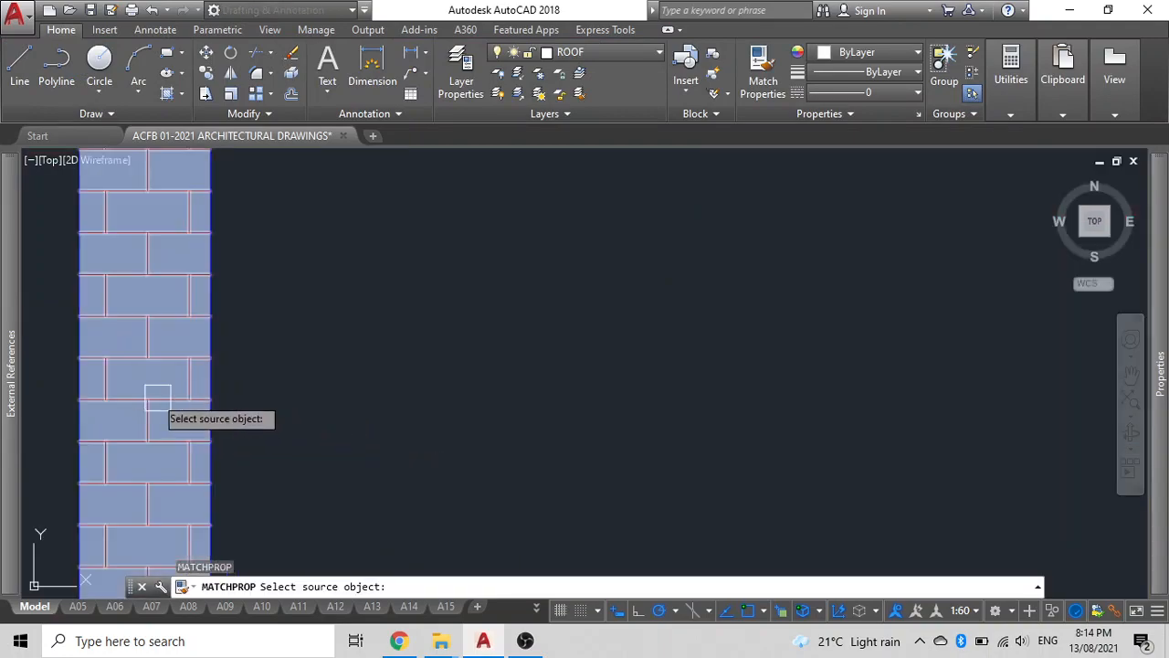
left_click(154, 392)
scroll(154, 392, "down", 3)
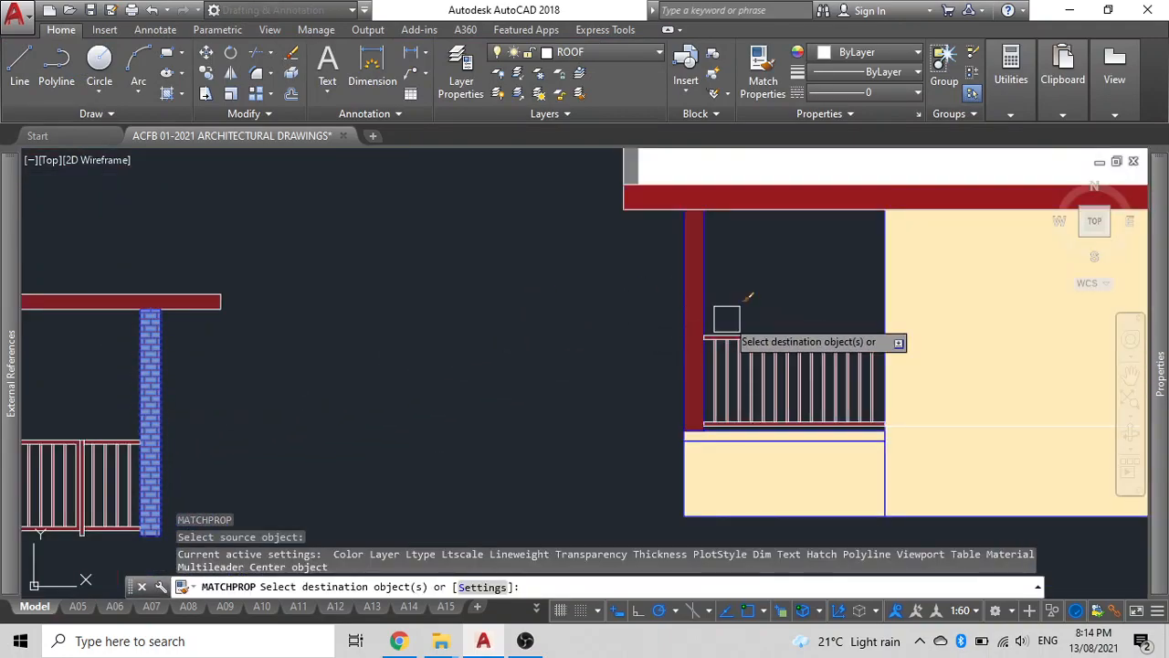
scroll(704, 329, "up", 6)
left_click(514, 332)
key("Escape")
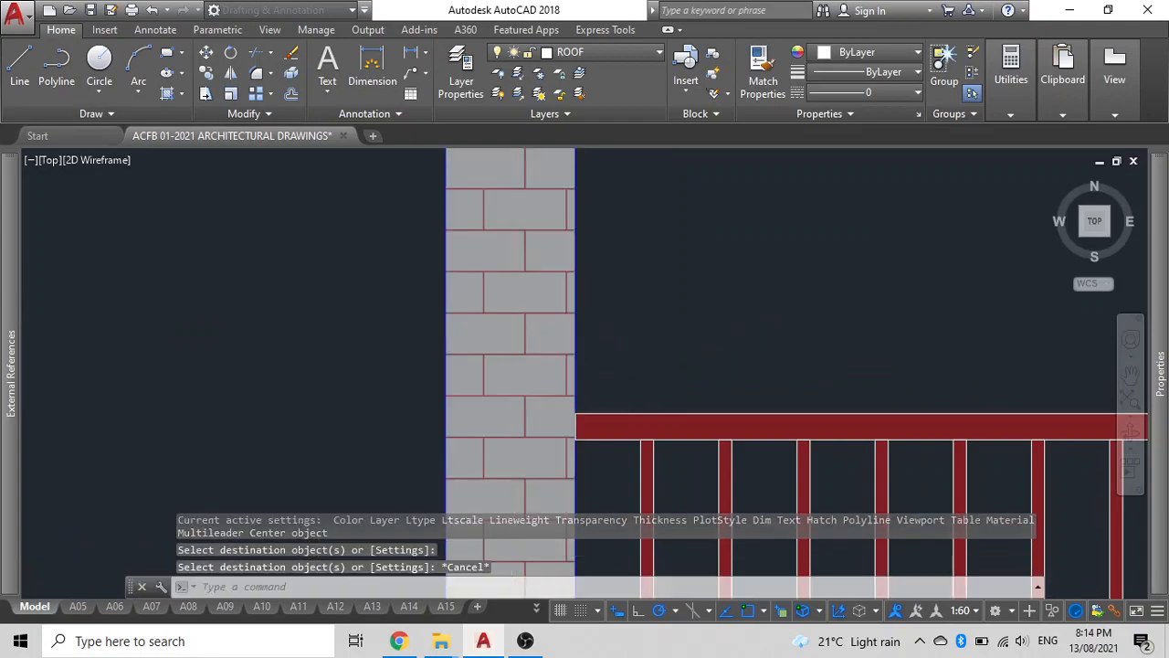
key("Escape")
Step: Erase the reference porch elevation and the loose railing below it
scroll(514, 331, "down", 10)
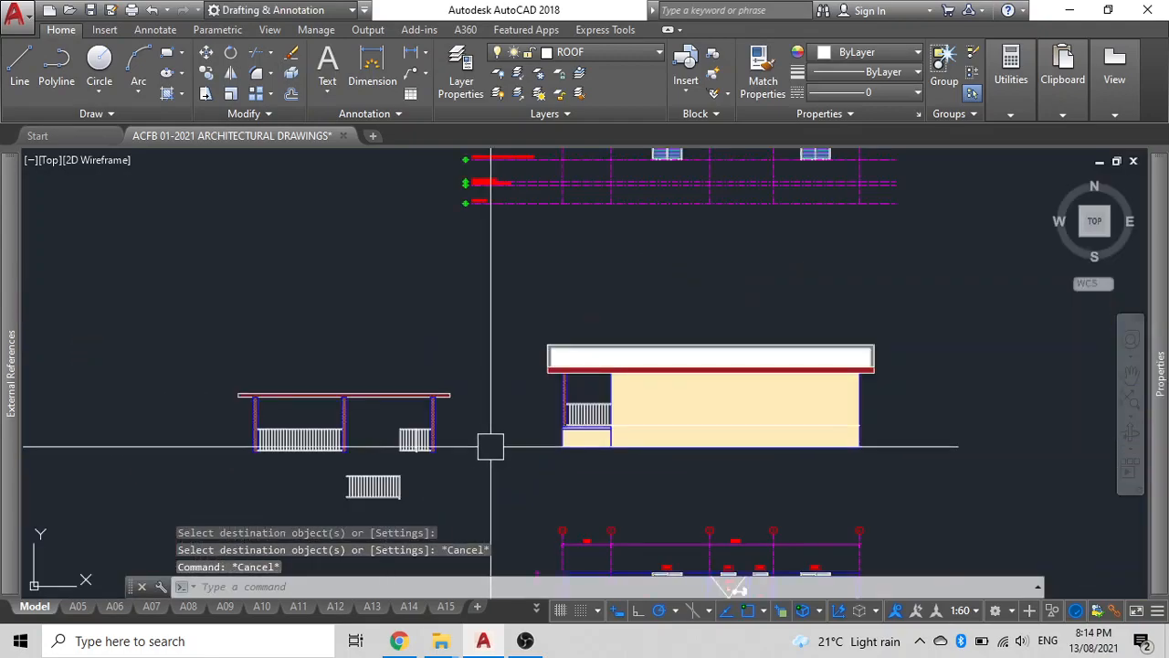
left_click(464, 457)
left_click(132, 331)
mouse_move(418, 469)
middle_mouse_down()
mouse_move(509, 407)
mouse_move(521, 384)
middle_mouse_up()
left_click(537, 470)
left_click(287, 321)
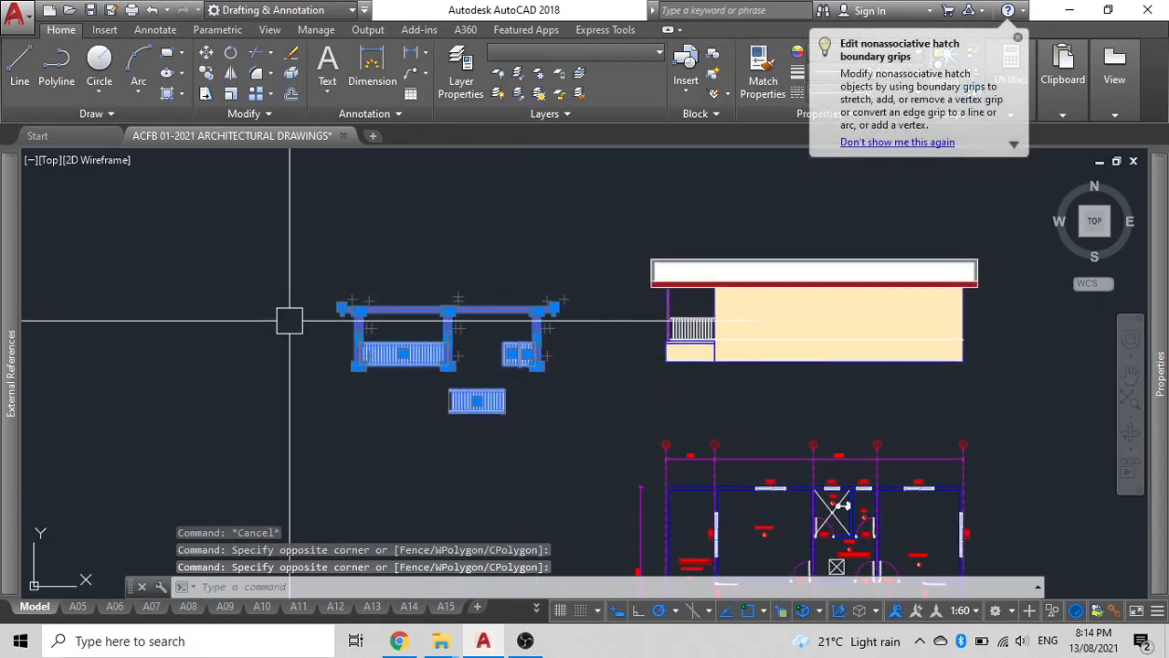
key("Delete")
scroll(622, 368, "down", 2)
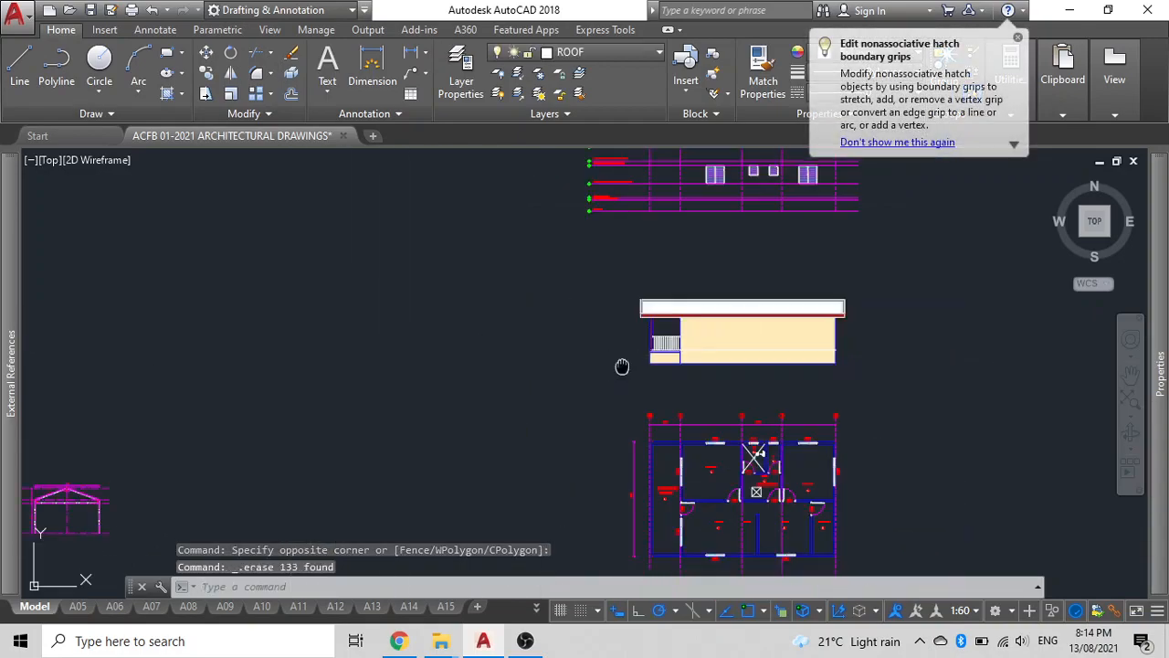
middle_click_drag(622, 367, 538, 452)
middle_click_drag(637, 350, 607, 373)
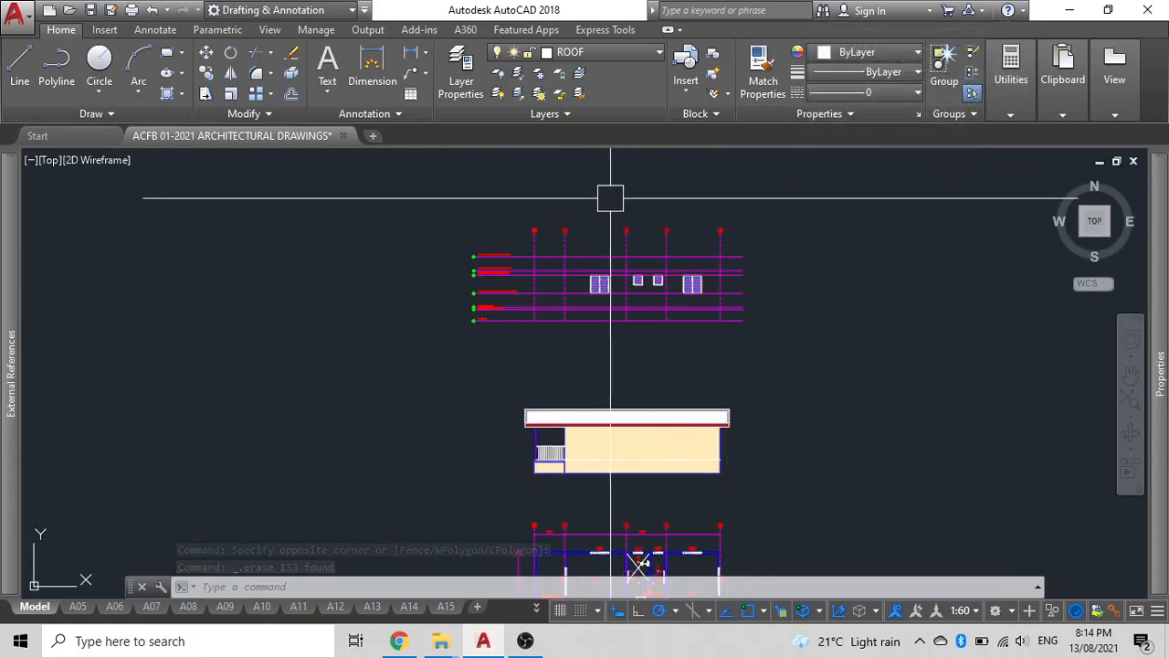
middle_click_drag(535, 392, 571, 316)
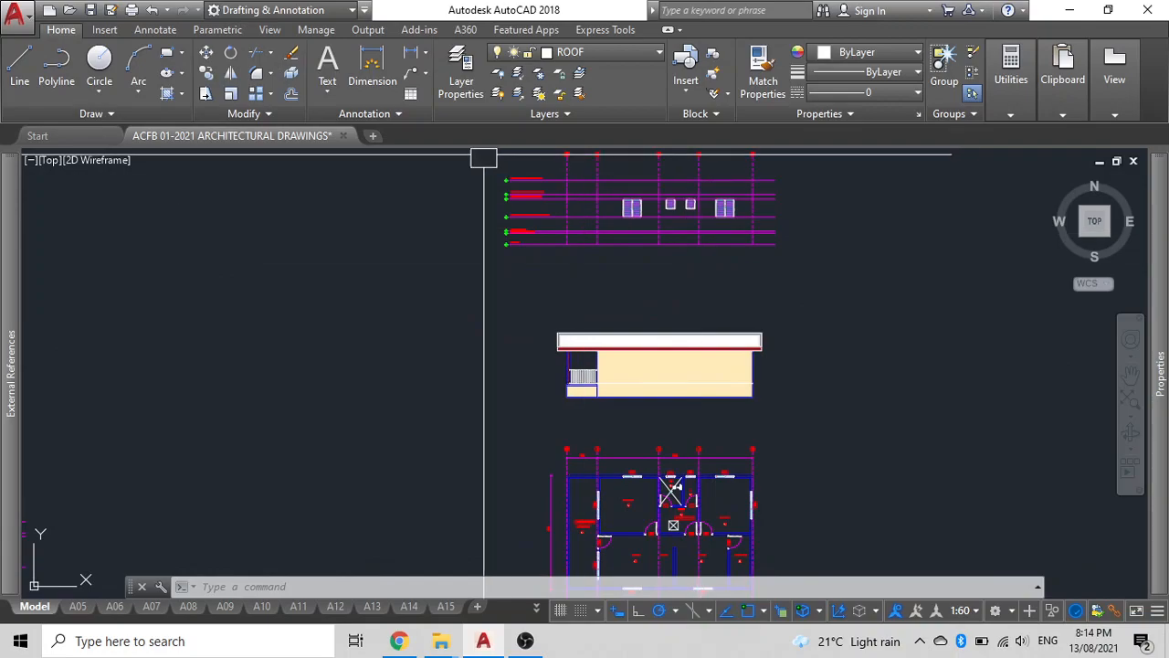
Step: Draw an L-shaped step polyline beside the porch base, running 260 to the left and 170 down
scroll(621, 395, "up", 4)
scroll(478, 344, "up", 8)
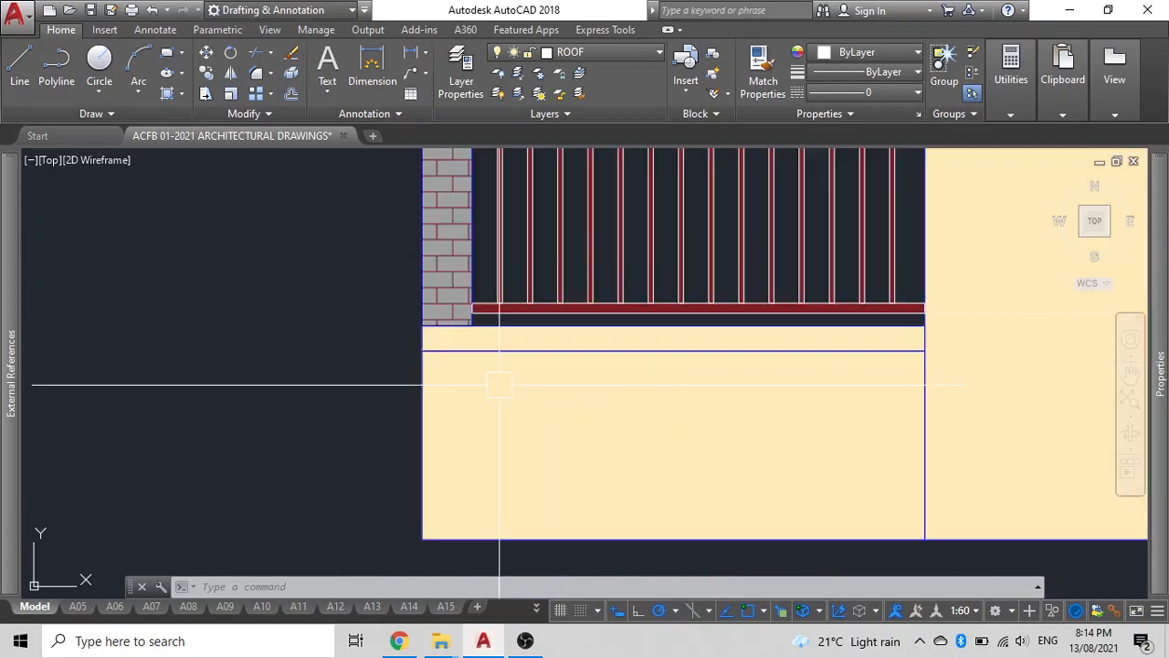
scroll(539, 333, "down", 2)
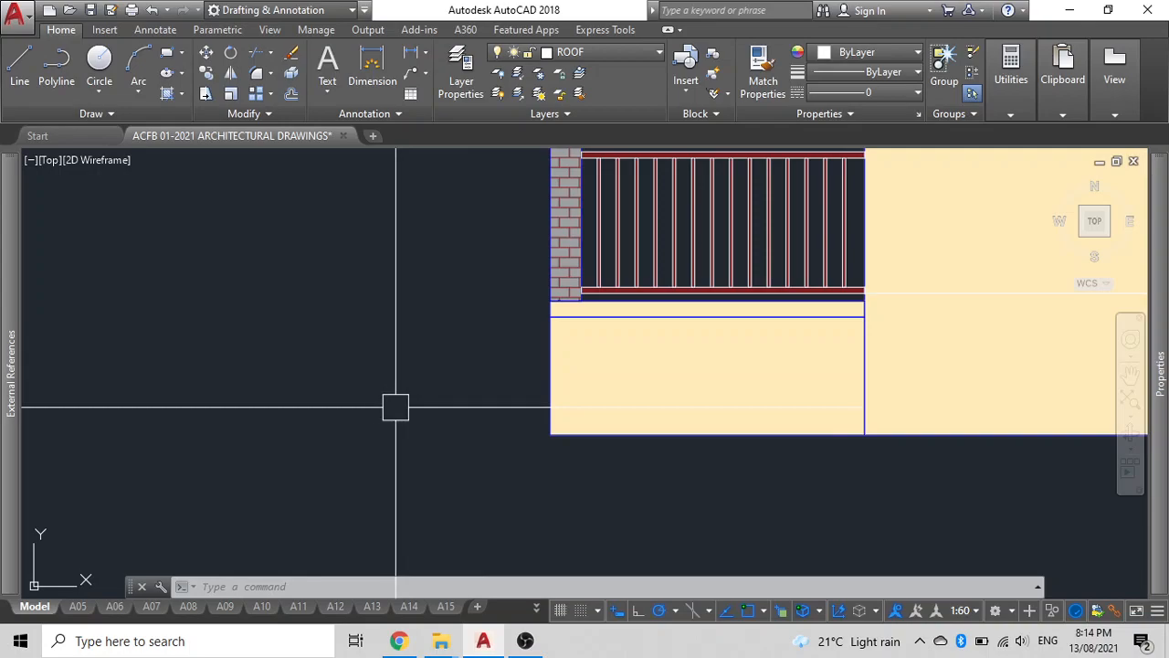
type("pl")
key("Return")
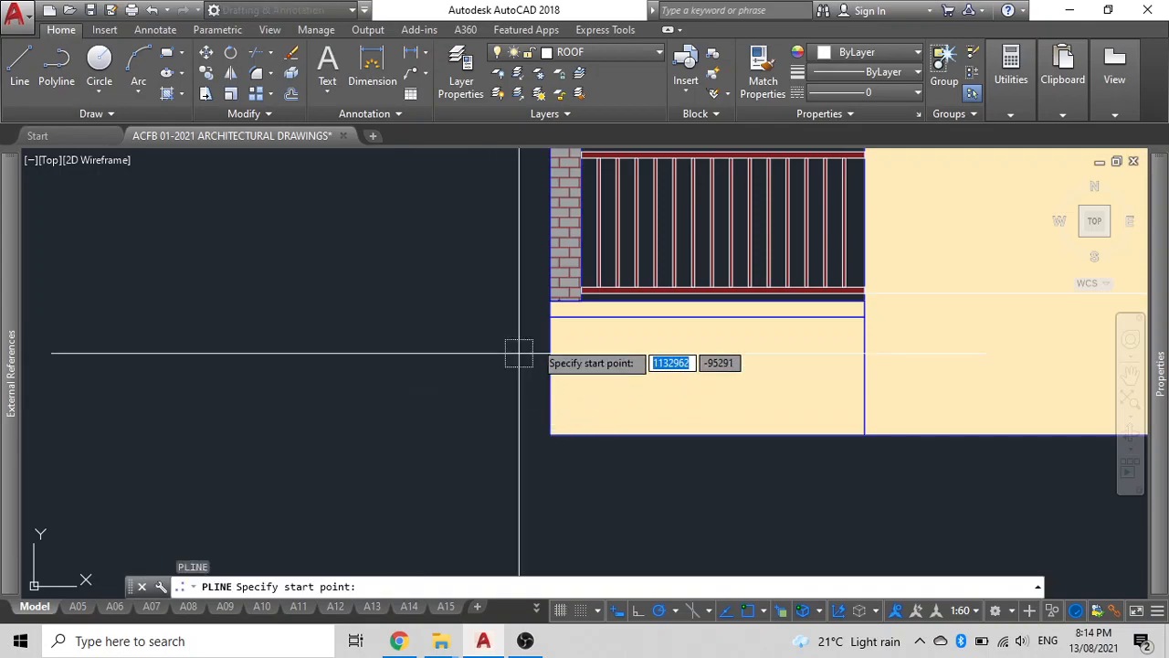
left_click(482, 309)
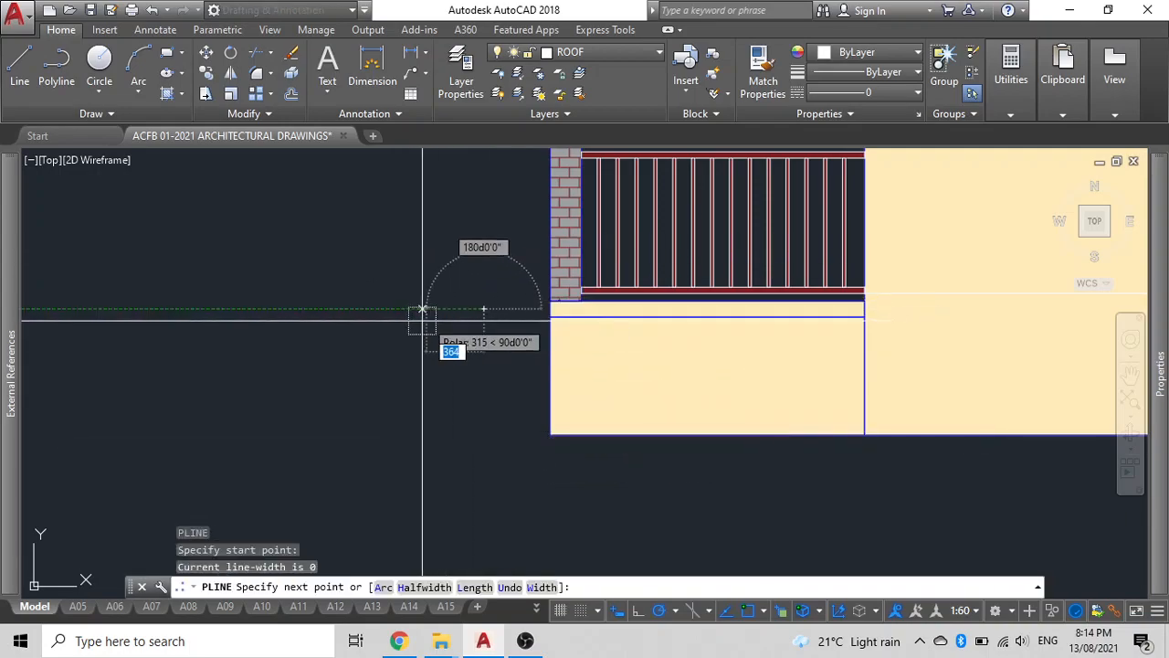
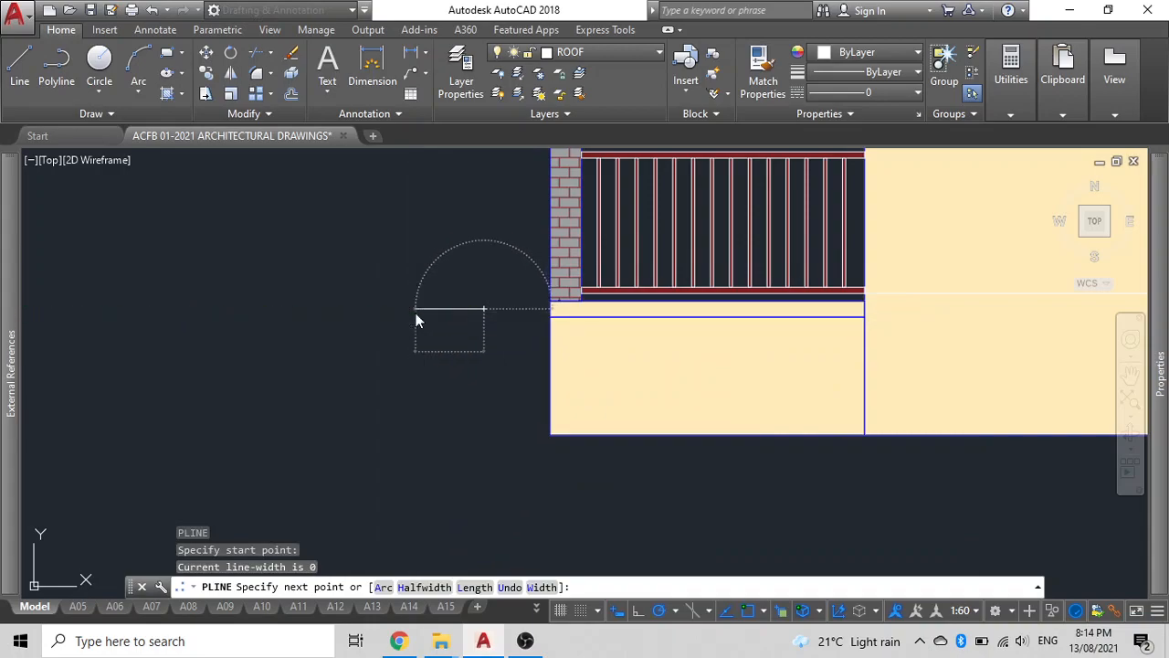
type("260")
key("Return")
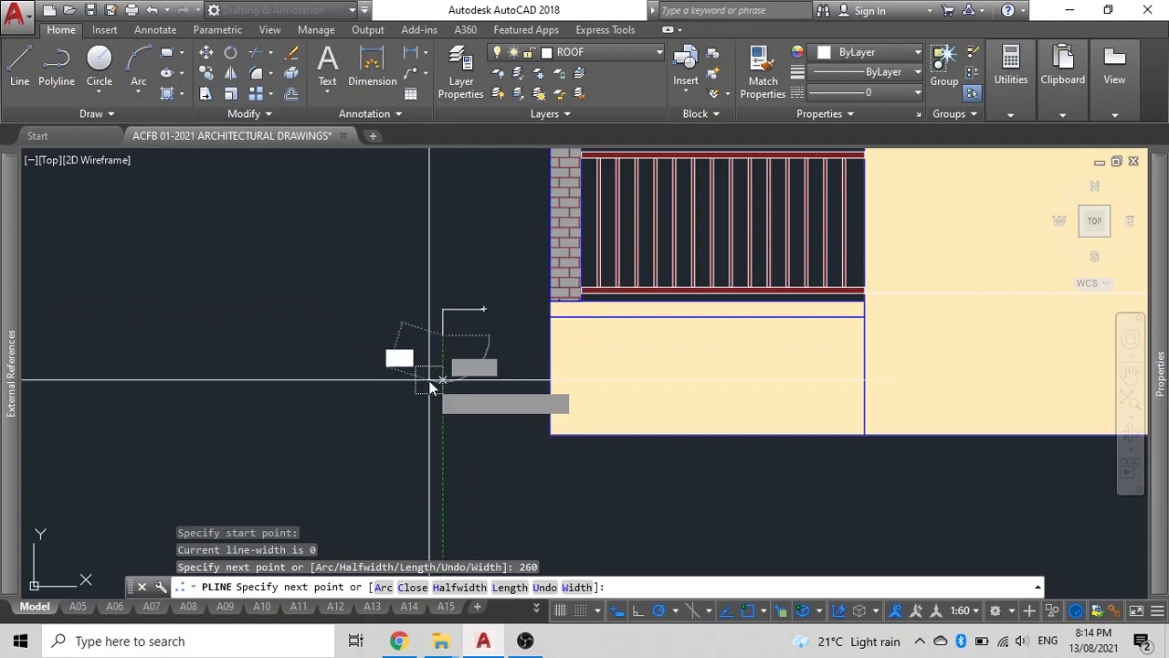
type("170")
key("Return")
key("Escape")
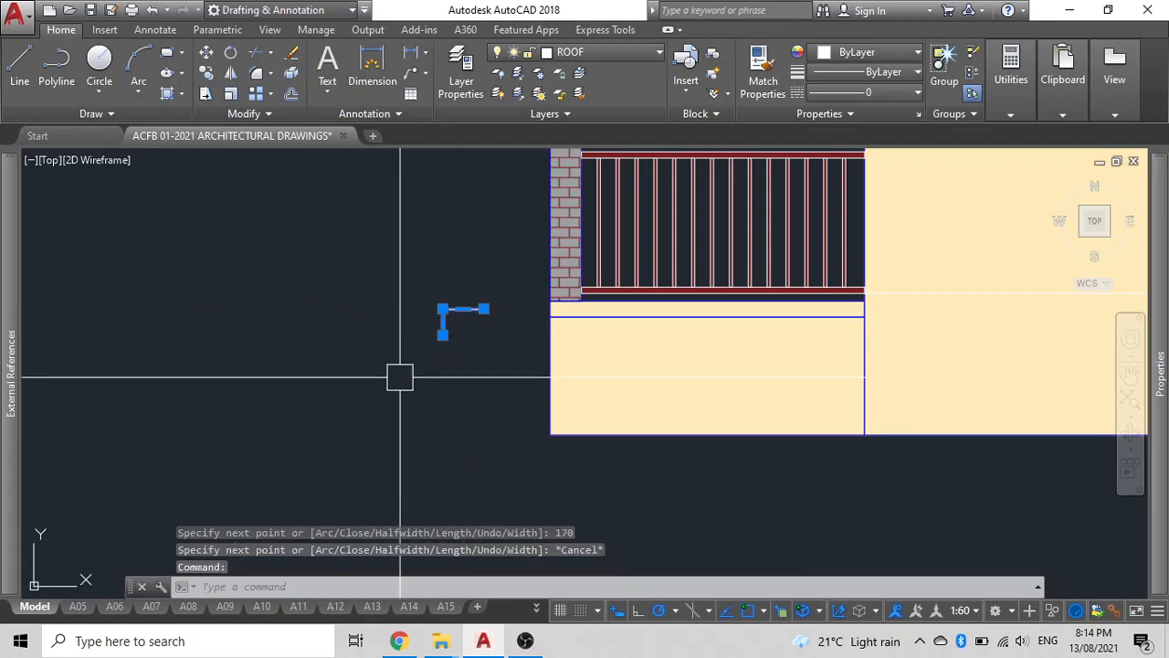
Step: Move the step polyline so its right end meets the lower slab line at the porch base's left edge
type("m")
key("Return")
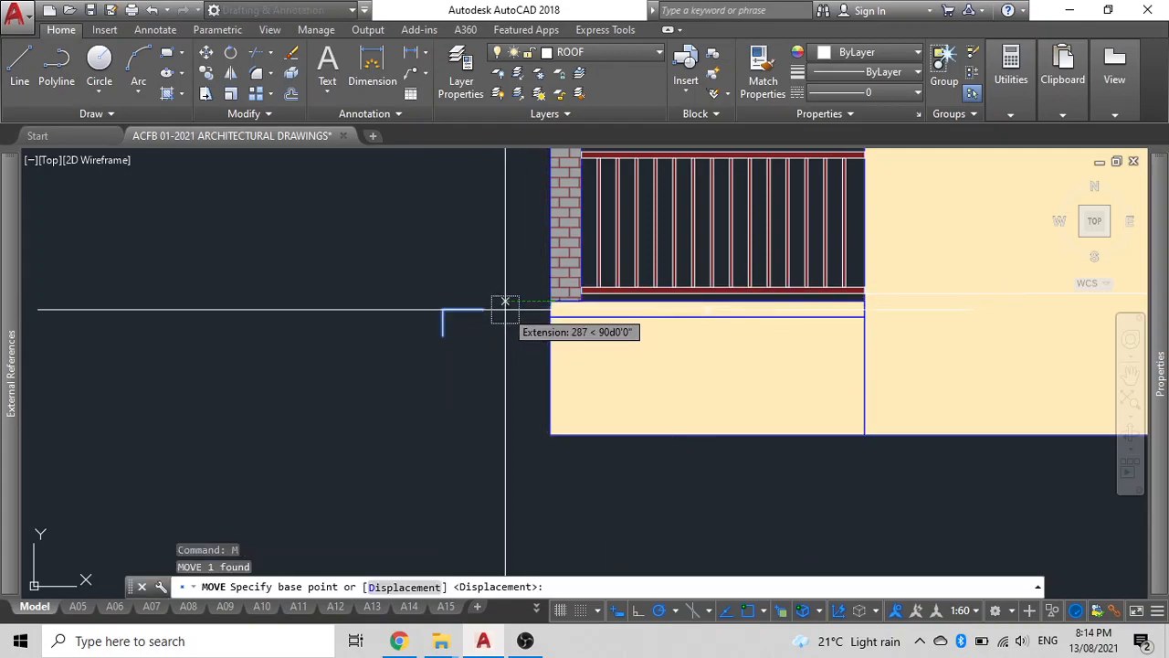
left_click(483, 309)
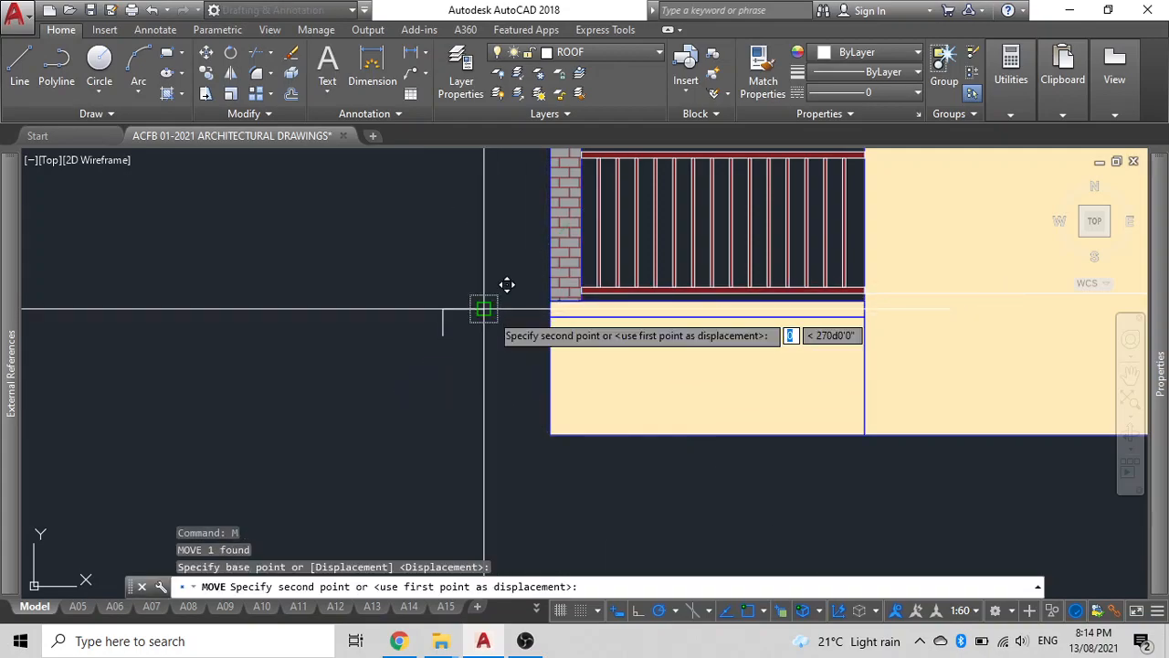
left_click(552, 322)
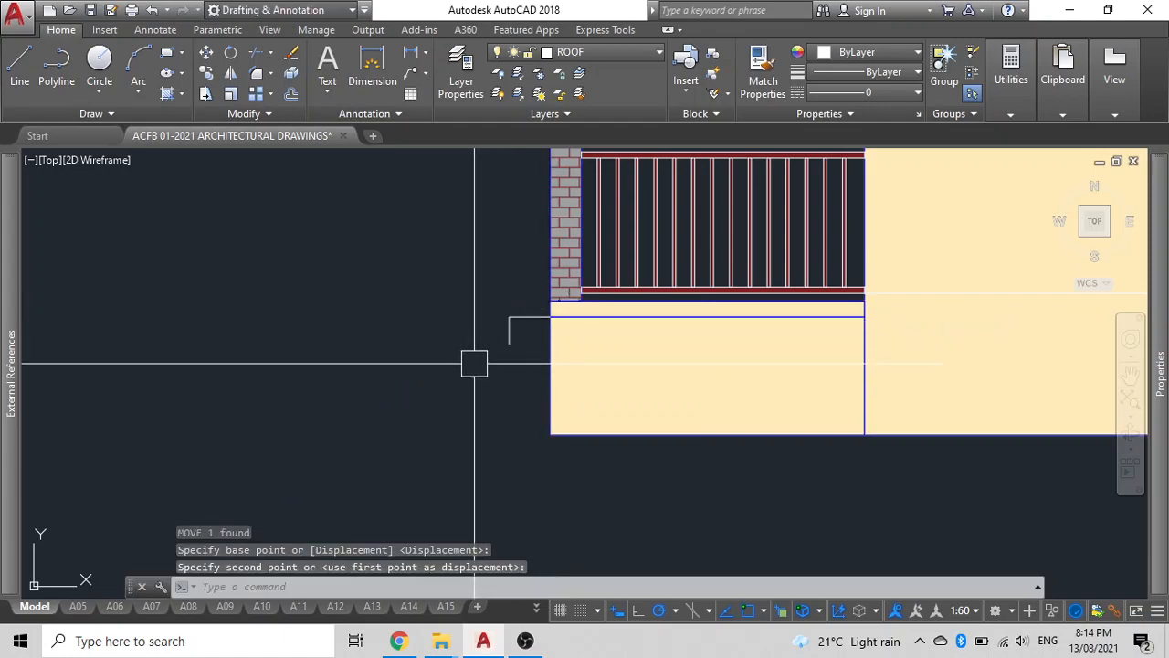
Step: Copy the step polyline four times down and to the left, end to end, to form the entrance staircase profile
middle_click_drag(475, 363, 604, 337)
scroll(699, 285, "up", 4)
scroll(590, 315, "down", 2)
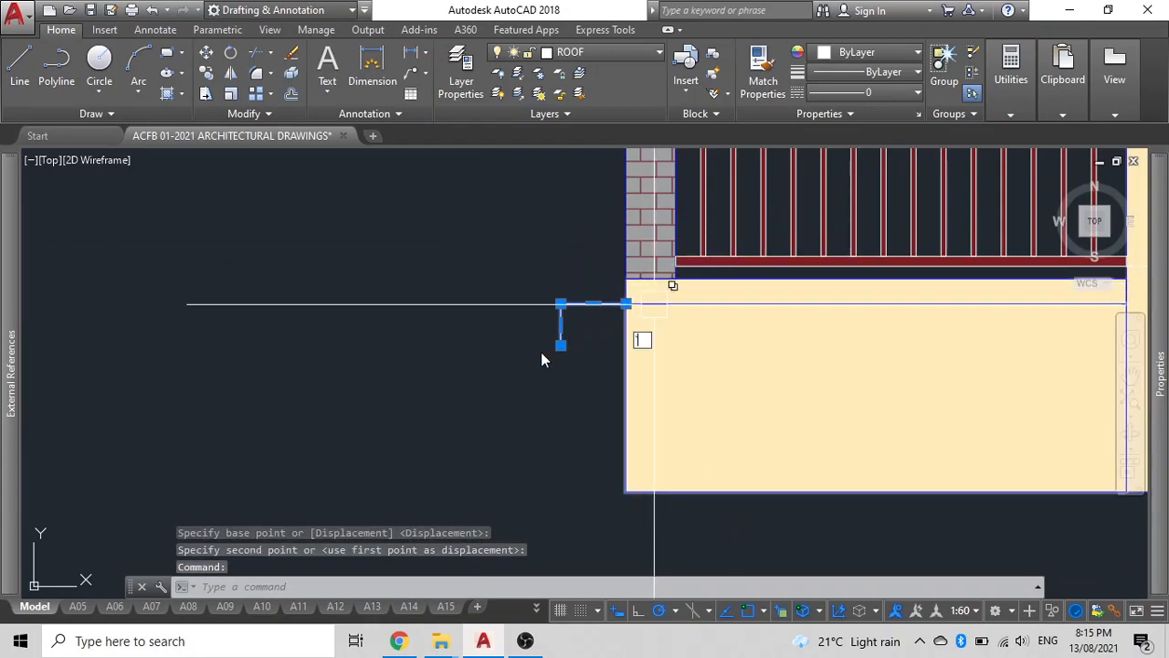
key("Escape")
middle_click_drag(540, 362, 606, 353)
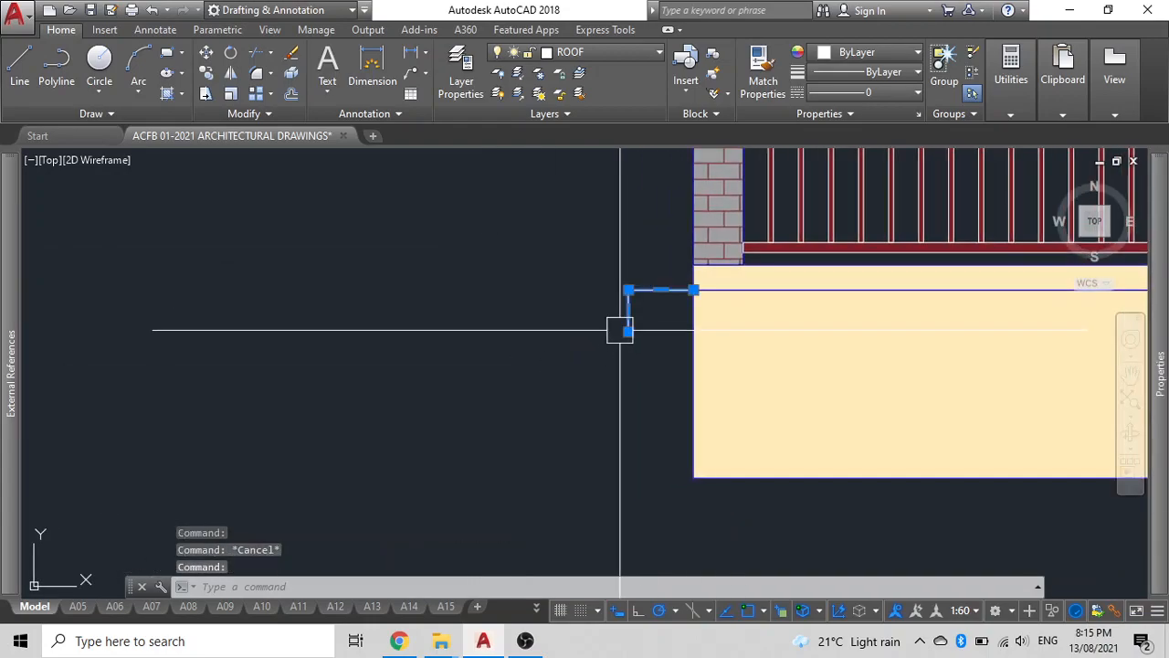
type("co")
key("Return")
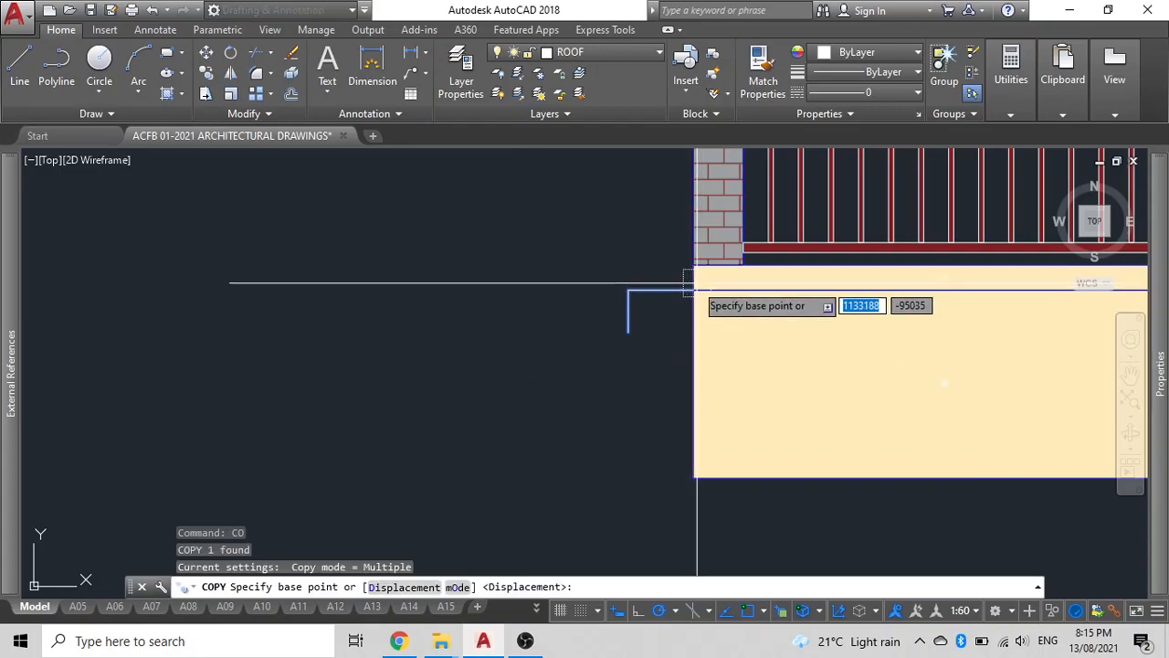
left_click(694, 291)
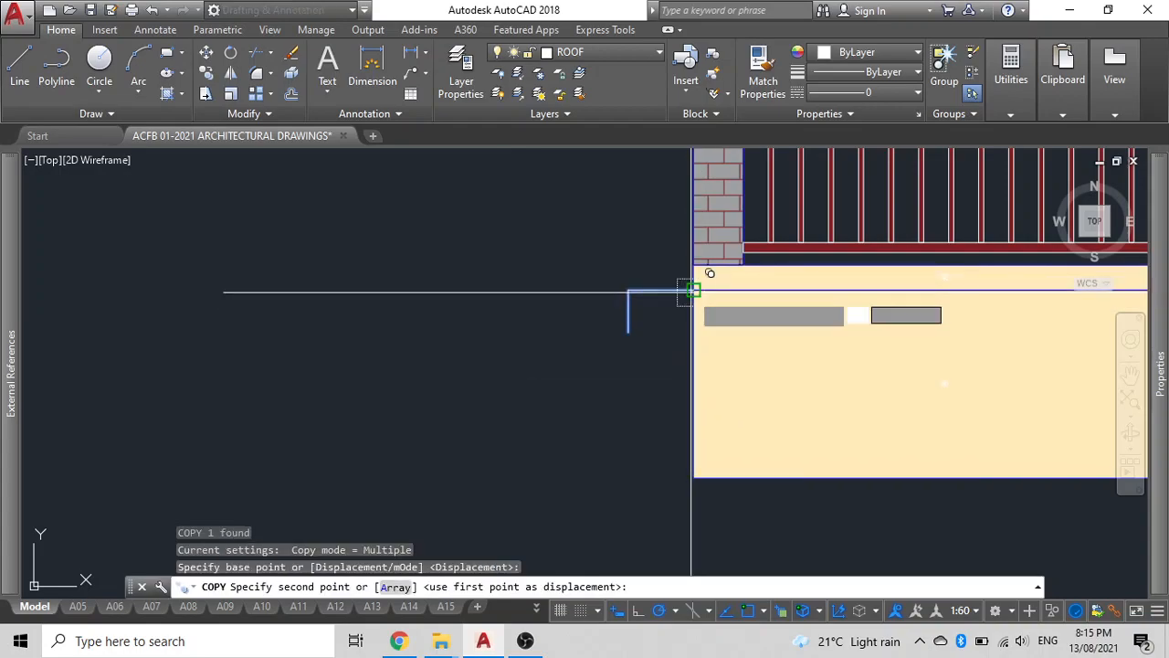
left_click(629, 331)
left_click(564, 375)
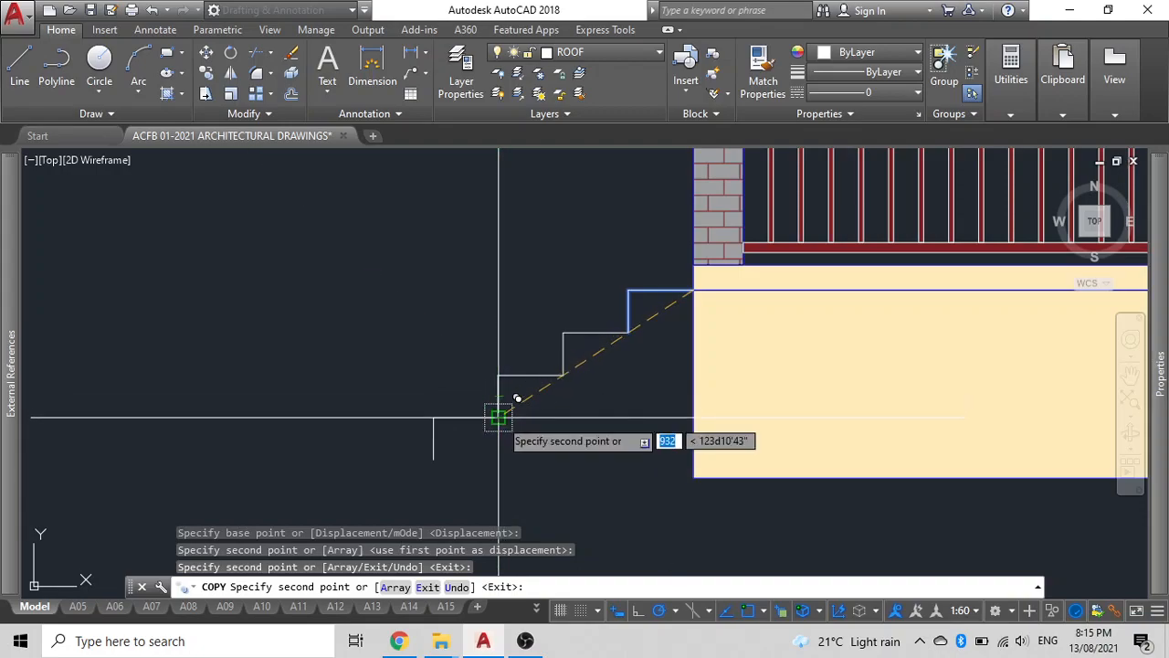
left_click(498, 416)
left_click(431, 459)
key("Escape")
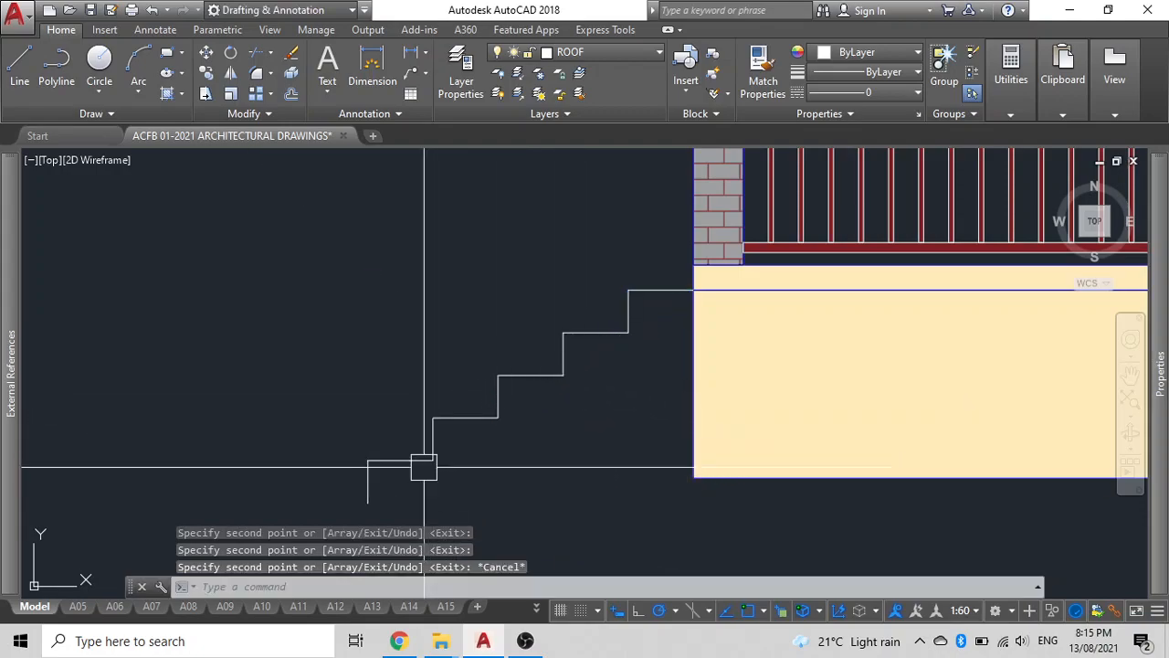
Step: Draw a horizontal ground polyline from the porch base's lower left corner to just beyond the lowest step
middle_click_drag(418, 469, 549, 396)
type("pl")
key("Return")
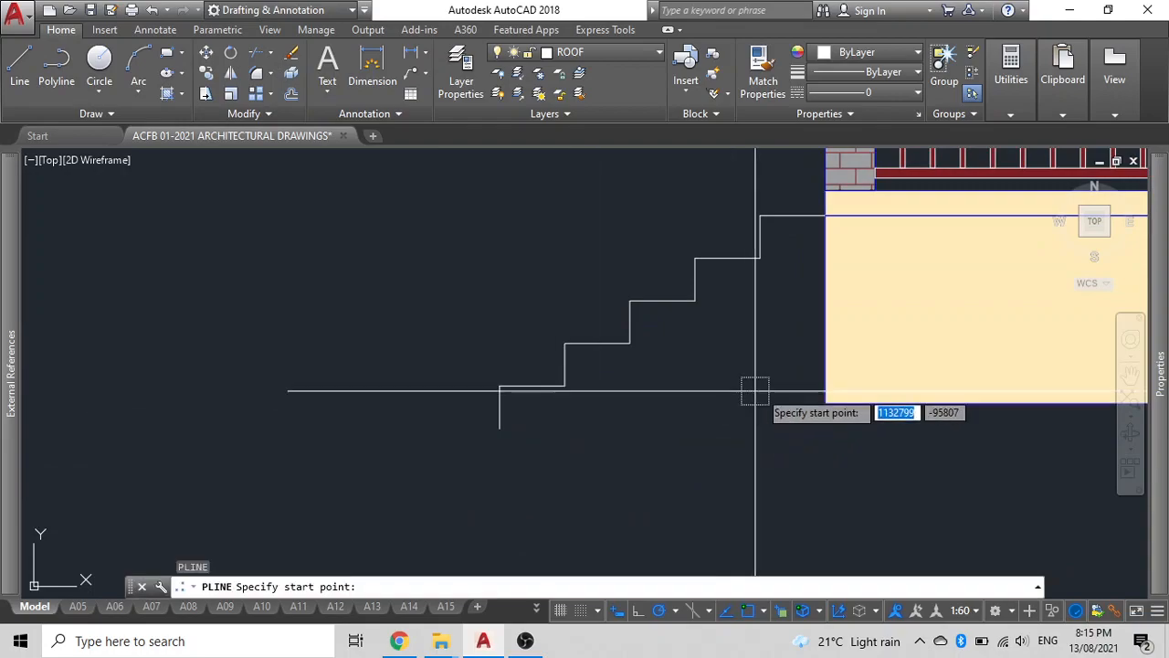
left_click(825, 403)
left_click(438, 397)
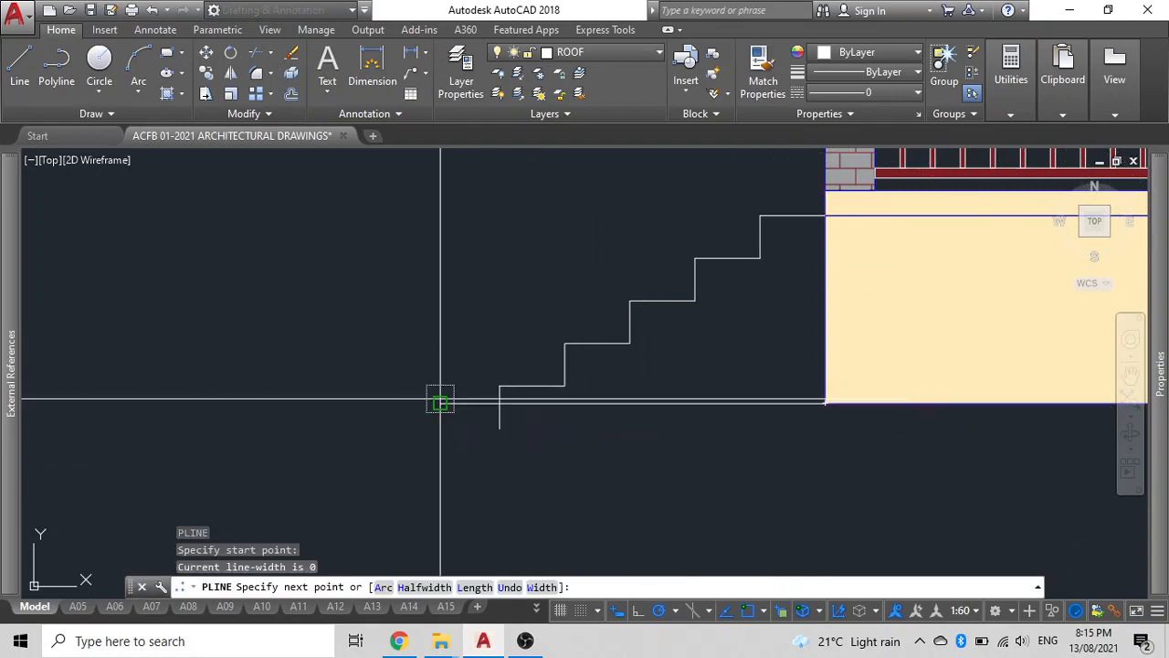
key("Escape")
Step: Shorten the lowest riser to the ground line and pull the ground line's left end back to that riser
scroll(447, 415, "up", 2)
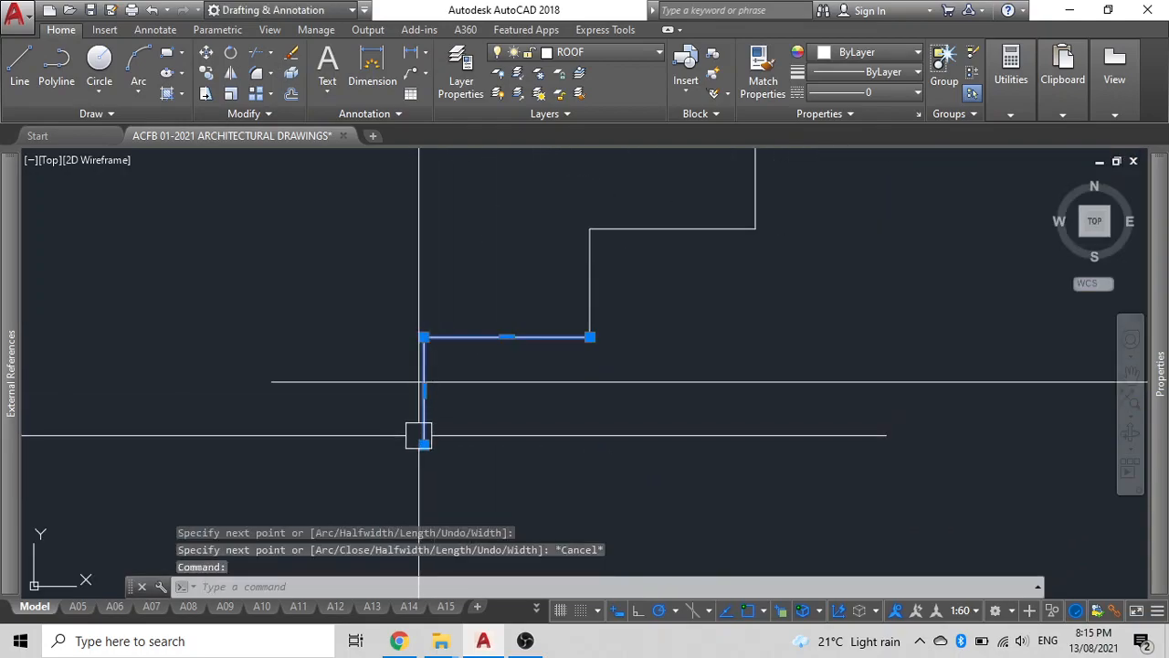
left_click(424, 445)
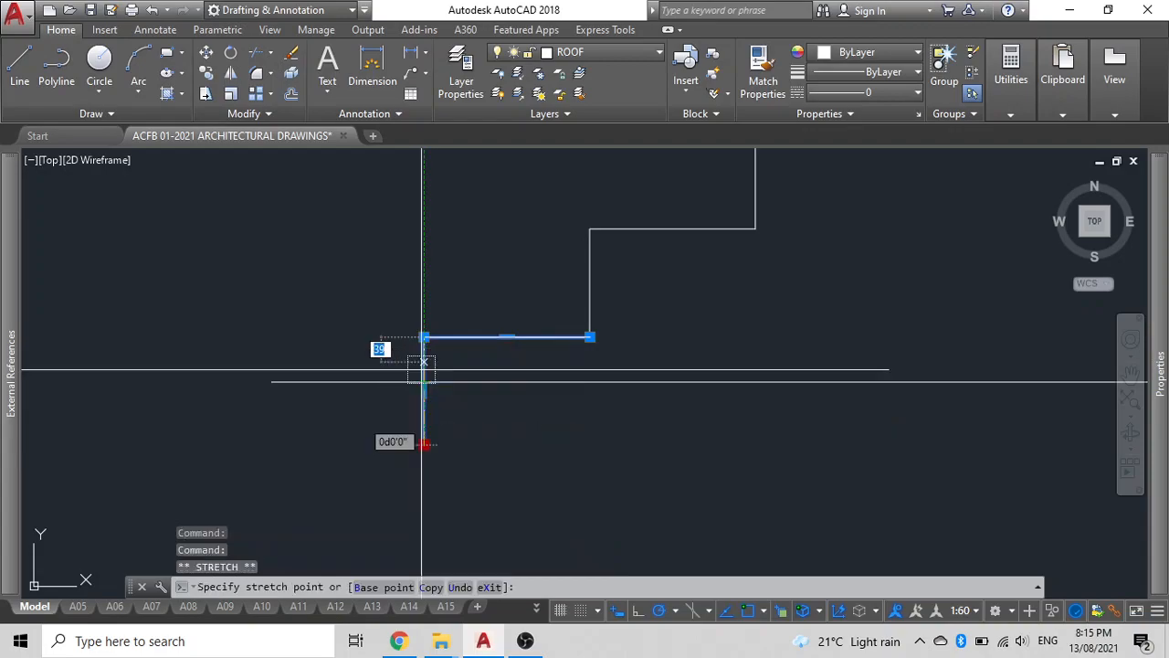
scroll(422, 387, "up", 5)
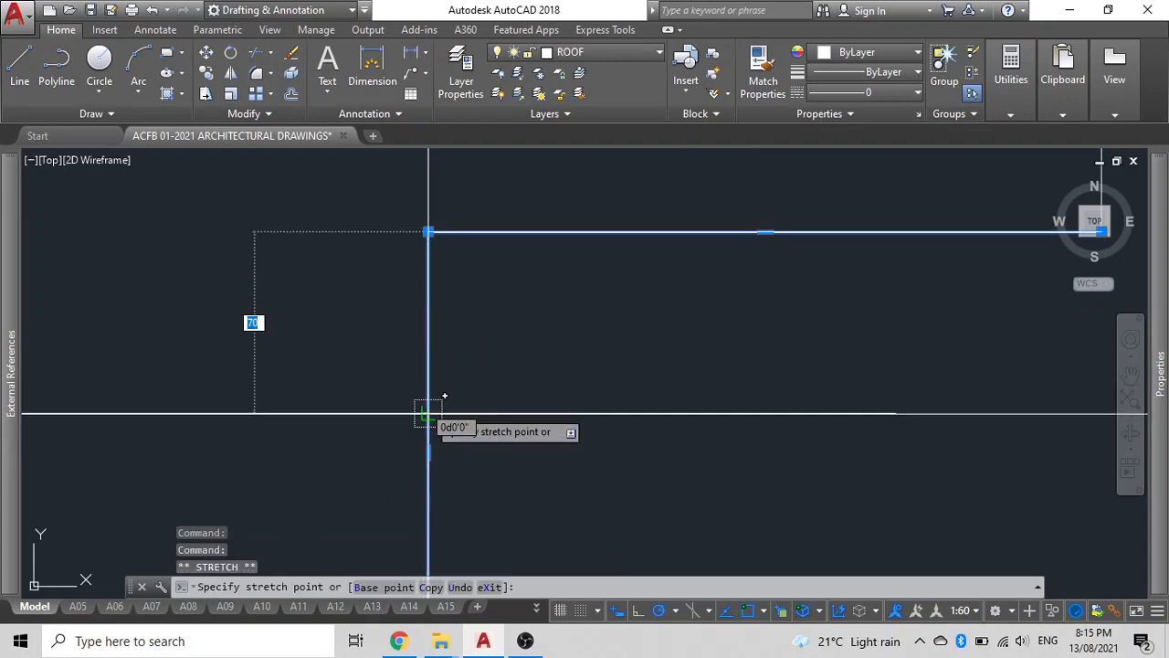
left_click(429, 414)
scroll(477, 413, "down", 5)
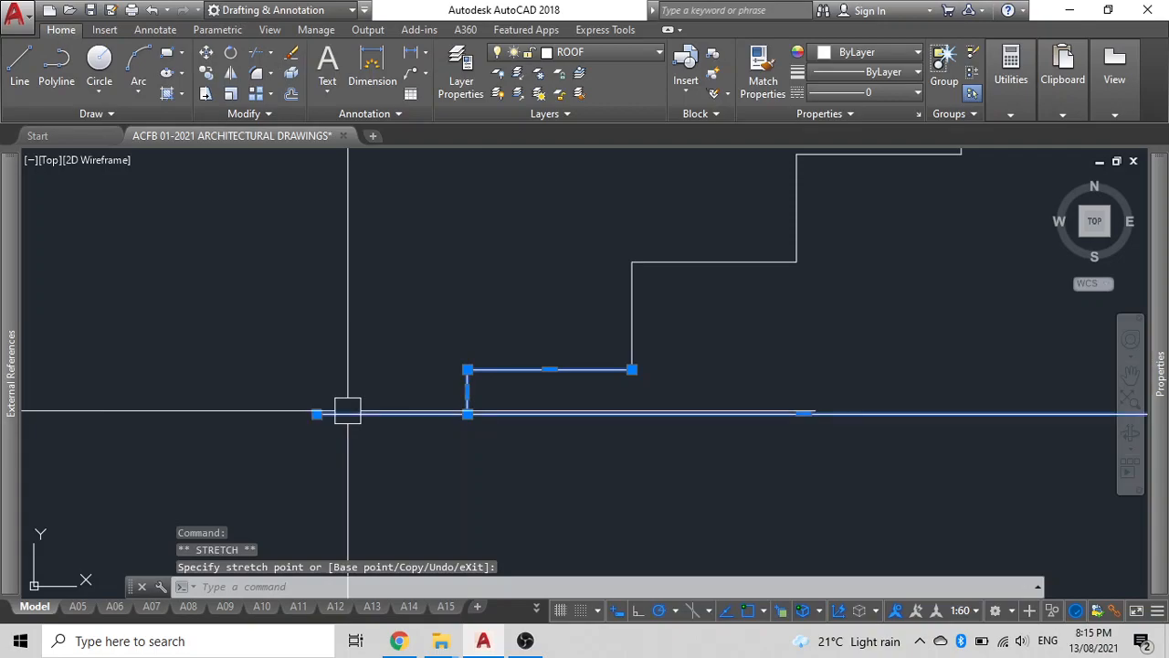
left_click(316, 414)
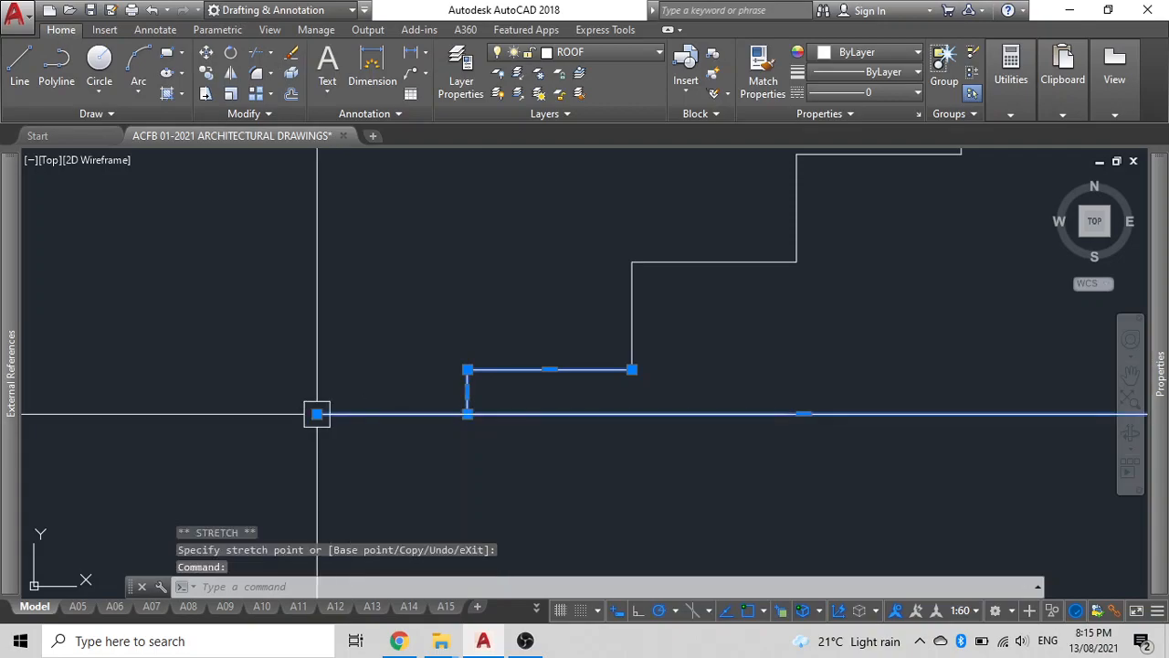
left_click(467, 413)
key("Escape")
scroll(498, 452, "down", 5)
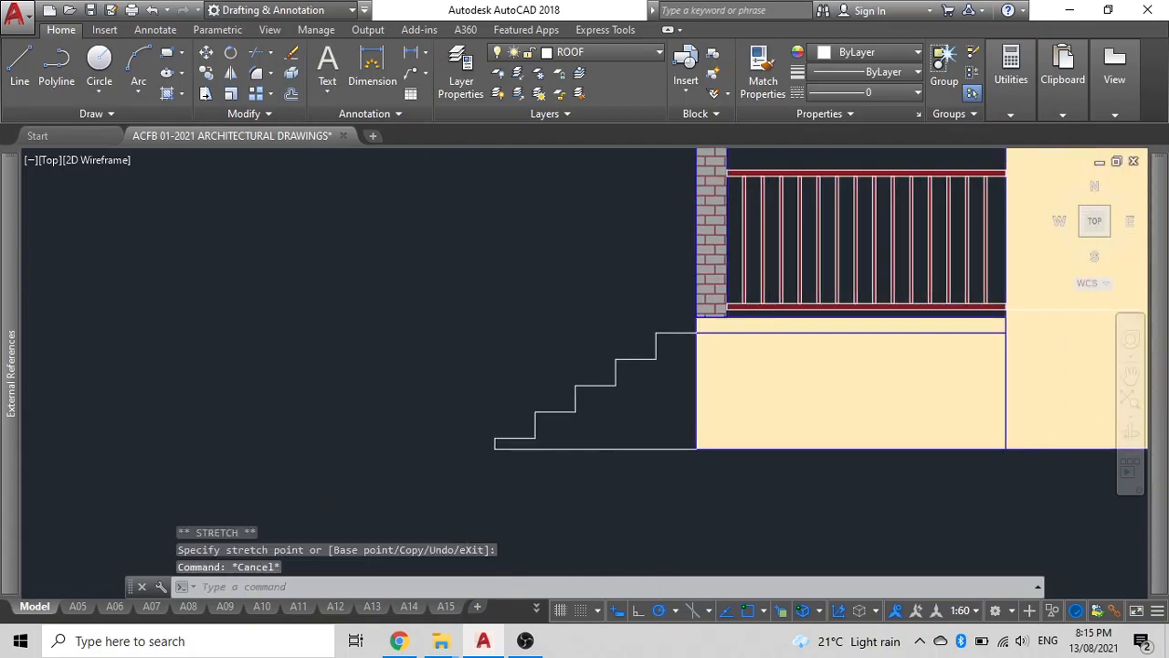
Step: Hatch the staircase profile with the solid cream fill inherited from the porch base hatch
middle_click_drag(635, 428, 599, 461)
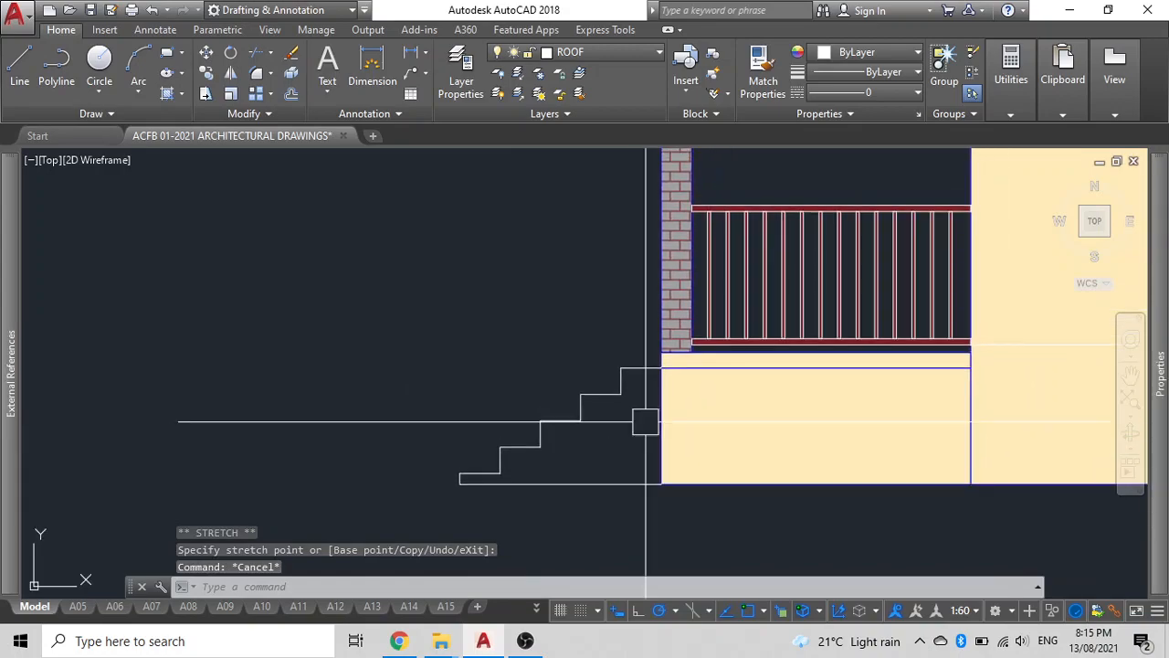
middle_click_drag(546, 377, 512, 400)
middle_click_drag(493, 490, 509, 444)
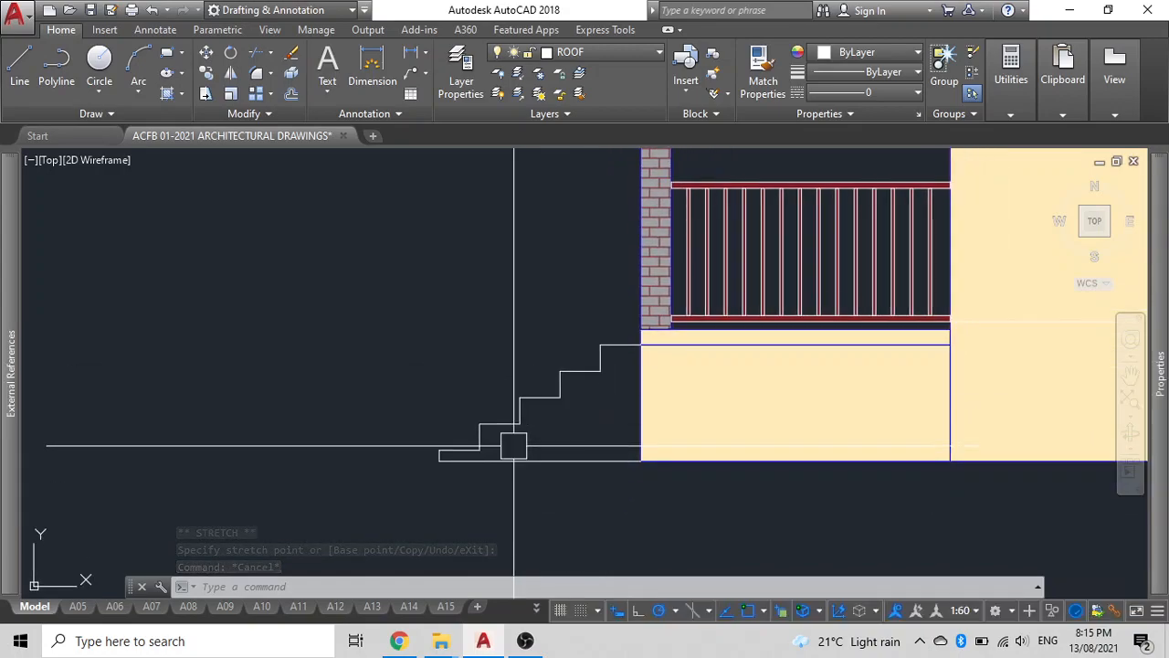
middle_click_drag(579, 415, 598, 383)
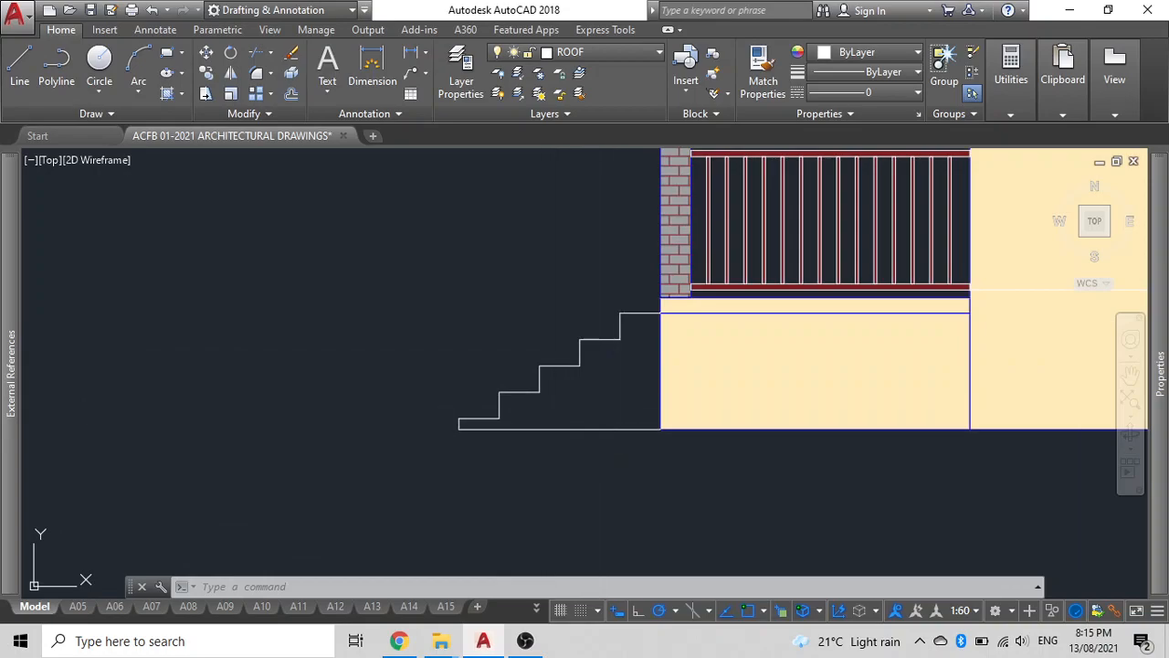
type("h")
key("Return")
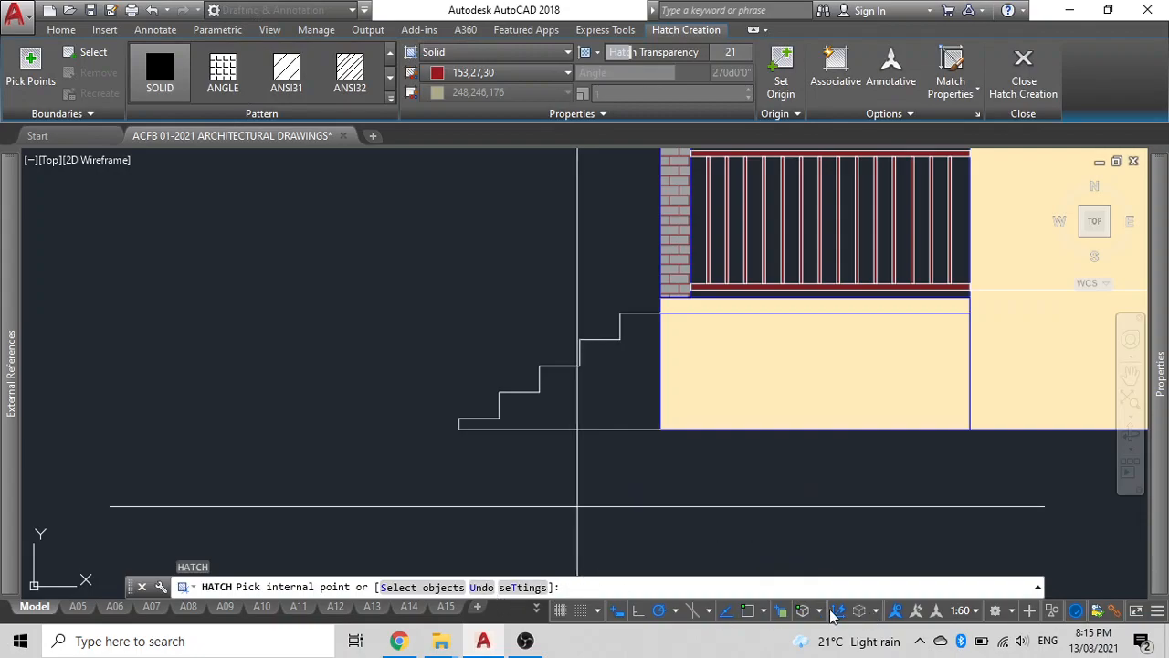
left_click(526, 586)
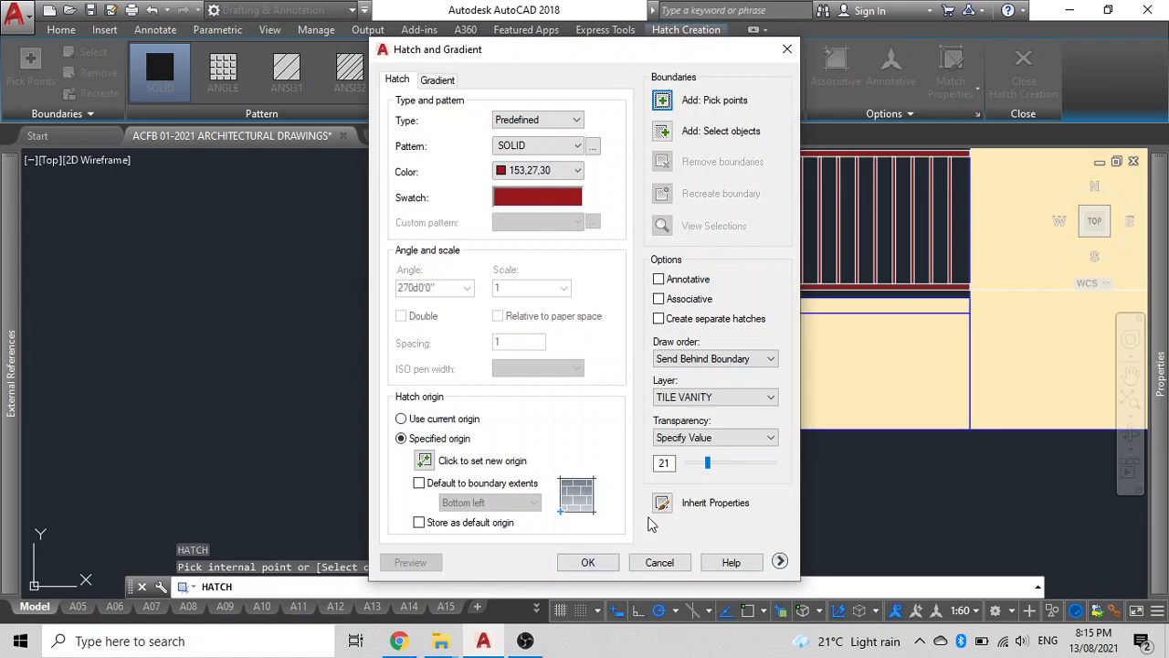
left_click(663, 504)
left_click(809, 361)
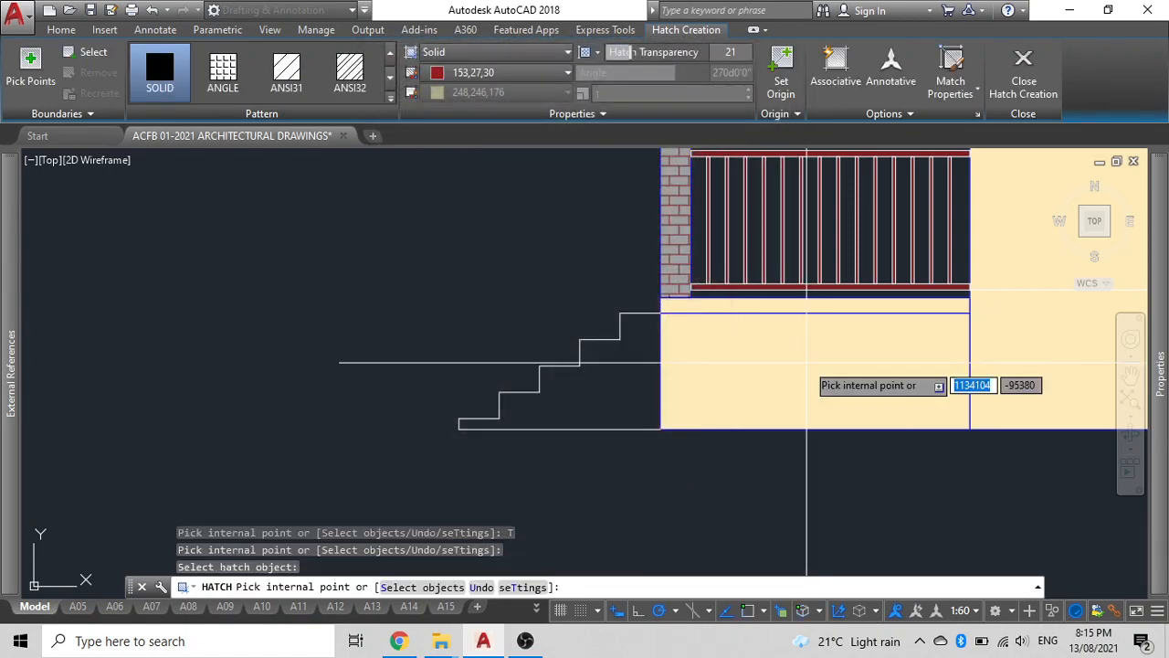
left_click(620, 411)
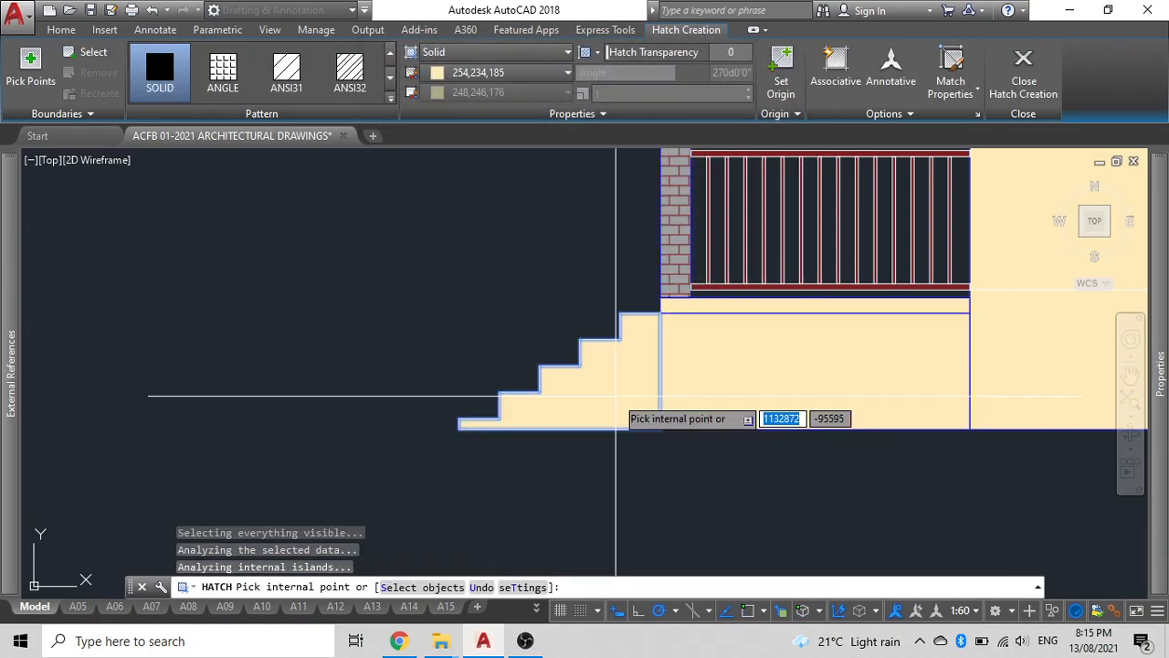
key("Escape")
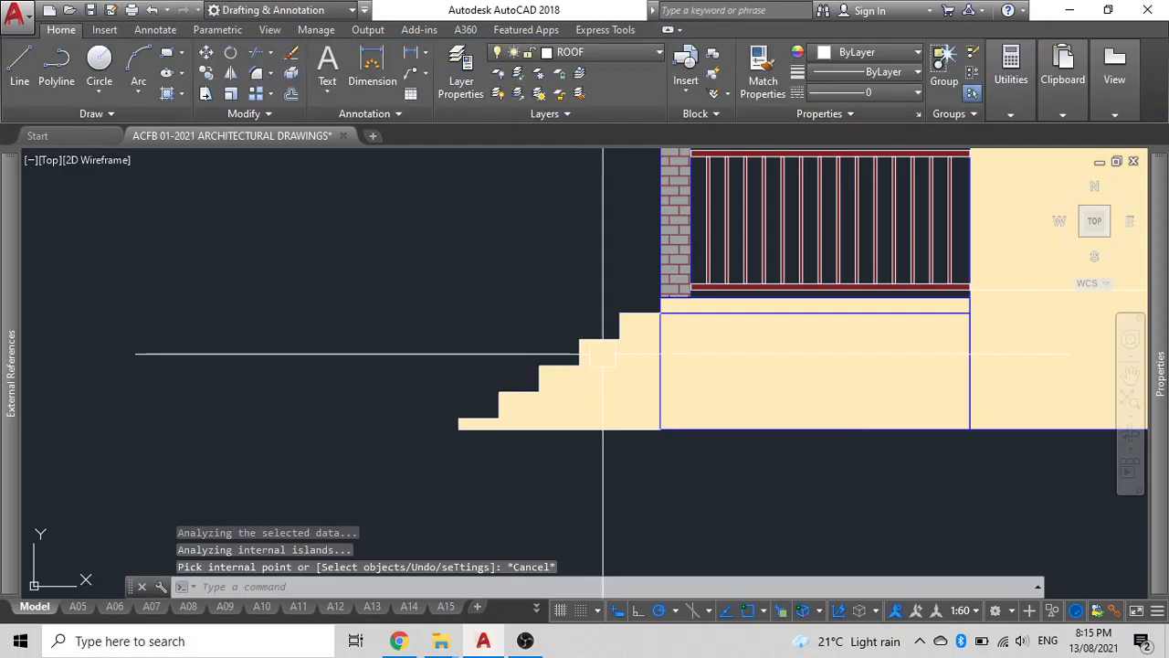
Step: Send the staircase hatch to the back of the draw order
left_click(617, 375)
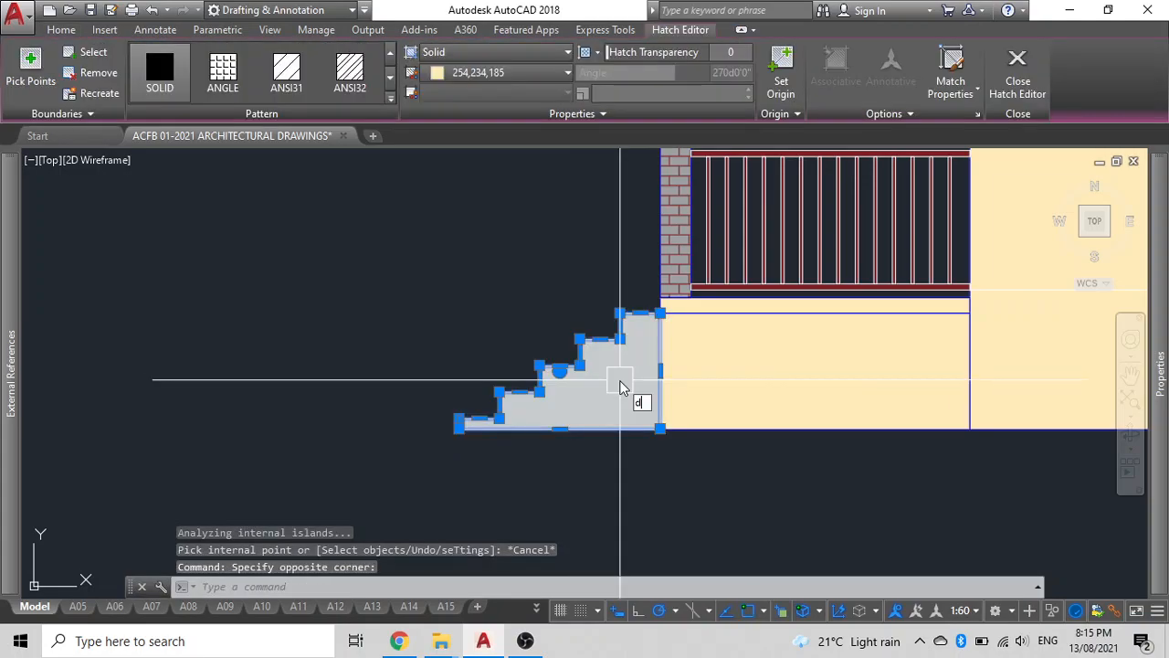
type("dr")
key("space")
left_click(674, 477)
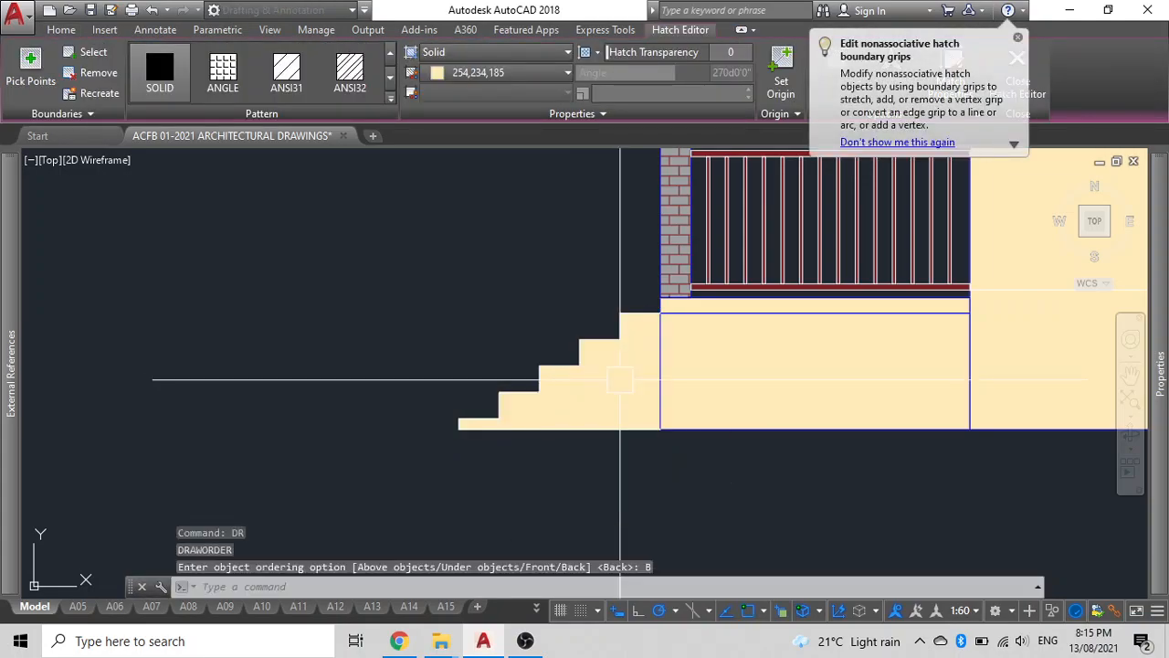
left_click(591, 330)
key("Escape")
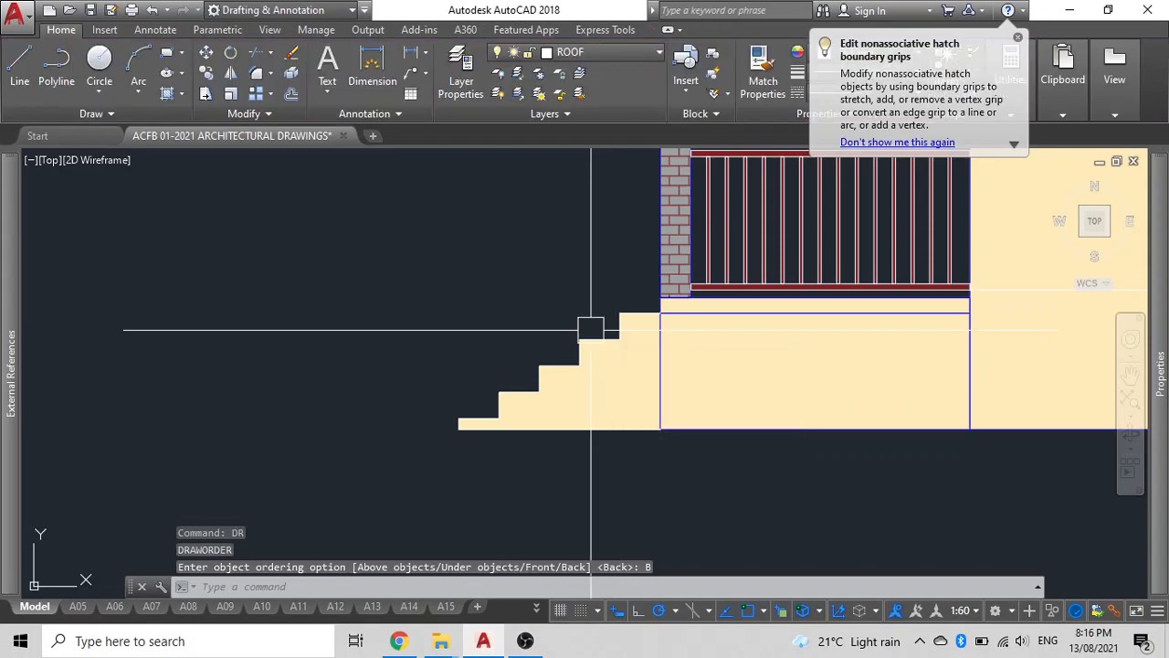
Step: Move the grid lines, level lines and windows above the elevation straight down 10000 onto it
scroll(591, 329, "down", 3)
scroll(548, 343, "down", 3)
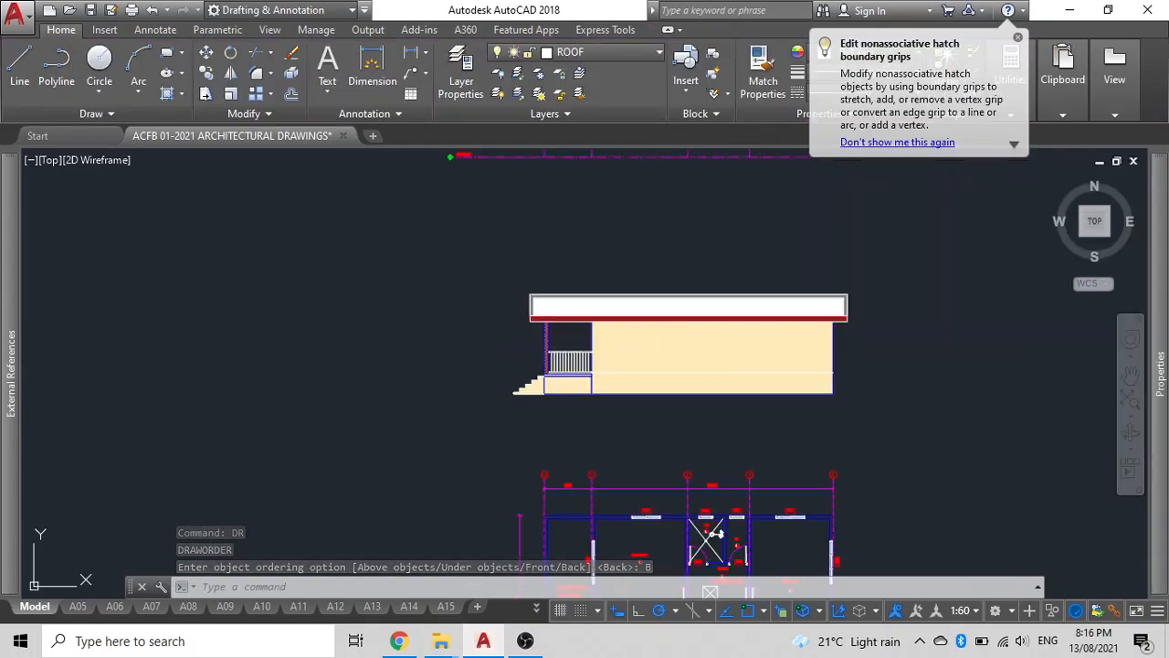
scroll(579, 292, "up", 2)
middle_click_drag(579, 292, 525, 426)
scroll(776, 334, "down", 1)
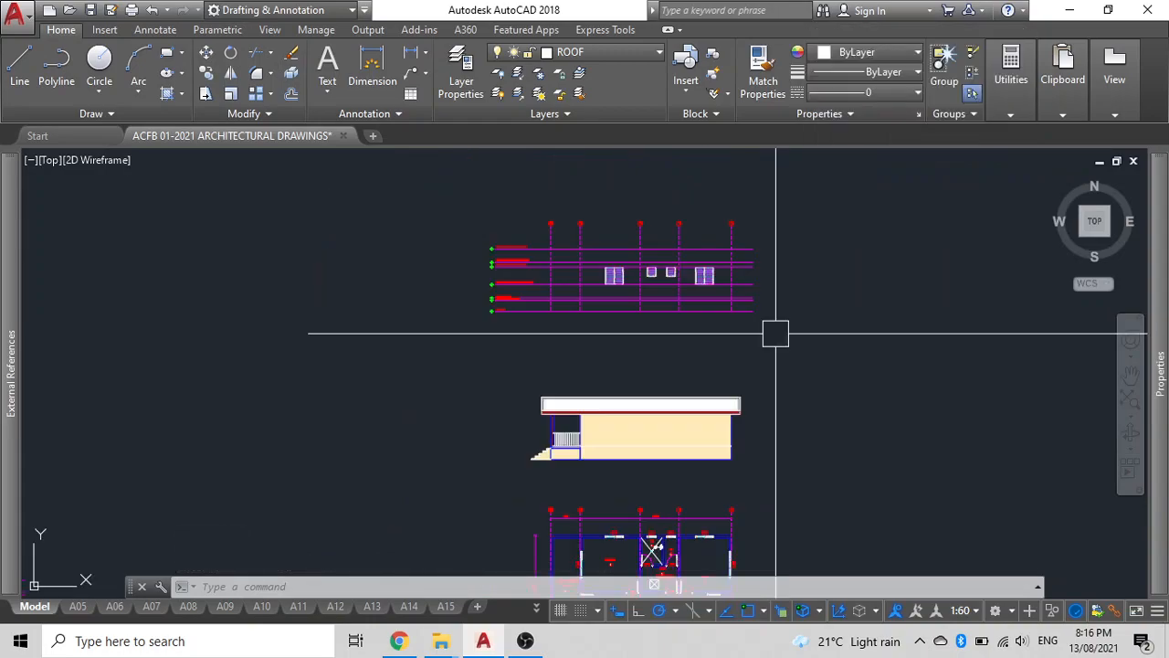
scroll(595, 412, "up", 3)
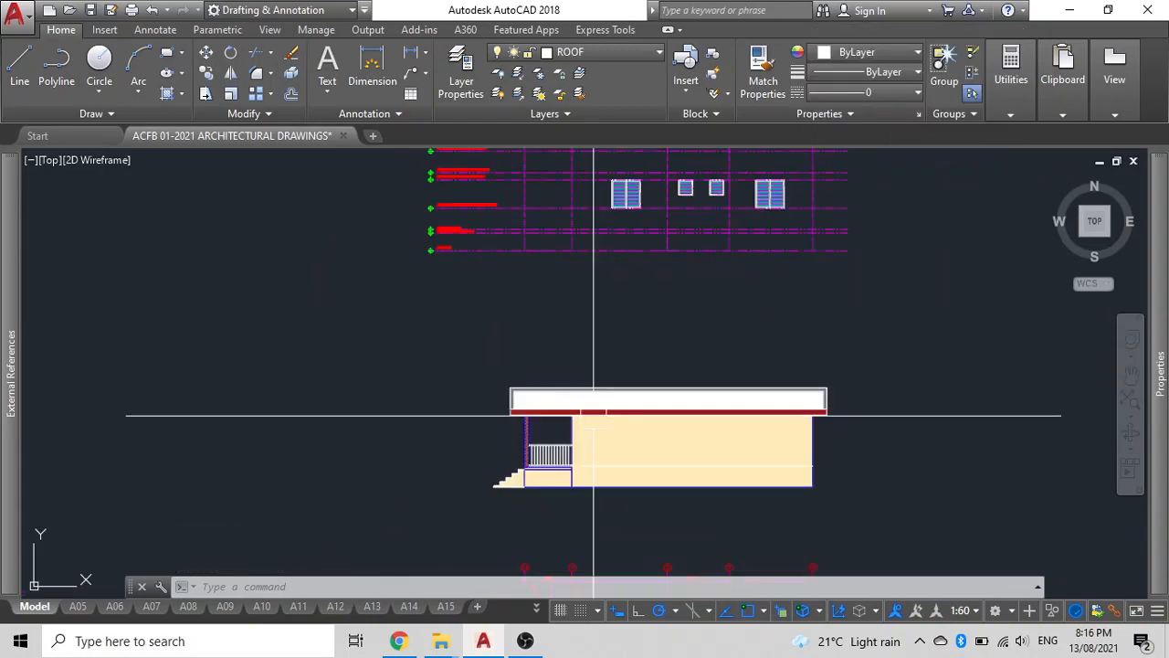
scroll(551, 423, "down", 3)
left_click(751, 343)
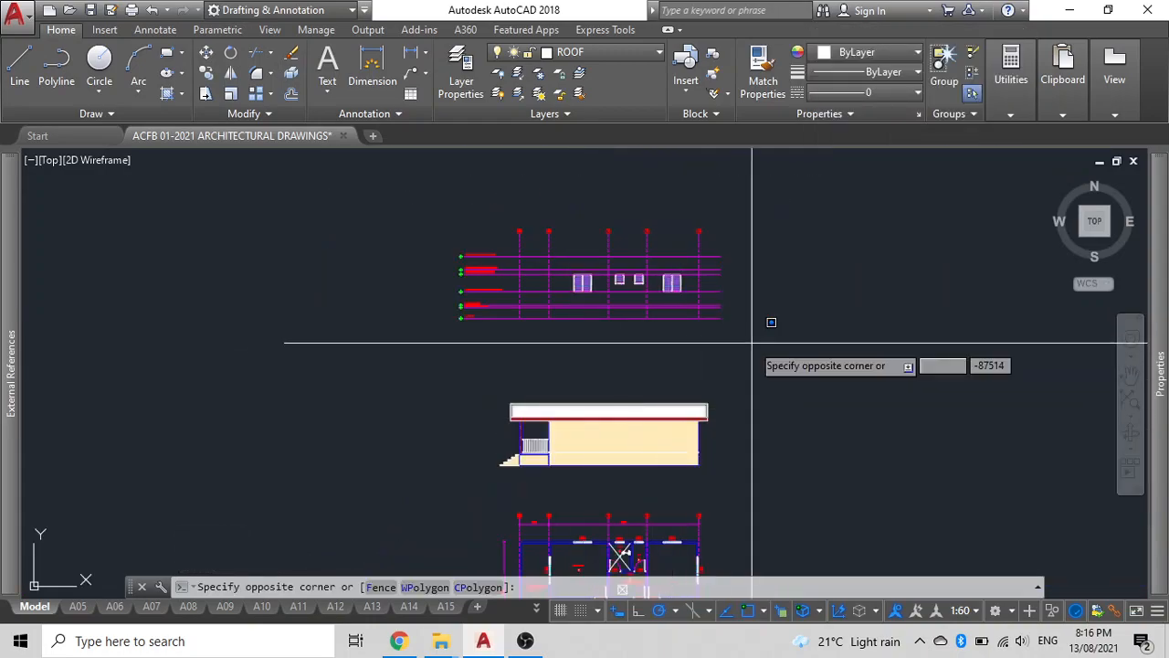
left_click(439, 216)
middle_click_drag(811, 350, 853, 294)
type("m")
key("Return")
left_click(853, 294)
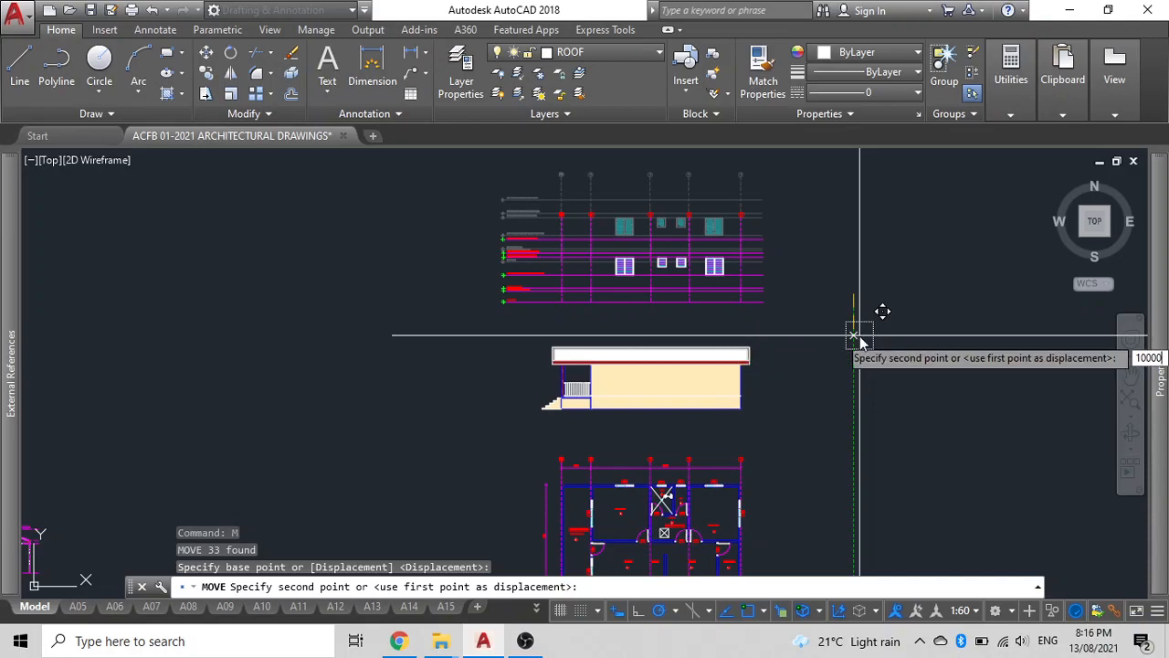
key("Return")
Step: Send the house wall's solid cream hatch to the back of the draw order
scroll(816, 363, "up", 6)
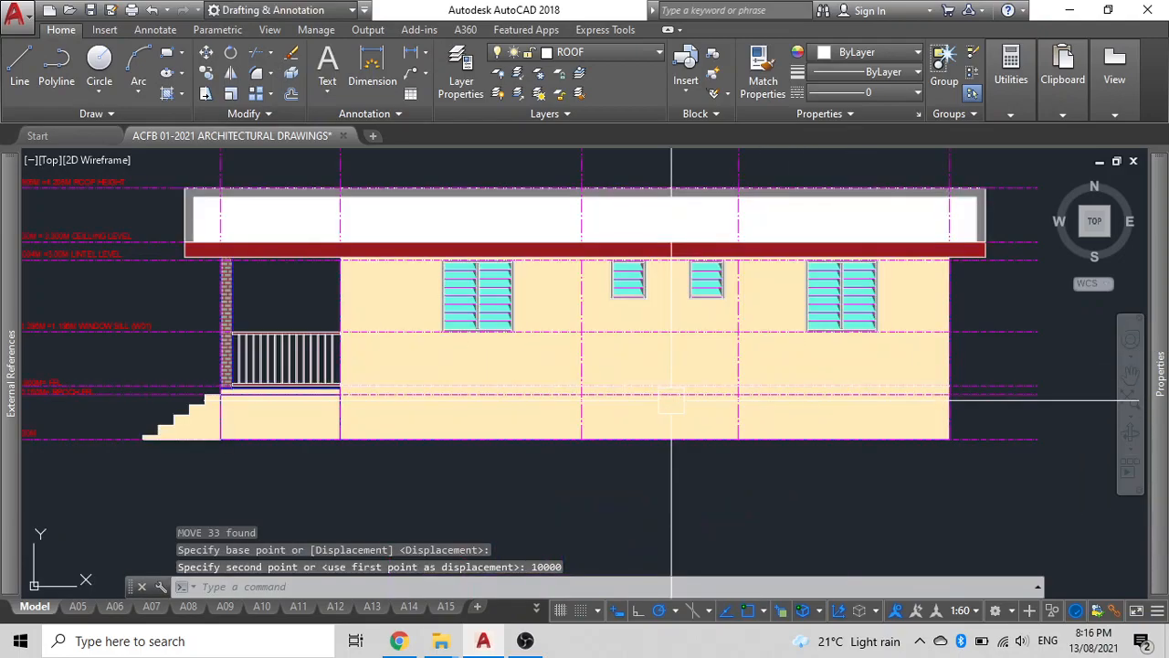
left_click(654, 364)
left_click(654, 363)
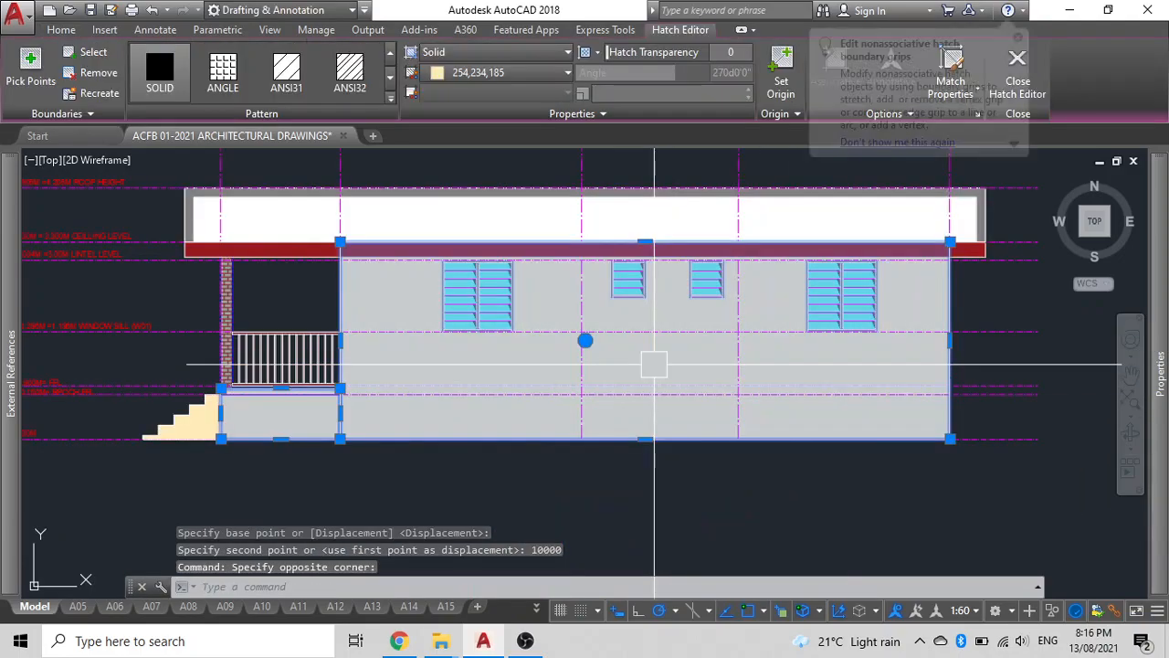
type("dr")
key("Return")
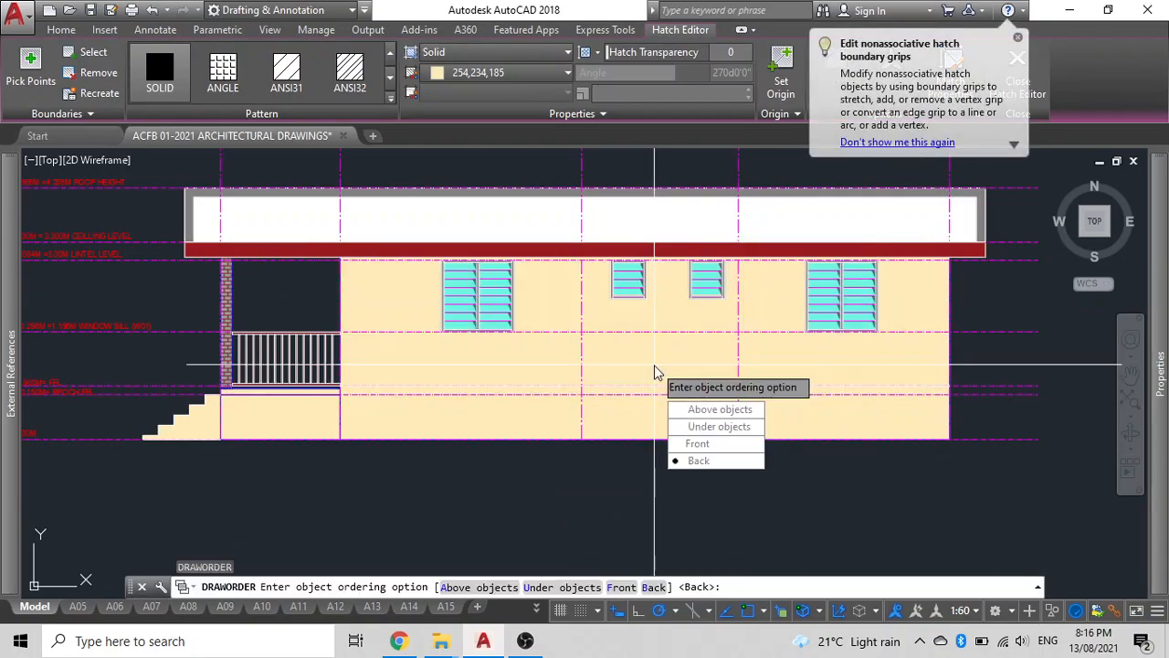
left_click(698, 460)
scroll(640, 347, "down", 3)
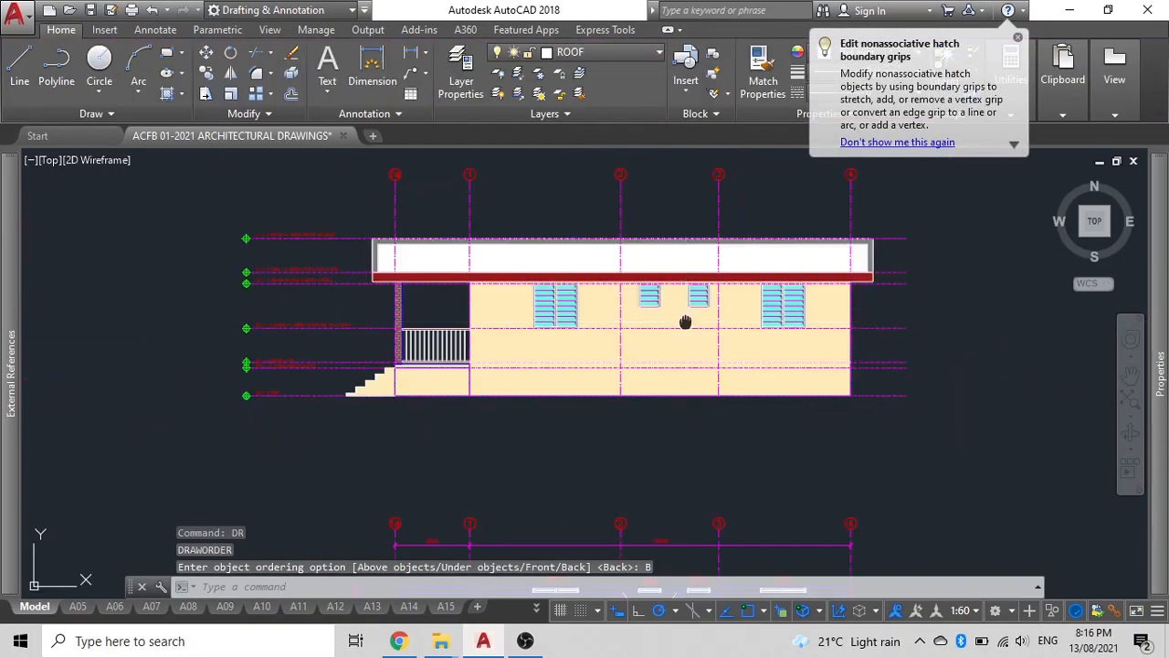
scroll(457, 347, "down", 6)
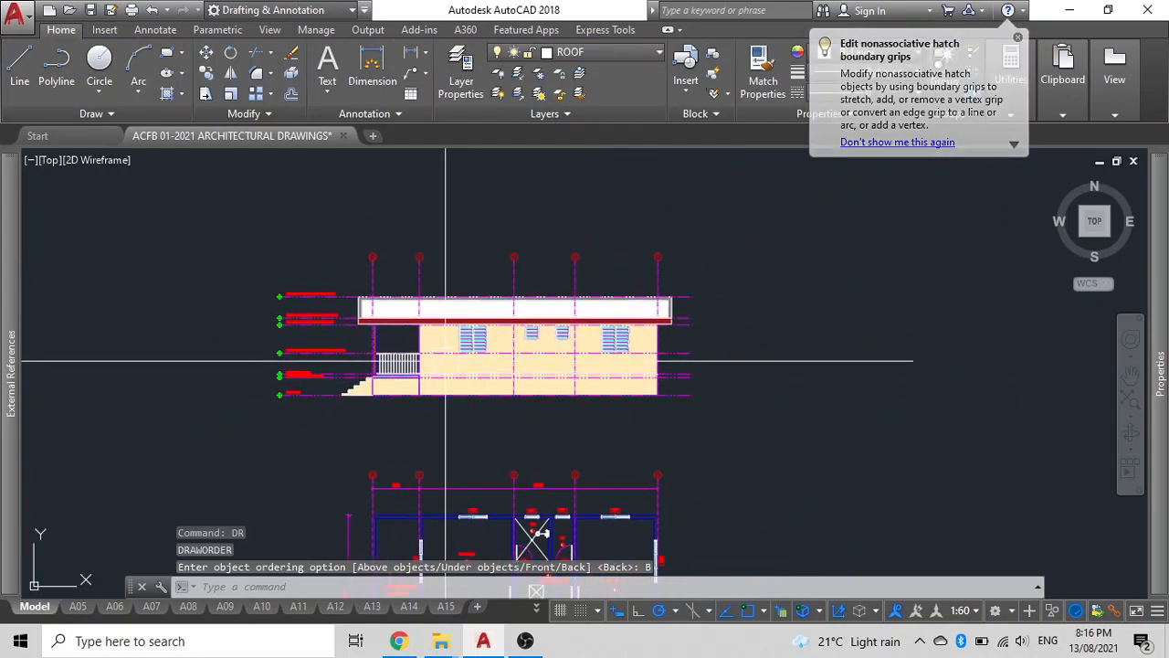
Step: Copy the four window tags along the floor plan's upper wall straight up onto the elevation, just below the windows
scroll(448, 375, "up", 6)
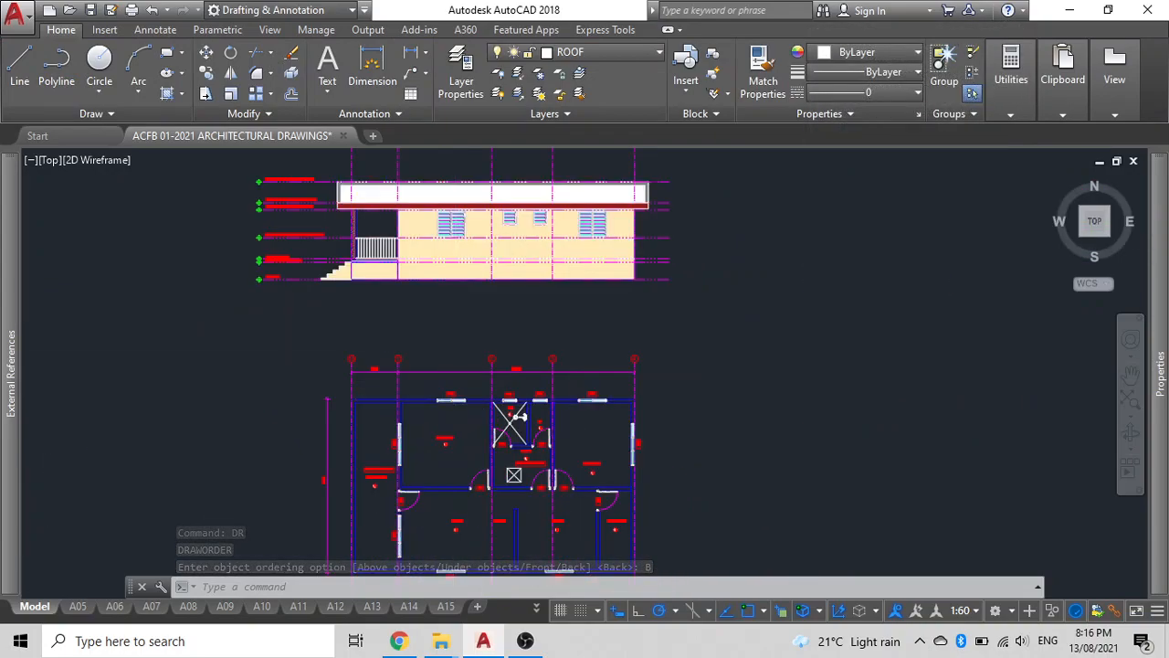
left_click(589, 403)
left_click(678, 398)
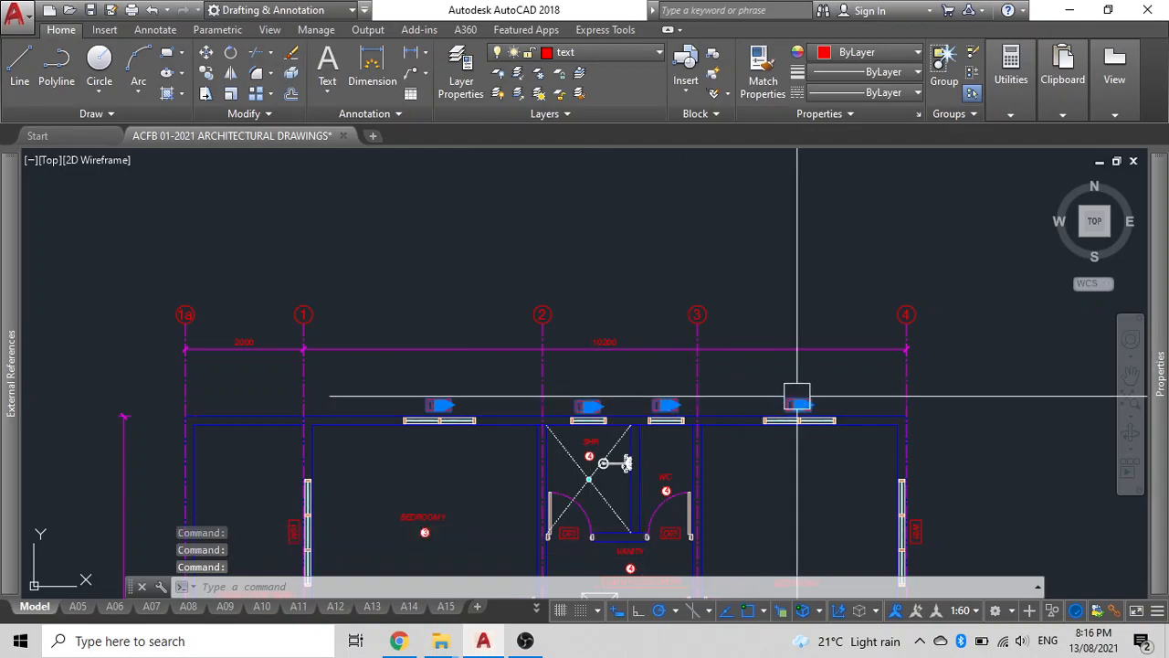
scroll(798, 403, "down", 4)
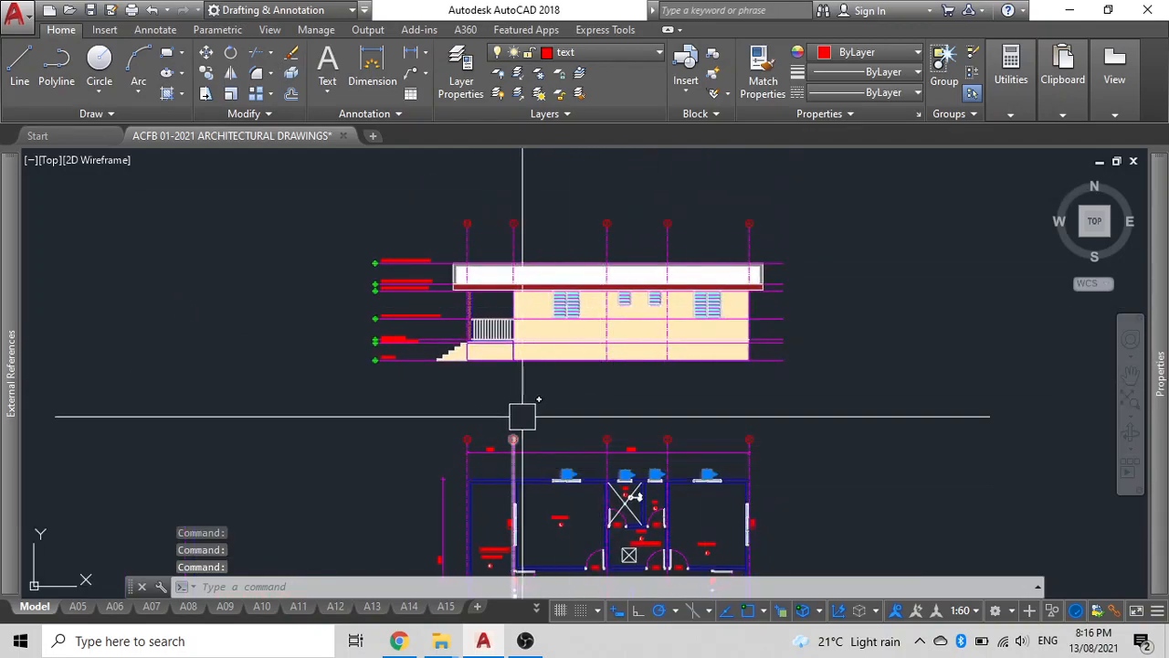
type("o")
key("Return")
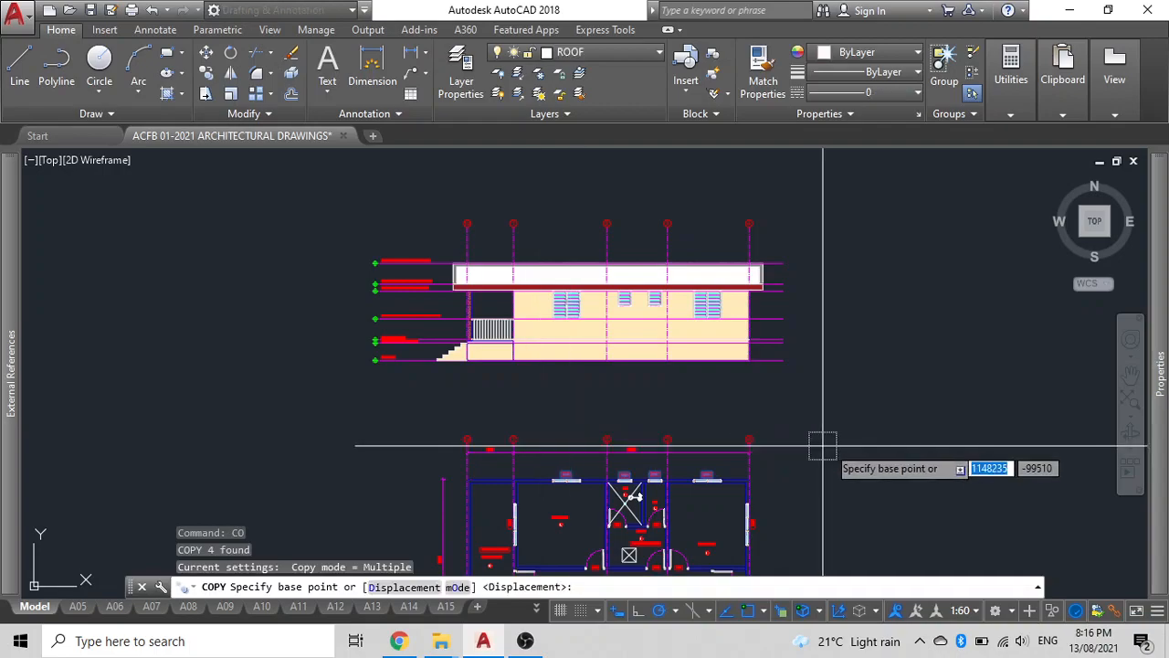
left_click(835, 475)
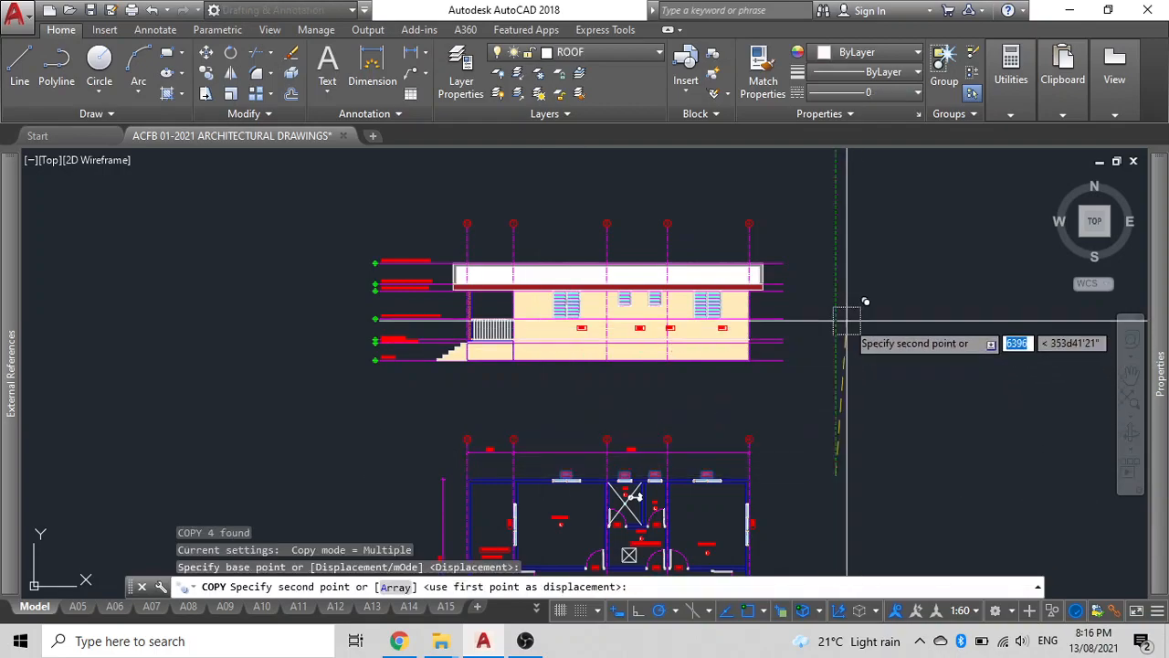
scroll(835, 336, "up", 4)
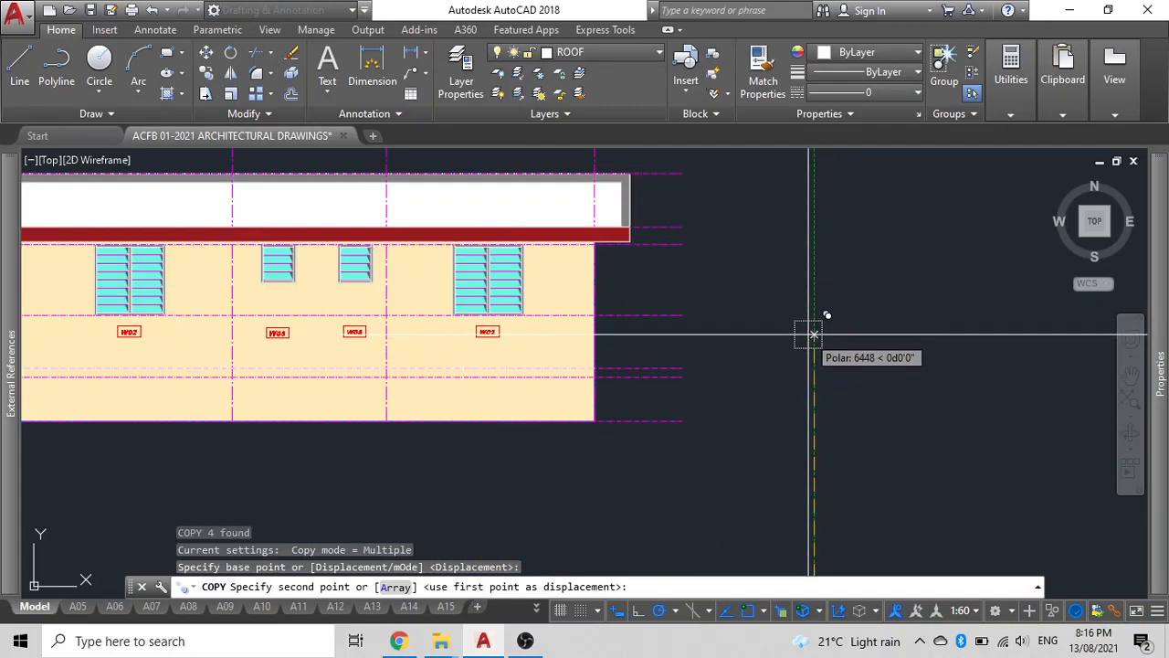
left_click(814, 327)
middle_click_drag(530, 348, 884, 342)
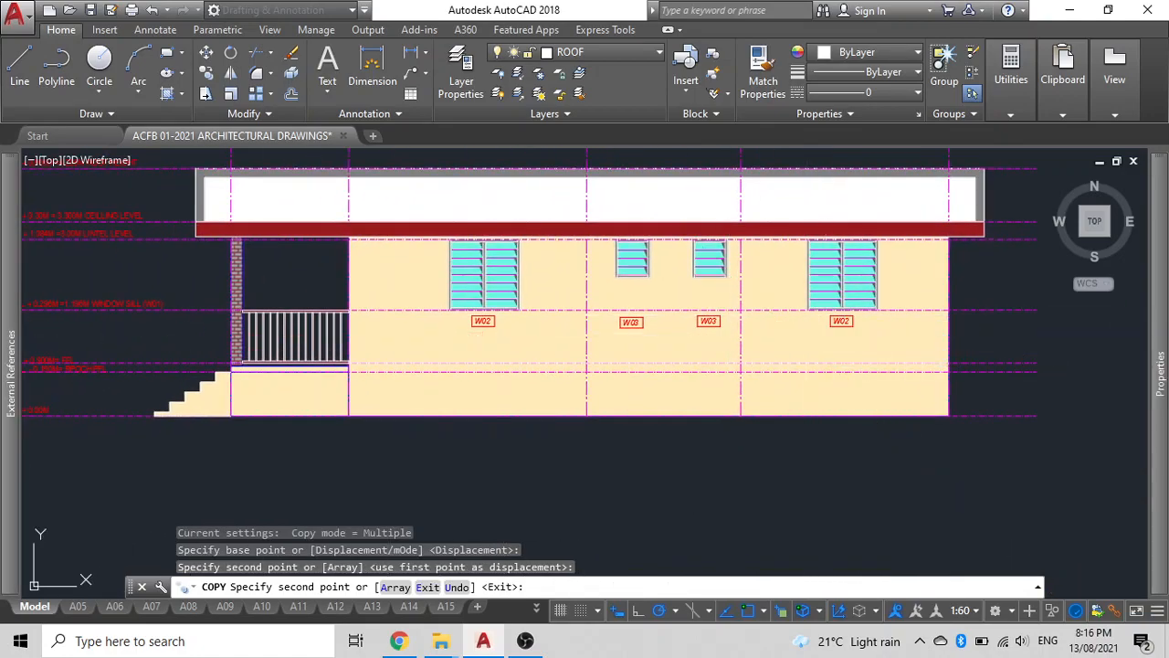
key("Escape")
Step: Move the two W03 tags up so they sit directly beneath the two small windows
scroll(509, 308, "up", 4)
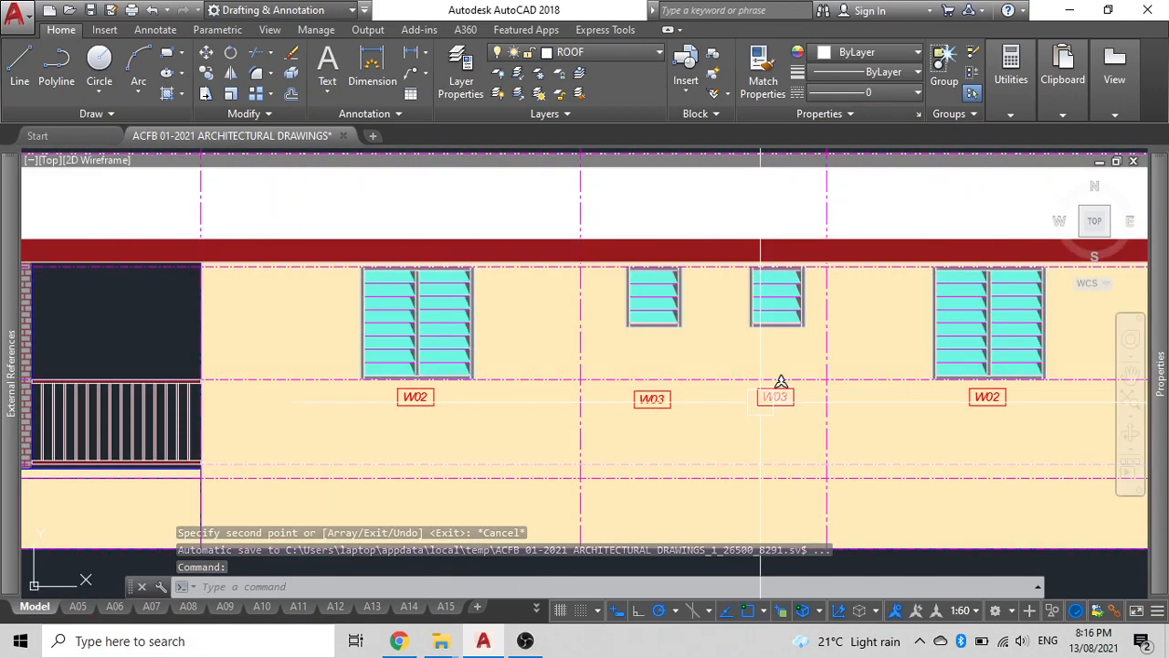
left_click(776, 395)
left_click(652, 399)
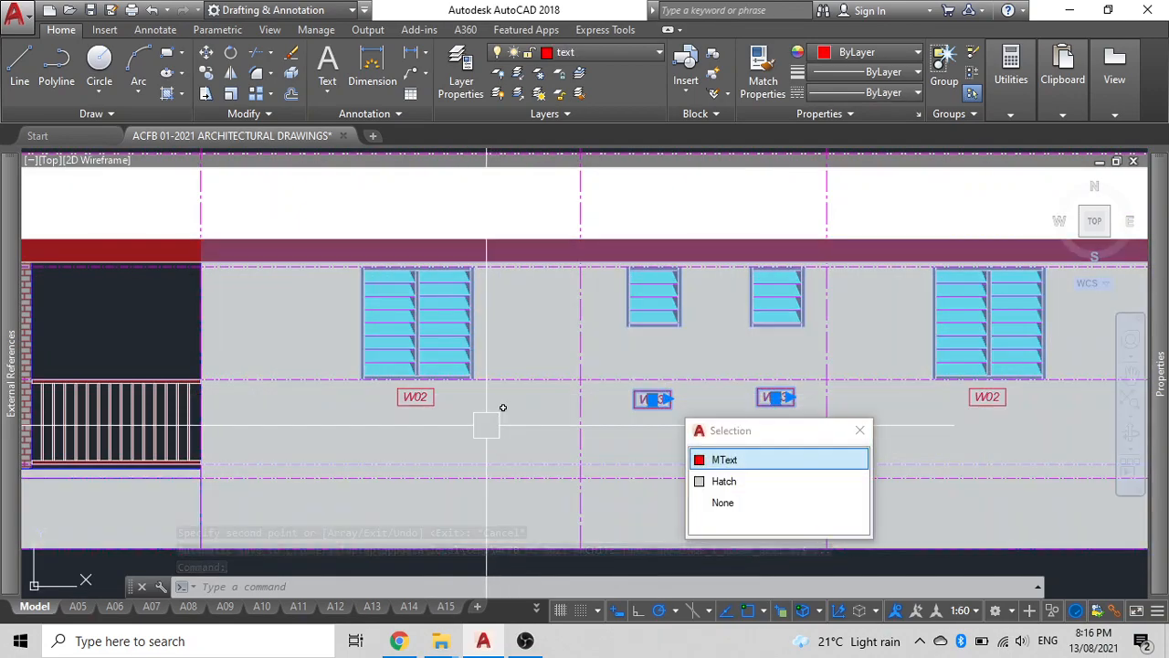
type("m")
key("Return")
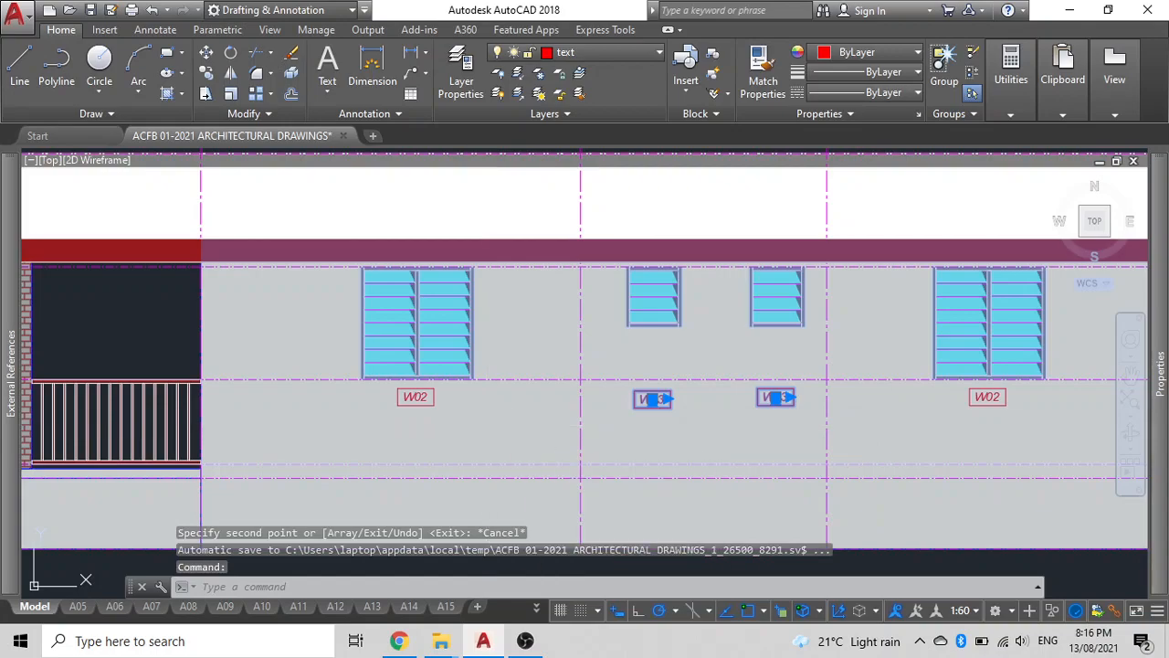
left_click(710, 447)
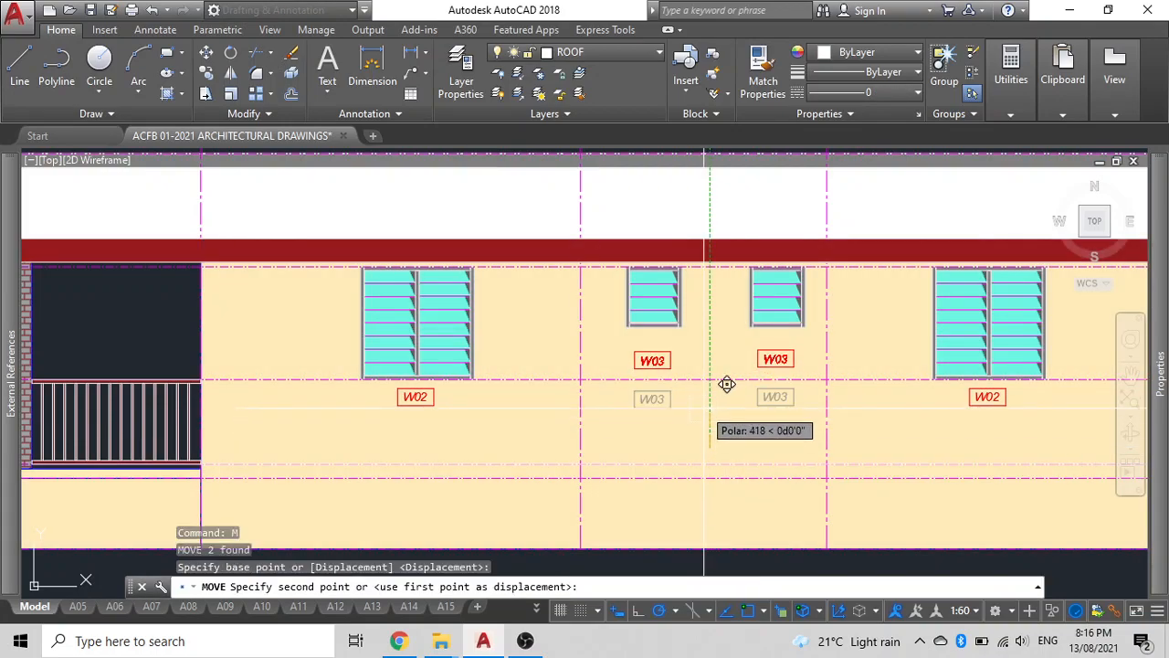
scroll(728, 364, "up", 4)
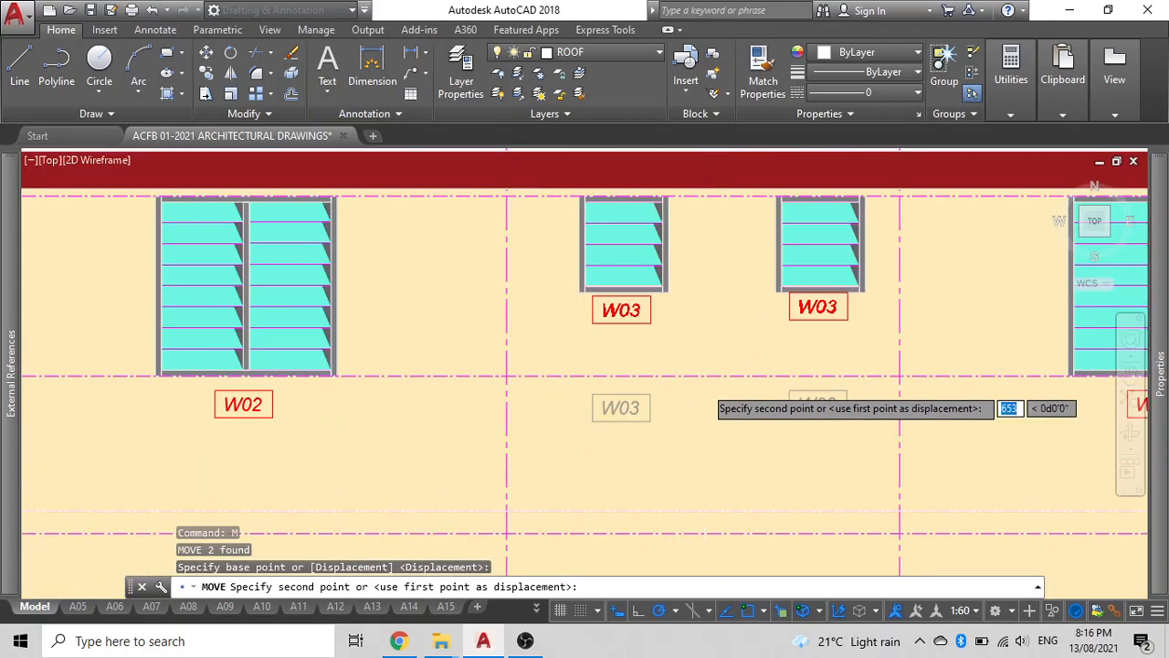
left_click(735, 372)
scroll(731, 373, "down", 4)
key("Escape")
scroll(726, 374, "down", 4)
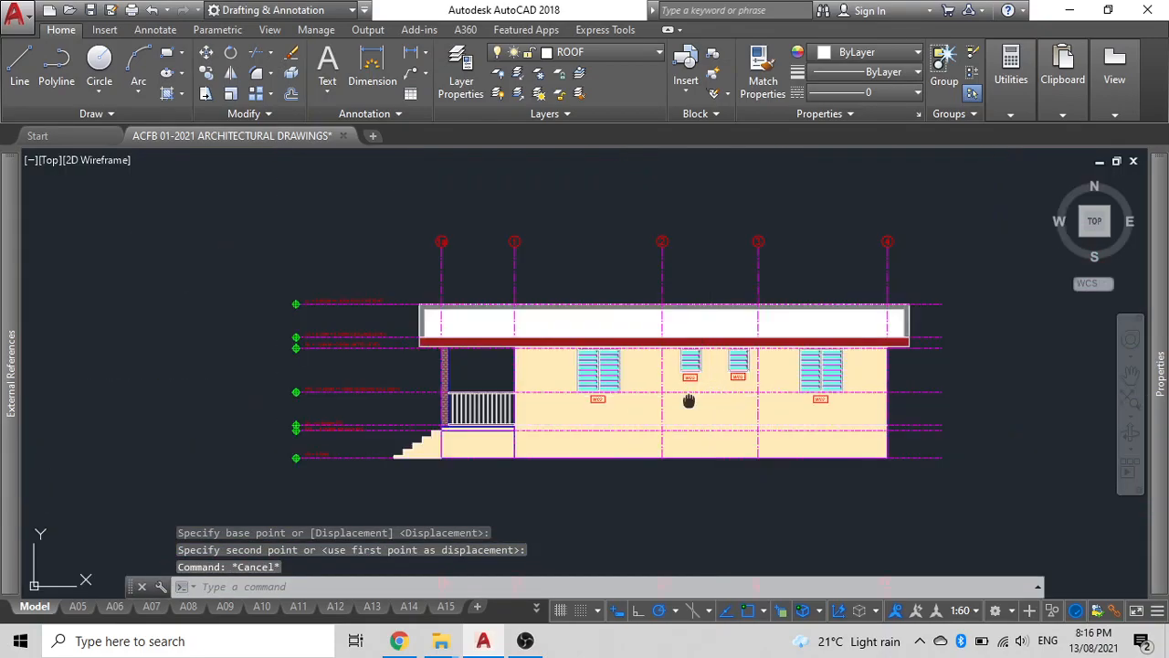
Step: Copy the downpipe at grid C of the finished front elevation to the top of the side elevation's porch column
middle_click_drag(682, 395, 583, 407)
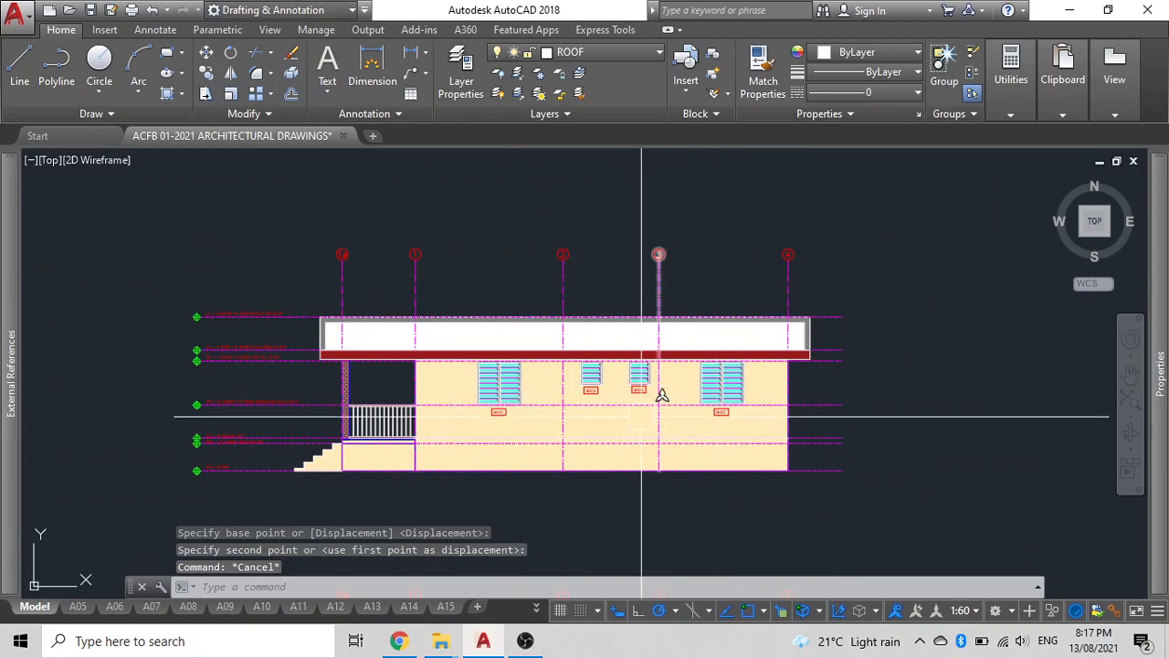
middle_click_drag(912, 428, 882, 365)
key("Escape")
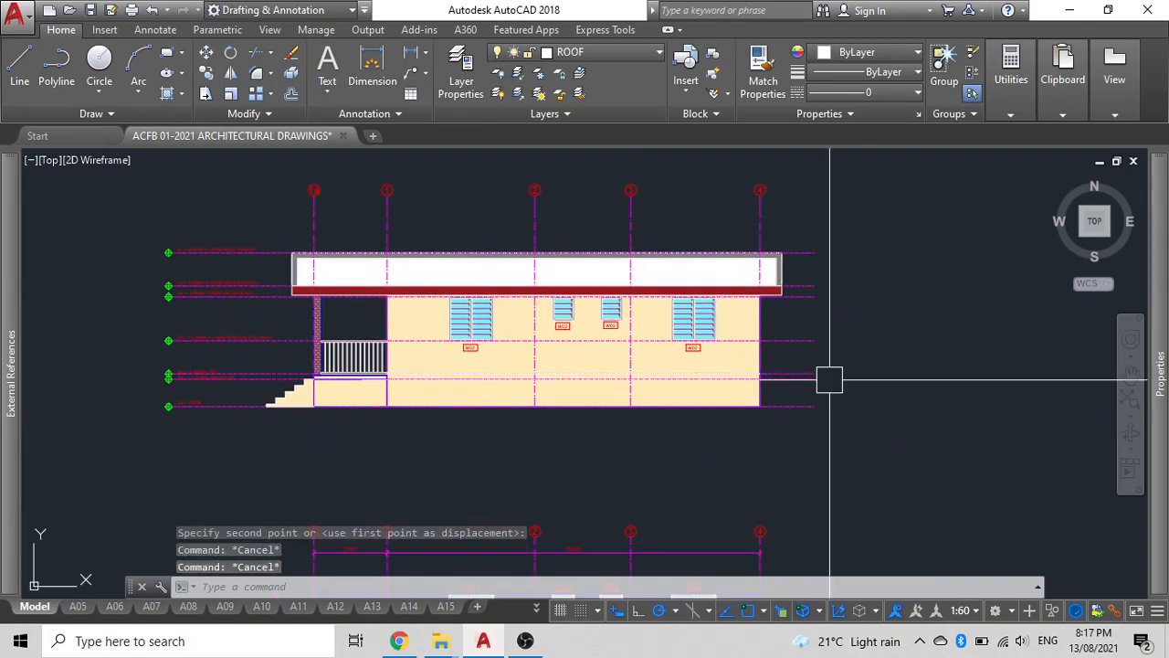
scroll(465, 358, "down", 5)
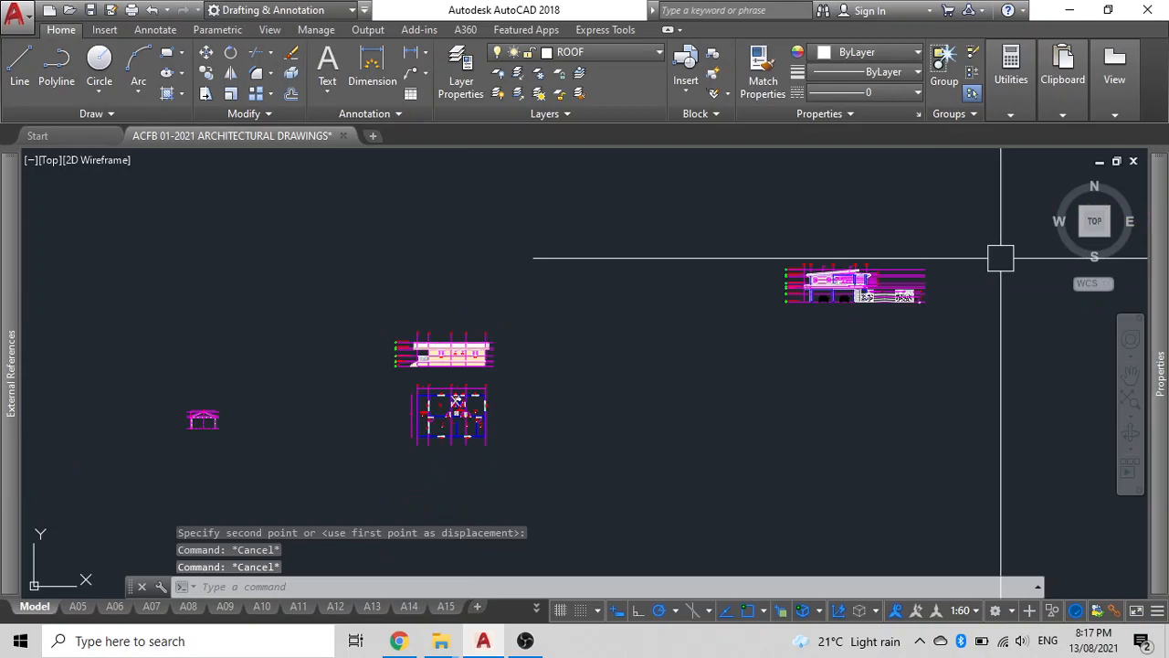
scroll(374, 397, "down", 3)
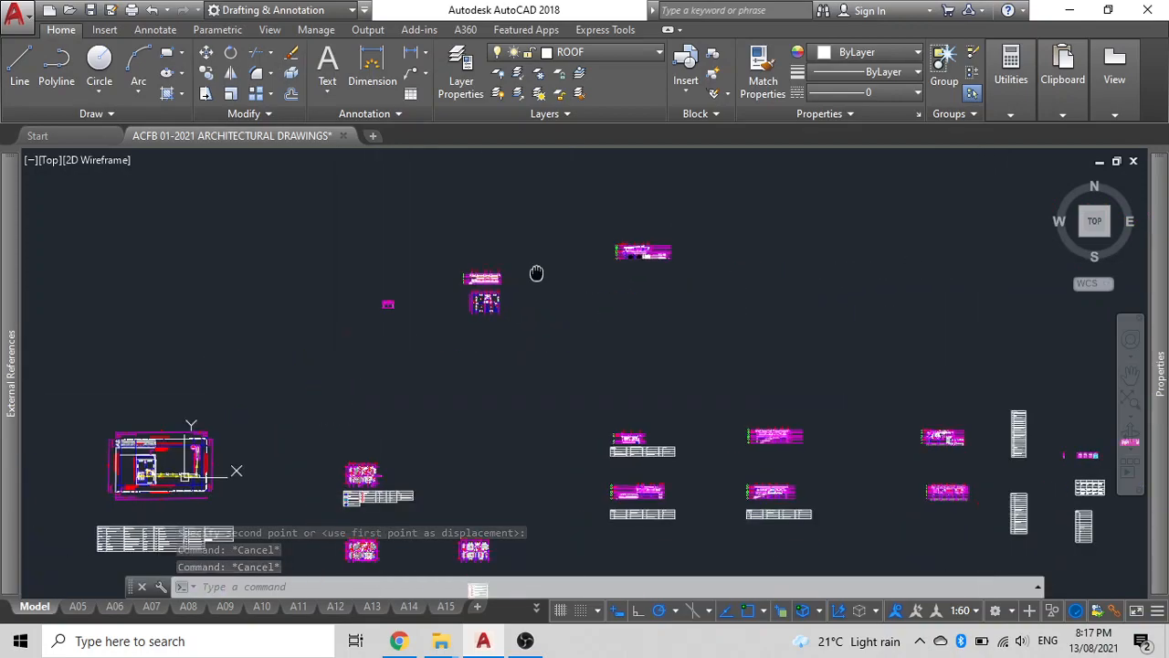
scroll(738, 378, "up", 6)
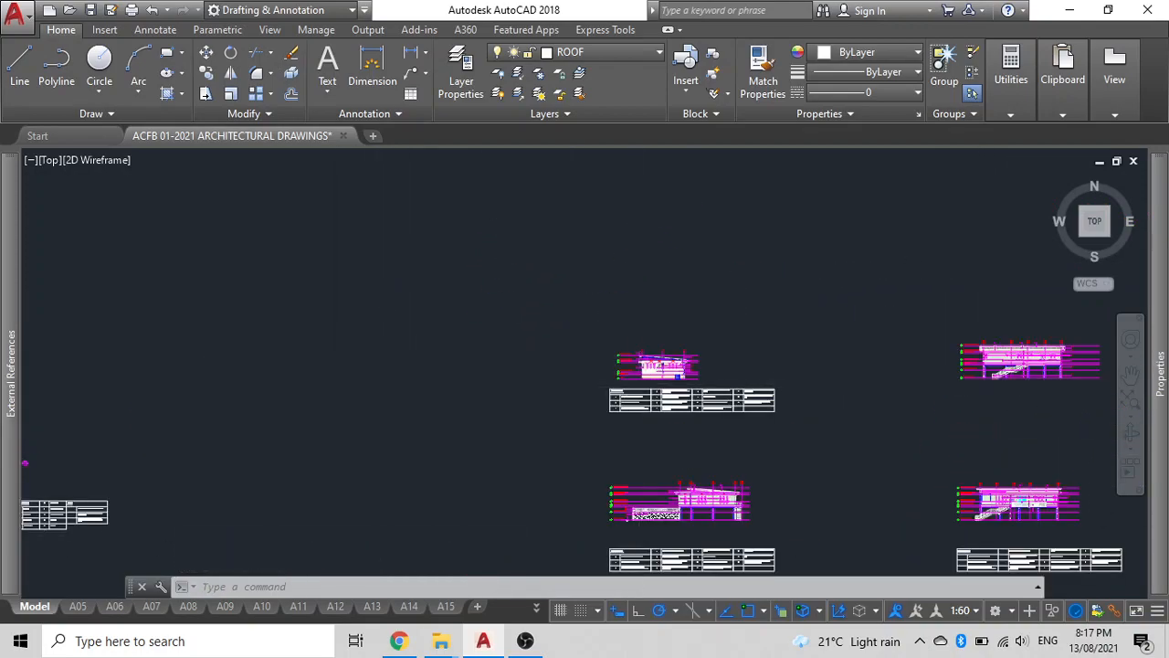
scroll(710, 378, "up", 3)
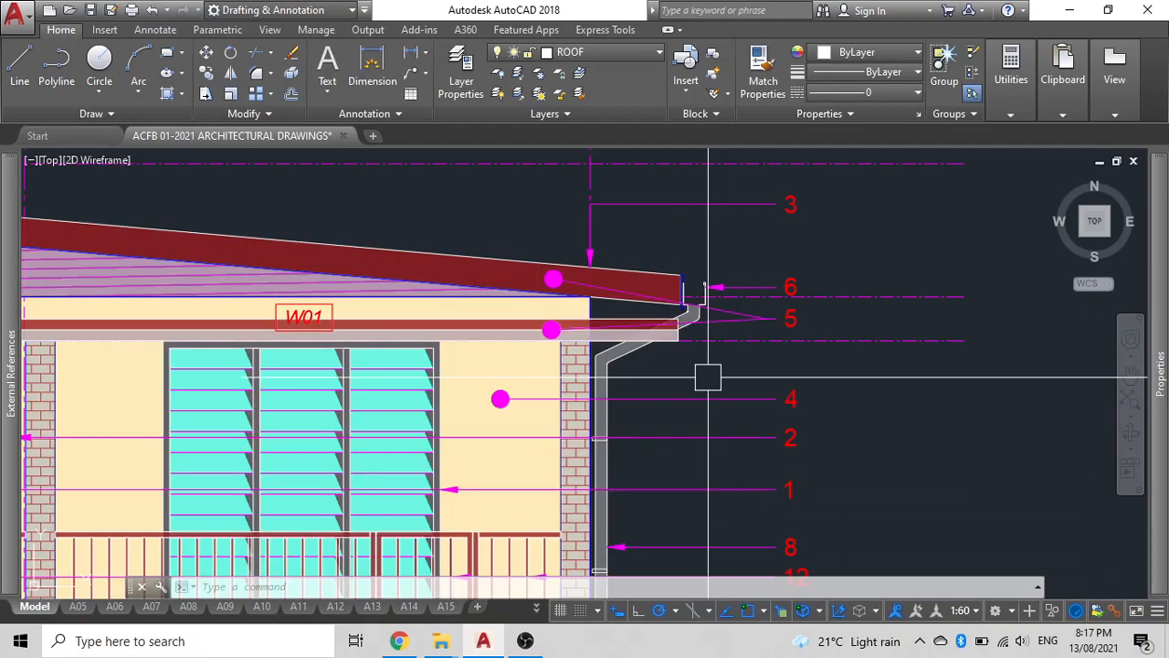
scroll(621, 389, "down", 8)
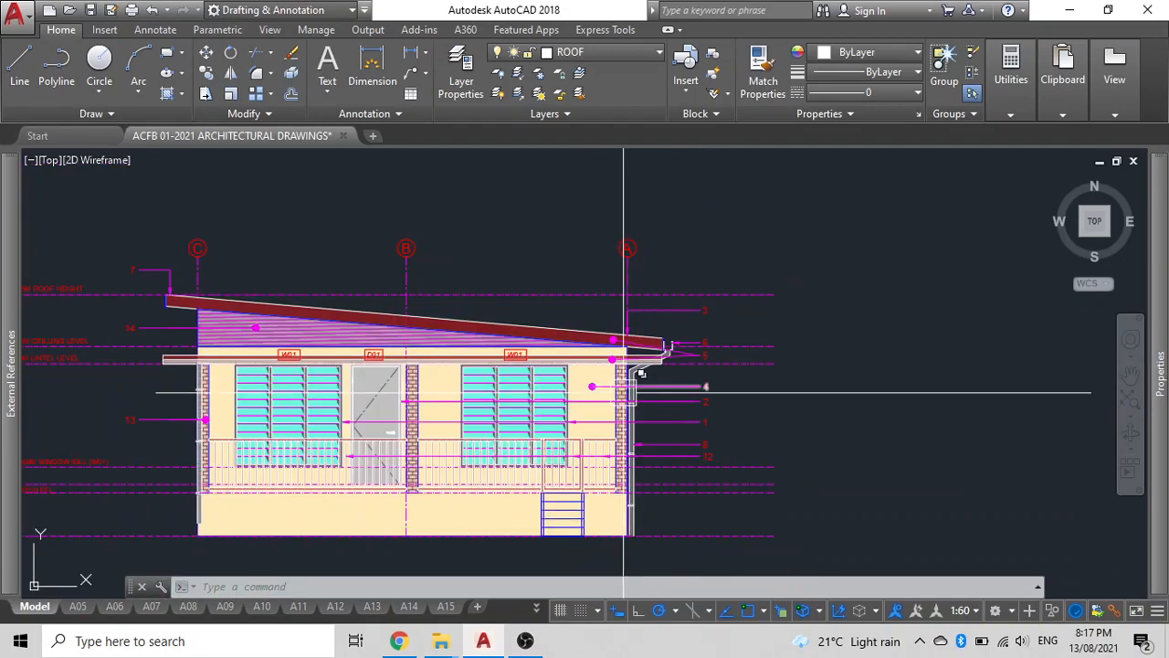
scroll(573, 383, "up", 8)
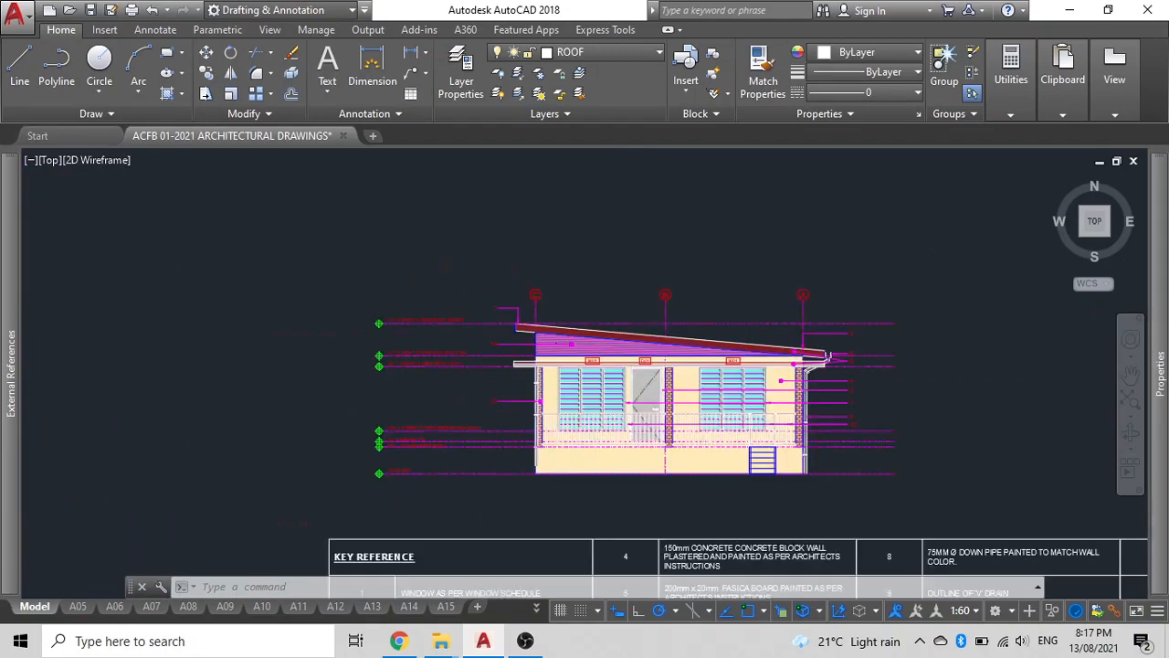
left_click(519, 385)
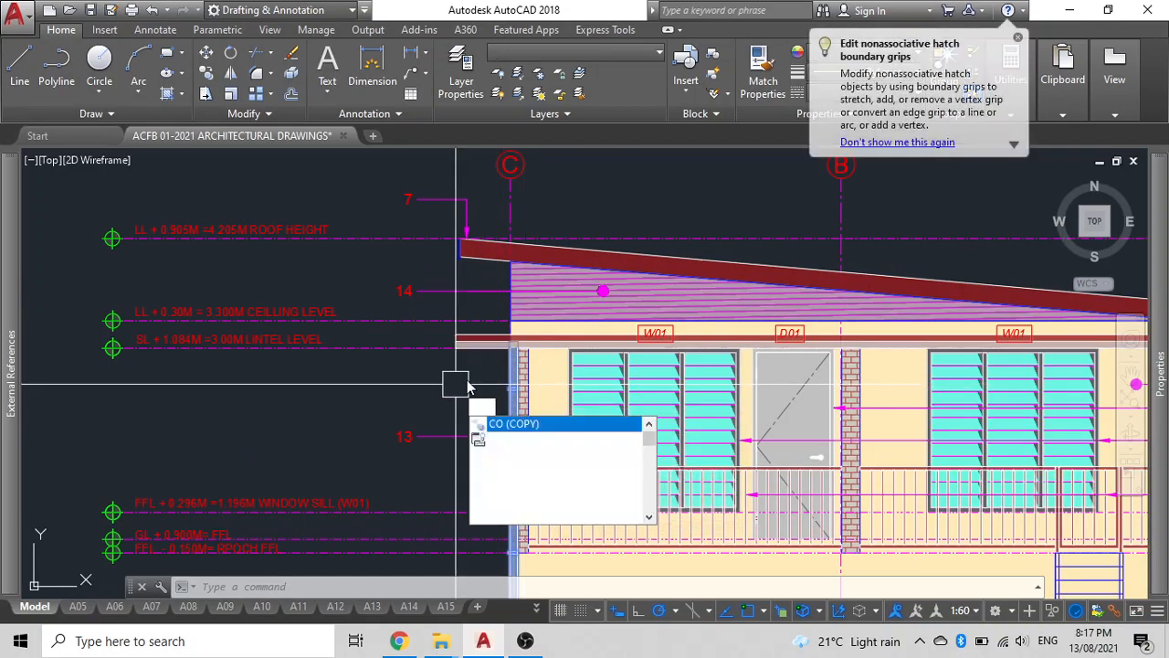
key("Return")
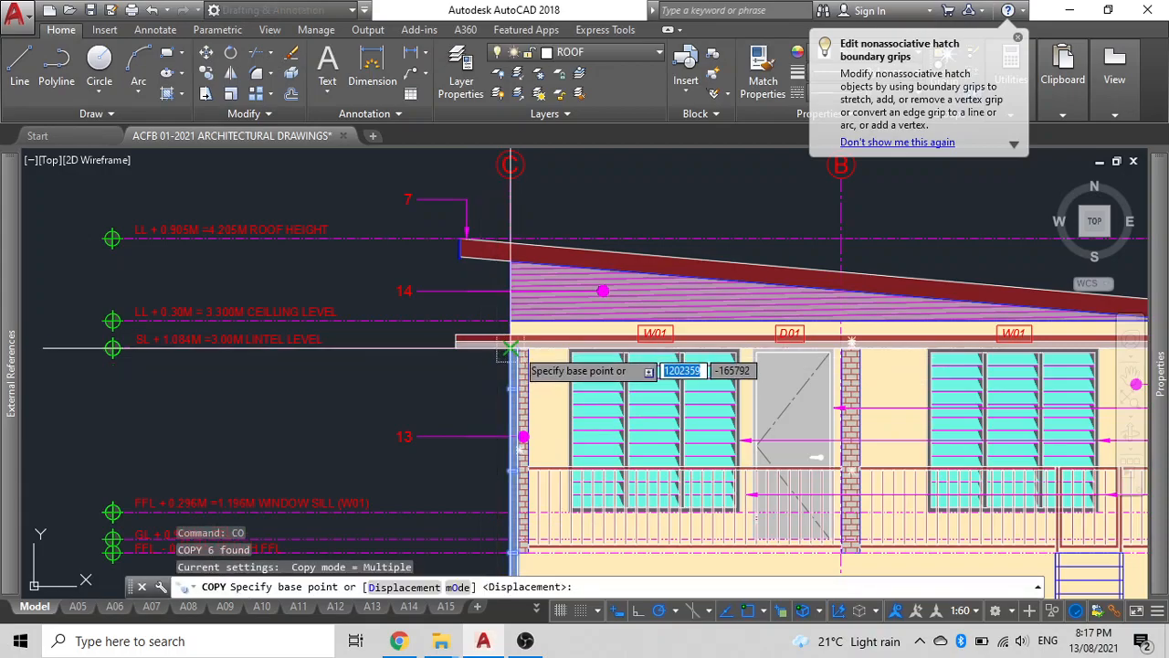
left_click(520, 347)
scroll(435, 382, "down", 6)
middle_click_drag(435, 382, 732, 468)
scroll(588, 394, "down", 4)
middle_click_drag(592, 396, 921, 472)
scroll(596, 412, "down", 2)
middle_click_drag(613, 379, 638, 590)
scroll(519, 317, "up", 6)
middle_click_drag(447, 370, 473, 568)
scroll(339, 324, "up", 8)
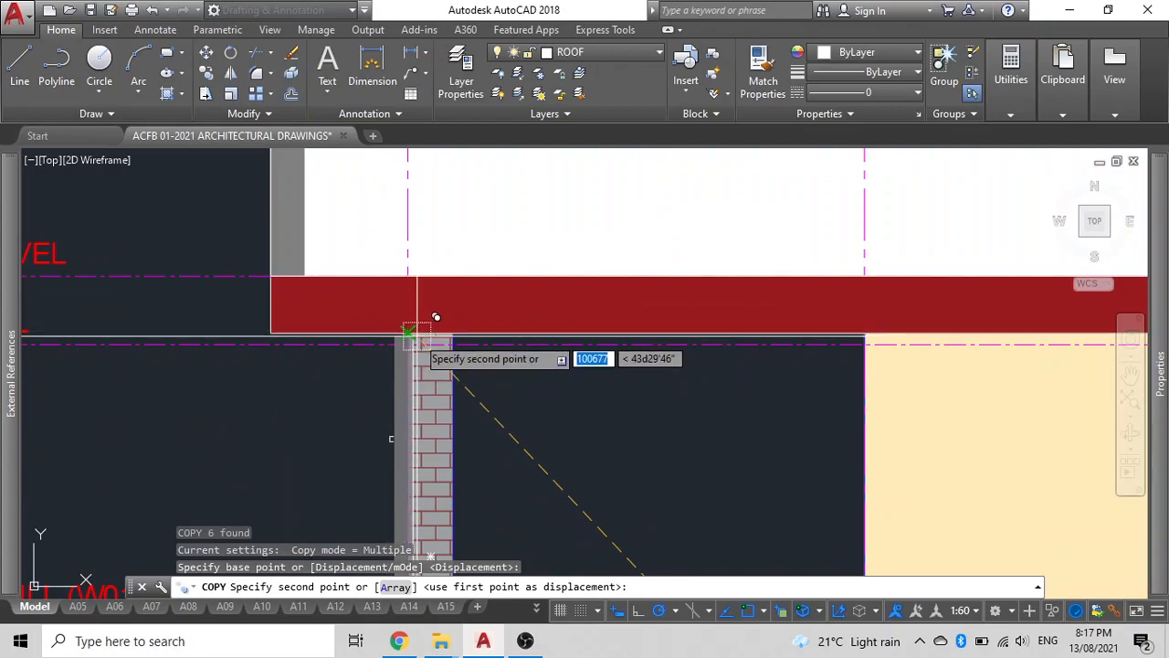
scroll(416, 340, "up", 4)
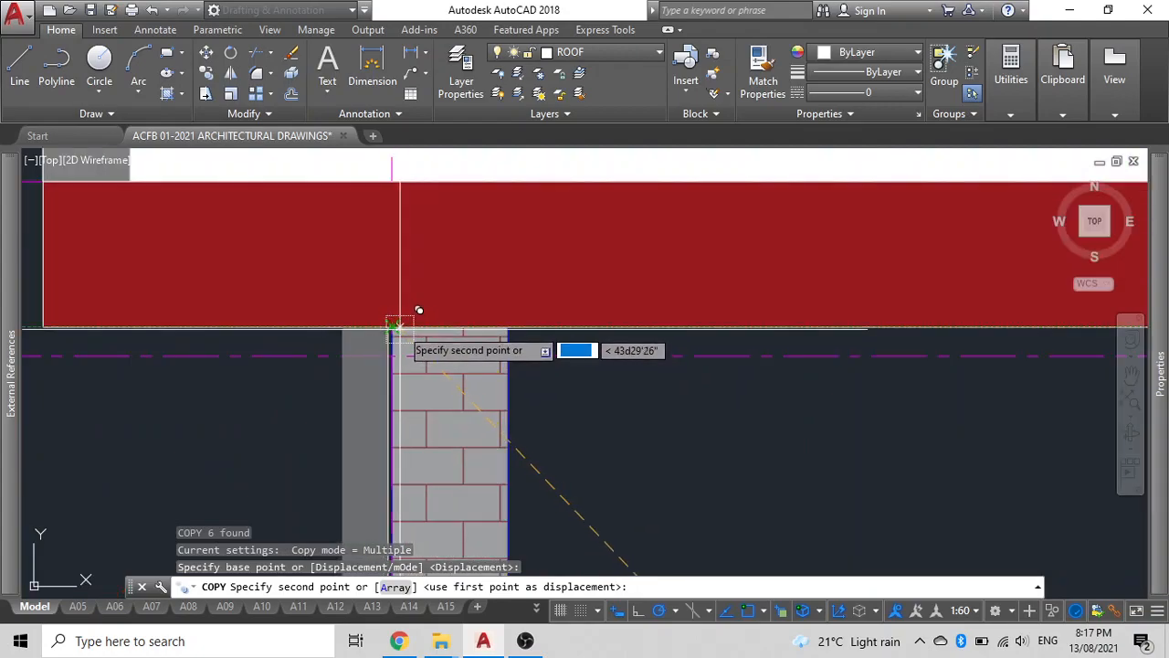
left_click(402, 326)
key("Escape")
Step: Move the copied downpipe so its upper outer corner meets the porch column's outer edge under the fascia
left_click(354, 386)
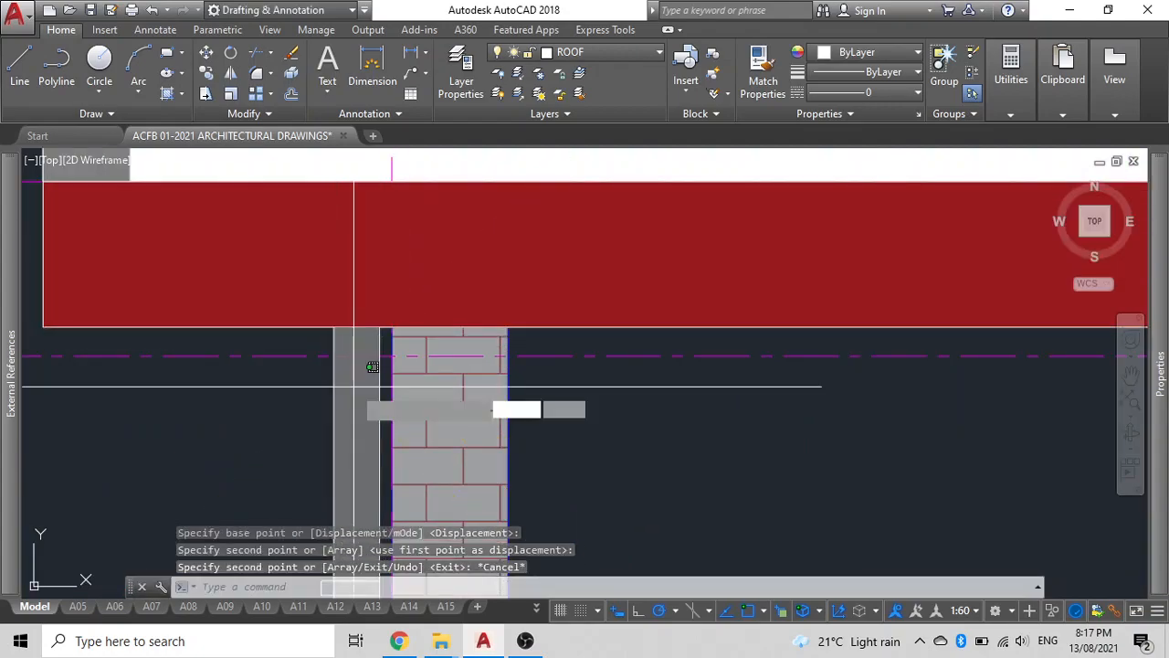
left_click(354, 386)
type("m")
key("Return")
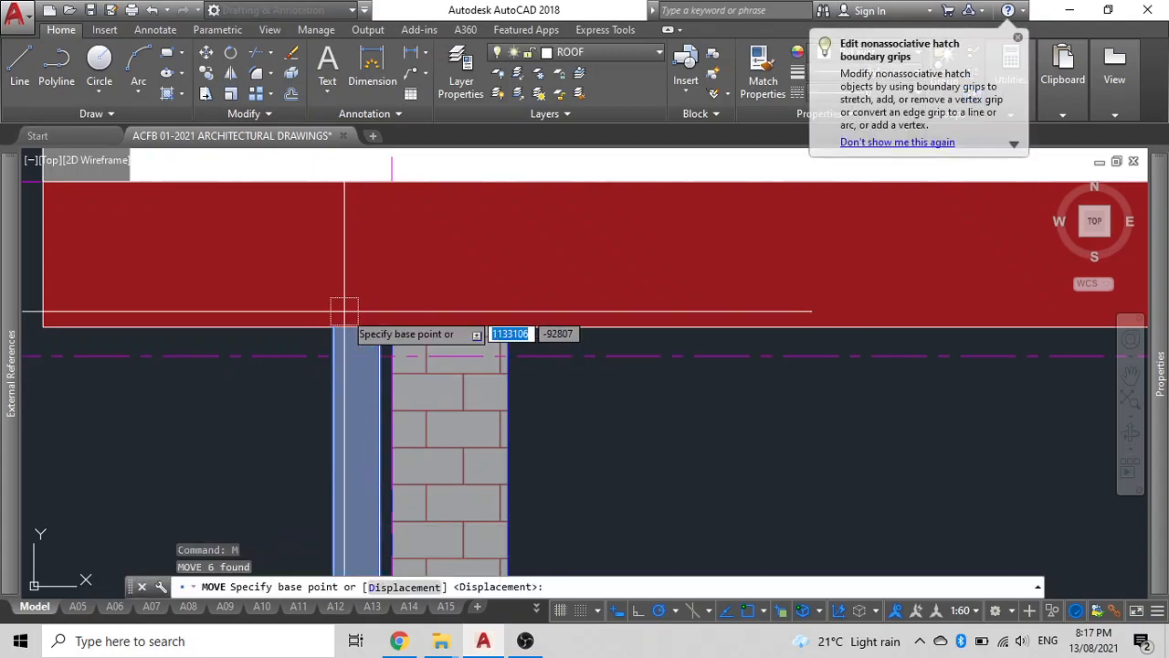
left_click(334, 326)
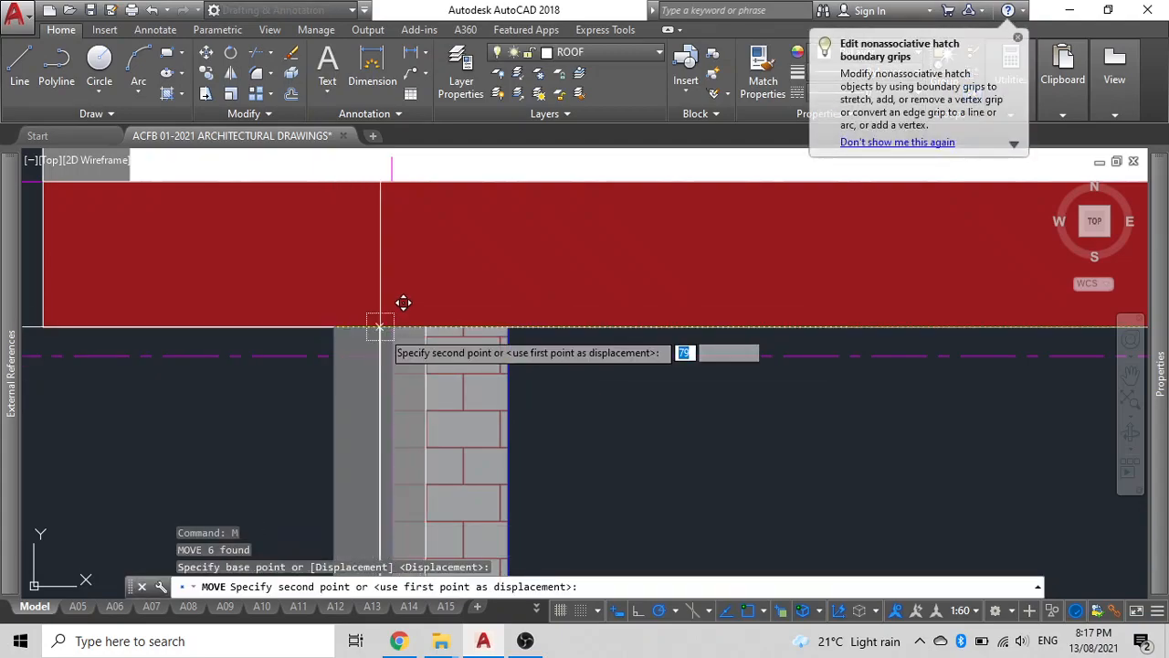
left_click(394, 332)
scroll(387, 434, "down", 6)
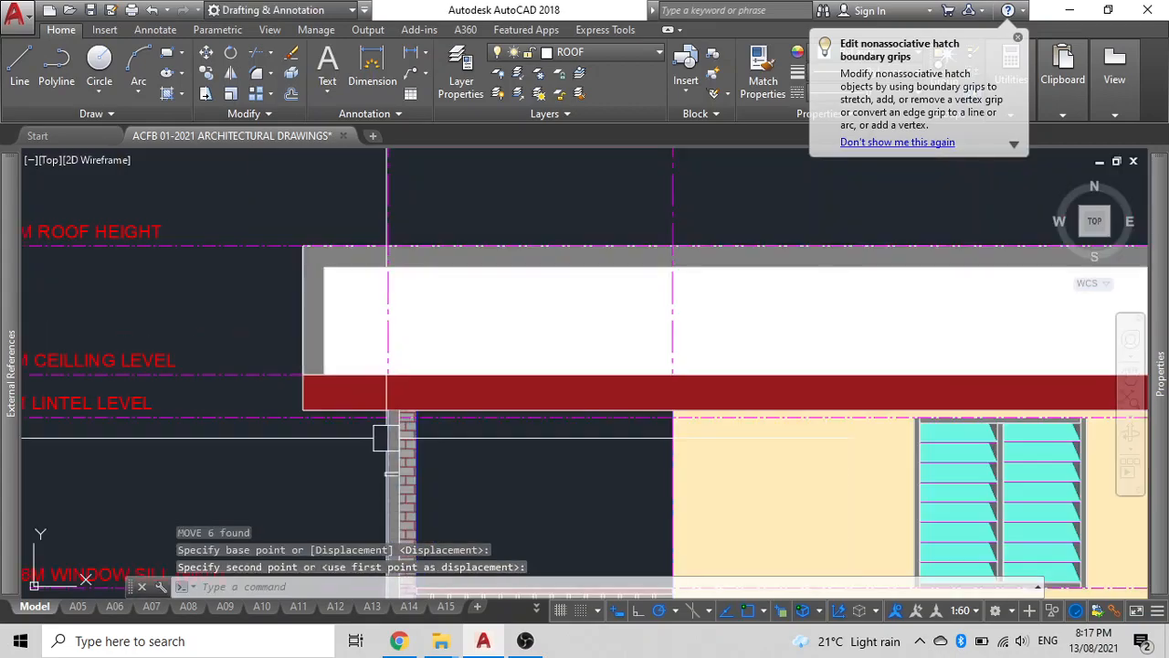
Step: Move the downpipe horizontally off the porch column to the empty space beyond the level markers
middle_click_drag(387, 436, 606, 170)
scroll(606, 165, "down", 2)
scroll(603, 388, "up", 4)
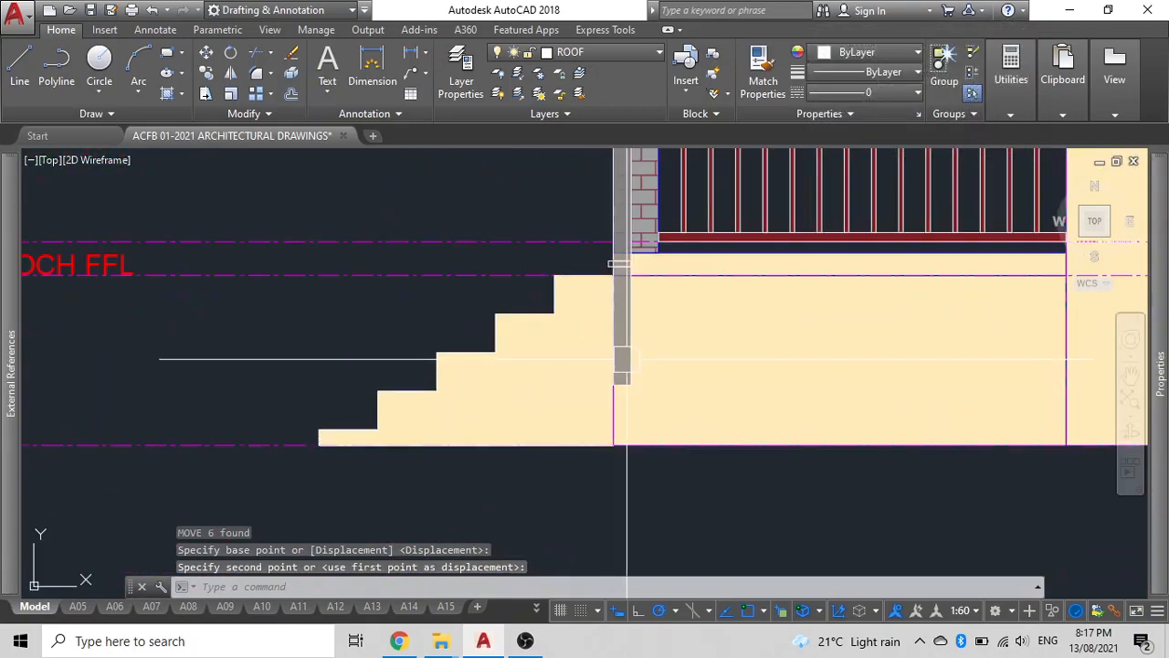
left_click(626, 358)
middle_click_drag(538, 443, 613, 426)
scroll(612, 426, "down", 4)
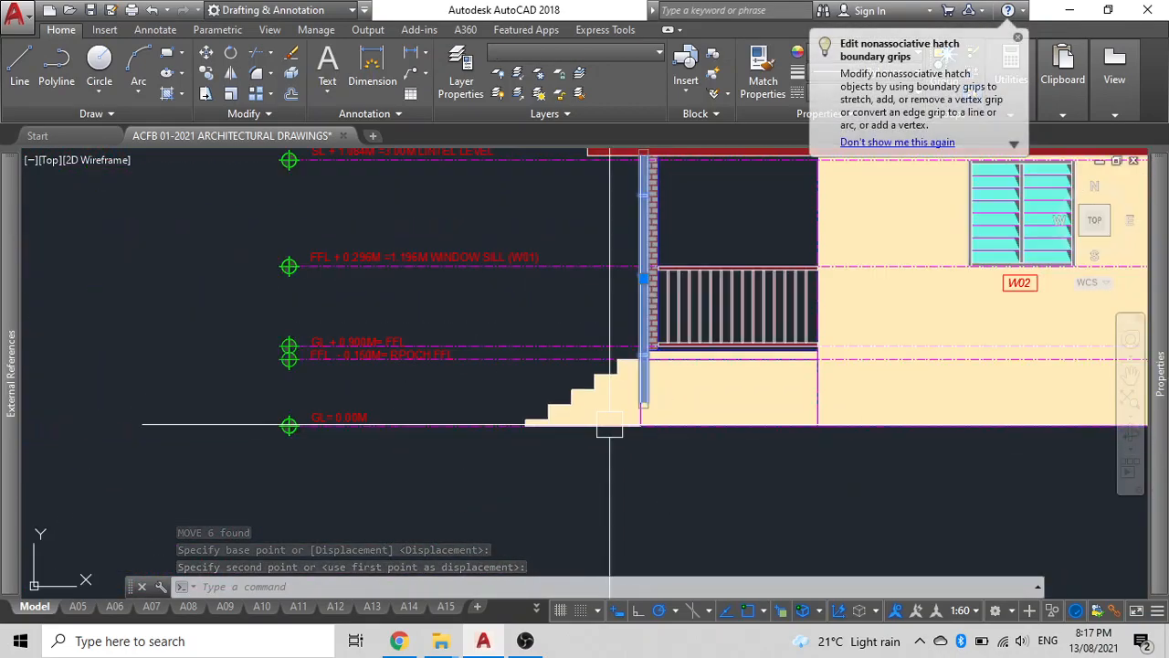
middle_click_drag(582, 468, 714, 440)
type("m")
key("Return")
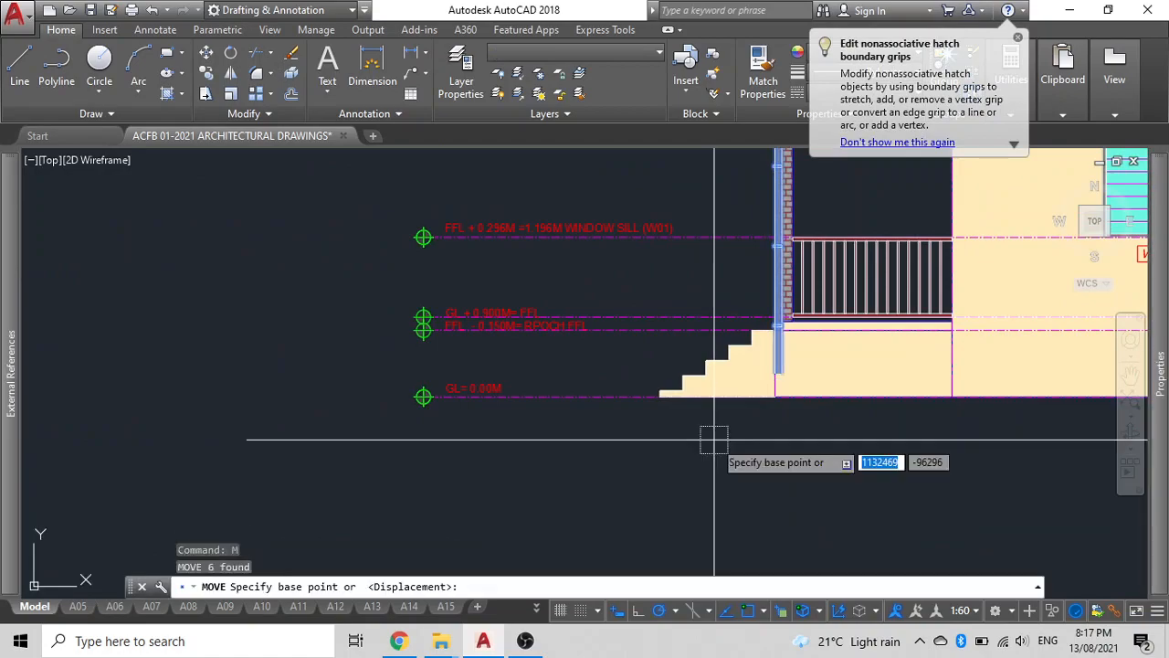
left_click(714, 440)
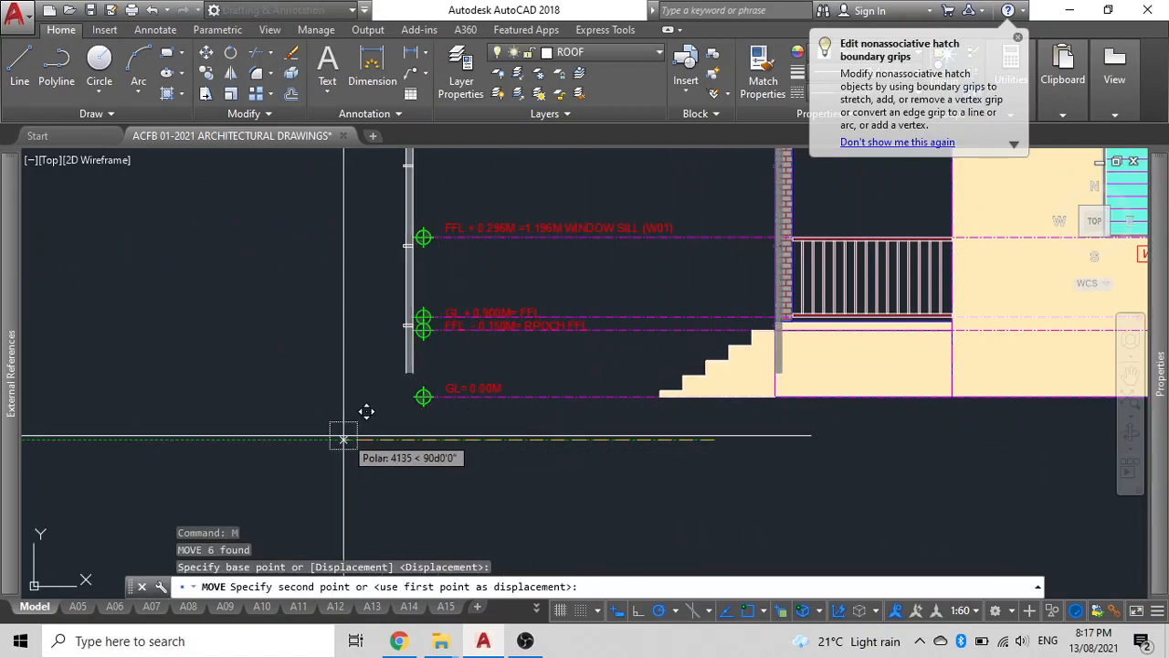
key("Escape")
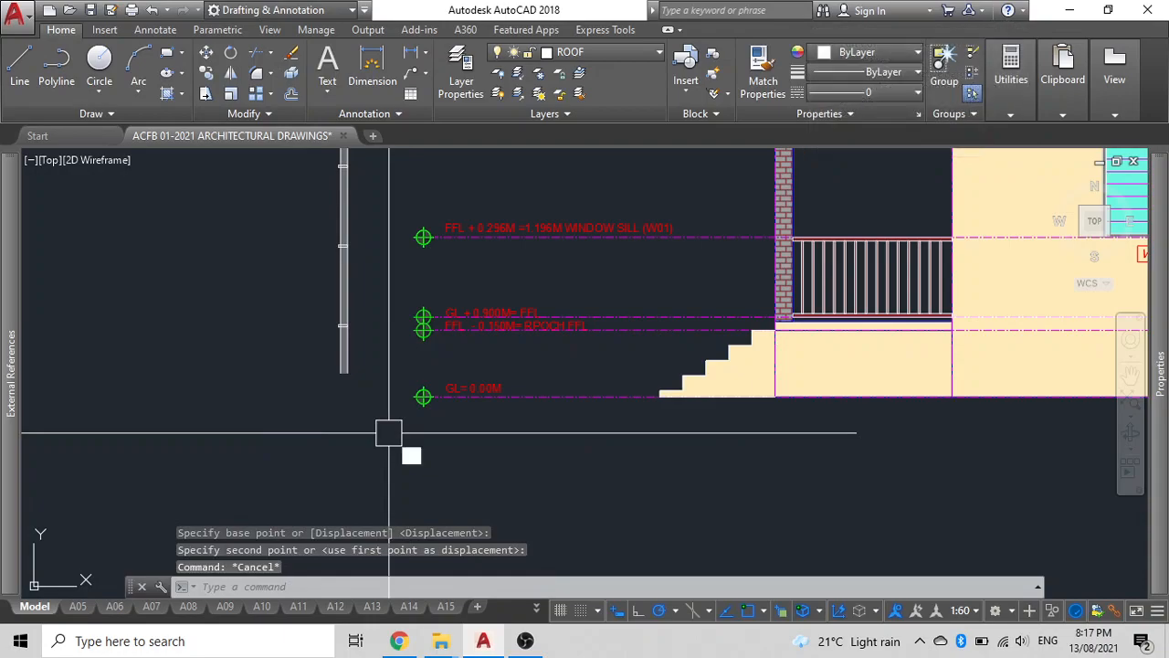
Step: Draw a horizontal polyline from the GL= 0.00M level marker across beneath the copied downpipe as a ground-level reference line
type("pl")
key("Return")
scroll(424, 399, "up", 4)
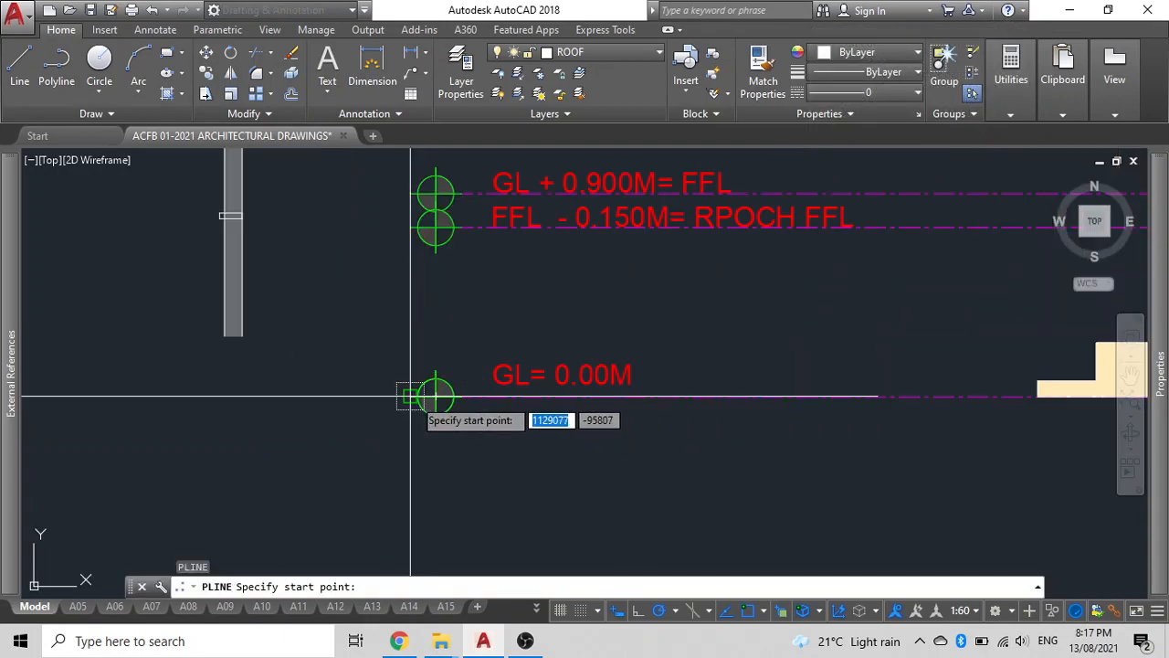
left_click(407, 397)
key("Escape")
Step: Ungroup the copied downpipe beside the level markers
middle_click_drag(325, 362, 494, 468)
left_click(496, 470)
left_click(355, 383)
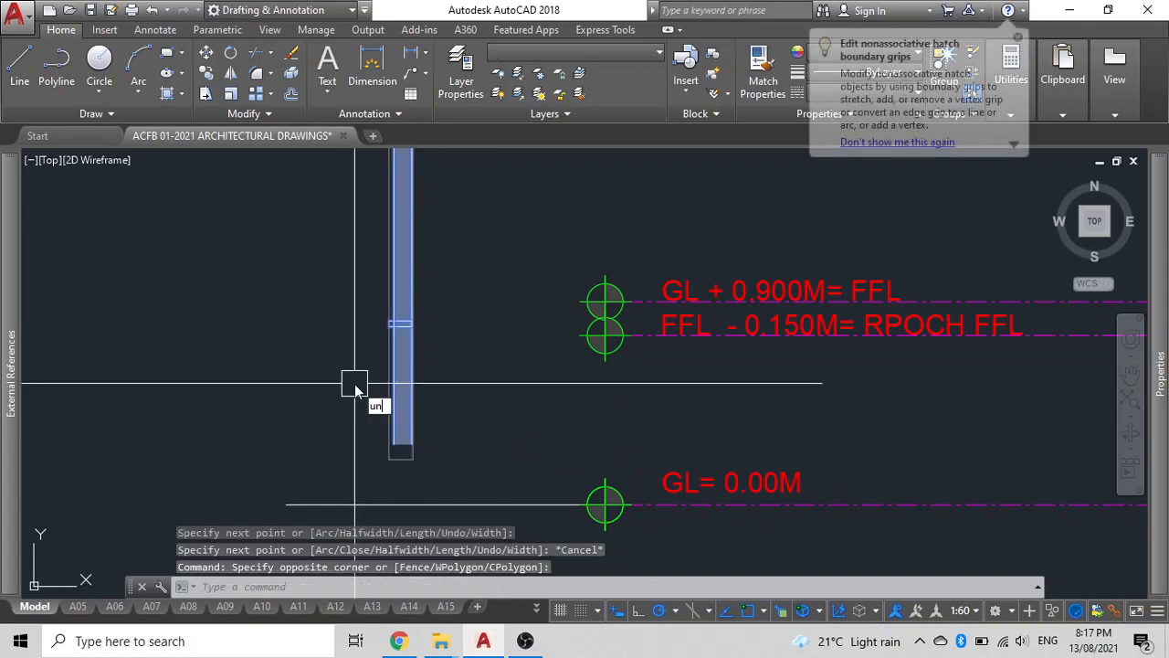
type("ungroup")
key("Return")
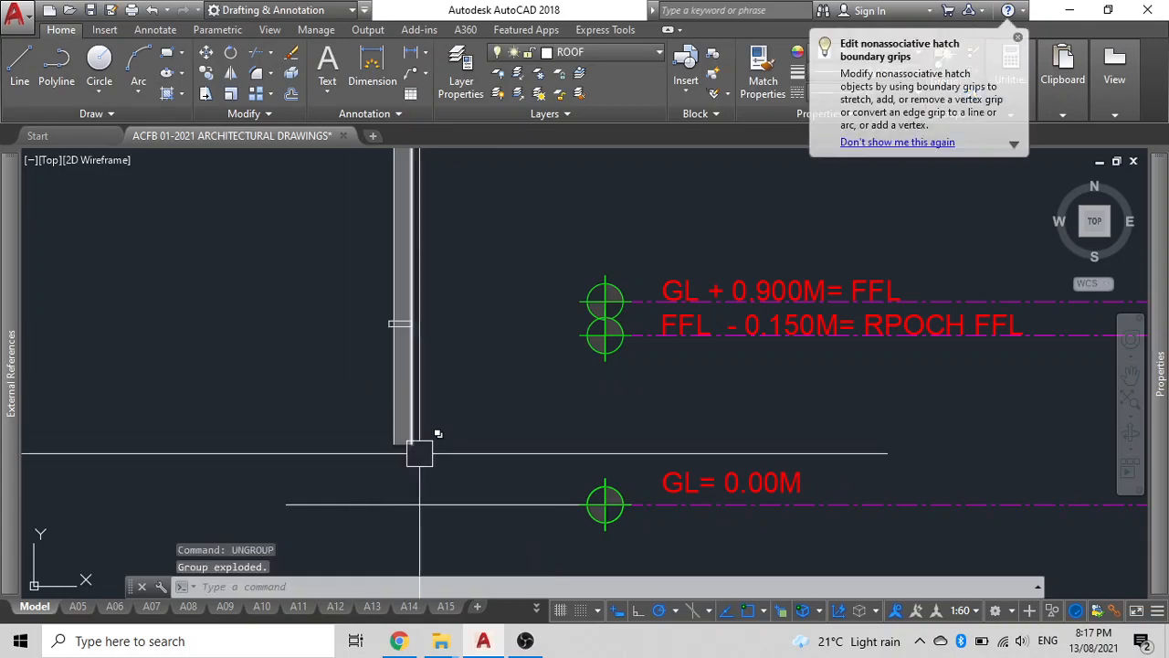
Step: Extend both vertical outlines of the downpipe down to the ground-level reference line
left_click(444, 504)
left_click(413, 427)
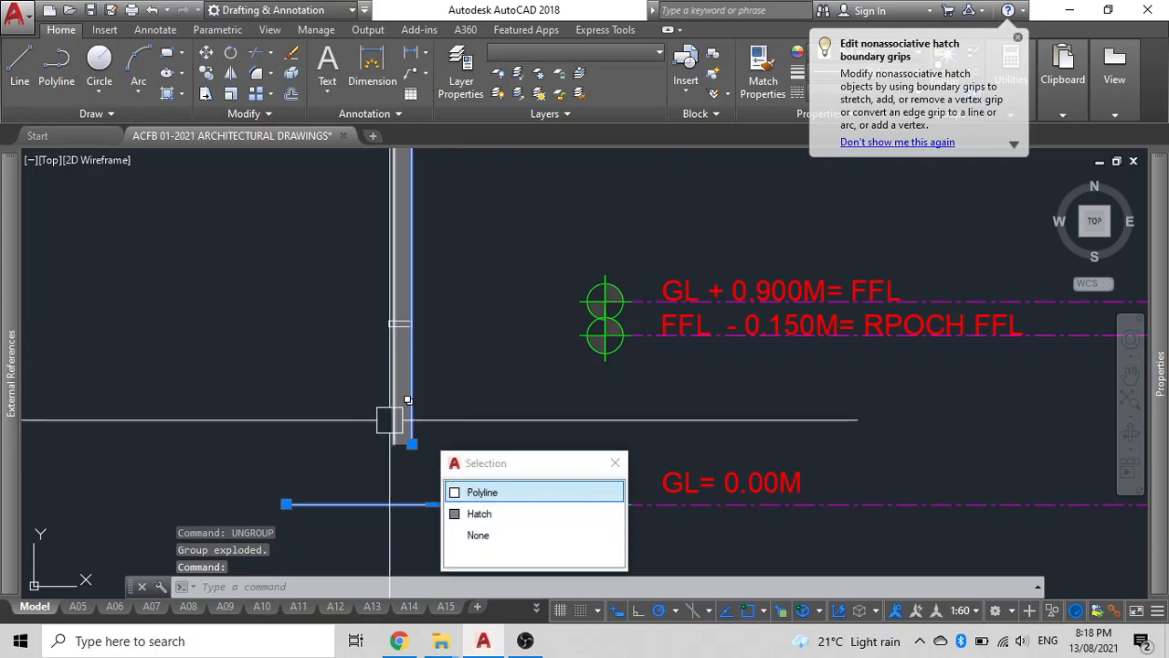
type("extend")
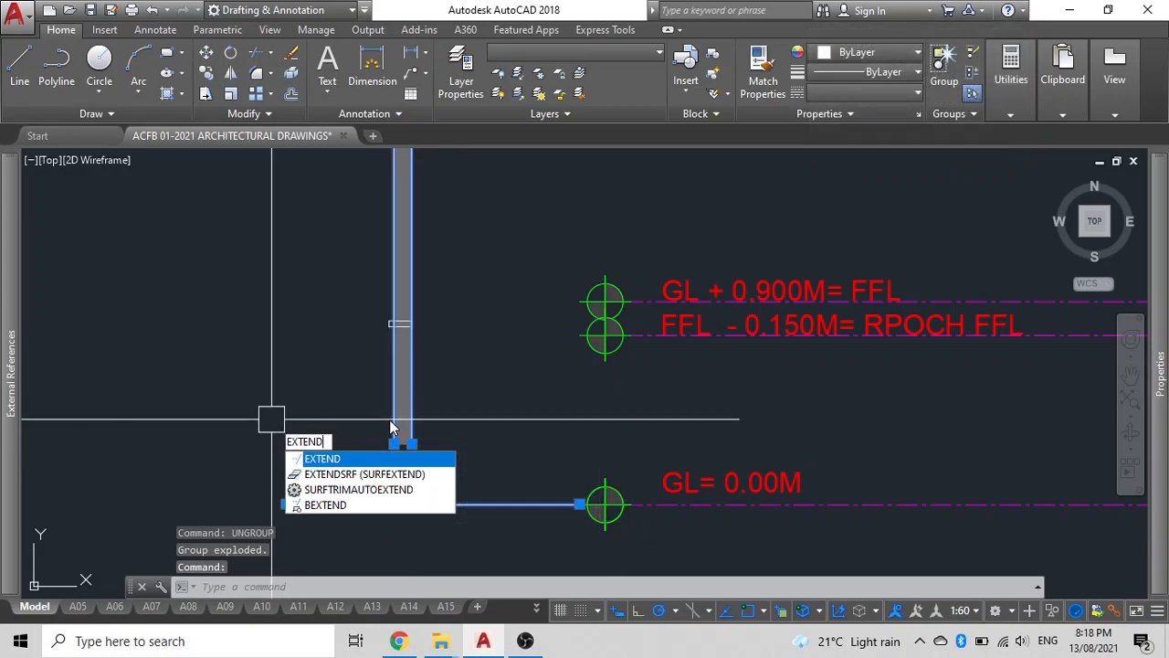
key("Return")
left_click(430, 421)
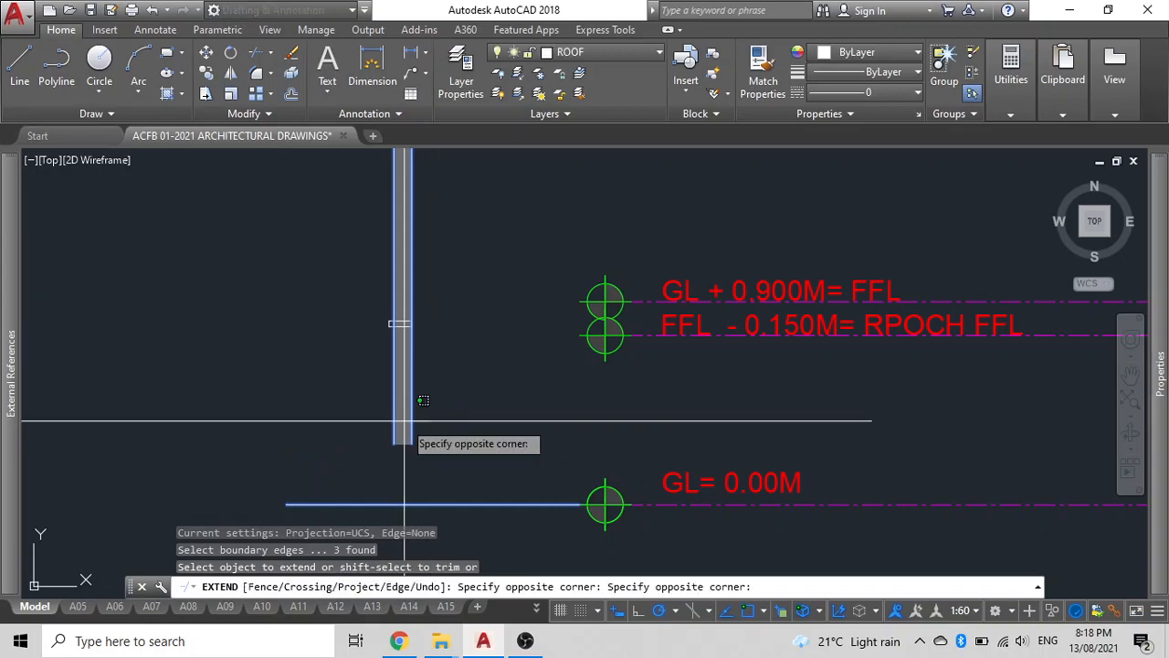
left_click(391, 387)
key("Escape")
Step: Try to adjust the downpipe's solid hatch to the extended outlines, and undo the attempt
scroll(385, 445, "up", 6)
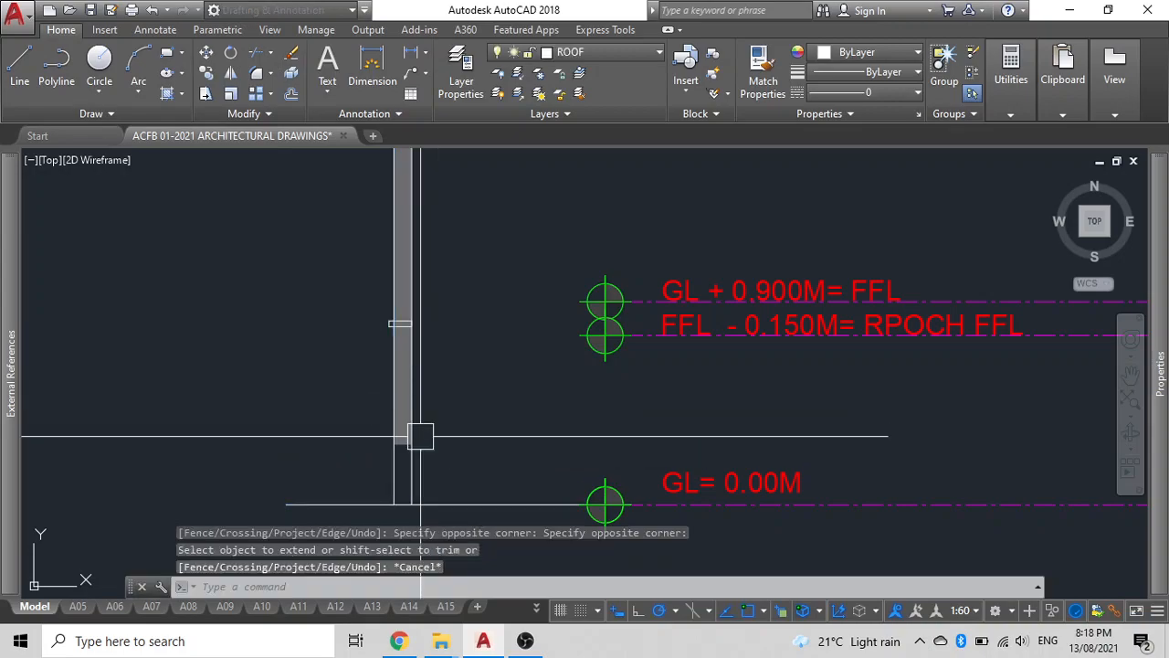
left_click(455, 433)
mouse_move(462, 438)
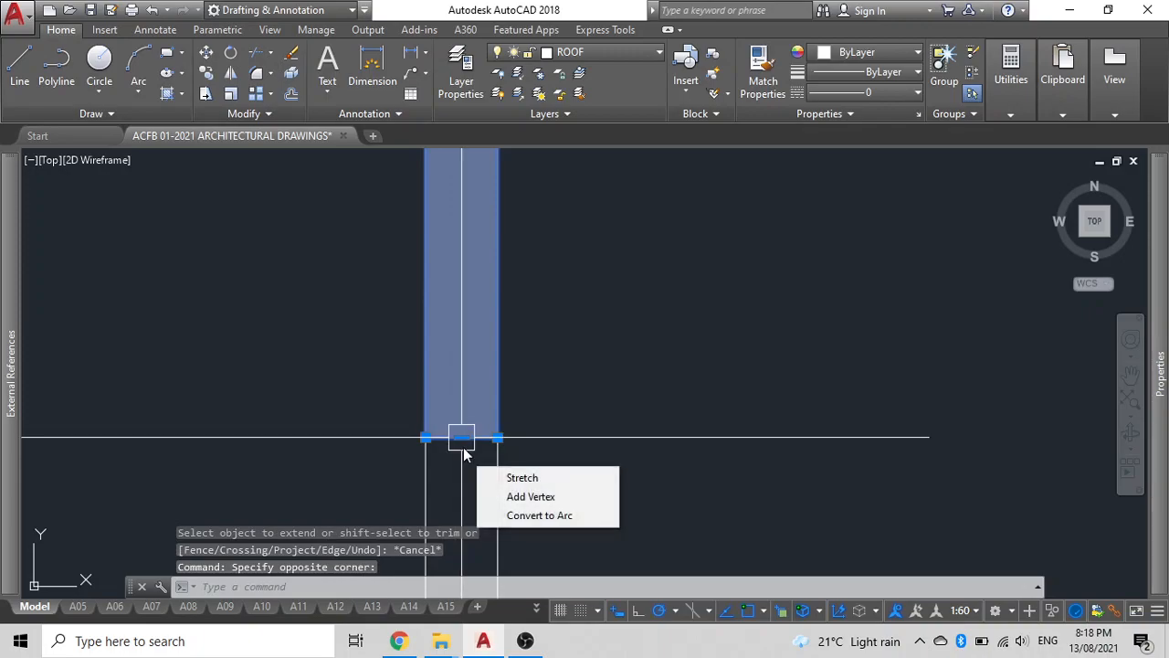
mouse_move(457, 447)
middle_mouse_down()
mouse_move(503, 287)
mouse_move(507, 303)
middle_mouse_up()
key("Escape")
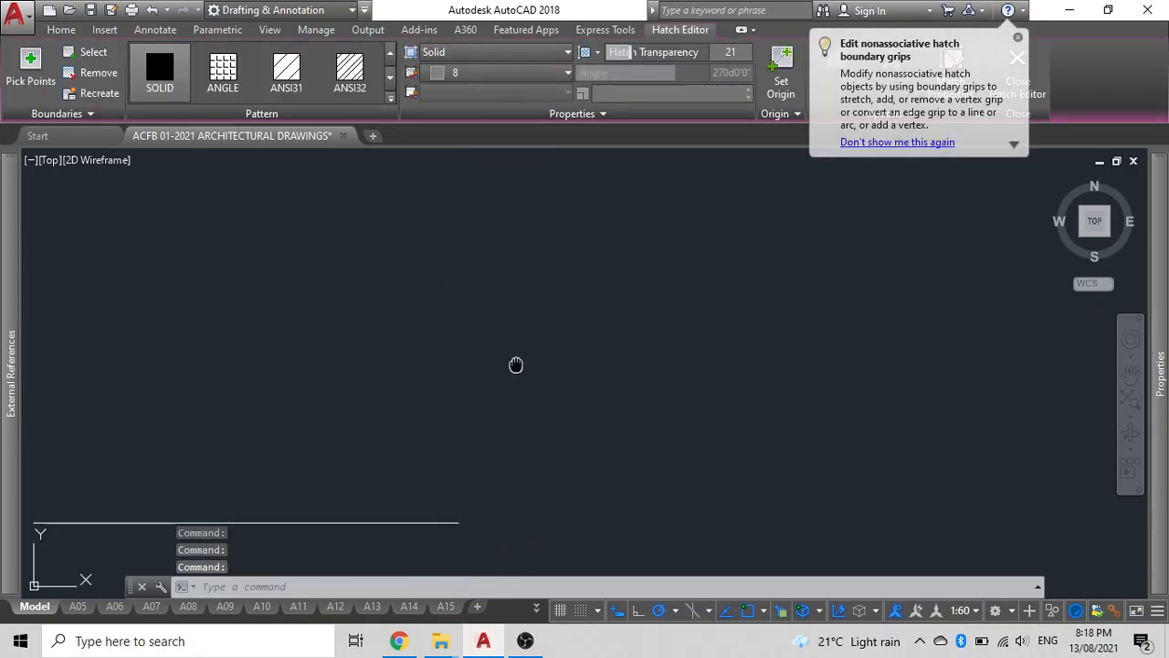
scroll(516, 365, "down", 8)
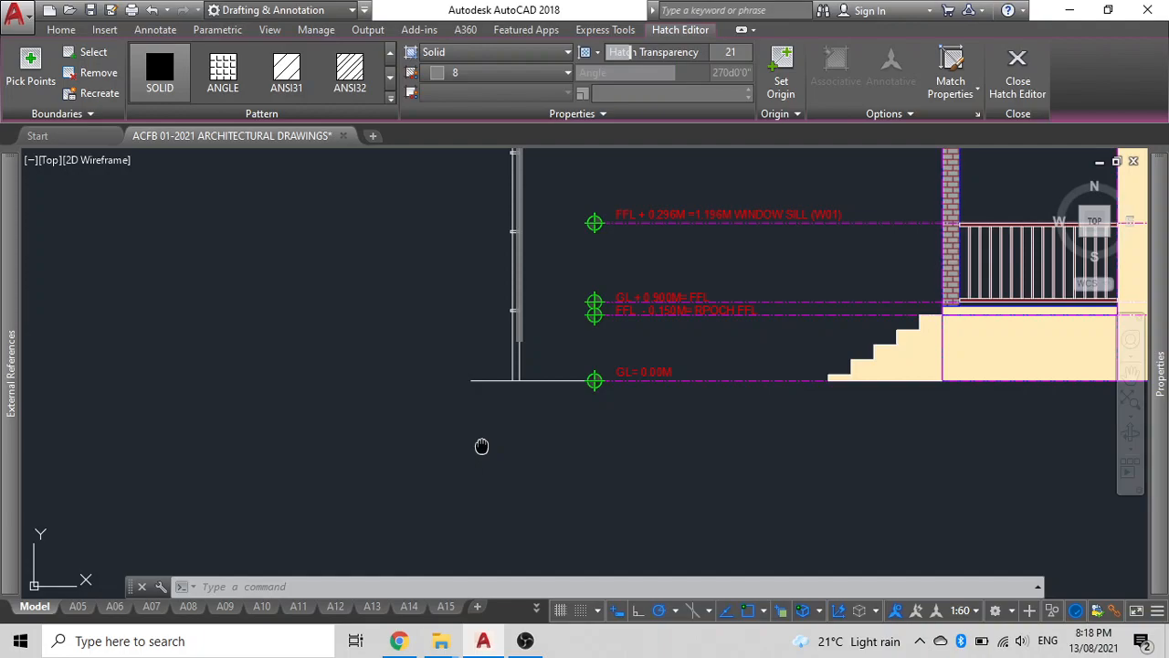
scroll(494, 342, "up", 5)
left_click(477, 377)
key("Escape")
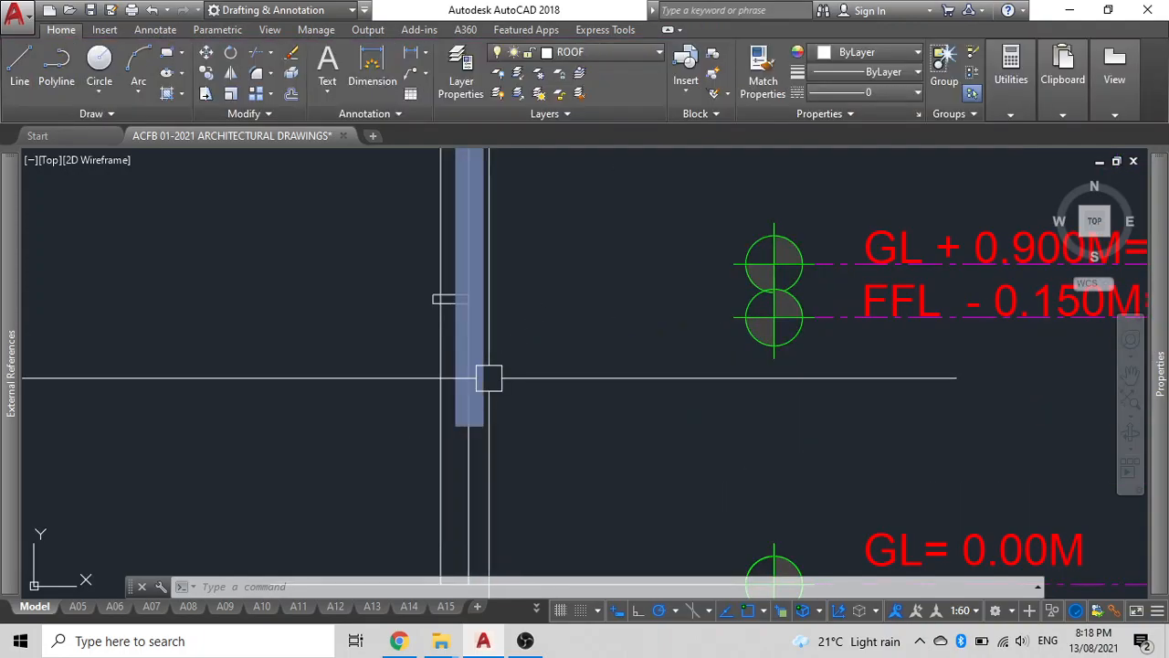
left_click(489, 378)
key("Escape")
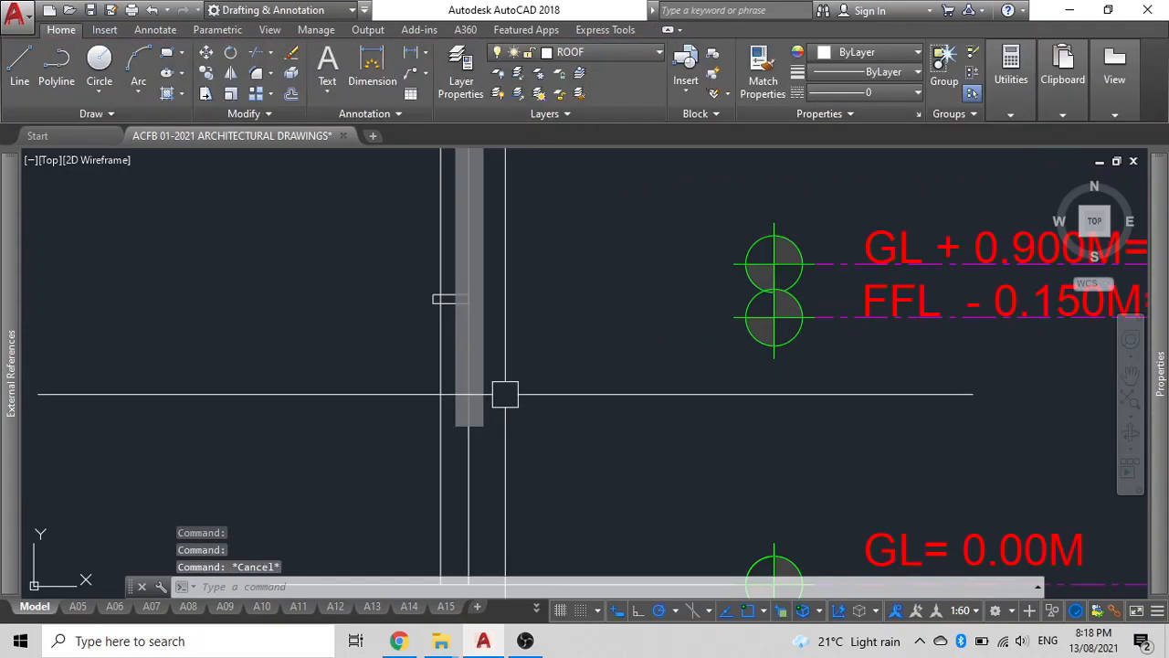
key("ctrl+z")
key("ctrl+z")
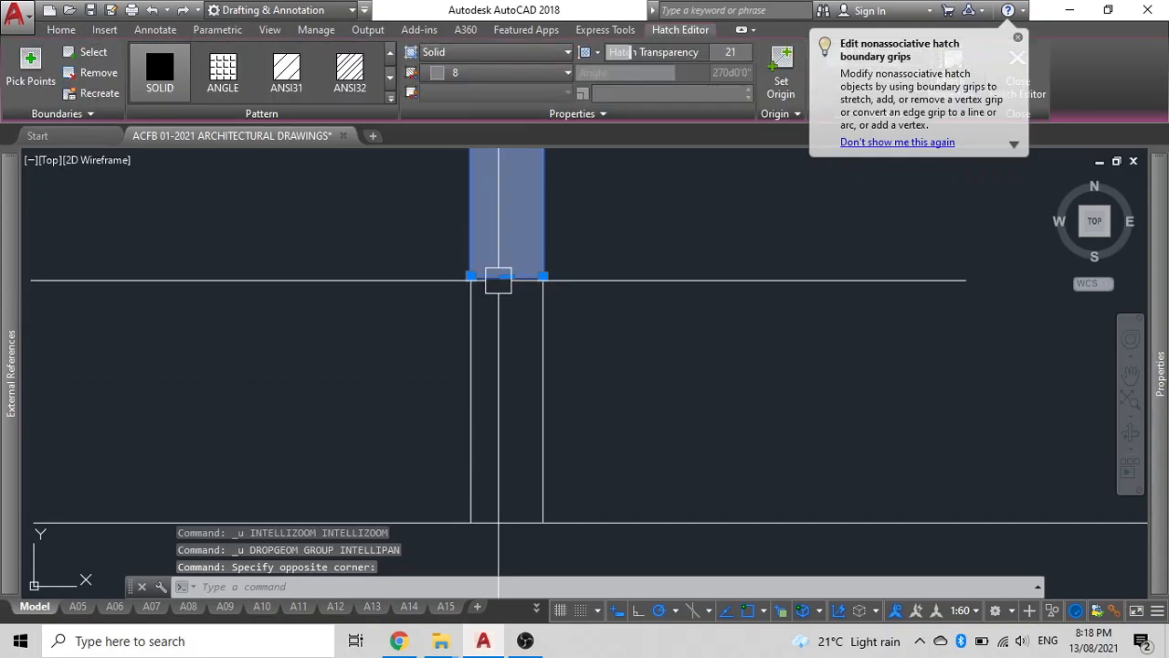
Step: Stretch the lower edge of the downpipe's solid hatch to the ground-level reference line and send the hatch to the back
left_click(508, 276)
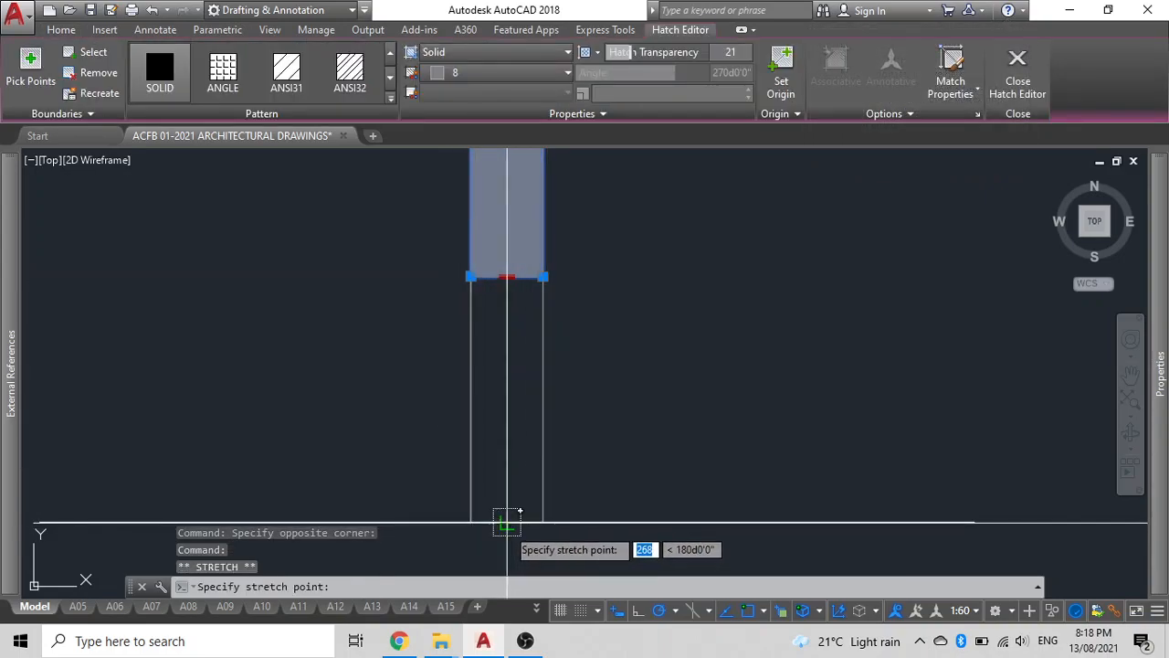
left_click(507, 522)
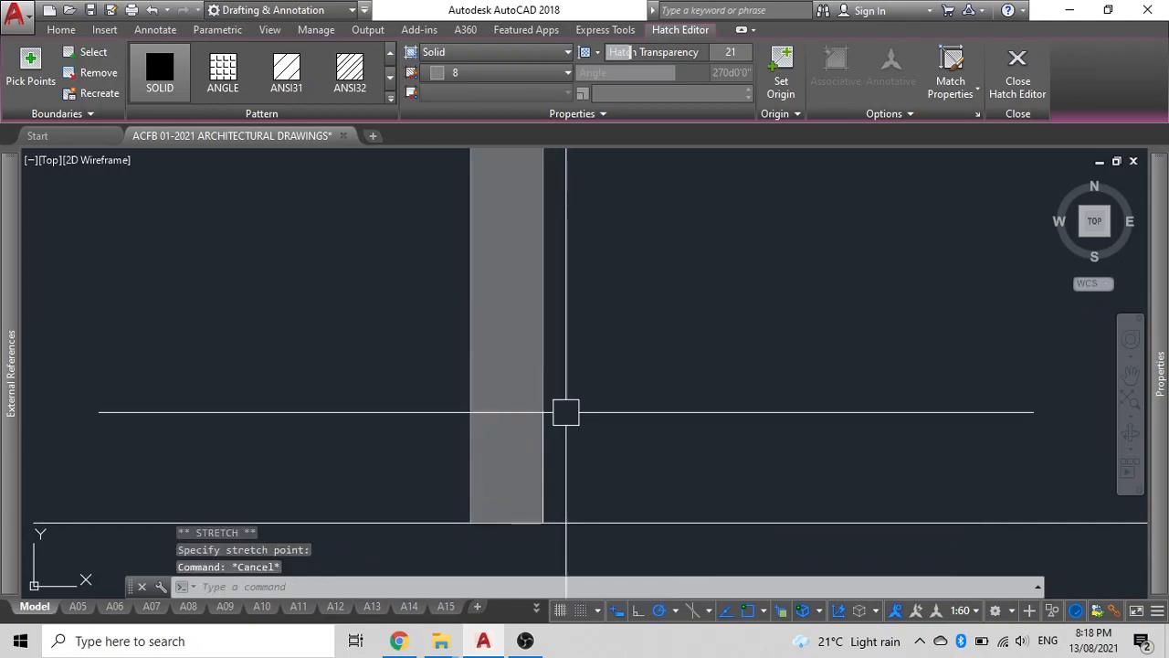
key("Escape")
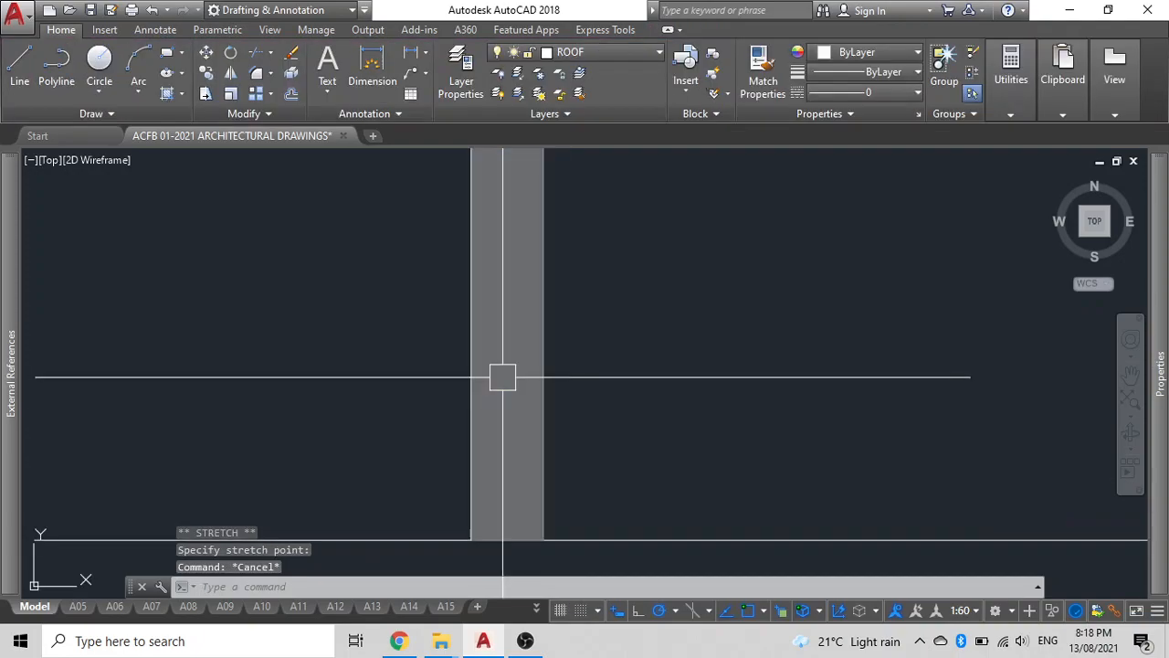
type("dr")
key("space")
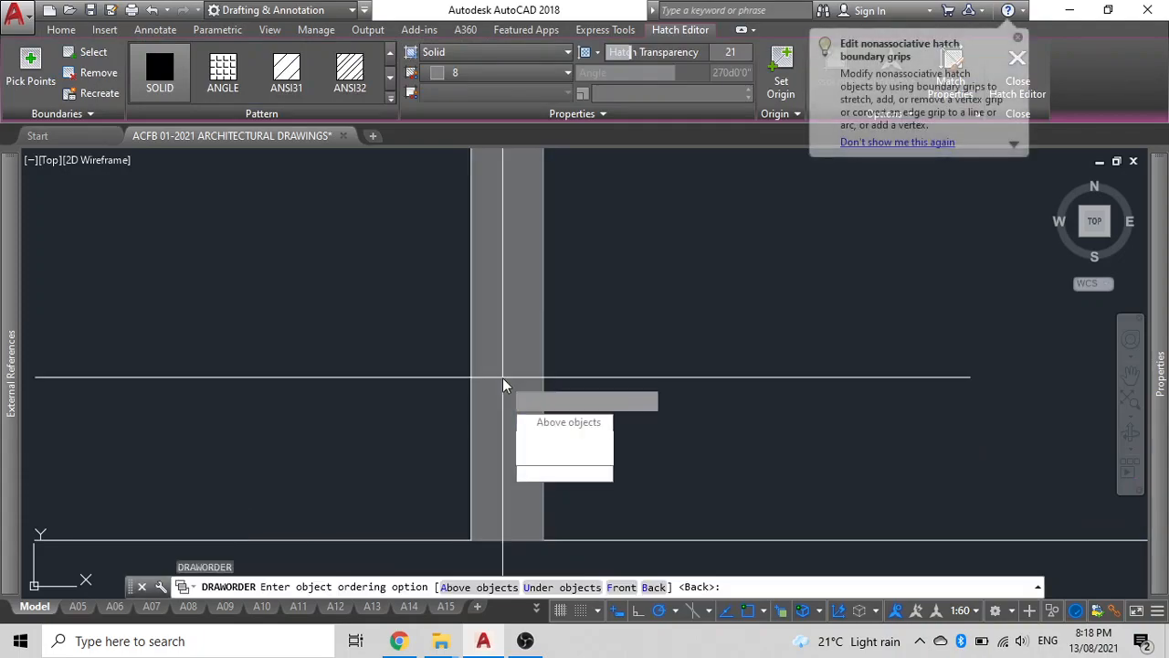
left_click(548, 473)
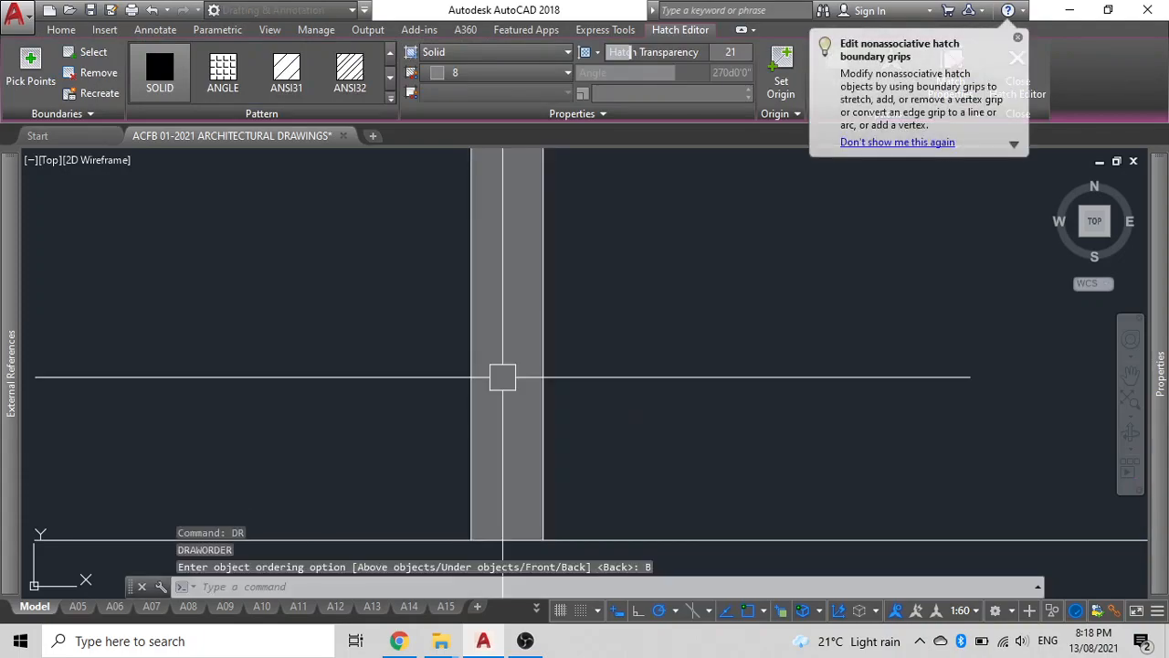
Step: Delete the ground-level reference line and group all parts of the lengthened downpipe
left_click(598, 477)
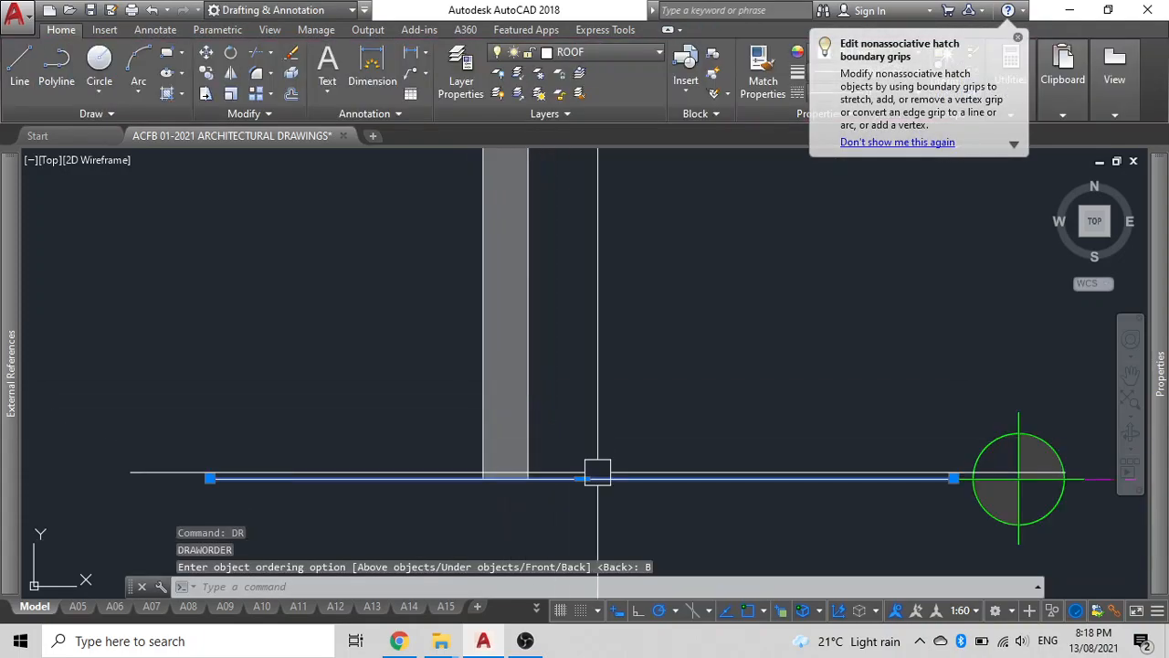
key("Delete")
left_click(600, 523)
scroll(554, 478, "down", 6)
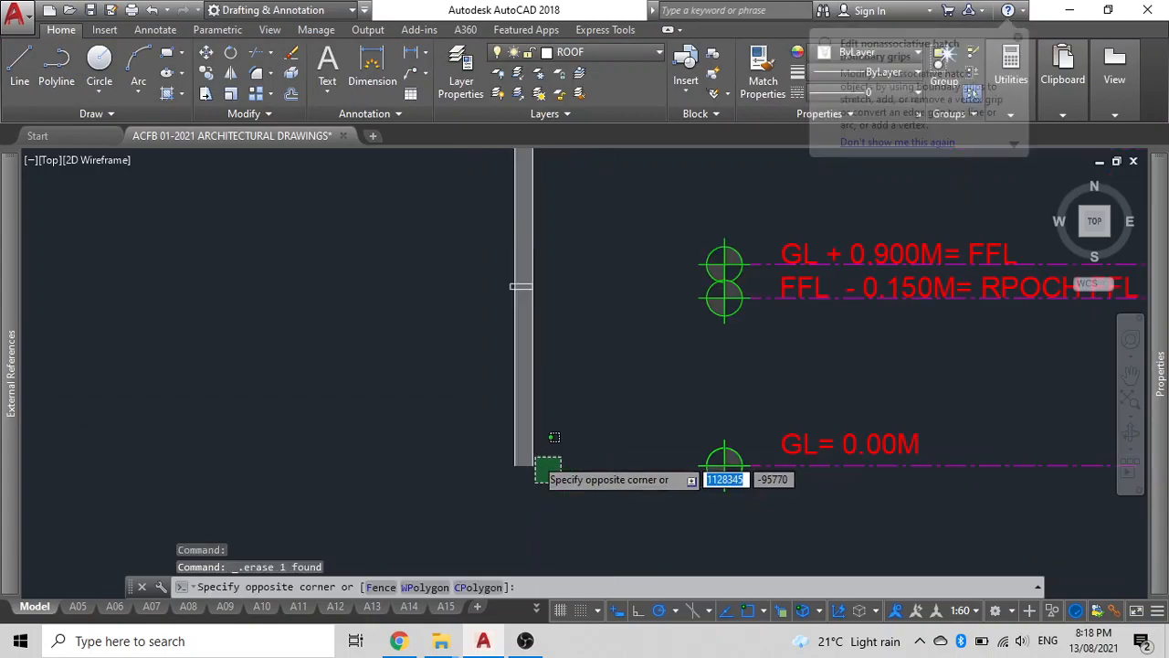
left_click(460, 170)
type("g")
key("Return")
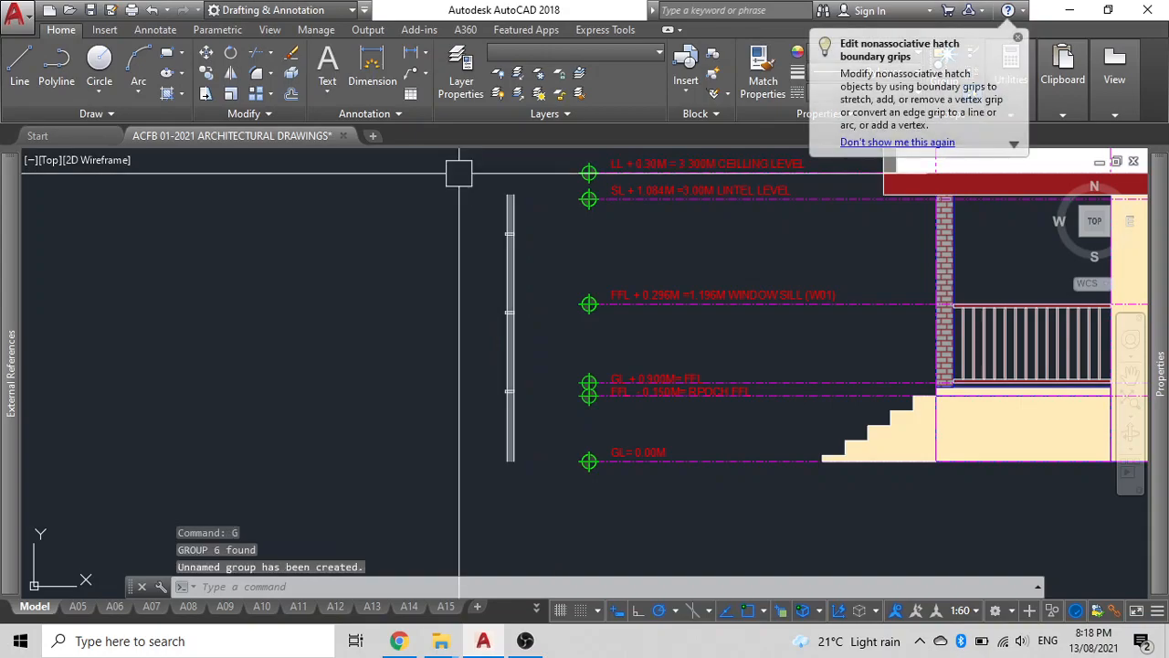
left_click(535, 480)
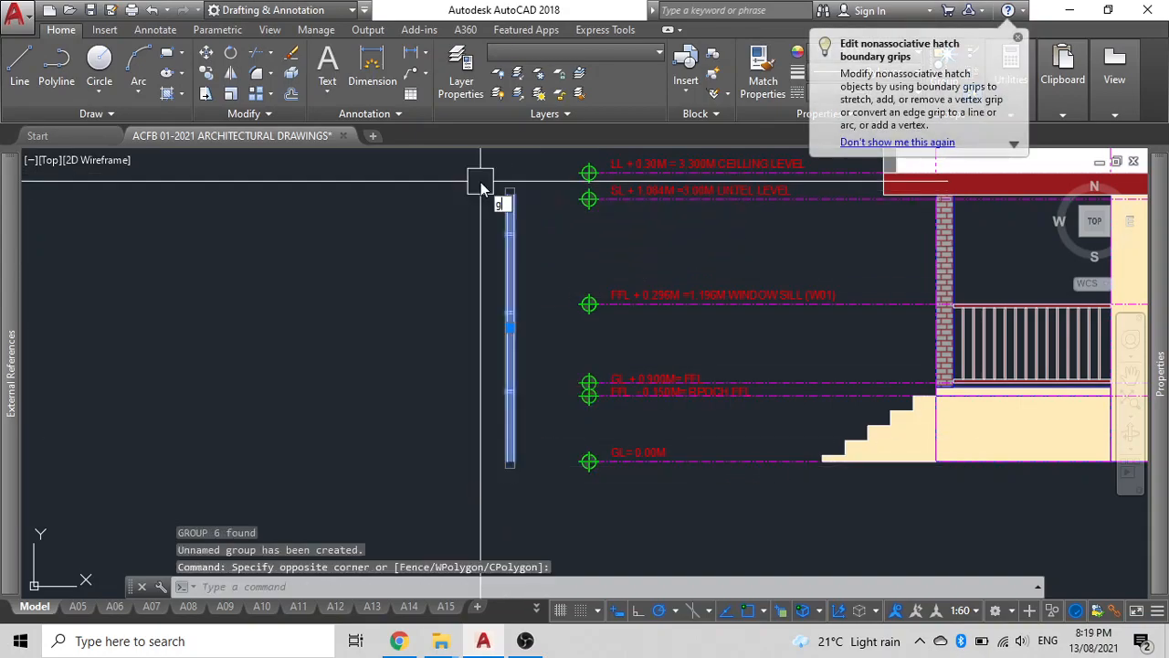
key("Return")
key("Escape")
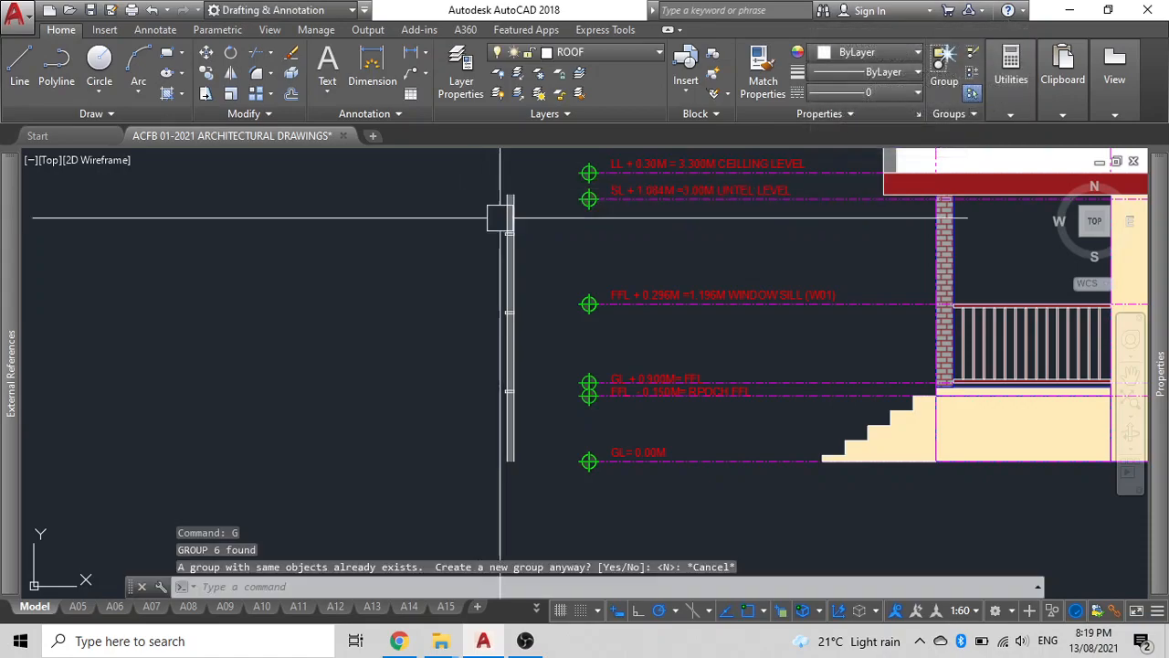
Step: Draw a rectangle along the red fascia from its lower porch-end corner to its far end, entering 150 for the opposite corner
left_click(500, 223)
mouse_move(850, 265)
middle_mouse_down()
mouse_move(653, 332)
mouse_move(376, 351)
middle_mouse_up()
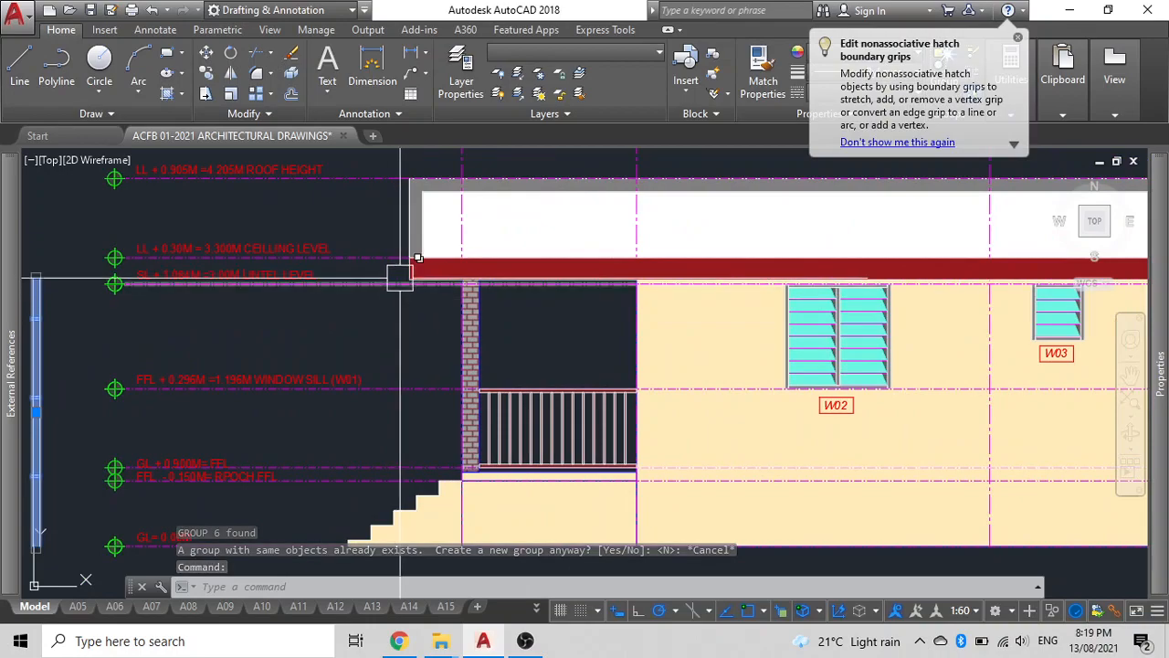
scroll(411, 271, "up", 2)
middle_click_drag(413, 282, 467, 272)
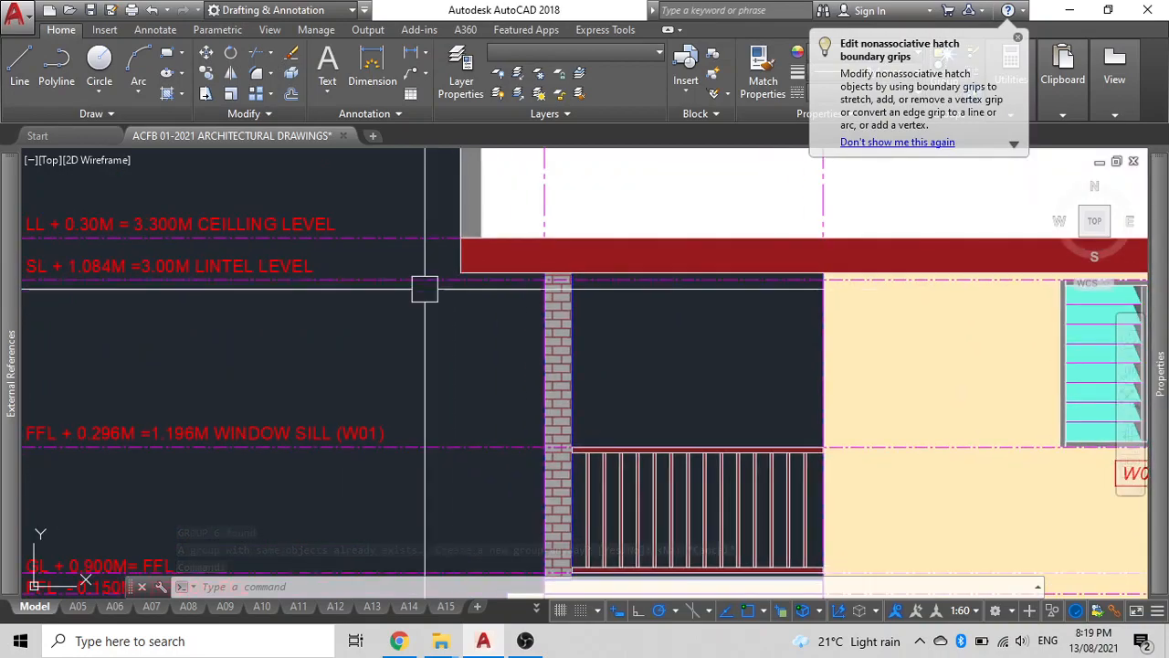
middle_click_drag(411, 327, 437, 316)
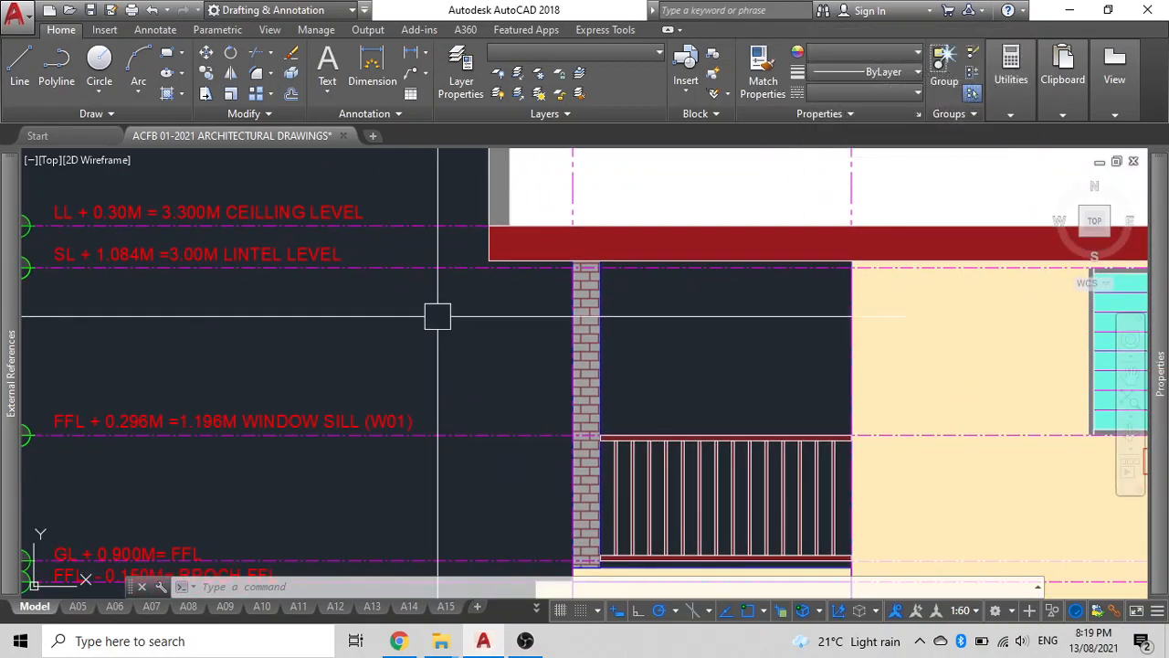
type("rec")
key("Return")
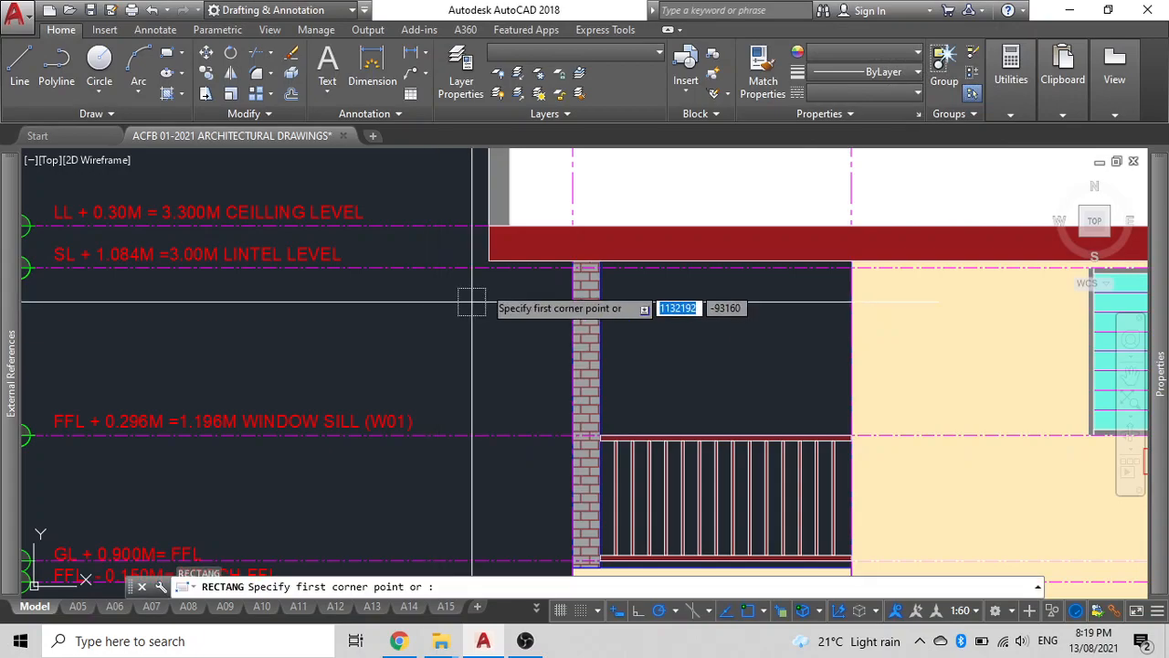
left_click(489, 261)
scroll(344, 347, "down", 5)
middle_click_drag(342, 348, 164, 352)
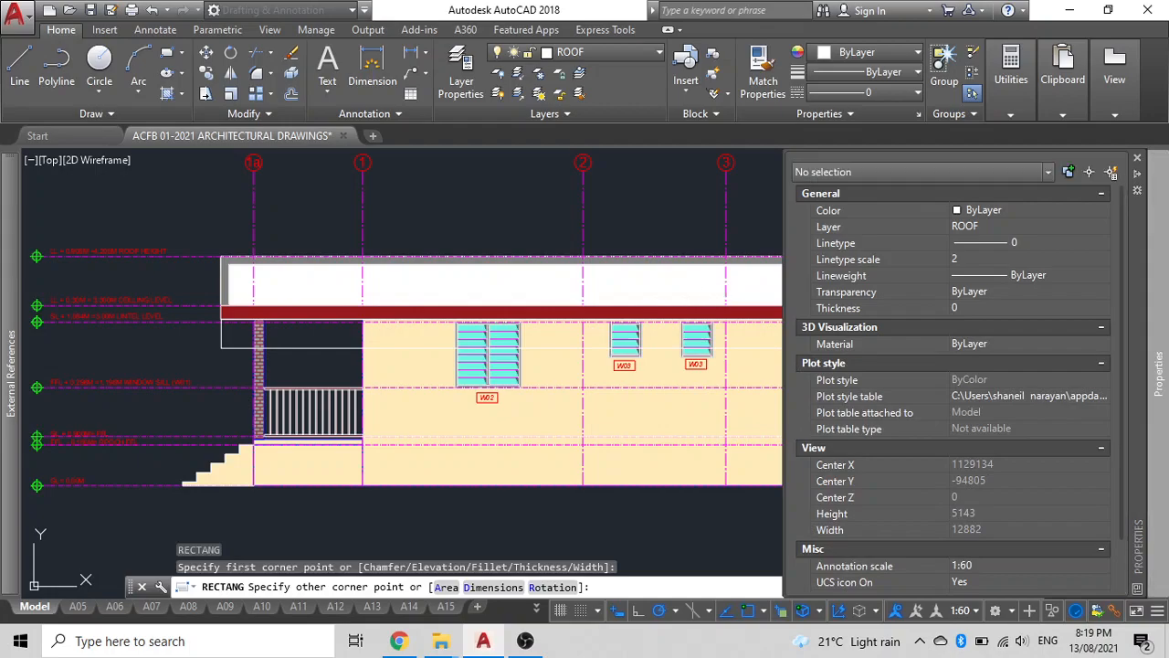
scroll(193, 366, "down", 2)
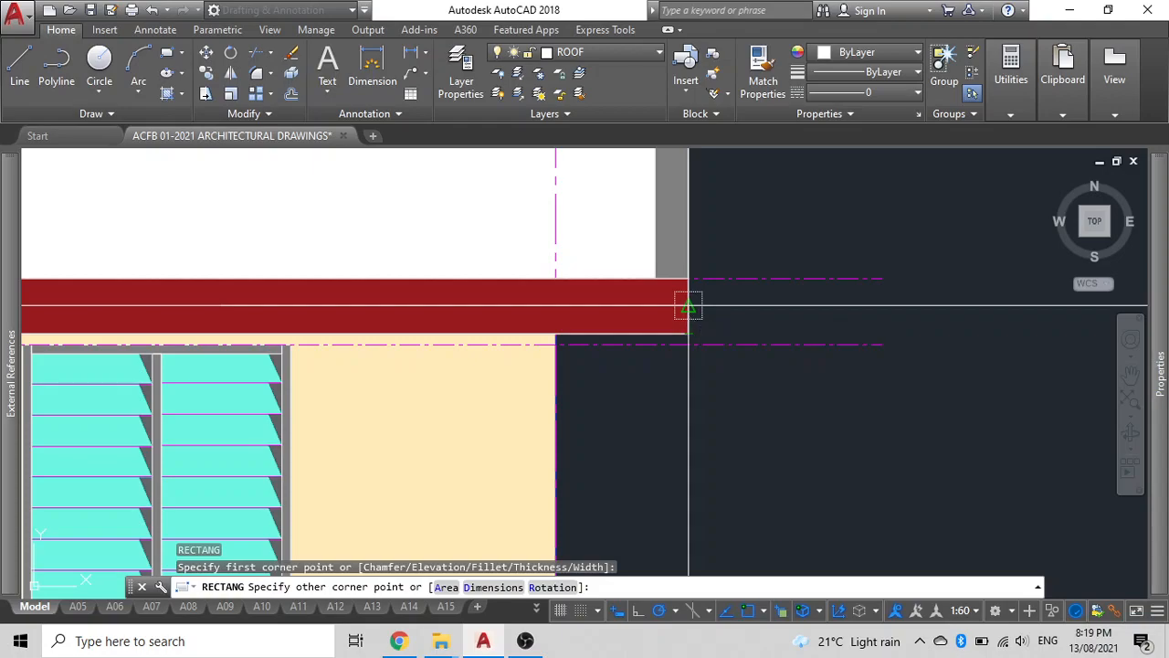
type("150")
key("Return")
scroll(668, 326, "down", 6)
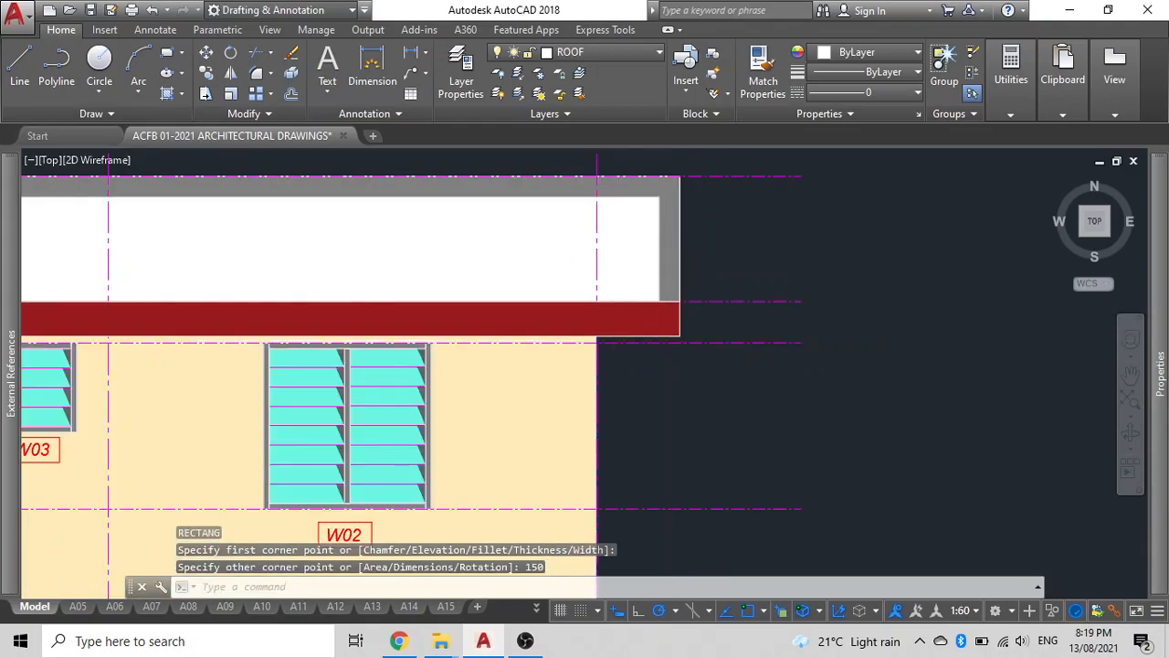
Step: Stretch the upper edge of the fascia-length rectangle down to the fascia's mid-height
scroll(400, 340, "up", 6)
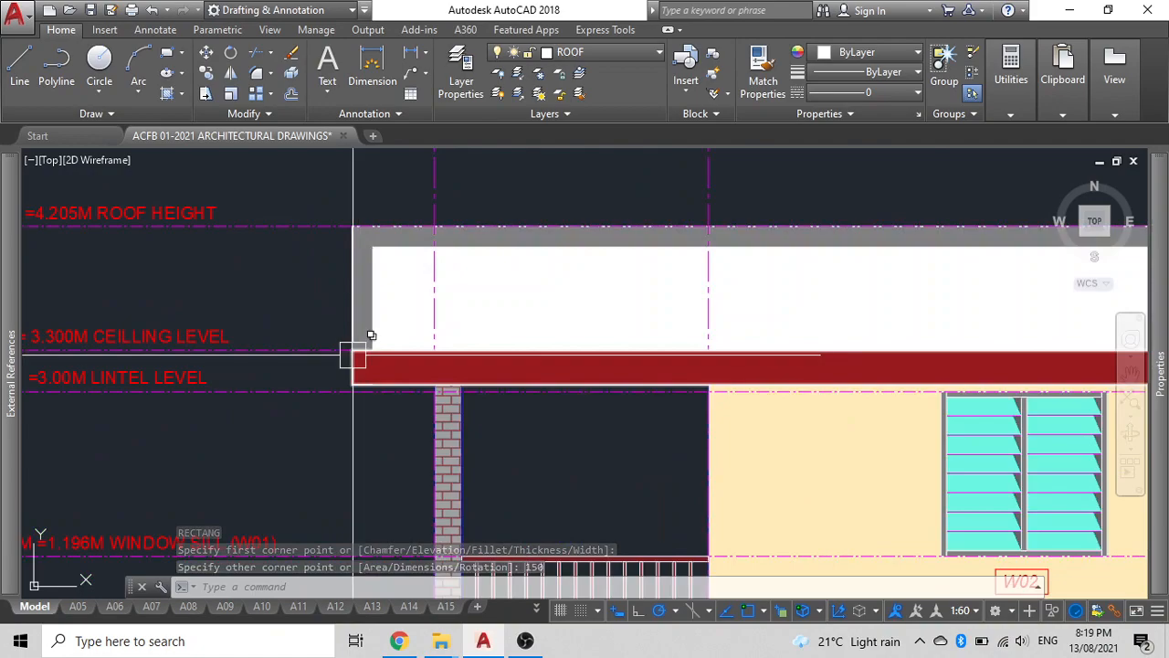
left_click(346, 363)
scroll(345, 364, "down", 5)
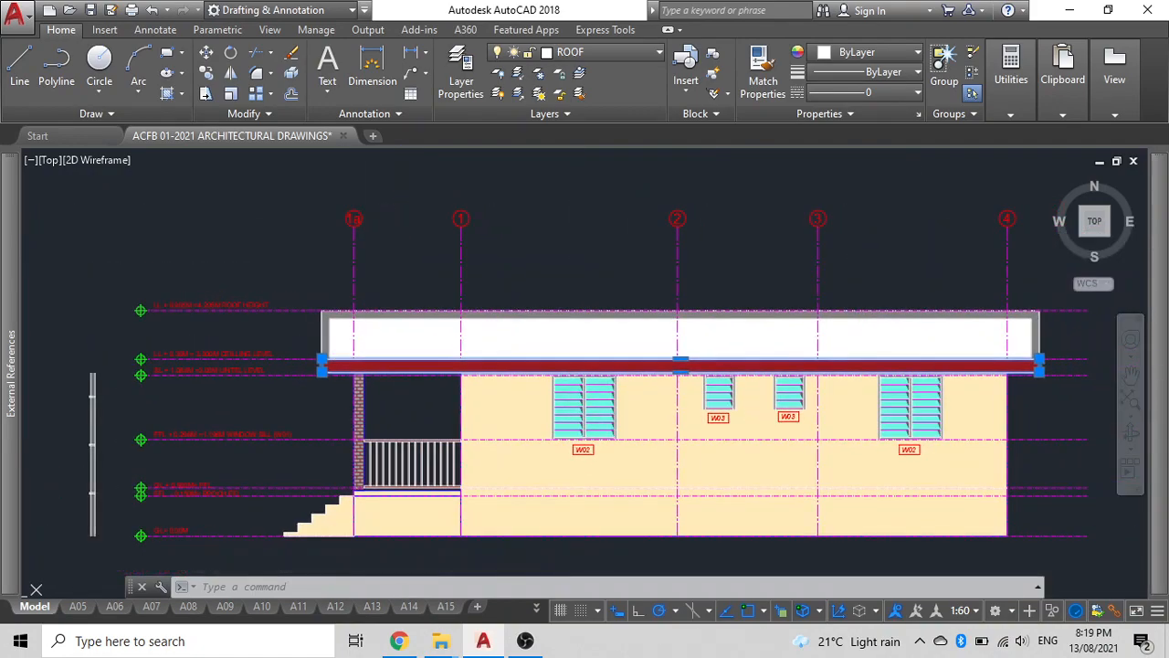
scroll(697, 362, "up", 5)
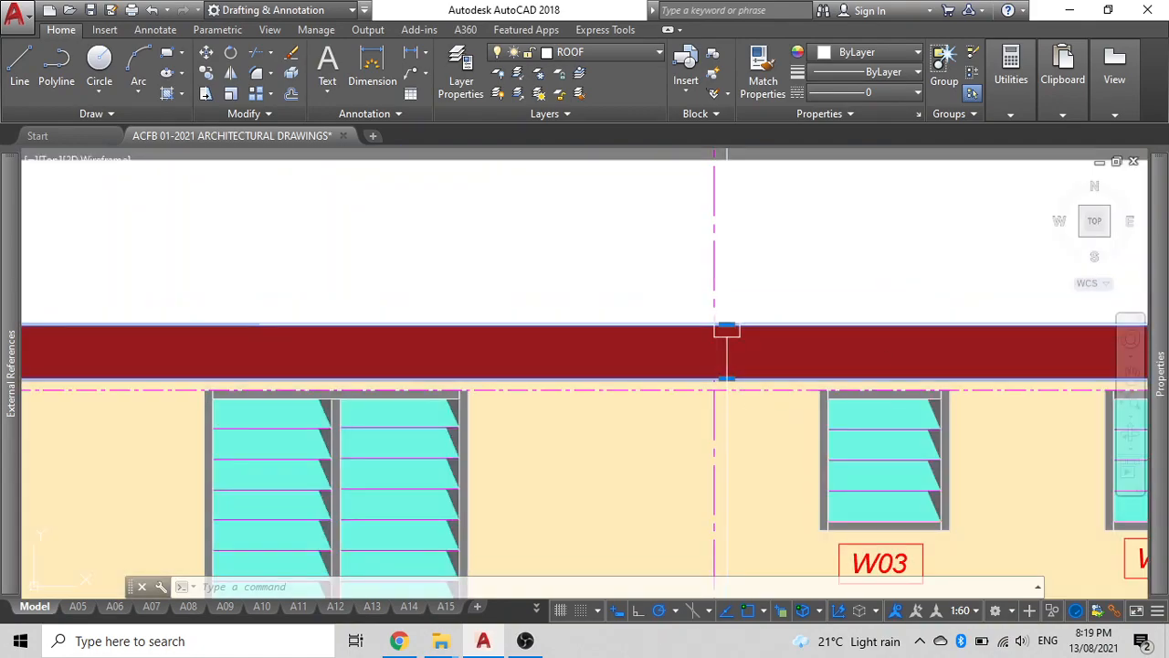
left_click(726, 326)
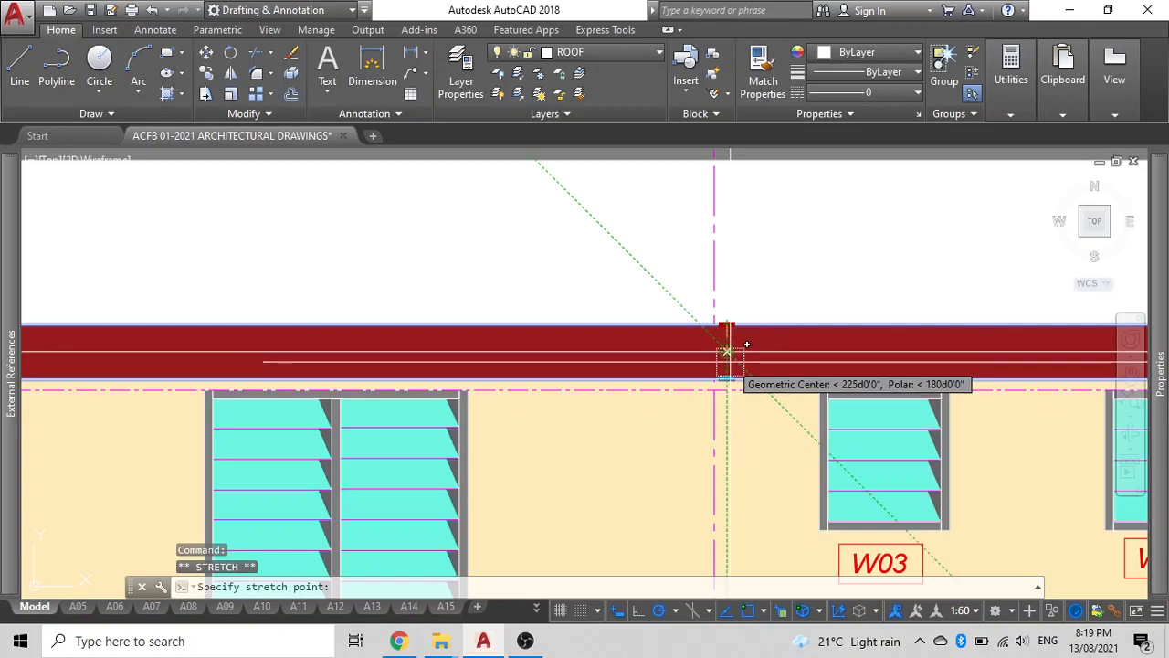
scroll(694, 370, "down", 6)
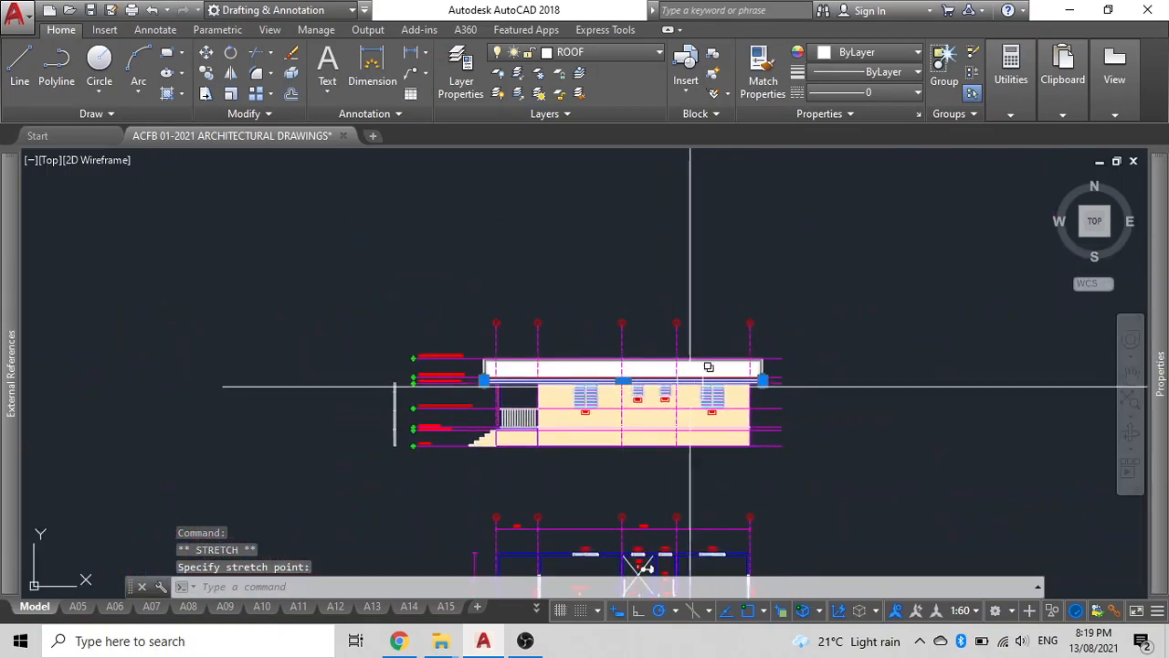
scroll(681, 384, "up", 10)
left_click(928, 423)
left_click(916, 379)
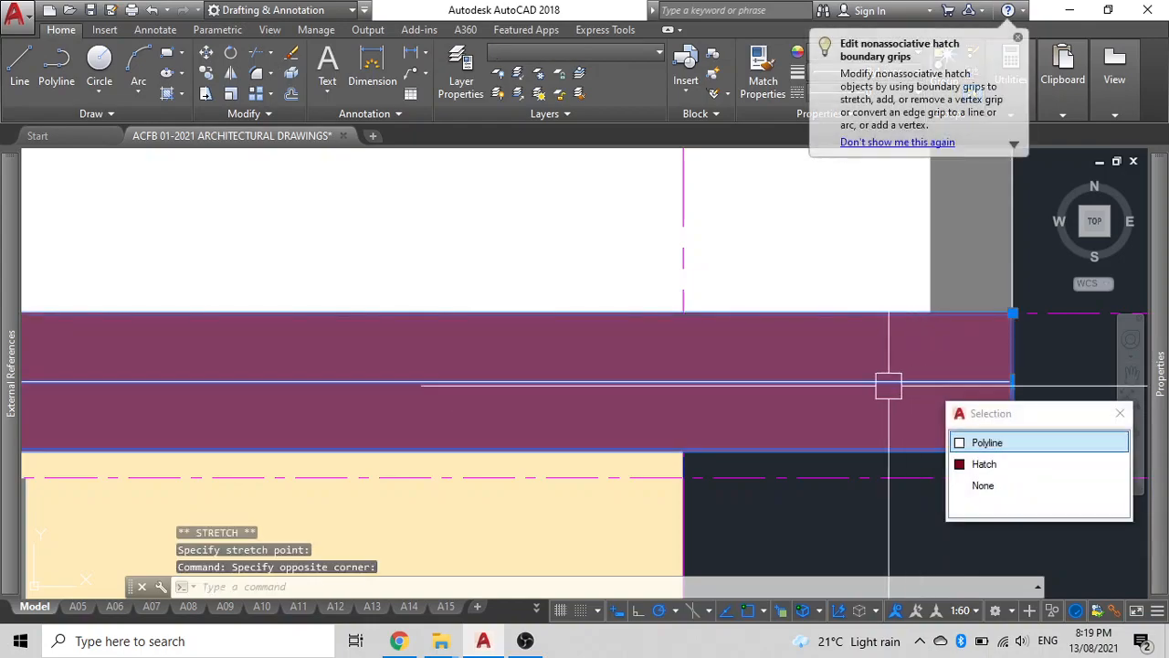
left_click(974, 444)
scroll(849, 405, "down", 3)
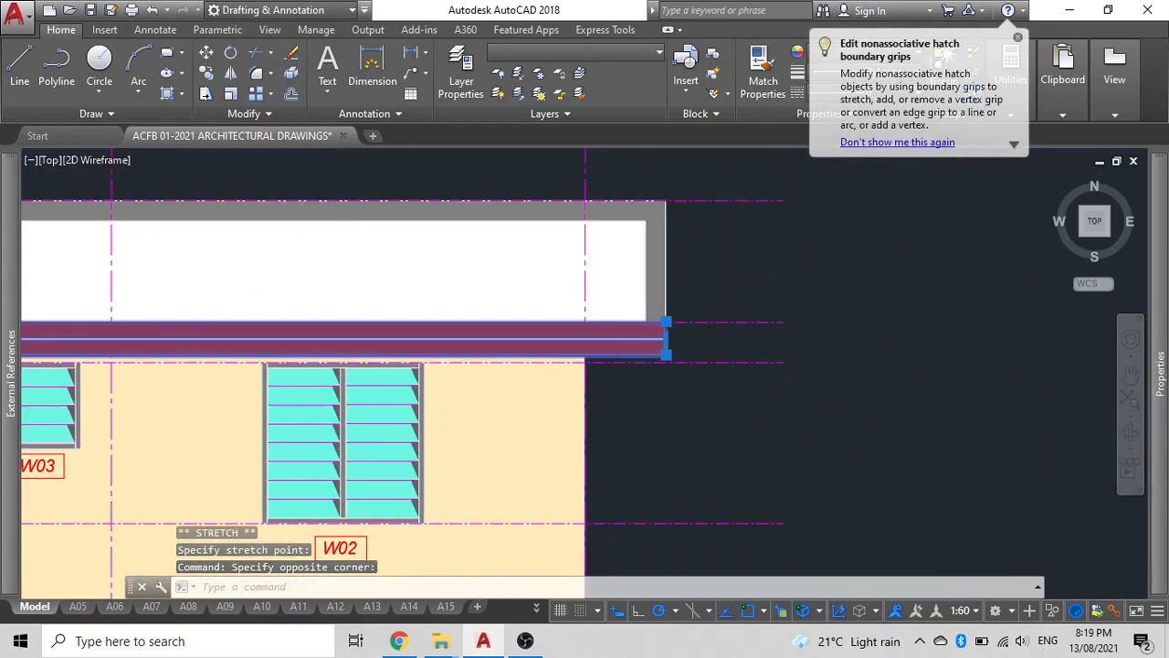
key("Escape")
Step: Copy the fascia hatch and its lower-half rectangle to the empty space above the roof
scroll(629, 348, "up", 4)
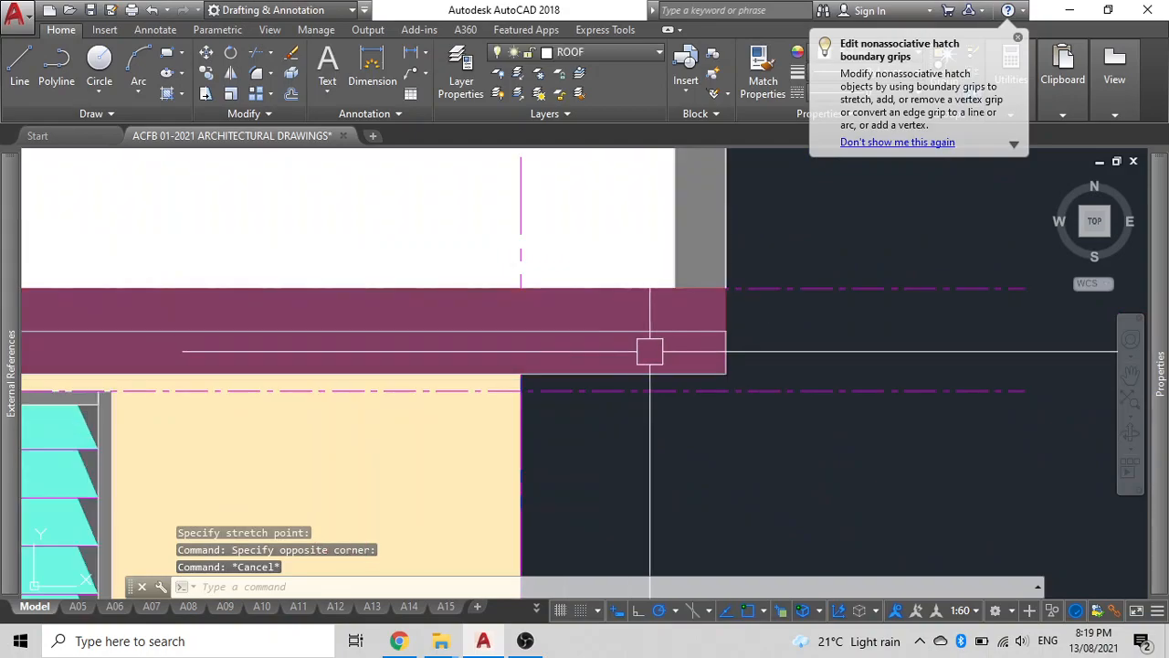
left_click(678, 335)
left_click(810, 397)
left_click(658, 314)
type("co")
key("Return")
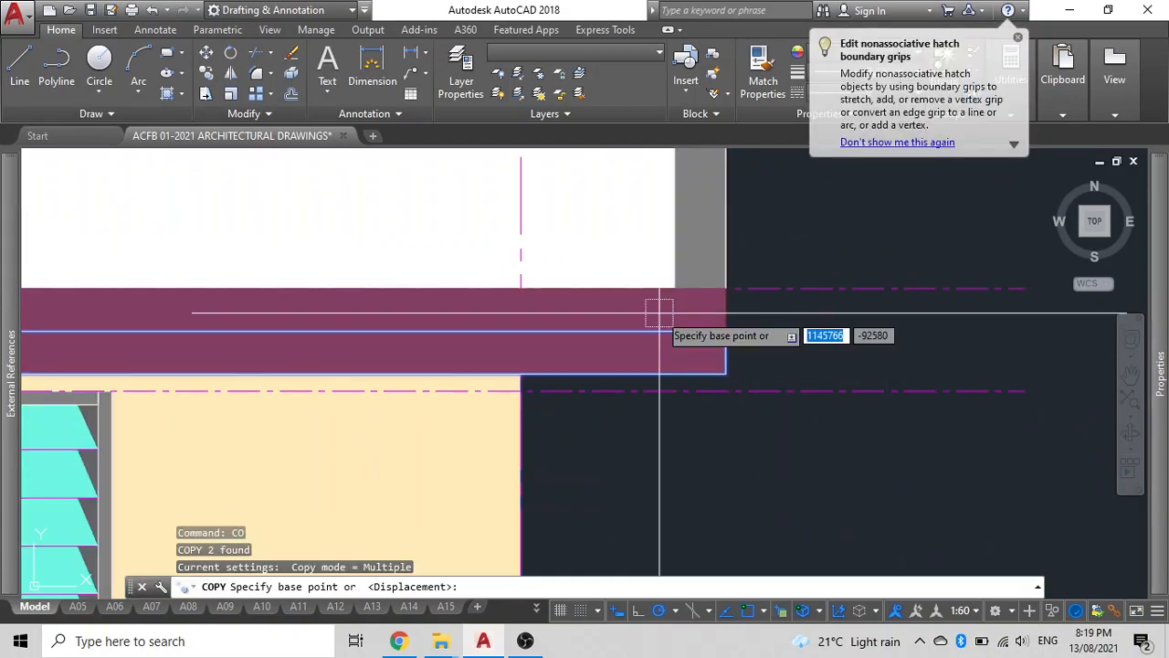
left_click(749, 343)
scroll(749, 336, "down", 4)
middle_click_drag(749, 351, 735, 525)
left_click(736, 266)
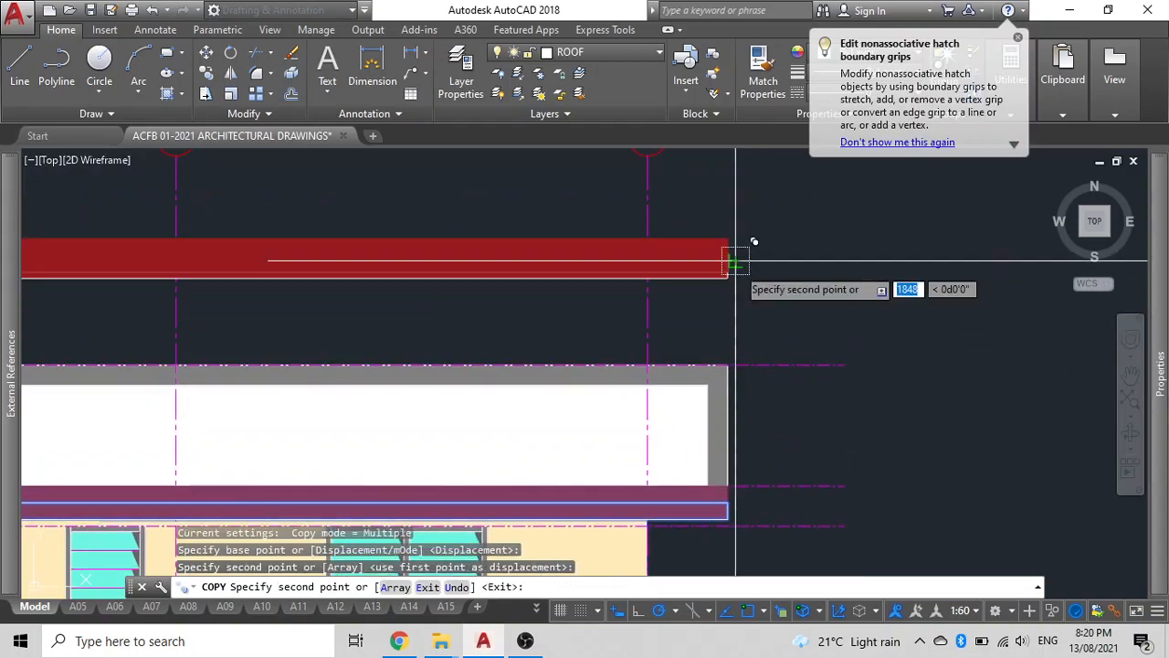
key("Escape")
Step: Stretch the upper edge of the copied red hatch down to its mid-height, level with the copied rectangle
left_click(714, 232)
middle_click_drag(384, 269, 786, 306)
middle_click_drag(178, 283, 324, 283)
scroll(347, 283, "up", 4)
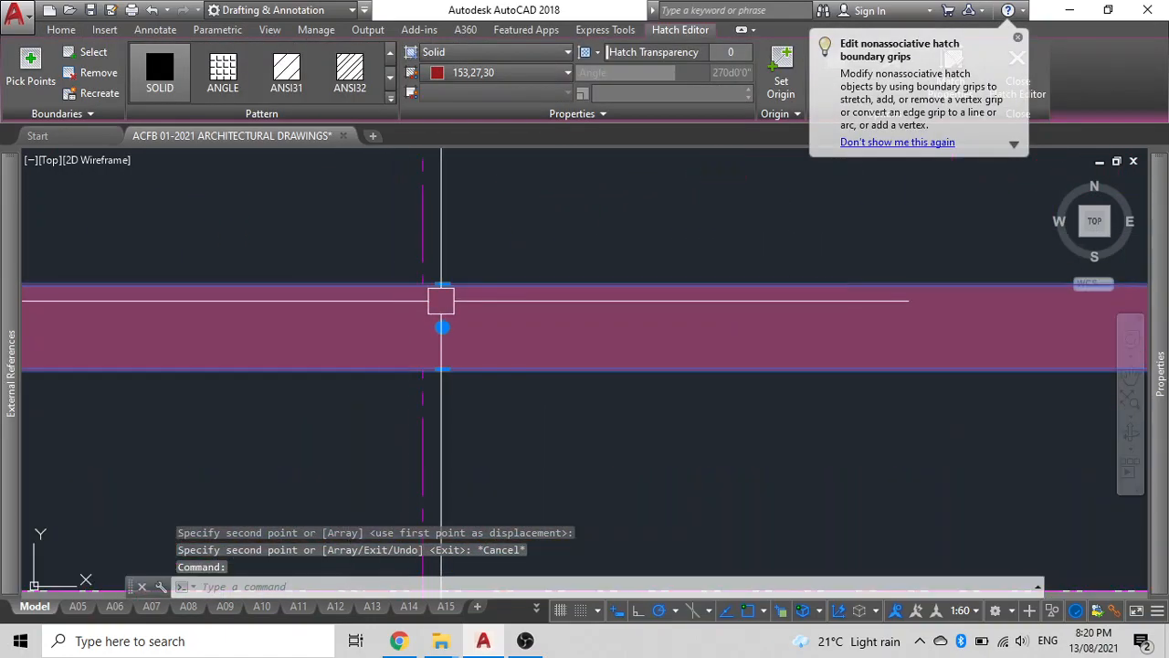
left_click(442, 326)
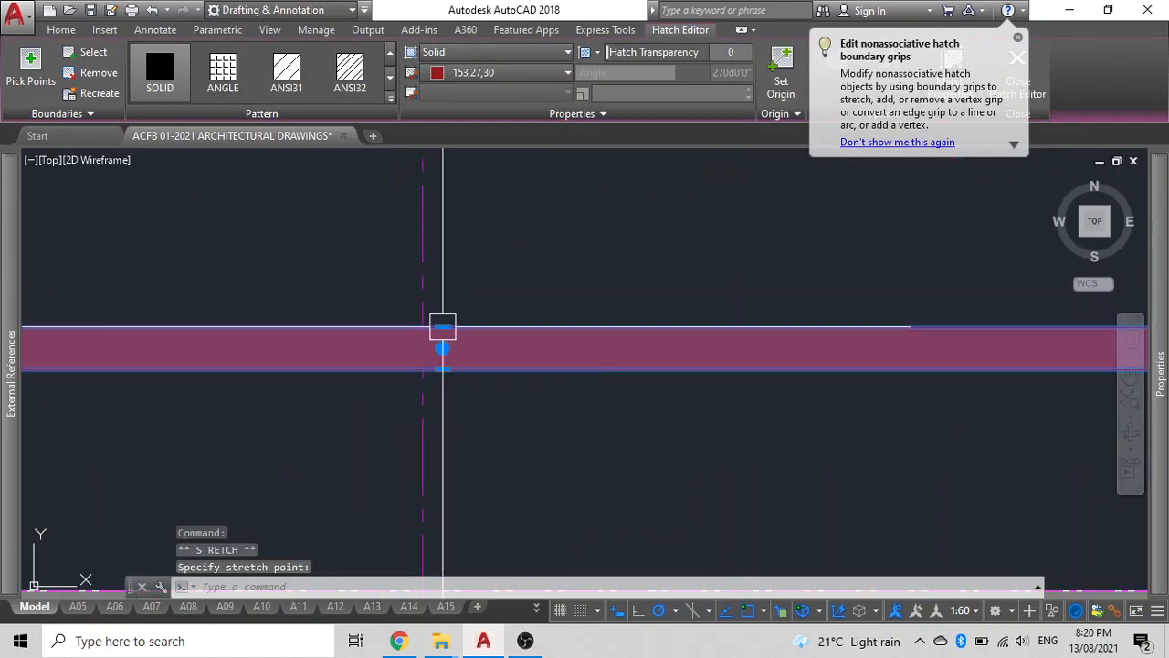
key("Escape")
Step: Send the copied red hatch to the back of the draw order
left_click(483, 348)
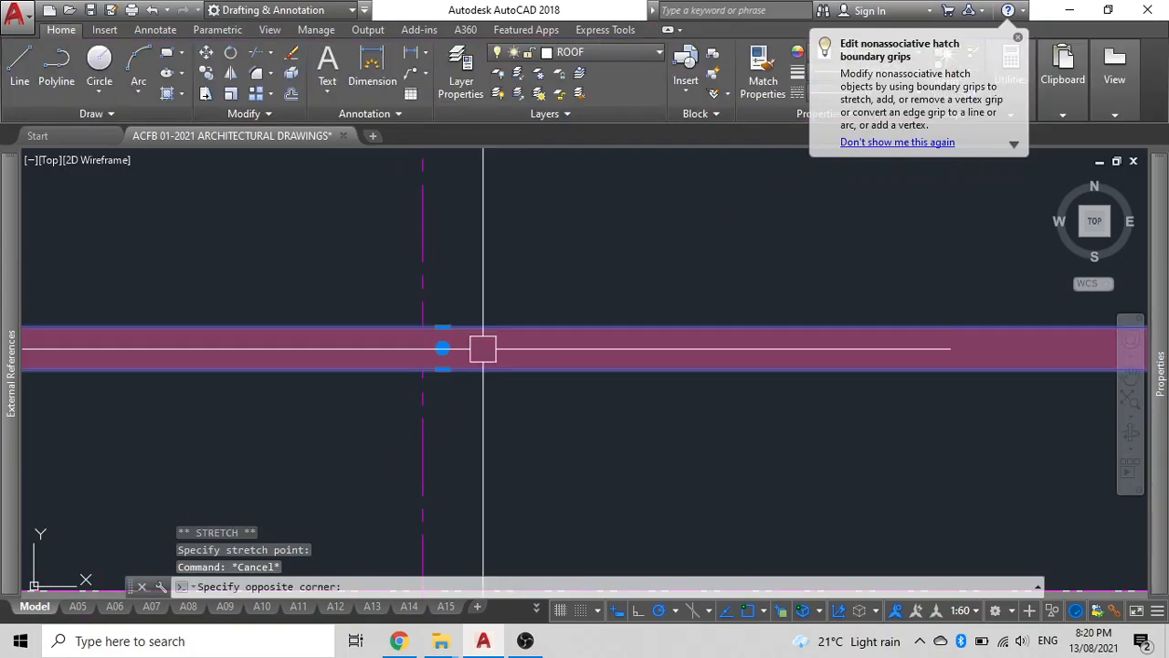
type("DR")
key("Return")
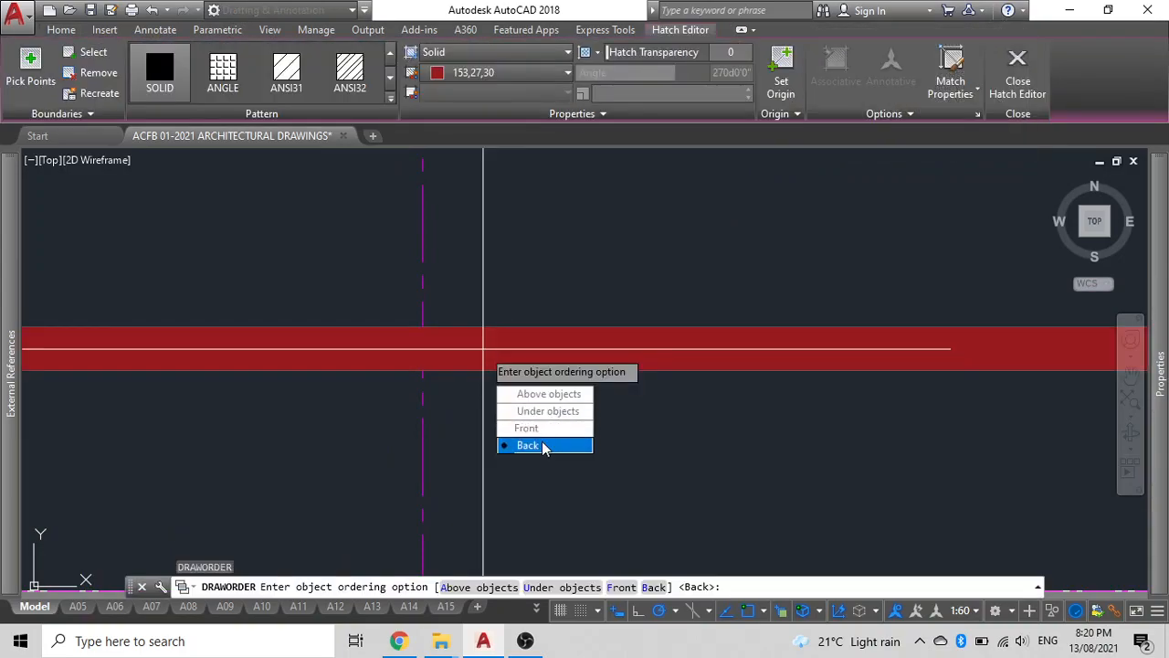
left_click(536, 447)
scroll(484, 348, "down", 5)
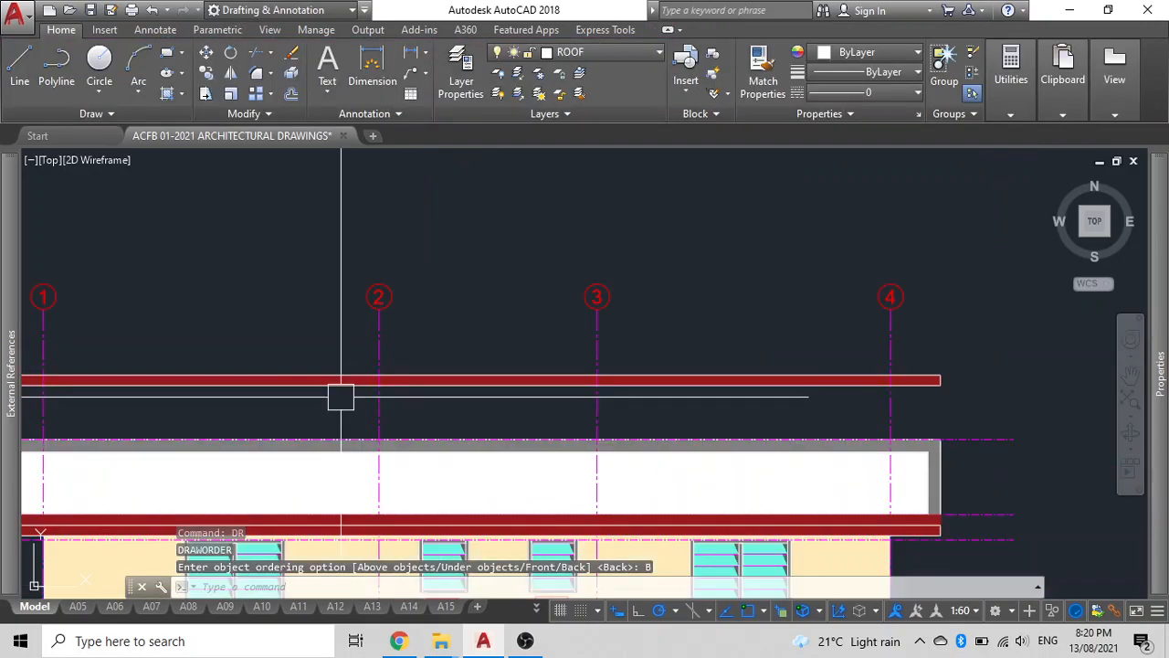
Step: Delete the original rectangle on the lower half of the fascia
scroll(697, 479, "up", 6)
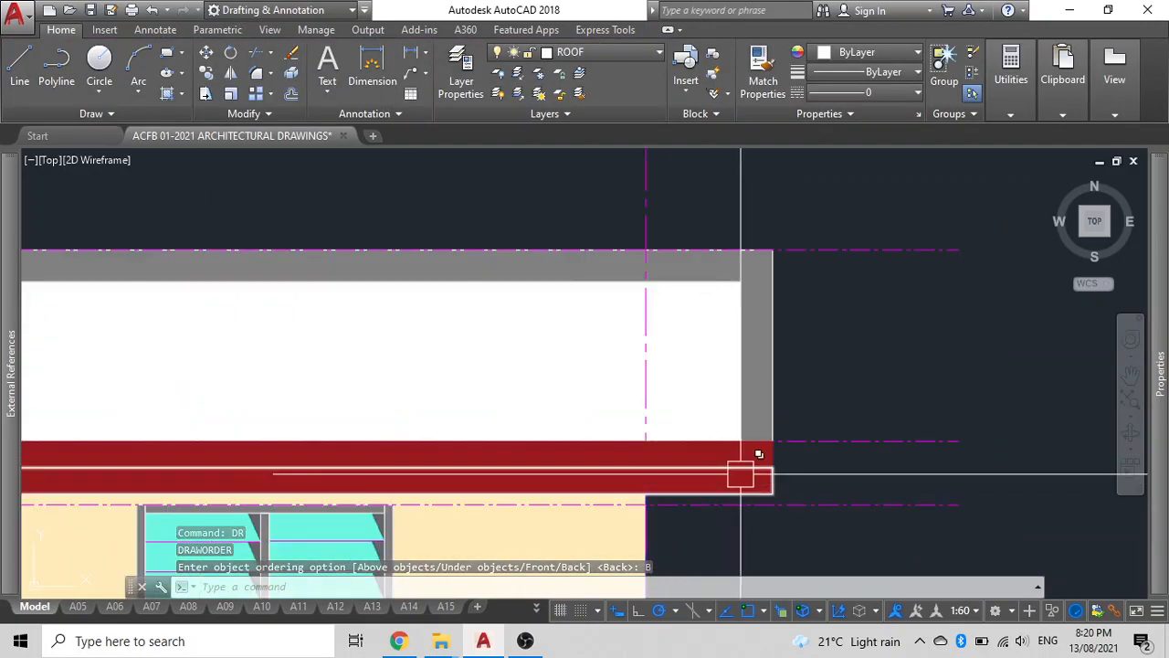
key("Escape")
left_click(746, 475)
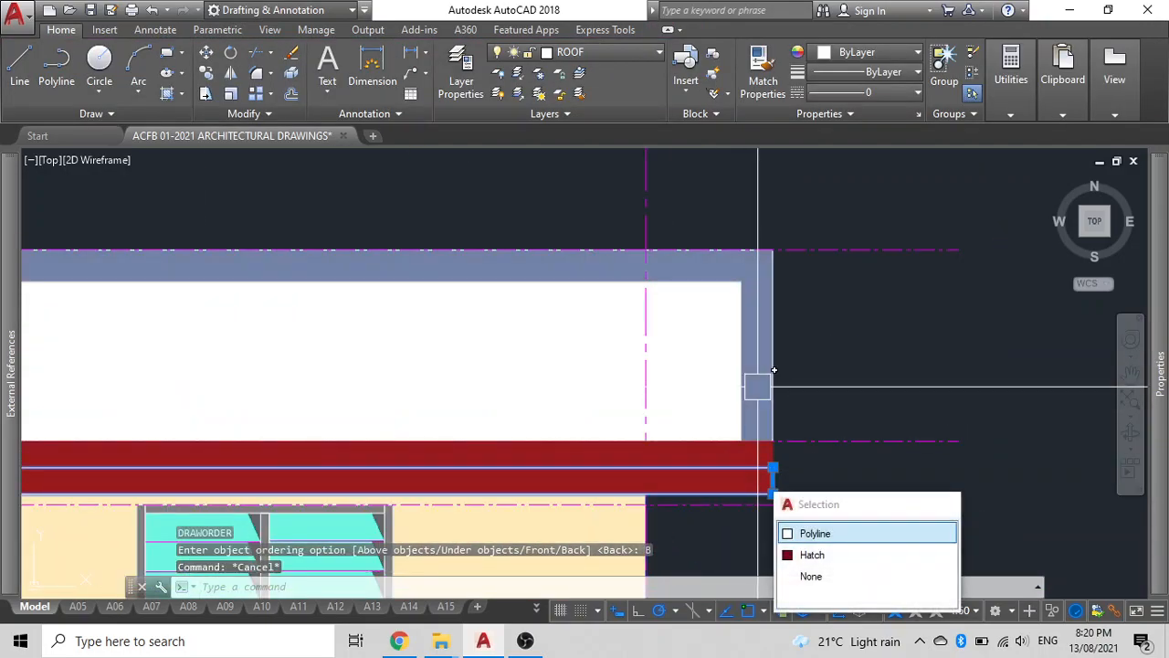
key("Delete")
Step: Change the colour of the copied hatch above the roof to white, 255,255,255
scroll(757, 386, "down", 2)
middle_click_drag(757, 388, 648, 585)
scroll(602, 407, "up", 5)
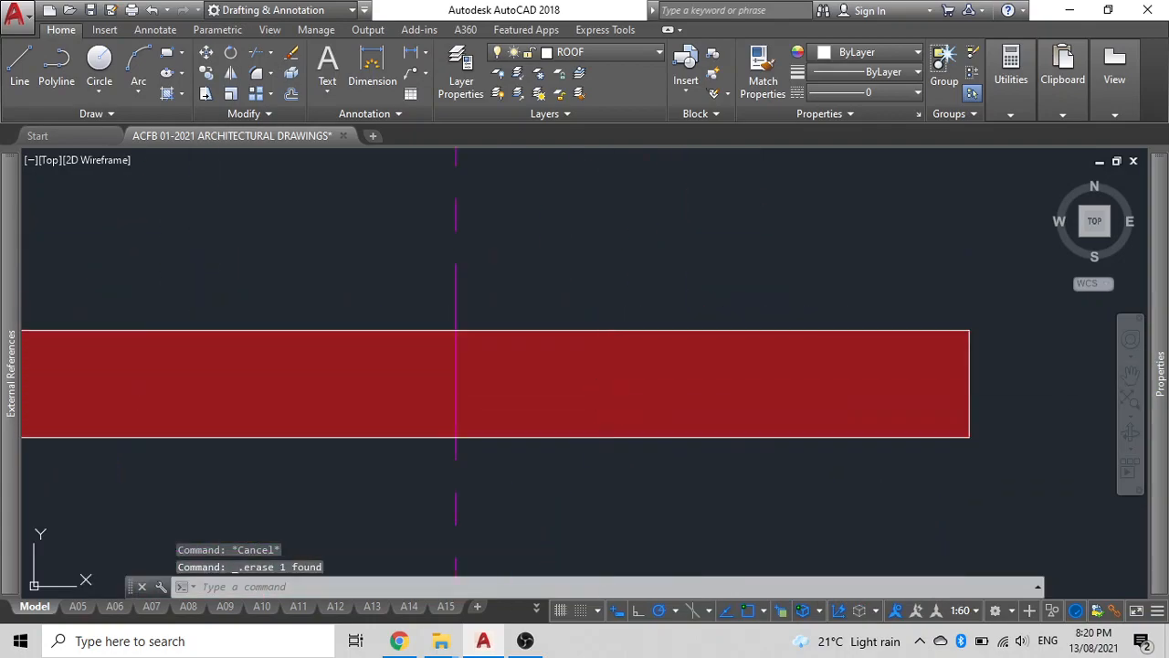
left_click(611, 384)
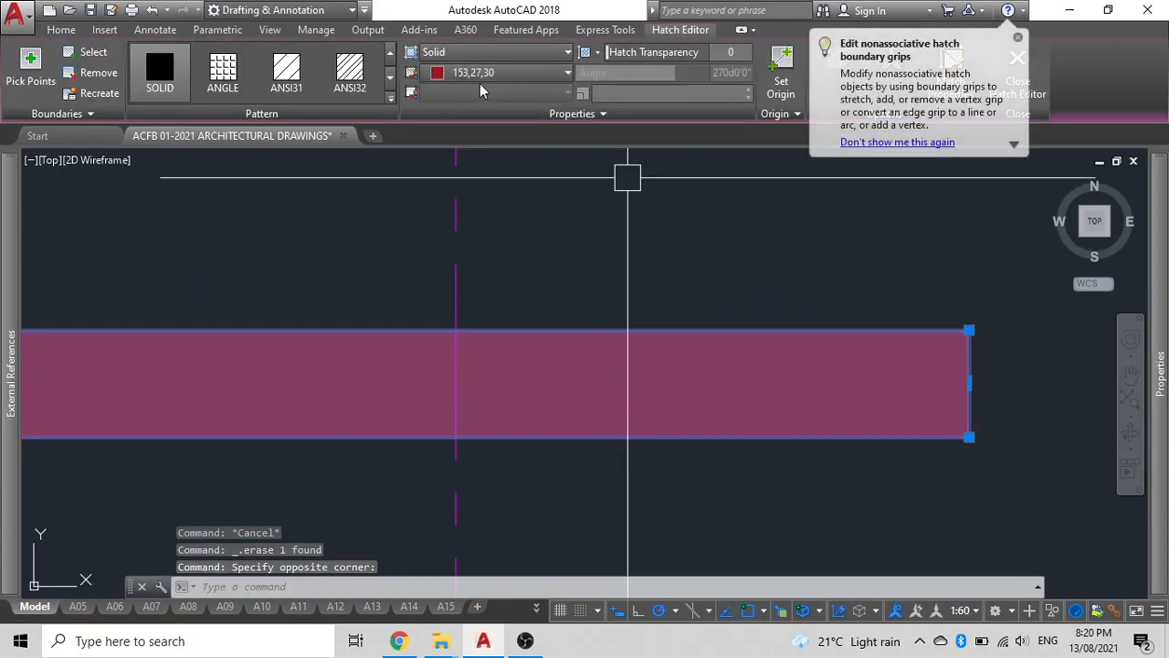
left_click(479, 80)
left_click(434, 211)
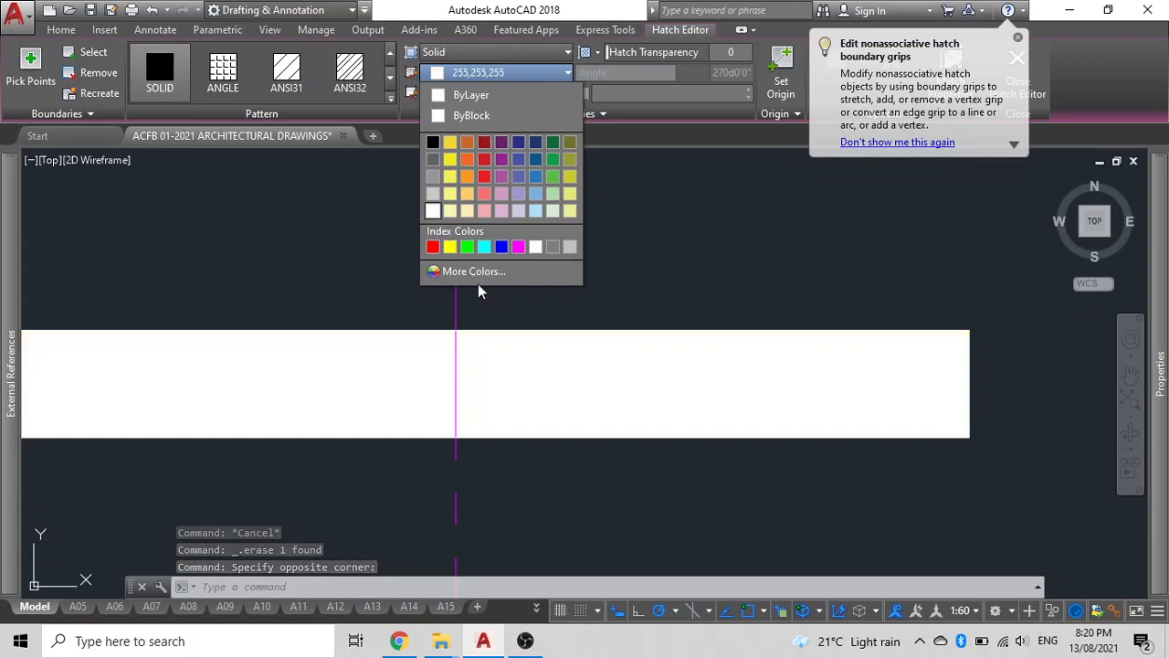
key("Escape")
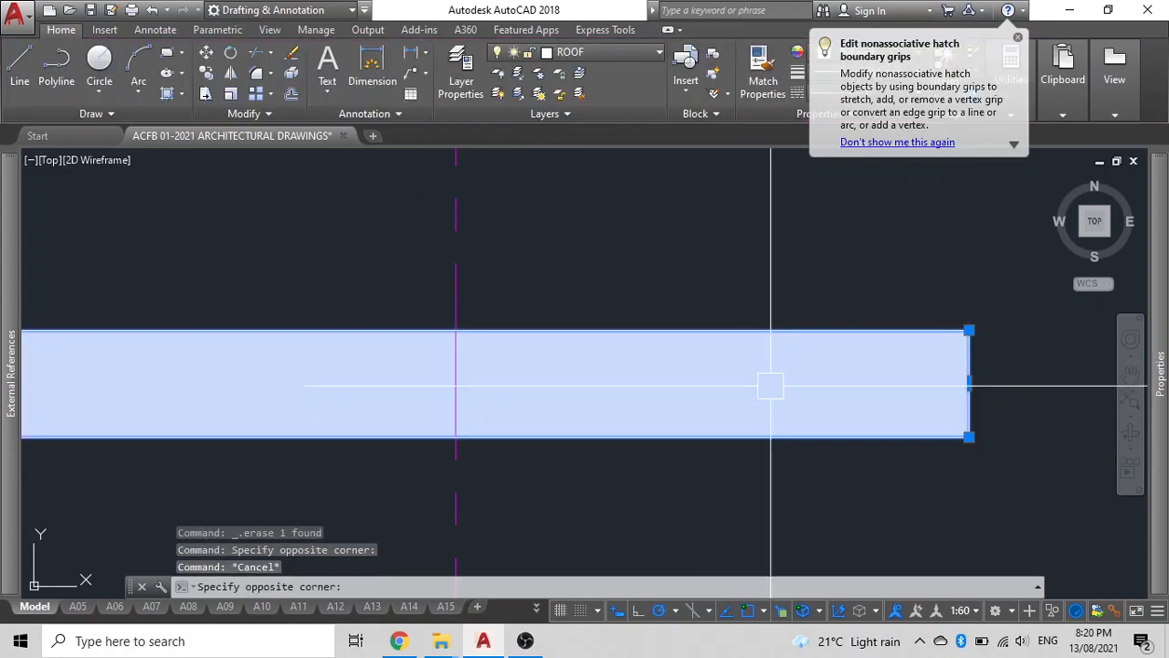
Step: Send the white hatch to the back and group it with its rectangle outline
type("DR")
key("Return")
type("B")
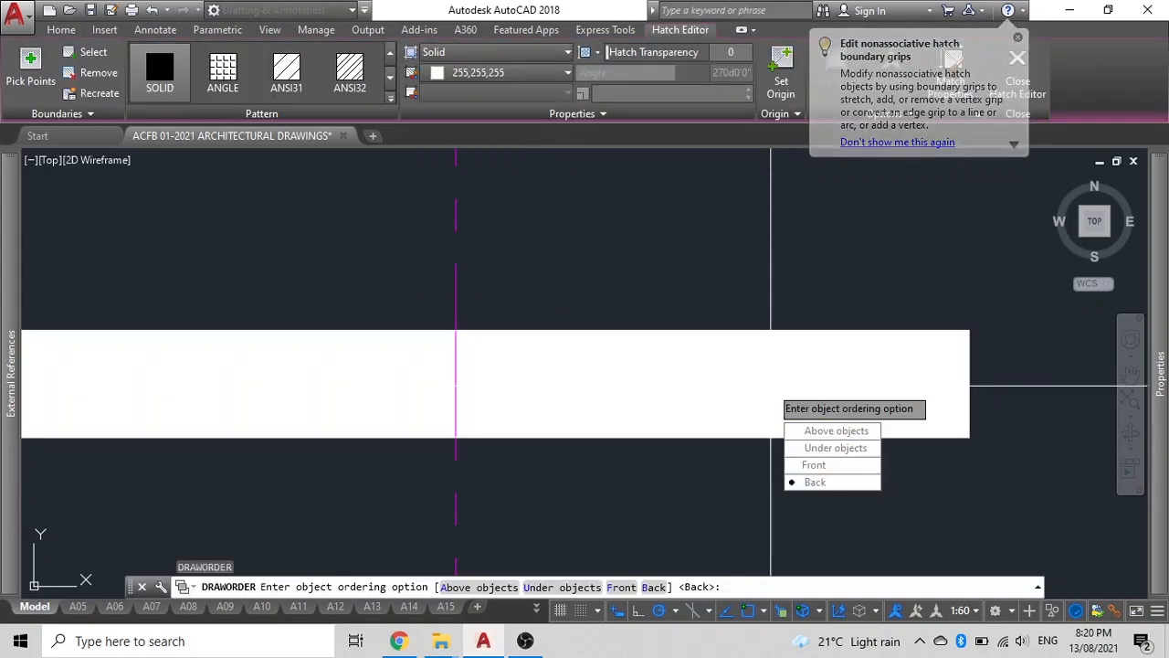
key("Return")
left_click(946, 447)
left_click(815, 254)
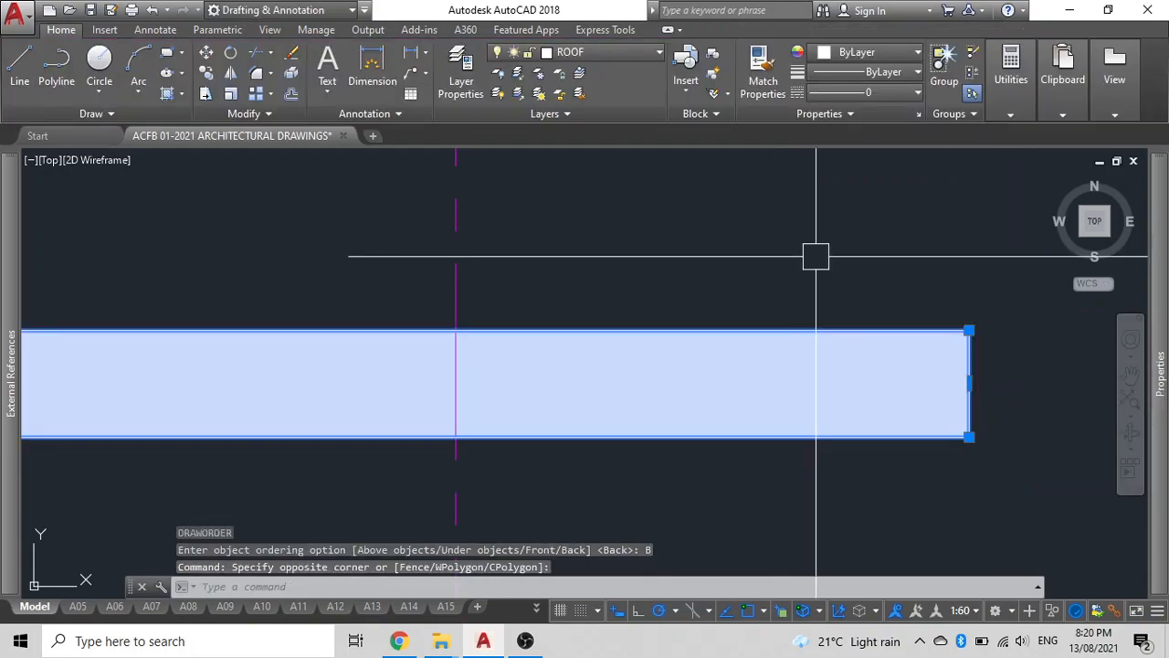
type("G")
key("Return")
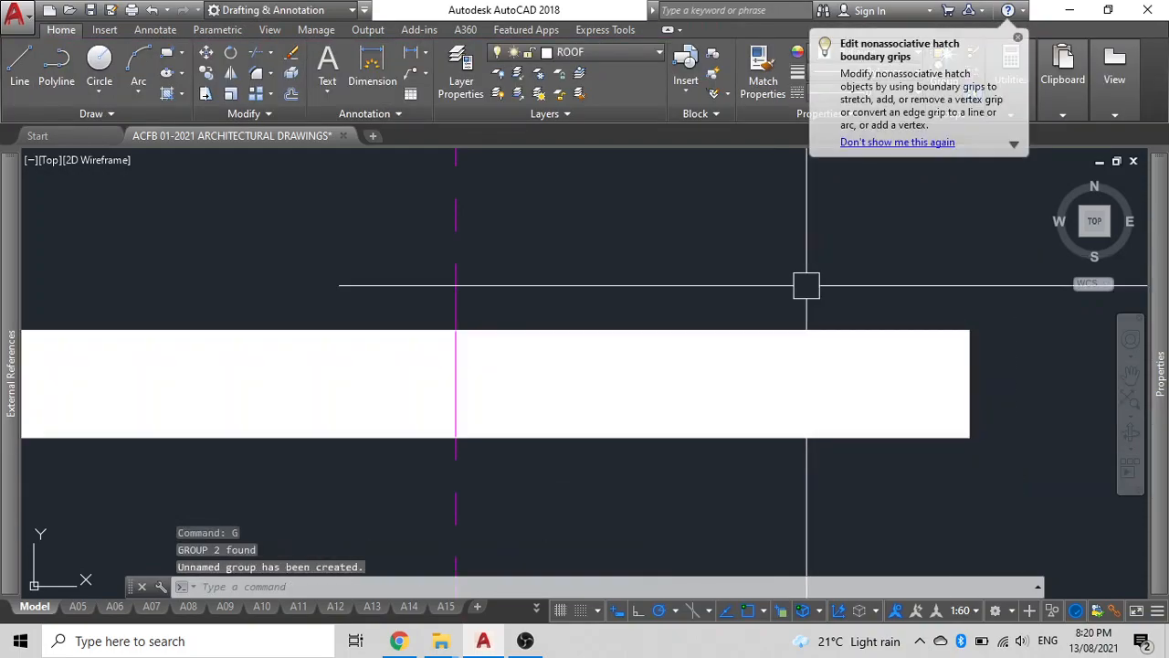
Step: Move the grouped white band from its lower far-end corner onto the matching lower corner of the red fascia
left_click(776, 333)
left_click(778, 342)
type("M")
key("Return")
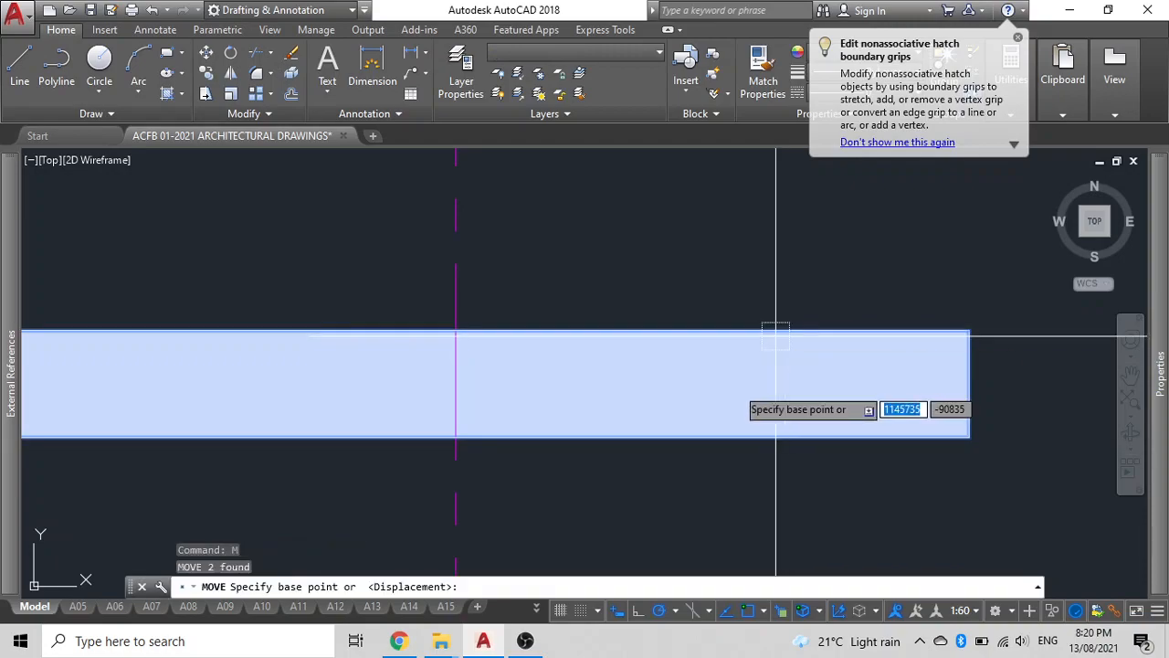
left_click(970, 439)
scroll(970, 439, "down", 4)
middle_click_drag(904, 479, 778, 131)
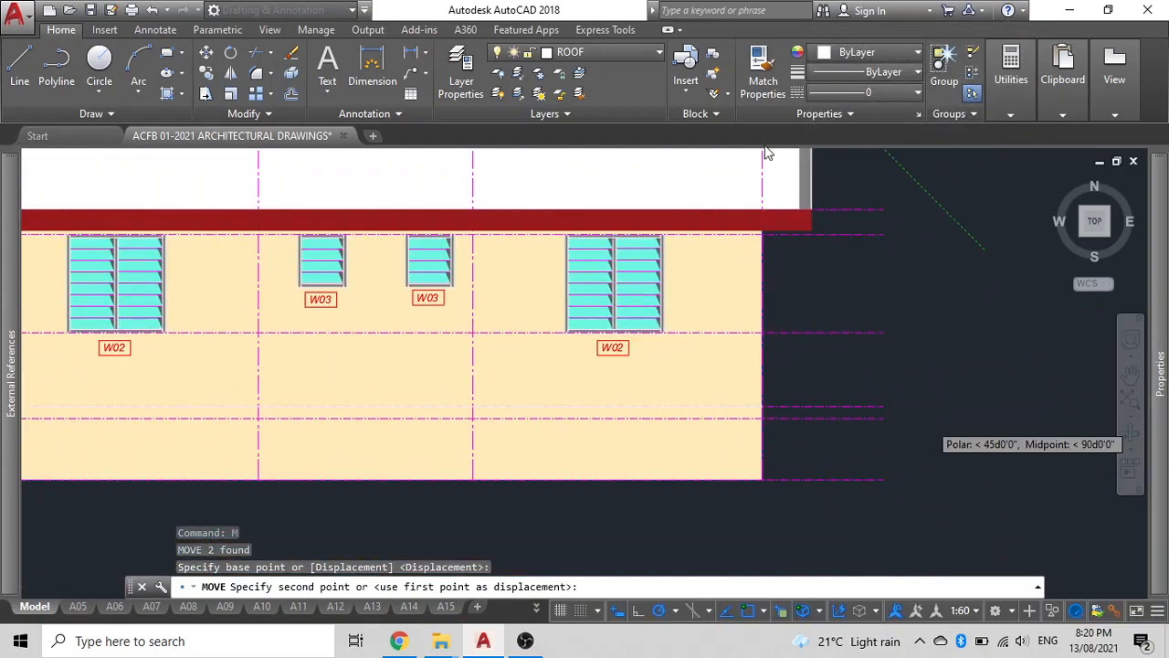
scroll(803, 203, "up", 5)
scroll(827, 194, "down", 5)
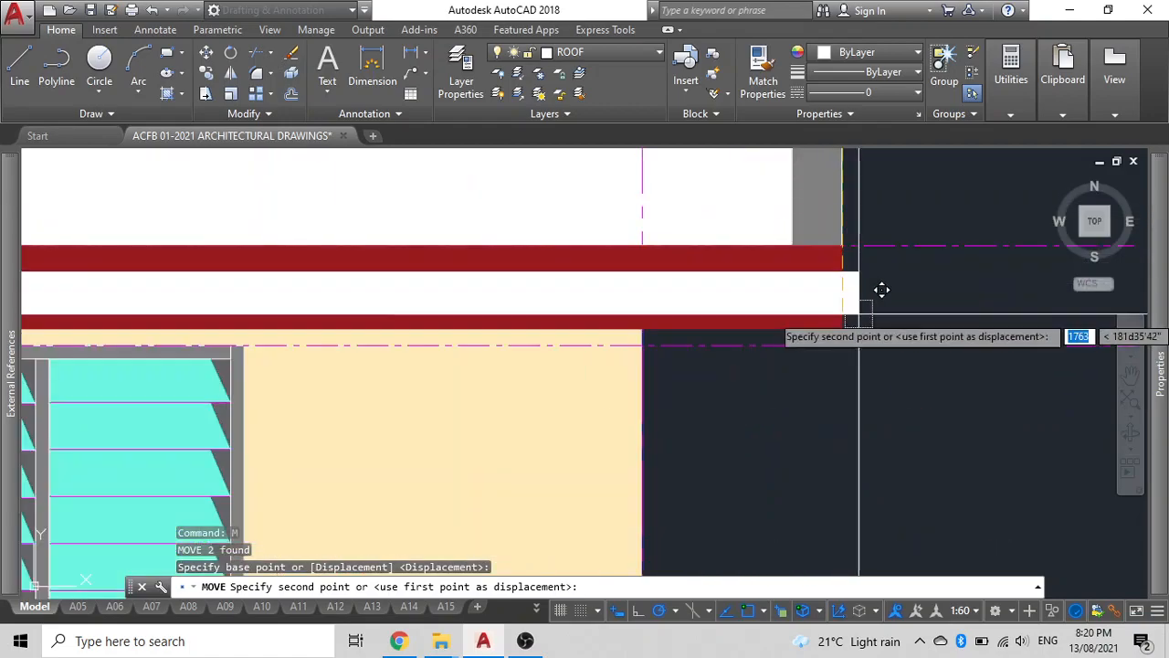
left_click(838, 327)
scroll(875, 305, "down", 3)
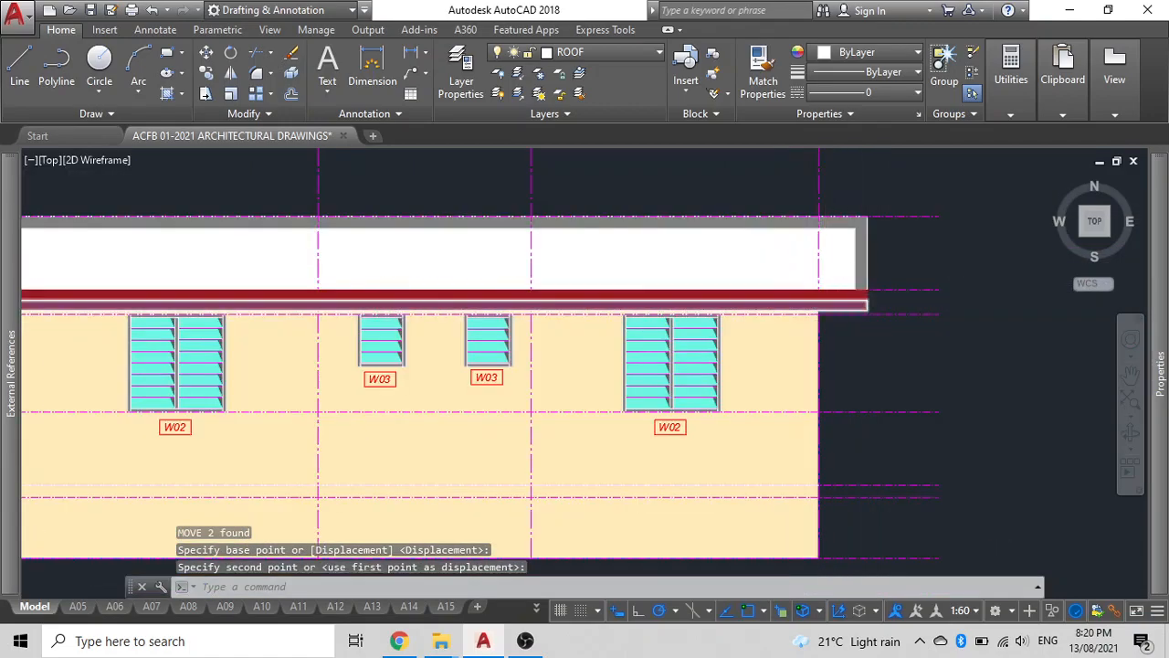
Step: Send the red fascia hatch to the back of the draw order
scroll(877, 301, "up", 8)
left_click(928, 316)
scroll(927, 315, "down", 2)
middle_click_drag(927, 316, 798, 343)
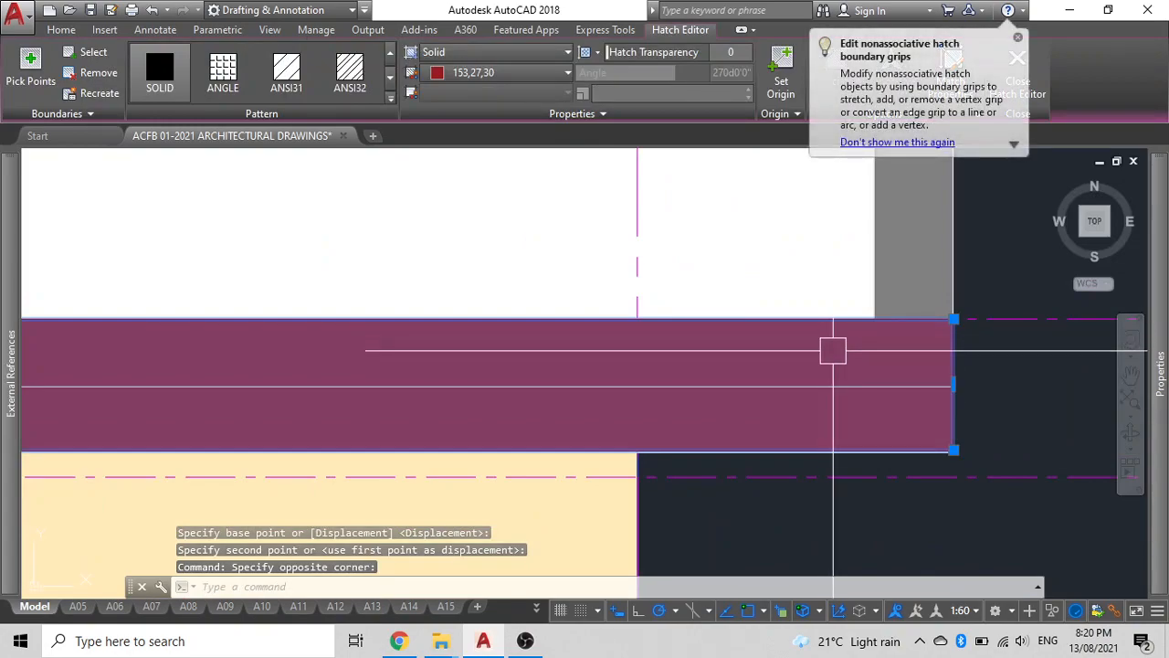
type("dr")
key("Return")
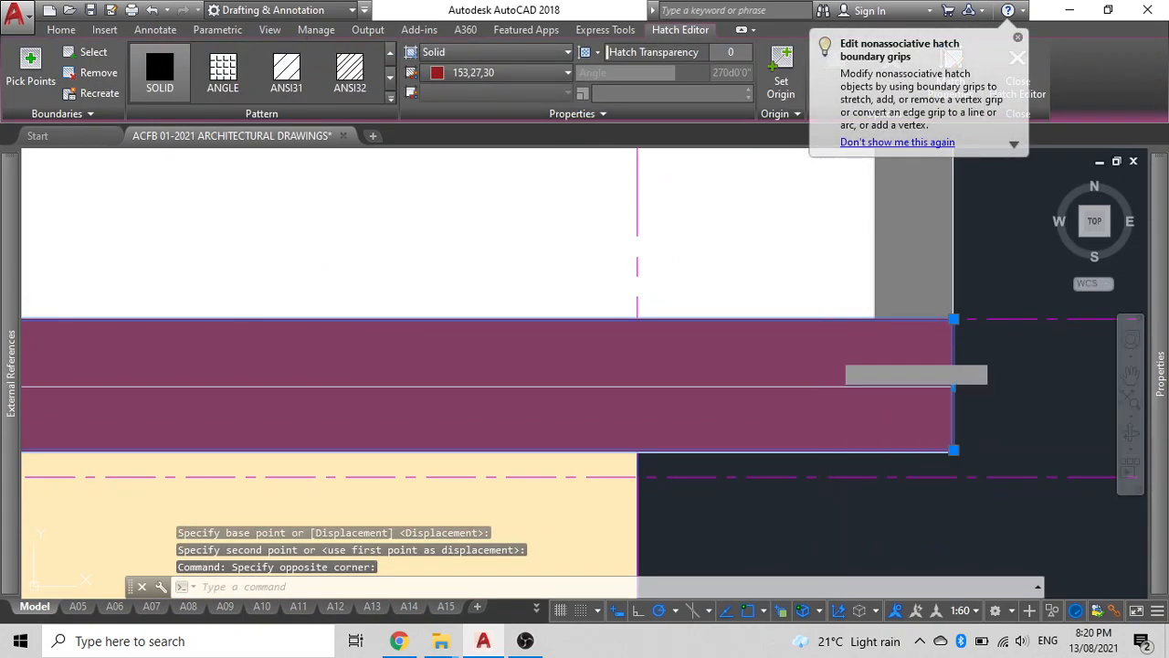
left_click(891, 448)
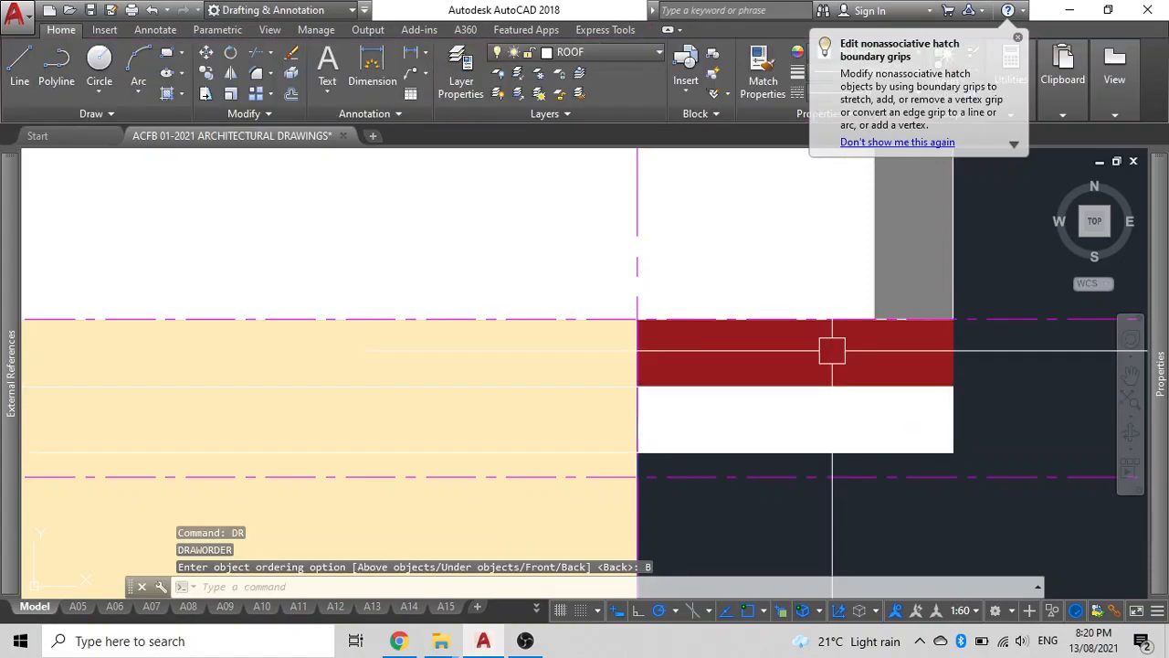
Step: Bring the red fascia hatch and the white band together to the front of the draw order
scroll(859, 393, "down", 1)
left_click(908, 418)
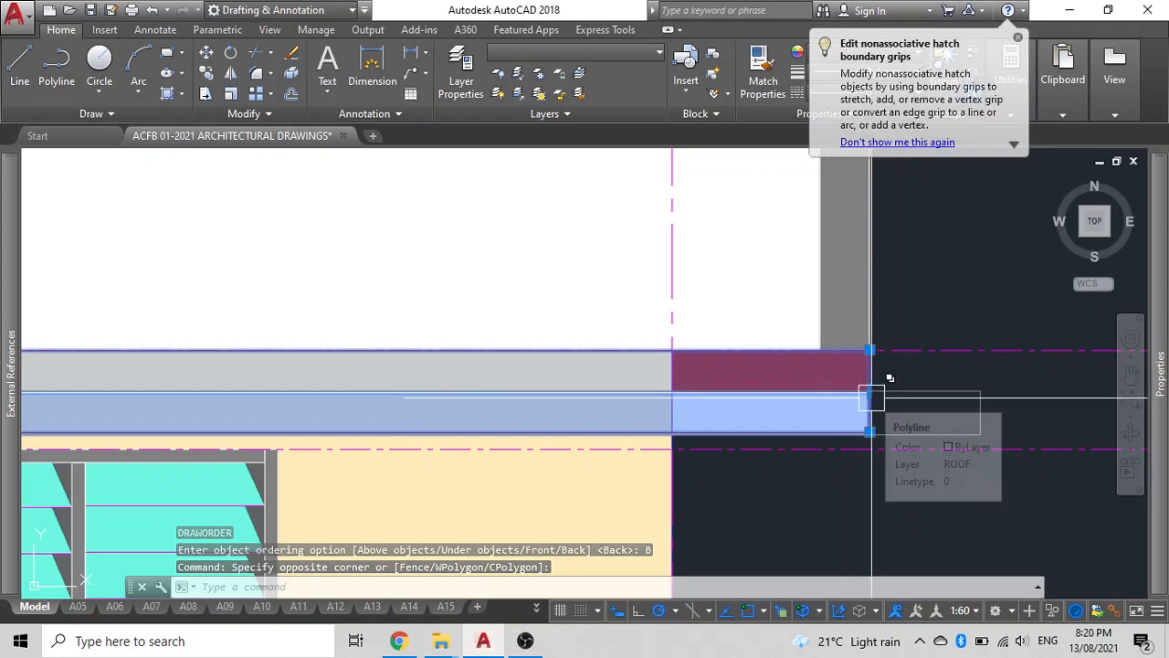
type("dr")
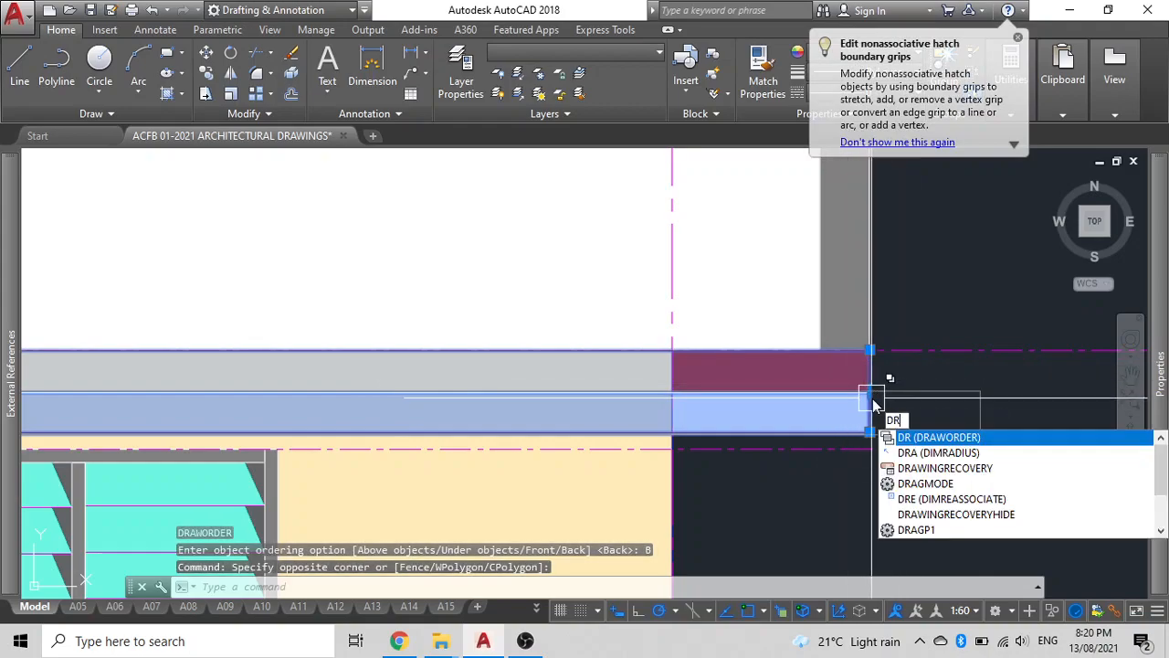
key("Return")
left_click(916, 477)
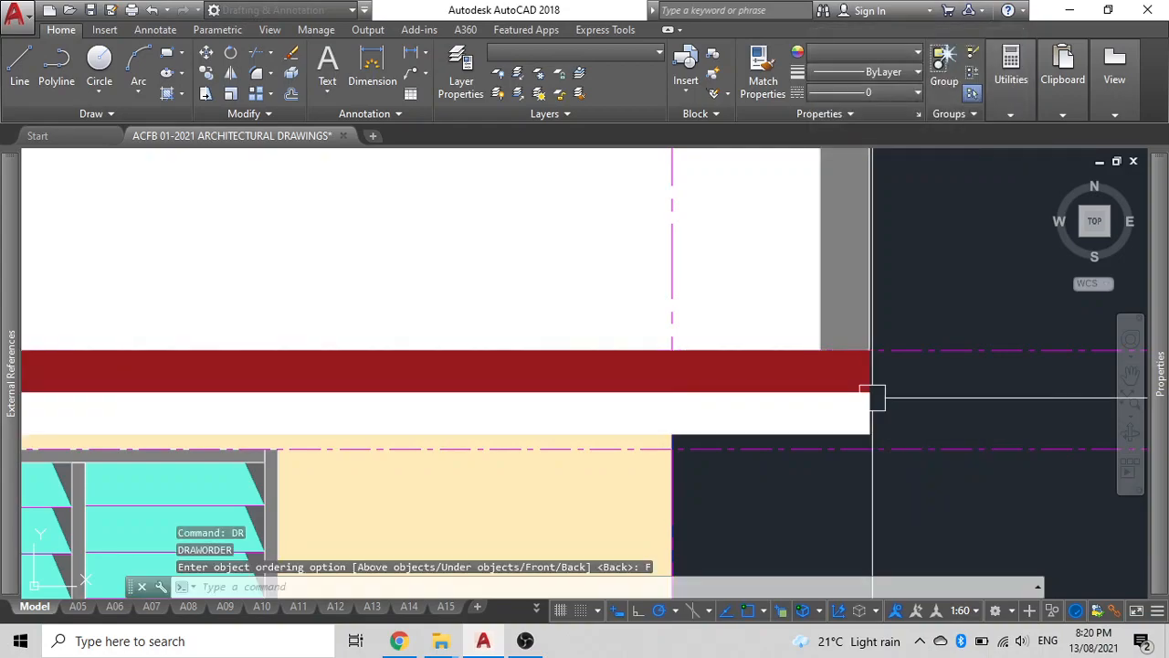
scroll(873, 398, "down", 4)
Step: Move the grouped downpipe by its top onto the outer side of the porch column, directly beneath the white band
scroll(873, 398, "down", 4)
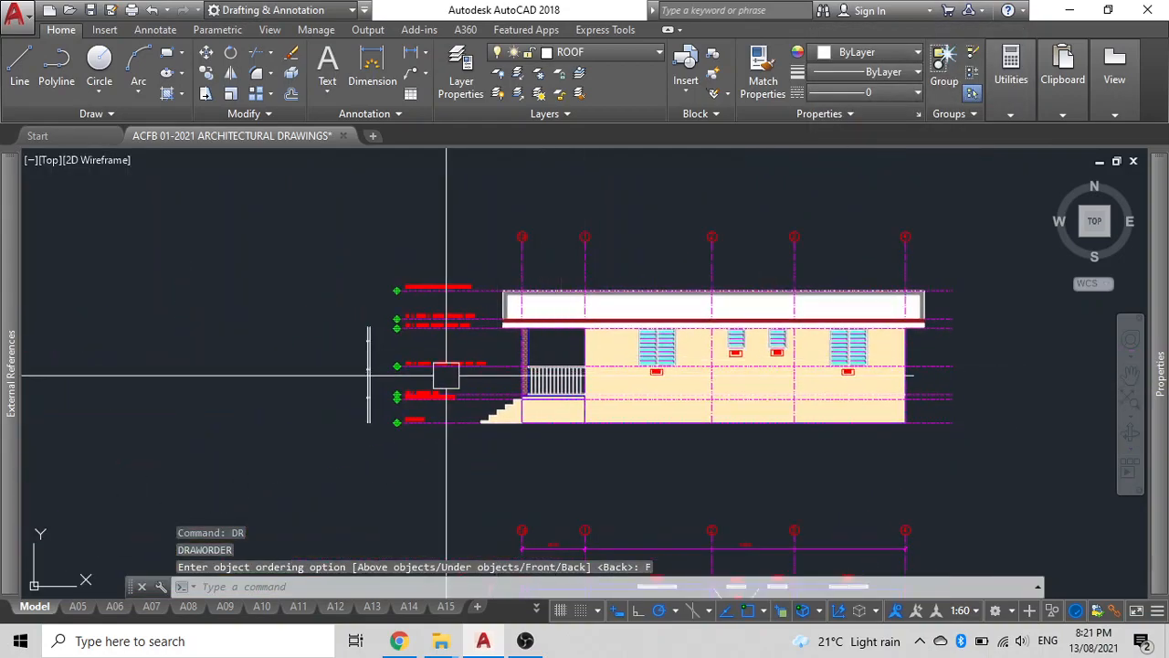
scroll(348, 342, "up", 5)
key("Escape")
left_click(393, 327)
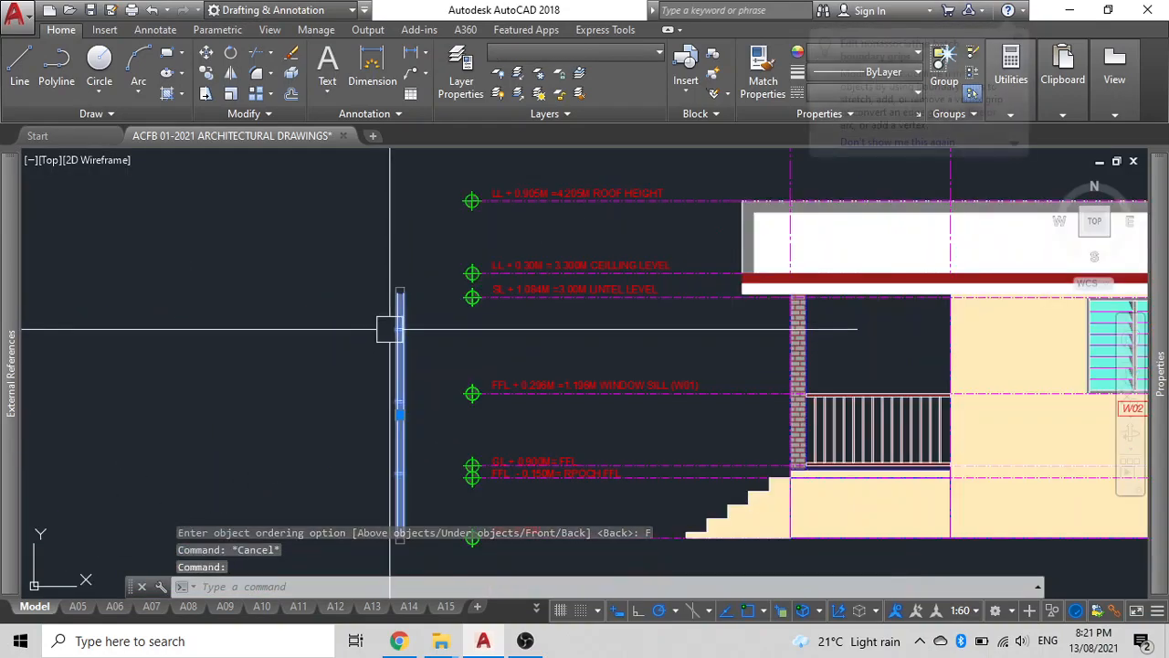
type("m")
key("Return")
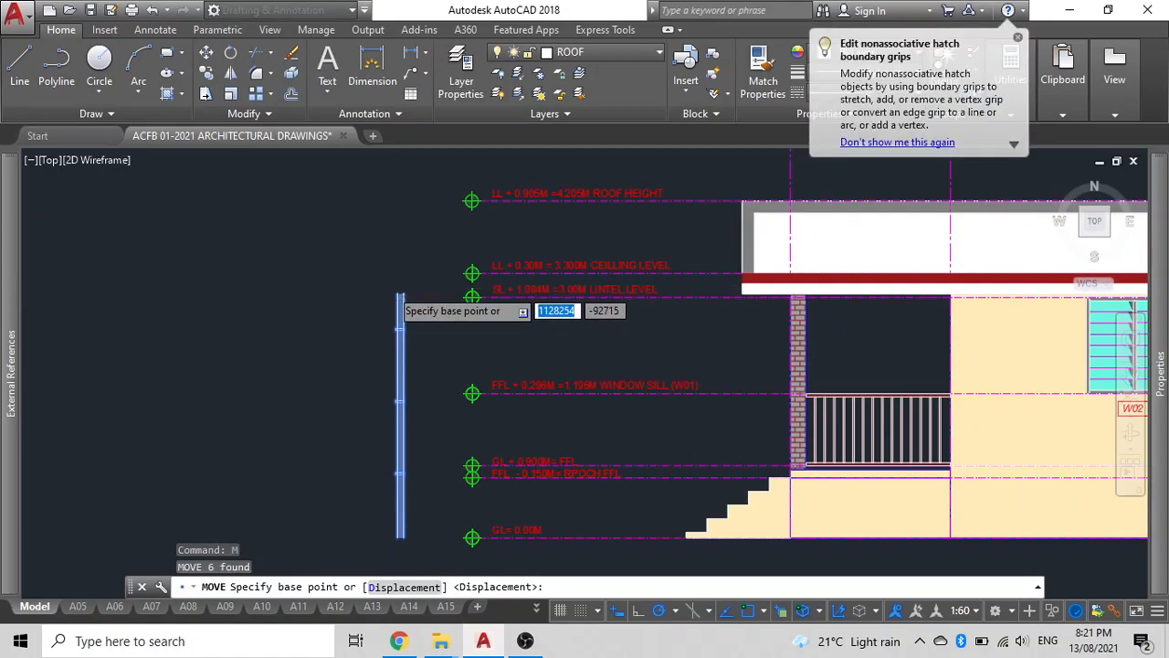
scroll(393, 306, "up", 4)
left_click(406, 300)
scroll(402, 311, "down", 5)
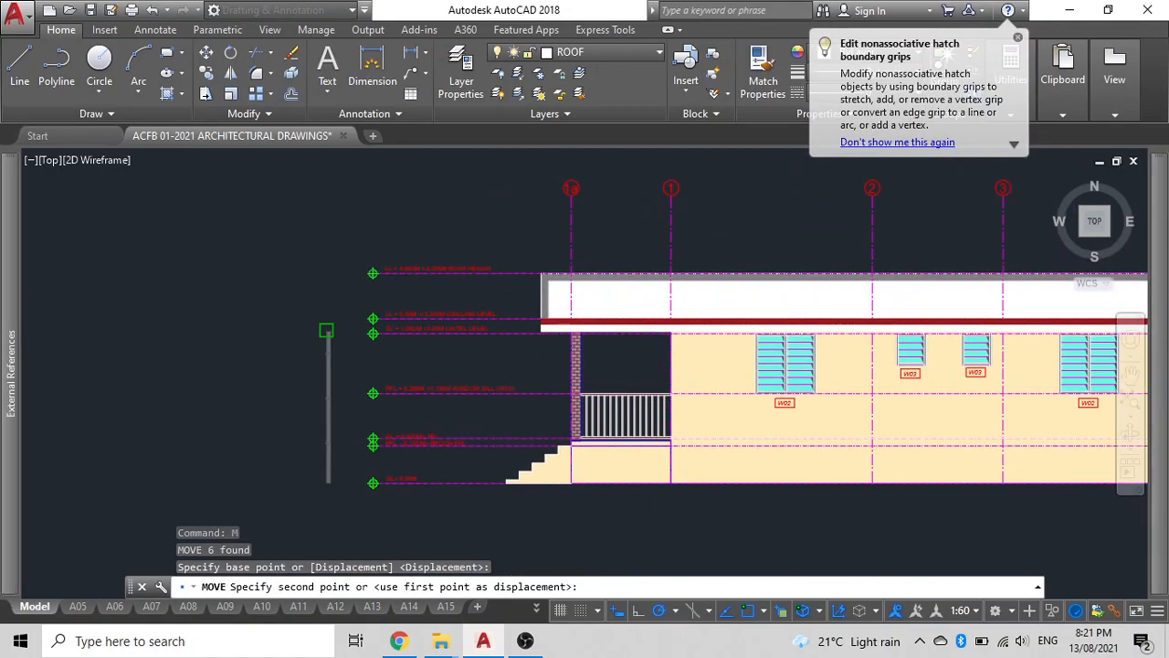
scroll(603, 312, "up", 4)
scroll(602, 312, "up", 3)
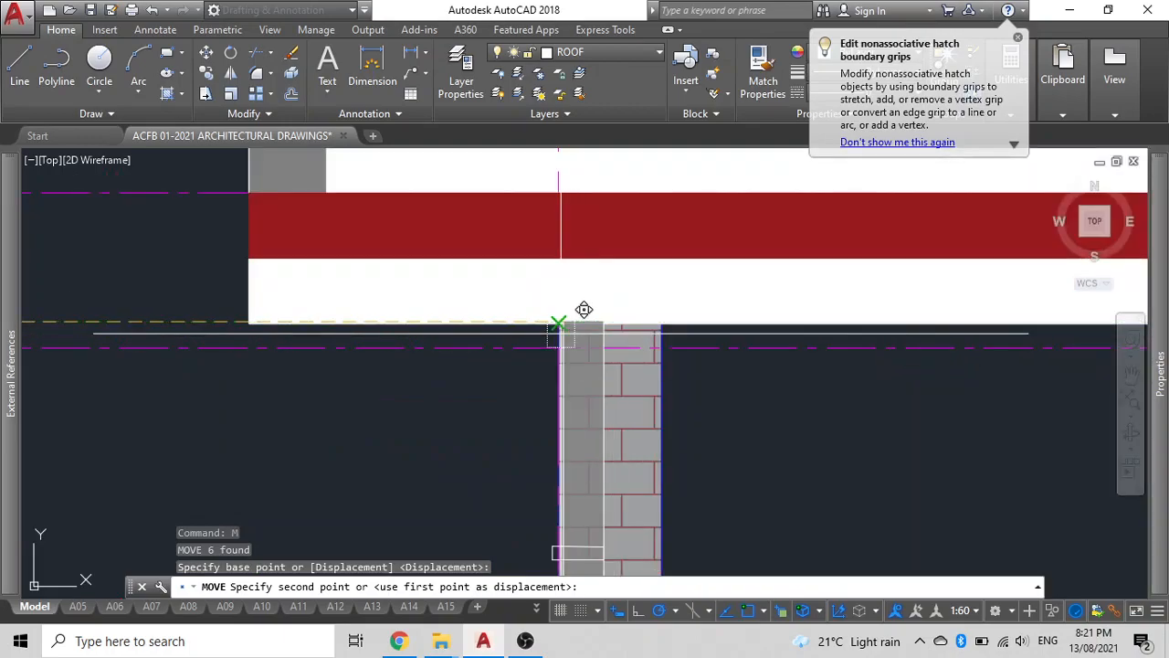
left_click(528, 358)
scroll(528, 358, "down", 4)
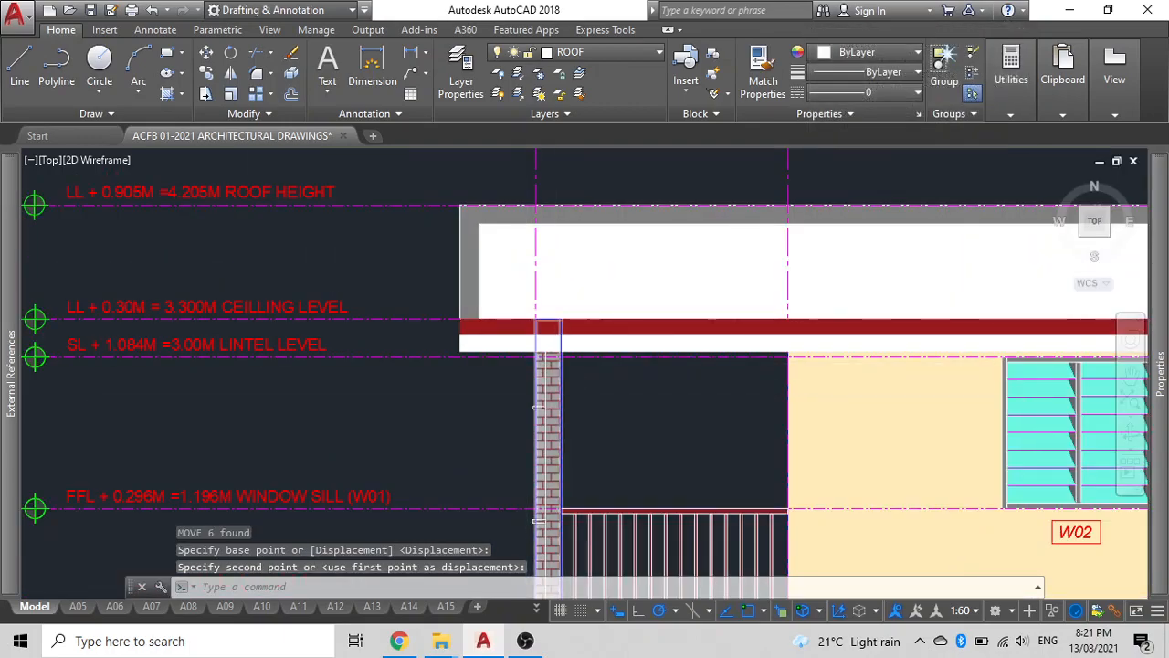
Step: Bring the grouped downpipe at the porch column to the front of the draw order
scroll(517, 399, "up", 5)
left_click(498, 402)
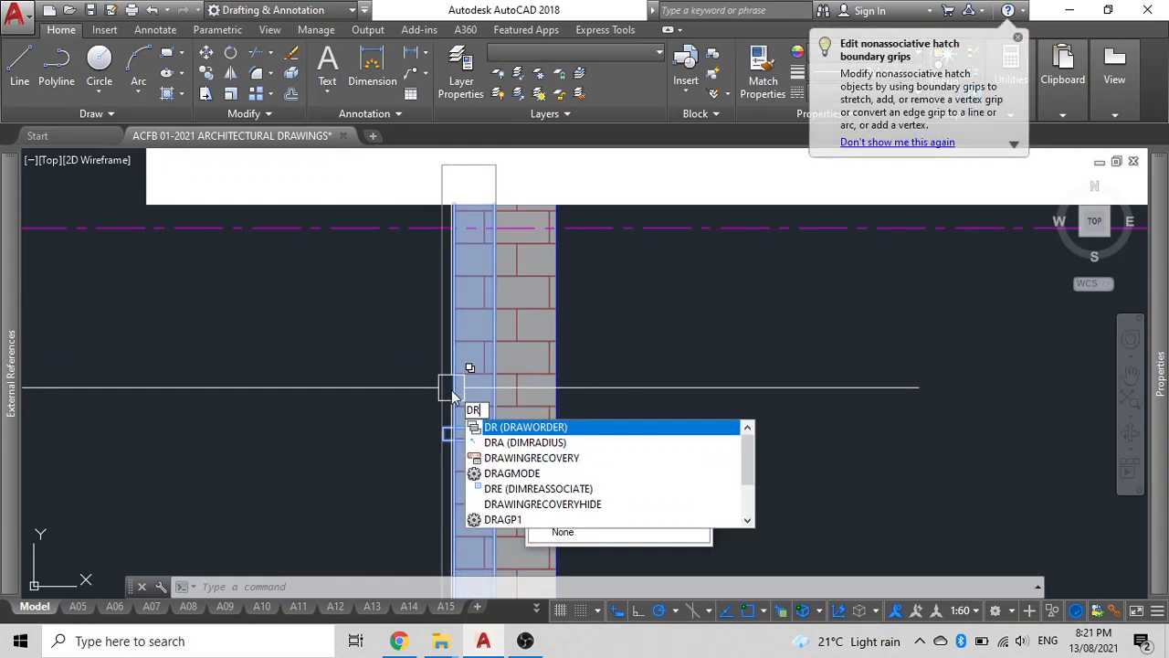
key("Return")
key("Down")
key("Down")
key("Down")
key("Return")
Step: Copy the porch column downpipe by its top corner to the wall's far outer corner at grid line 4, directly under the white band
left_click(444, 377)
type("CO")
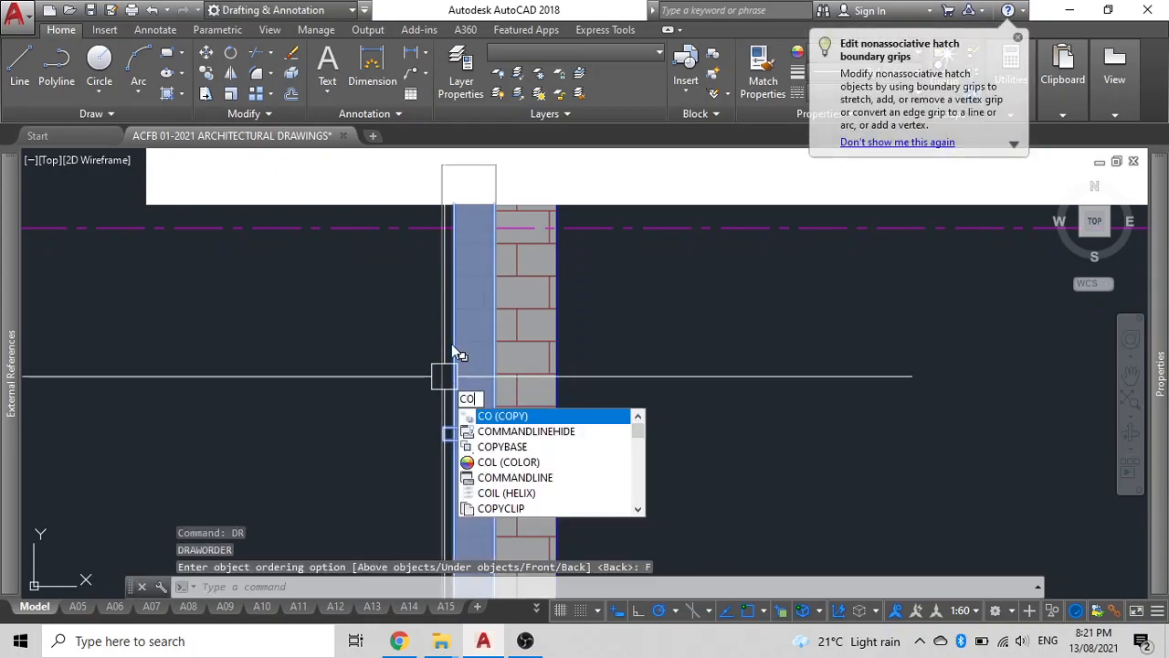
key("Return")
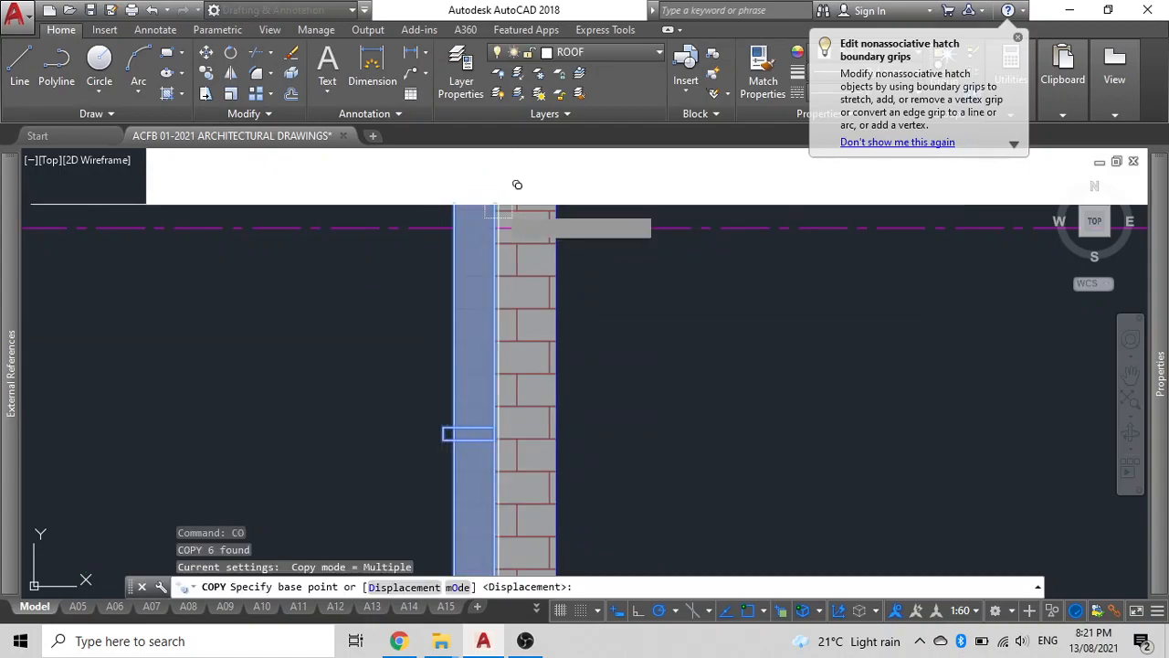
left_click(494, 202)
scroll(503, 219, "down", 6)
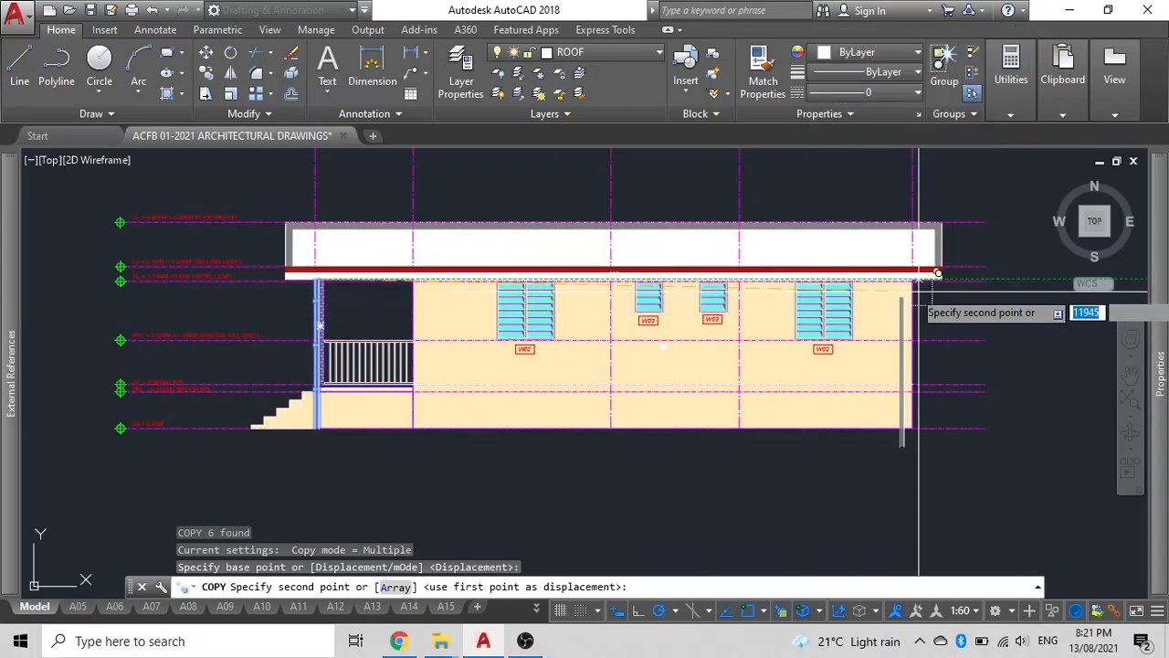
scroll(939, 272, "up", 5)
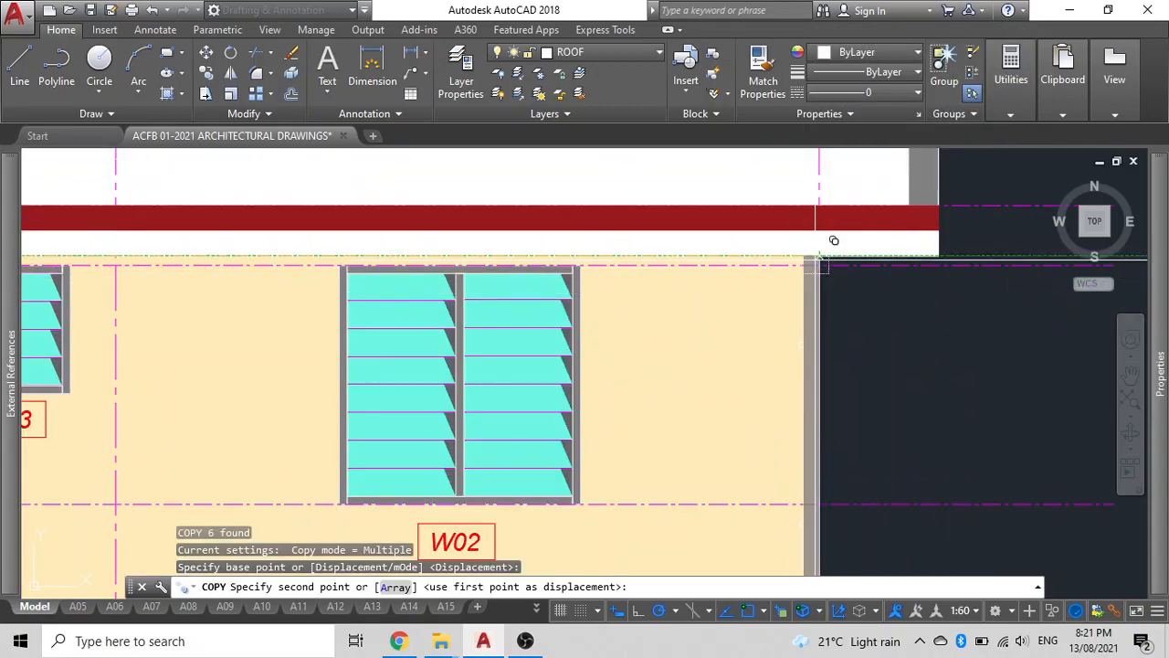
left_click(820, 261)
key("Escape")
Step: Copy the grid line 4 downpipe by its top midpoint to the point midway between the two end downpipes, beneath the white band
left_click(810, 307)
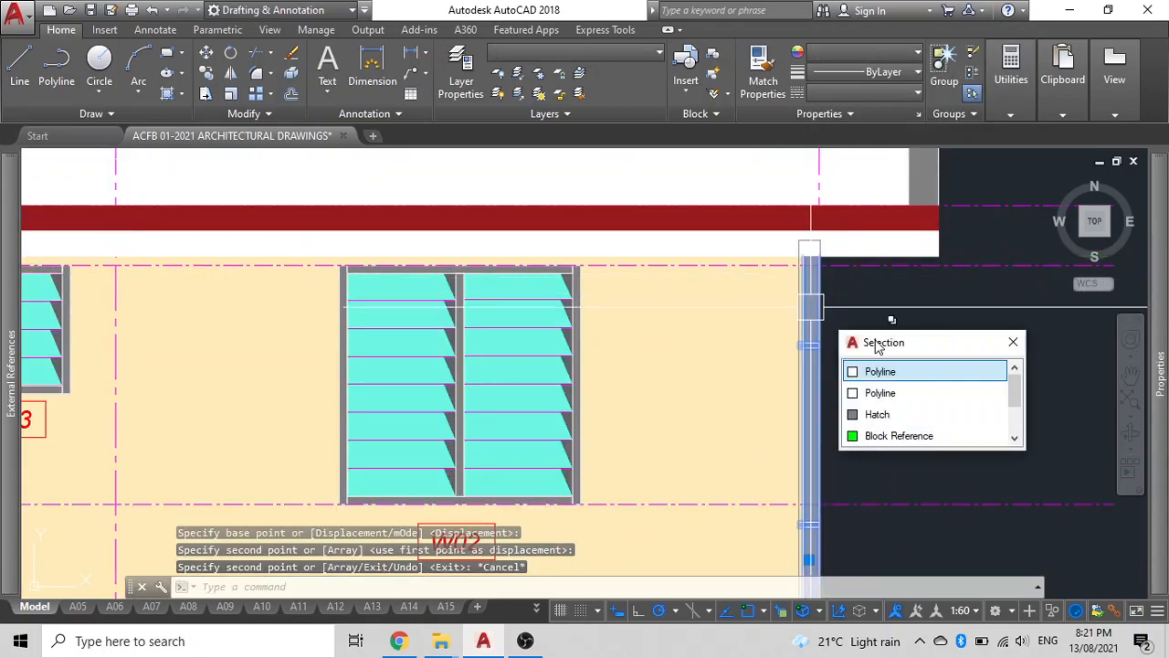
type("co")
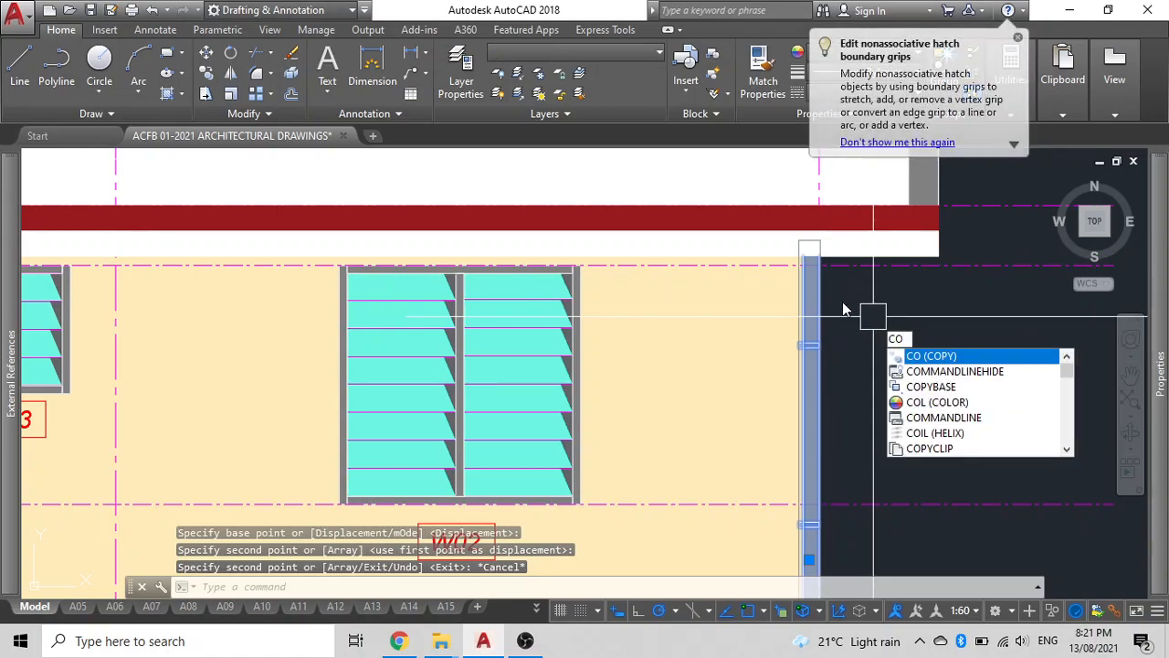
key("Return")
scroll(803, 265, "up", 4)
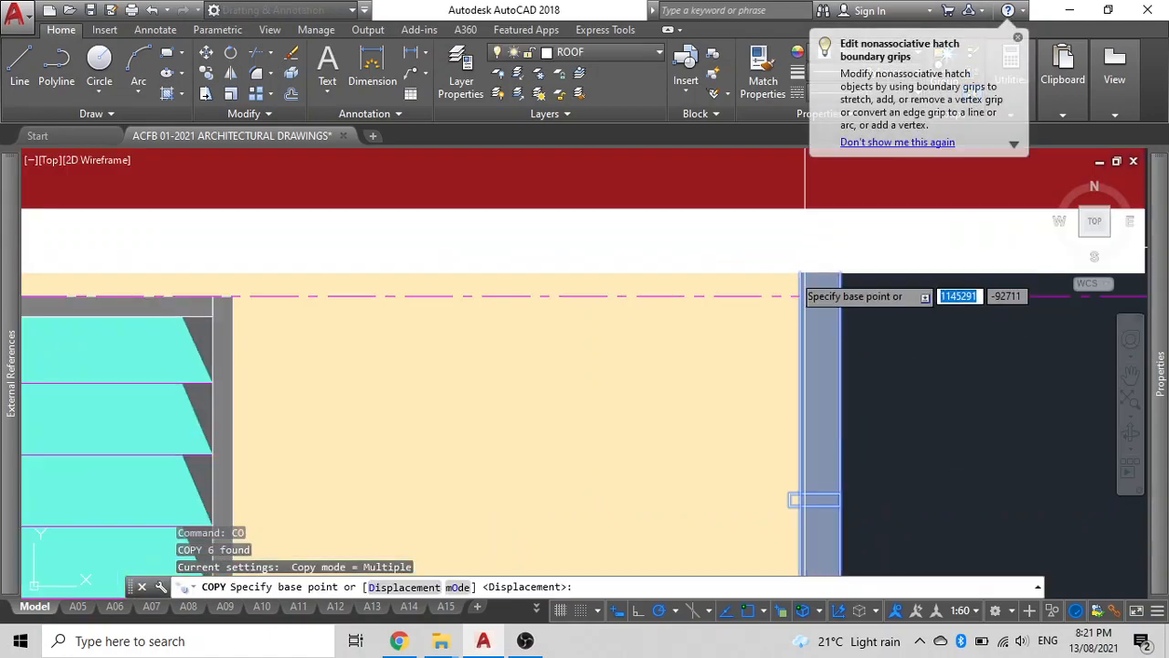
type("m2p")
key("Return")
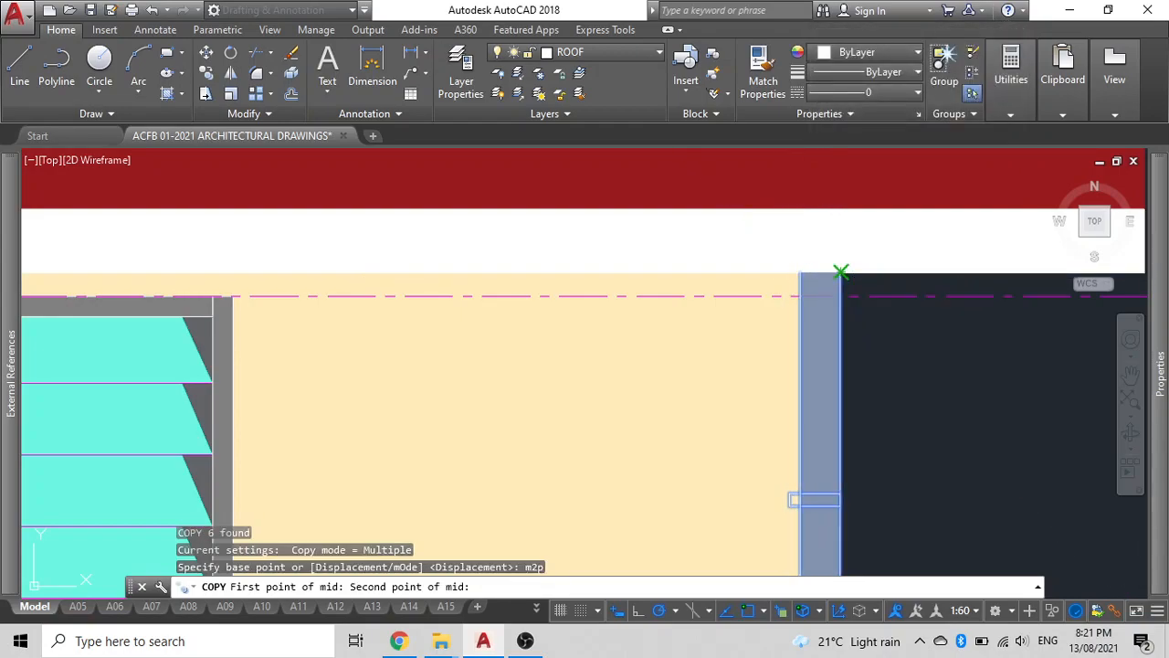
left_click(841, 273)
scroll(762, 274, "down", 5)
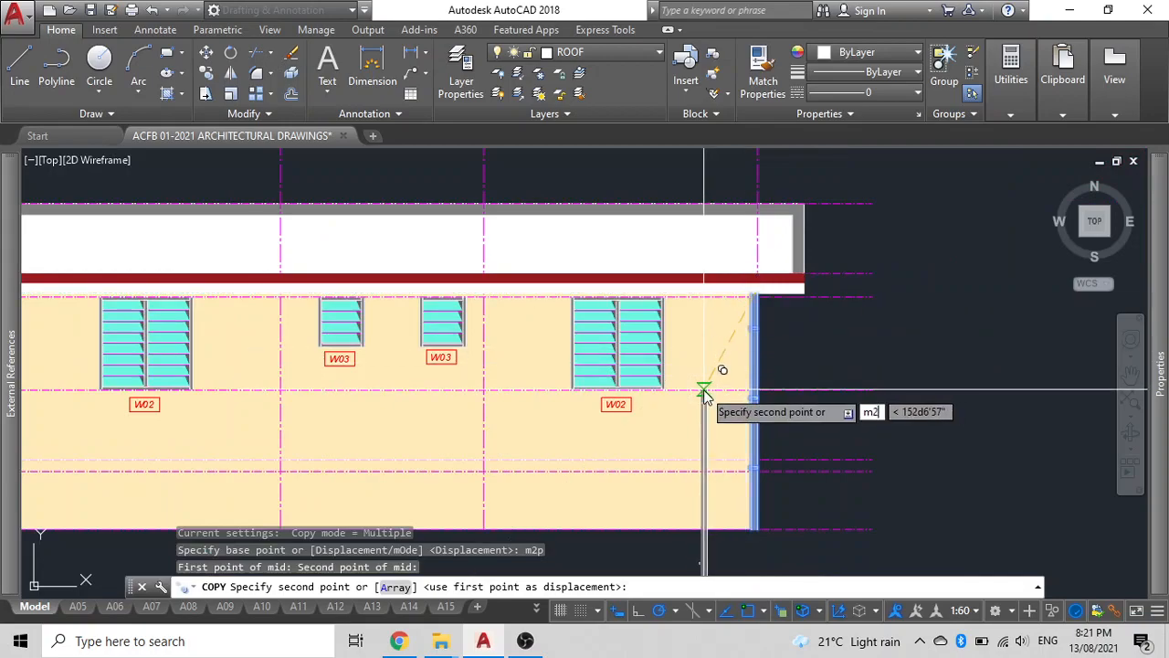
key("Return")
scroll(731, 402, "up", 5)
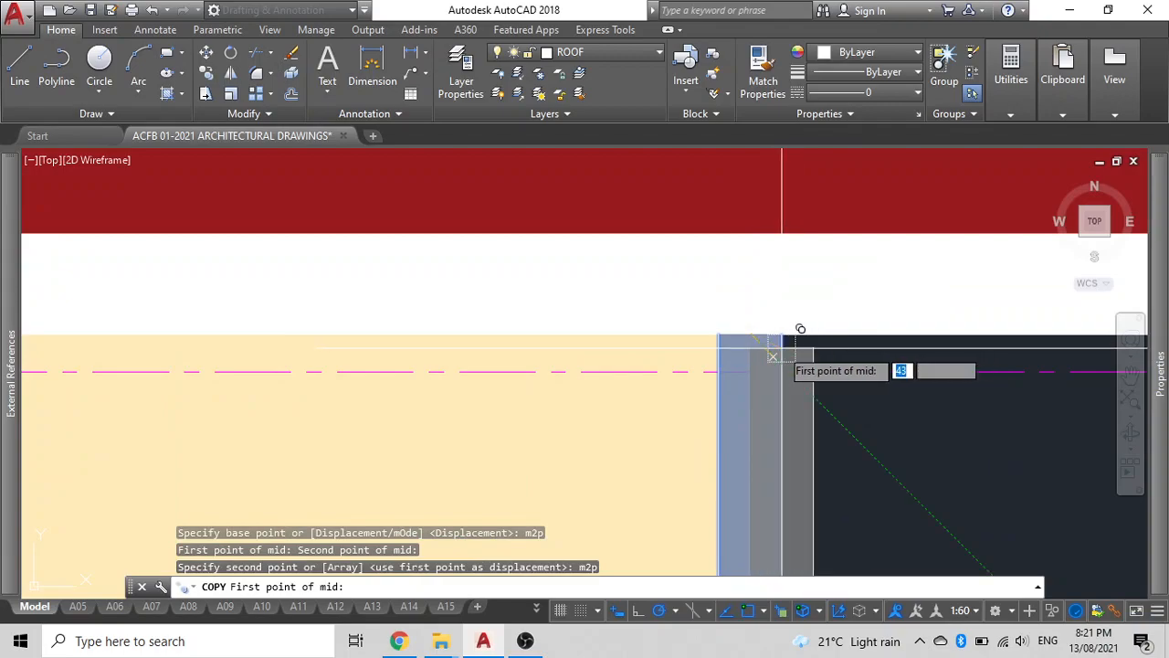
left_click(806, 314)
scroll(806, 315, "down", 5)
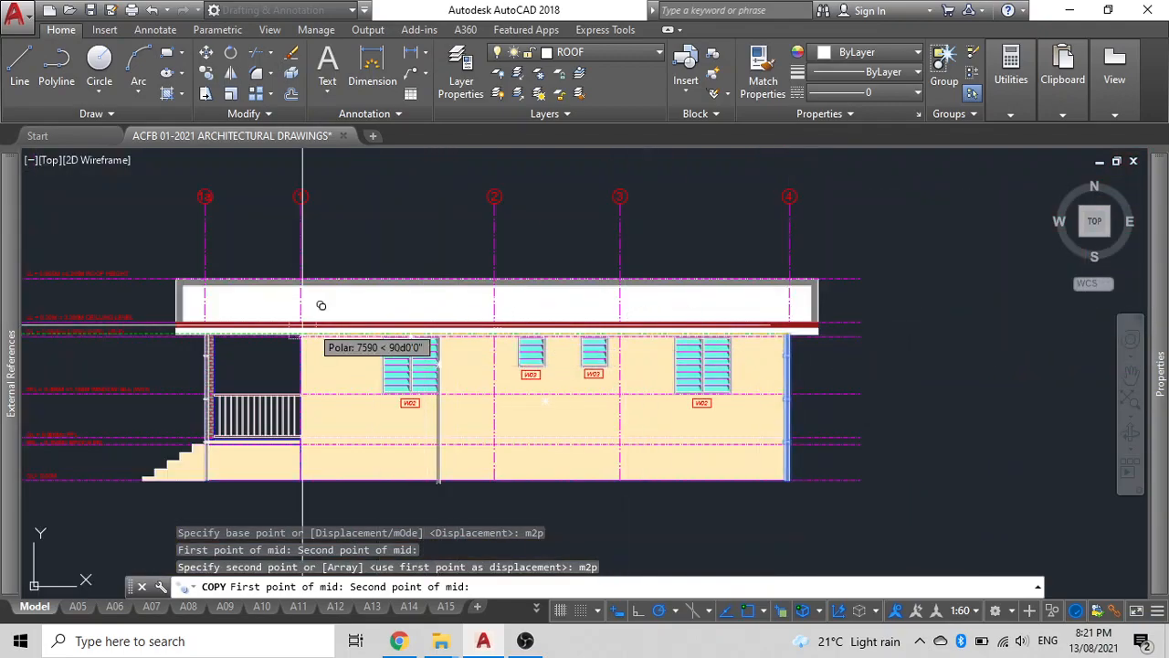
scroll(183, 321, "up", 5)
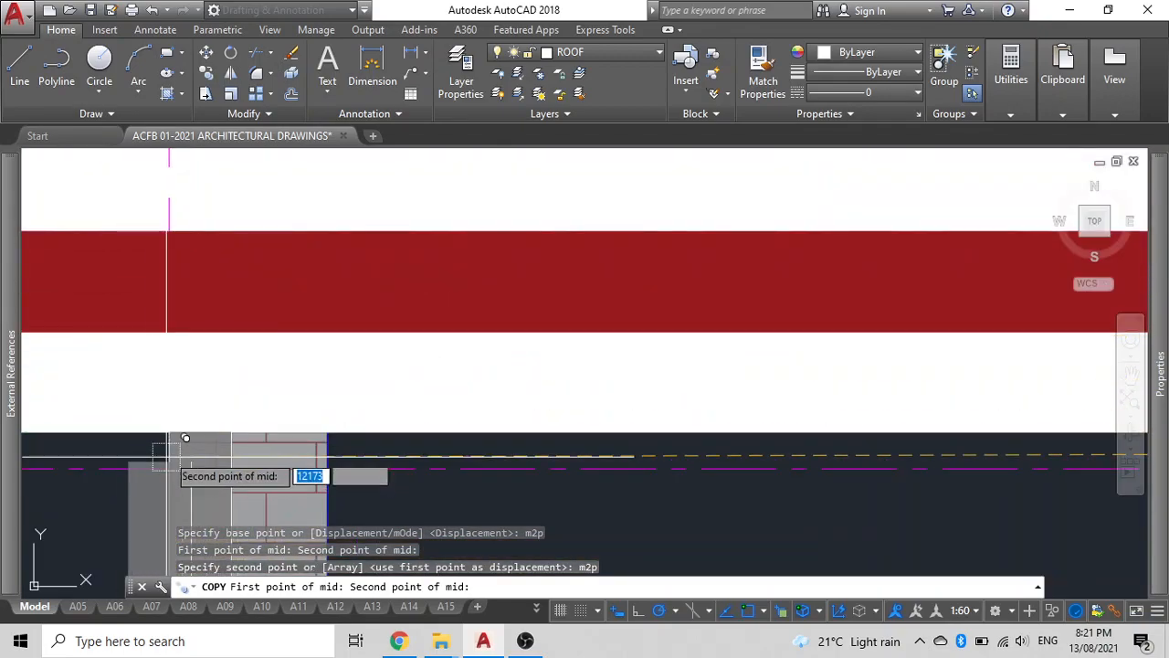
left_click(189, 412)
scroll(189, 413, "down", 5)
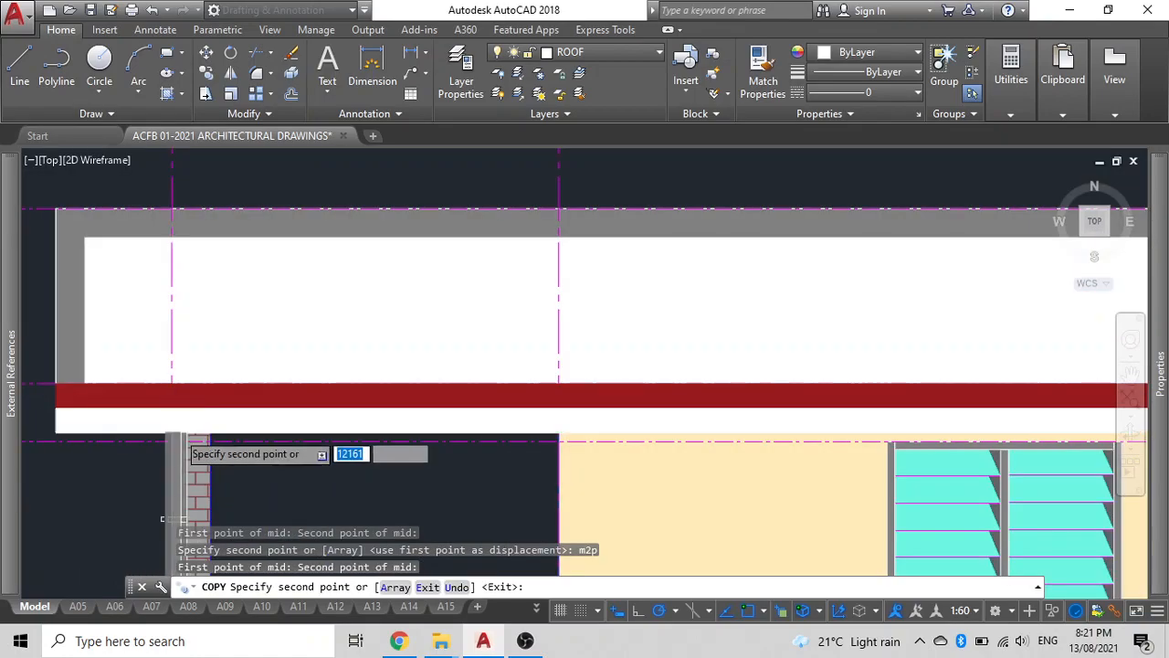
key("Escape")
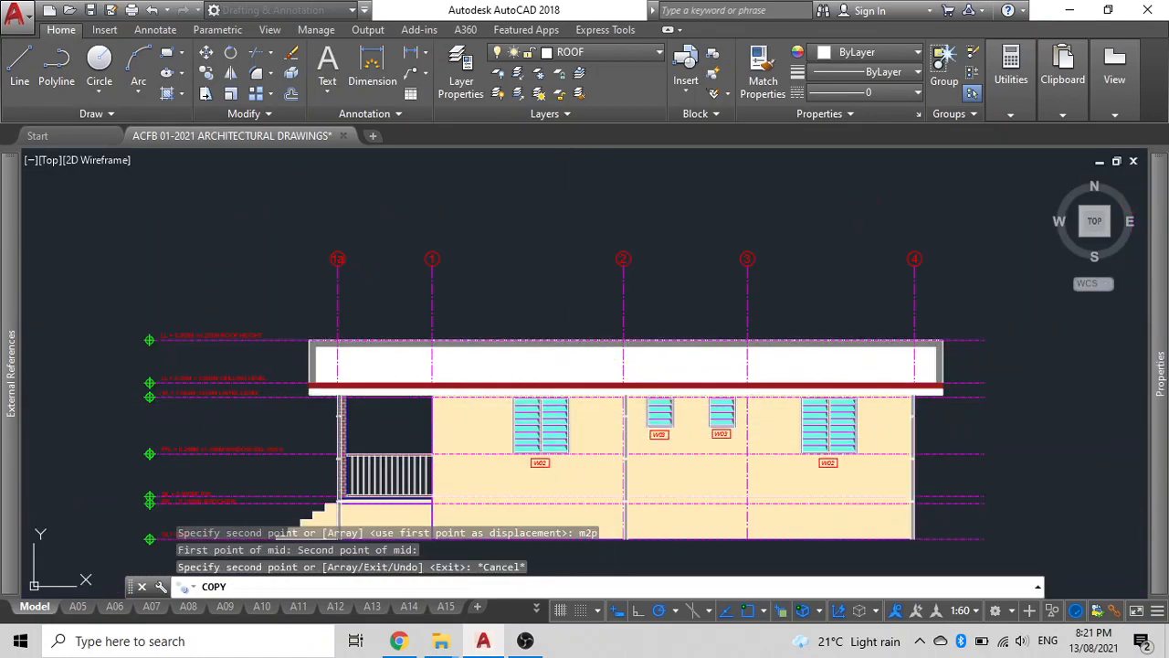
Step: Copy the middle downpipe horizontally to a spot between the two W03 windows
left_click(679, 402)
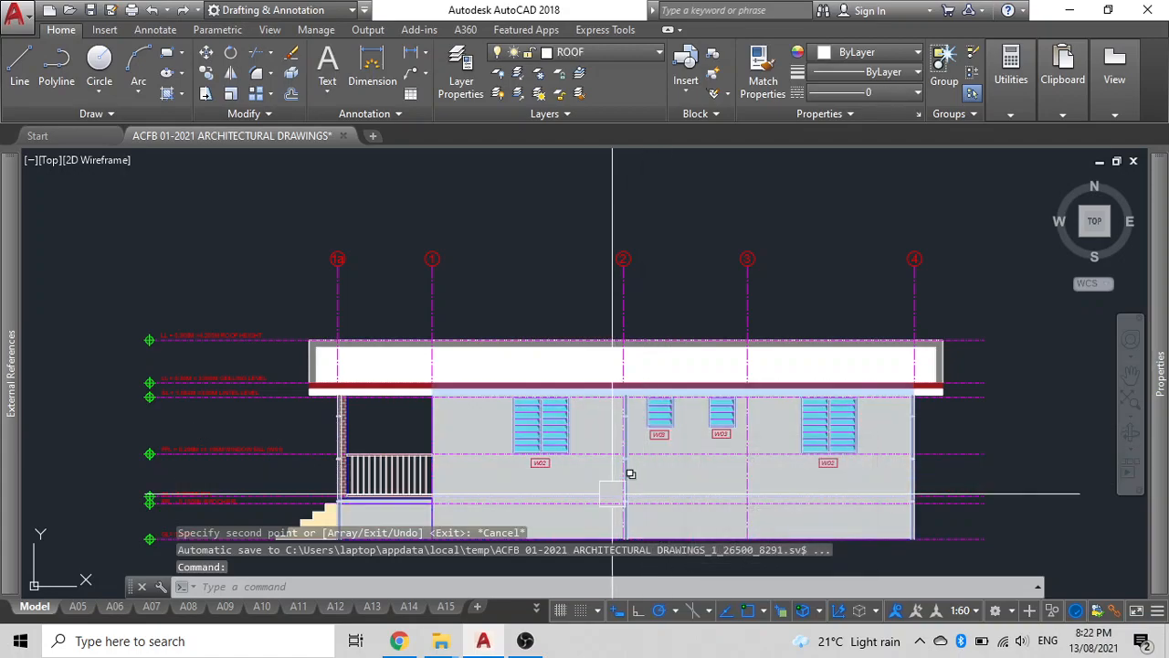
left_click(624, 486)
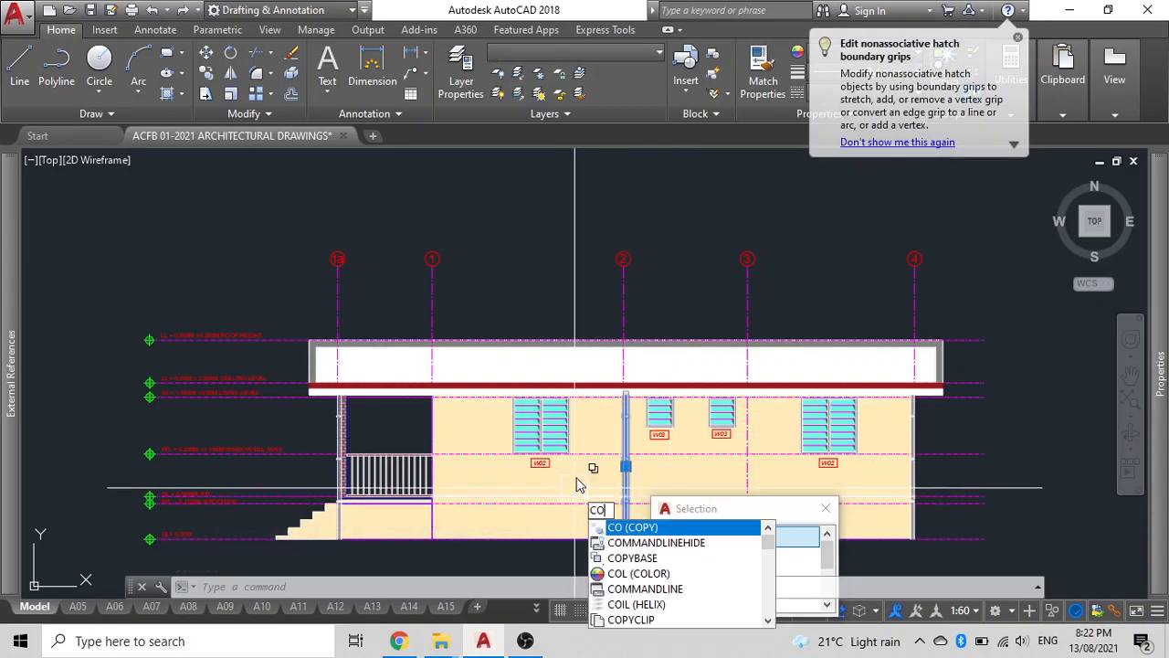
type("co")
key("Return")
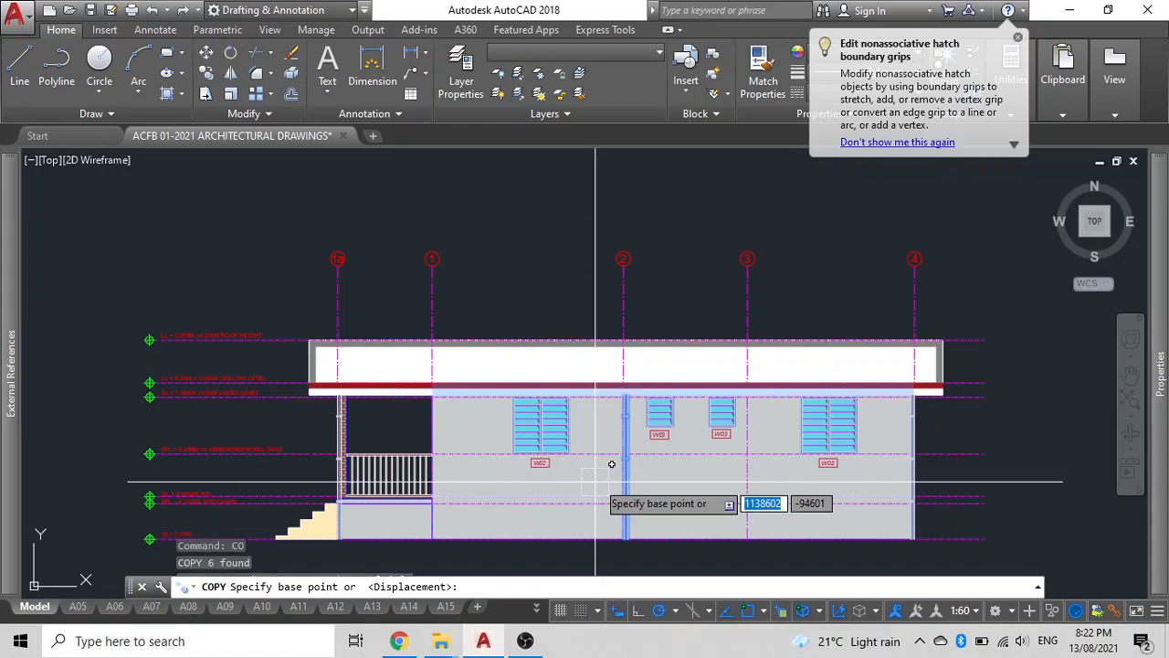
left_click(652, 482)
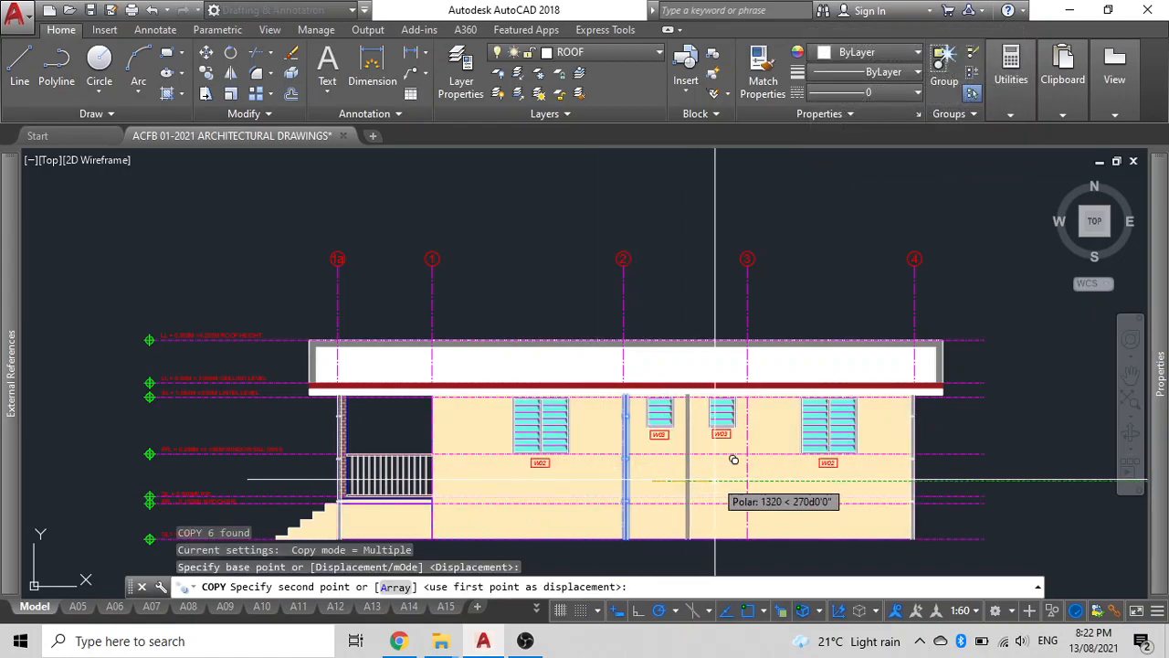
left_click(718, 479)
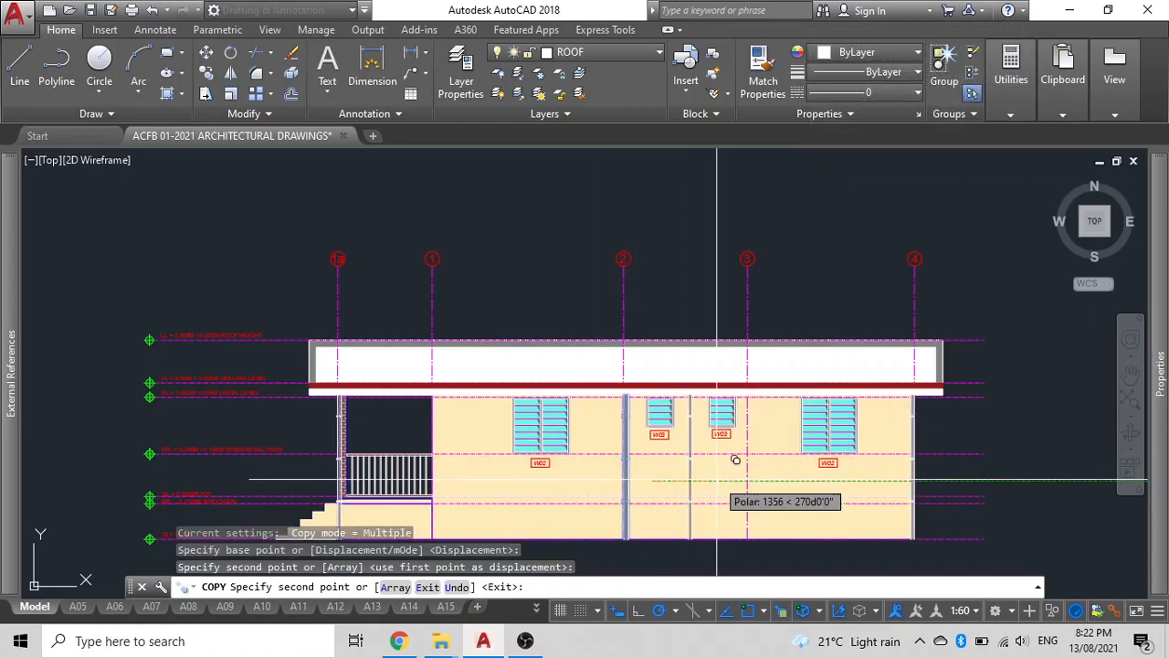
key("Escape")
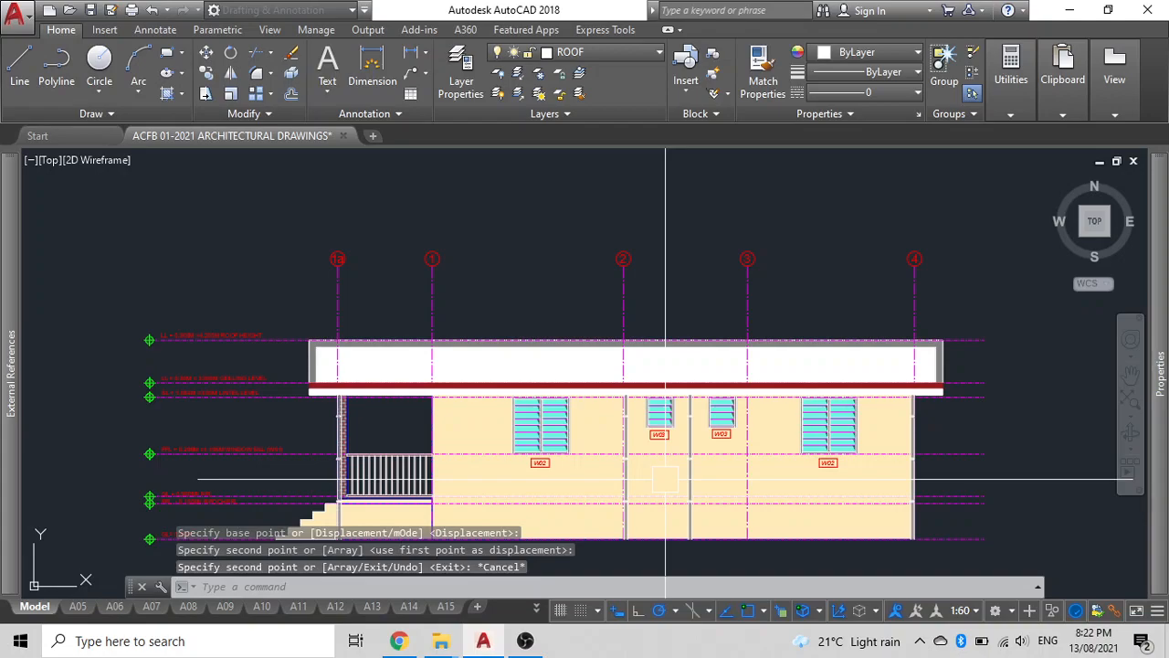
key("Escape")
Step: Move the downpipe between the W03 windows horizontally into the empty space beyond the grid line 4 end of the house
scroll(526, 213, "up", 2)
left_click(526, 212)
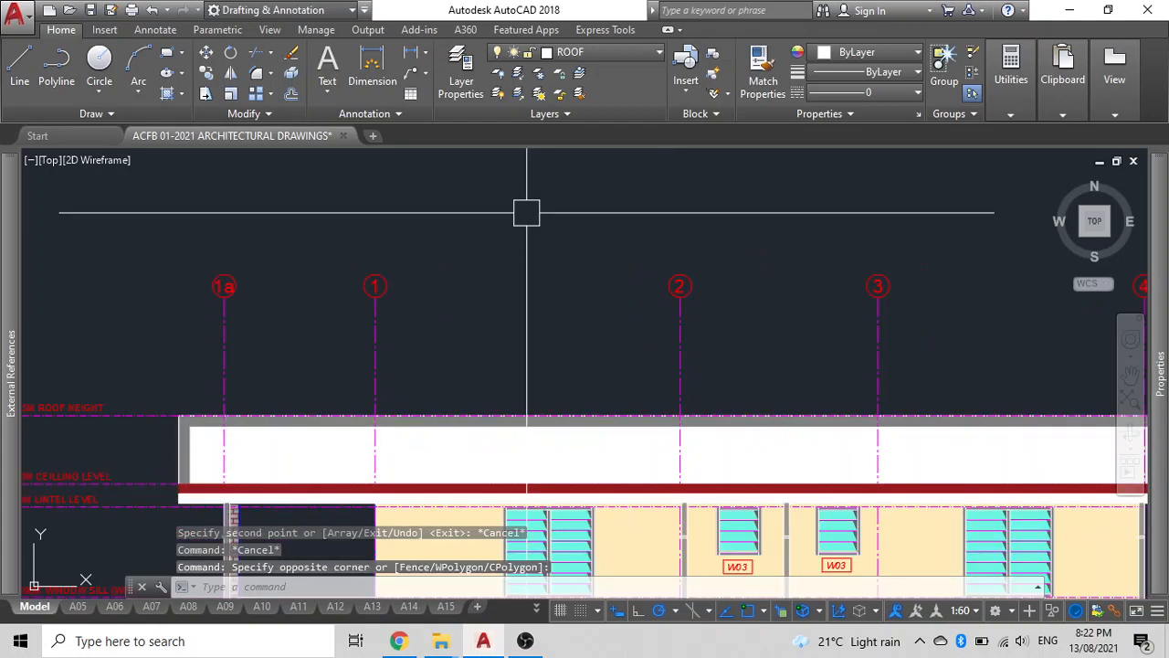
scroll(526, 213, "down", 4)
scroll(607, 305, "up", 5)
left_click(603, 306)
left_click(676, 369)
scroll(659, 278, "down", 3)
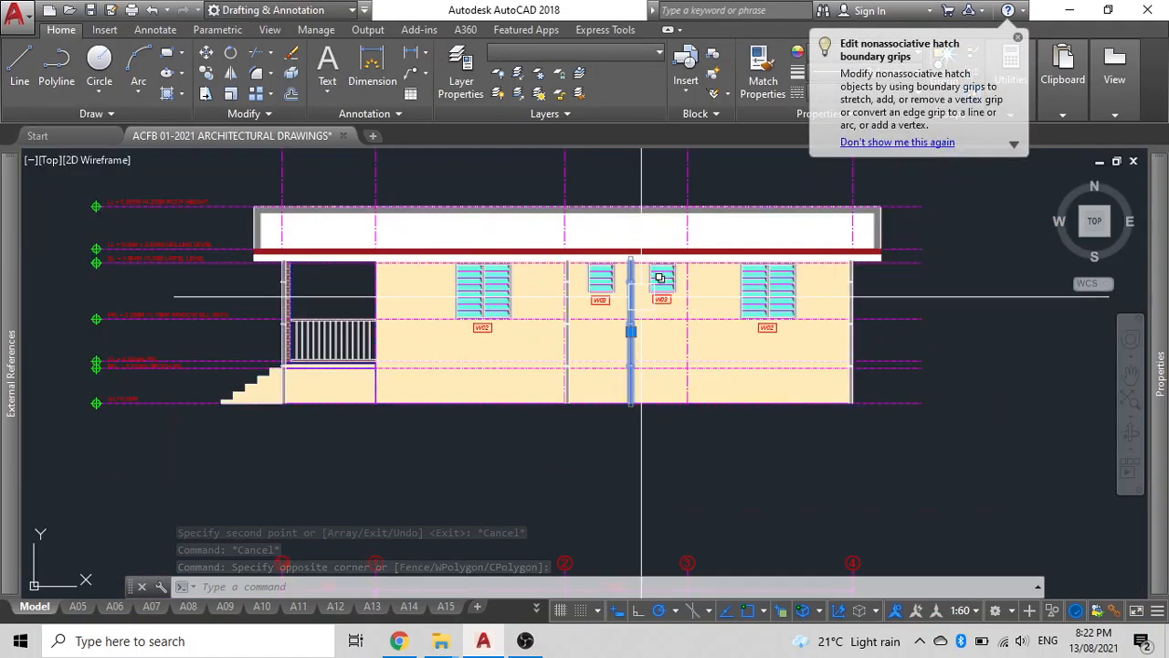
middle_click_drag(642, 296, 567, 330)
middle_click_drag(580, 374, 533, 288)
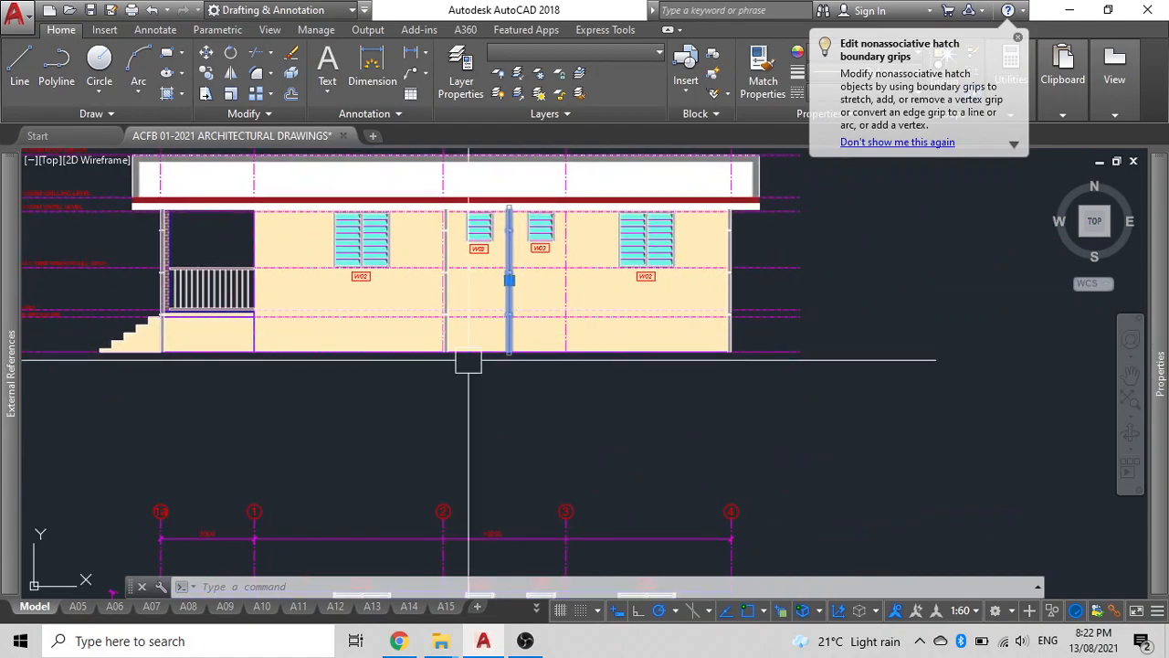
type("m")
key("Return")
left_click(501, 390)
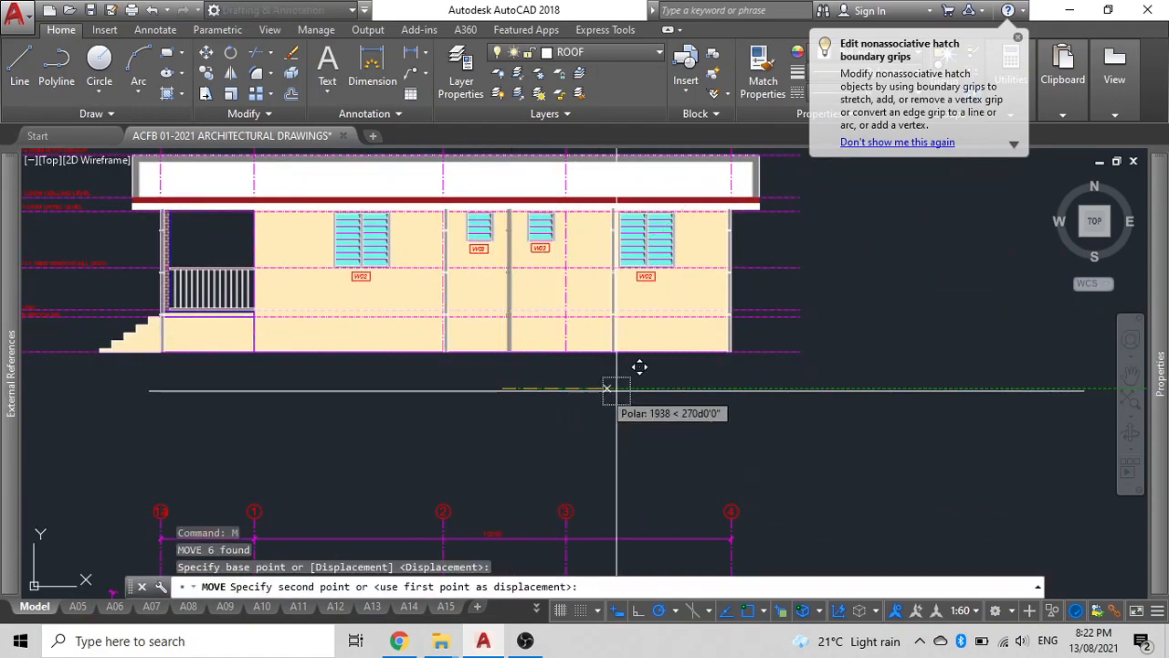
left_click(864, 390)
Step: Ungroup the separate downpipe standing clear of the house beyond grid line 4
scroll(848, 320, "up", 5)
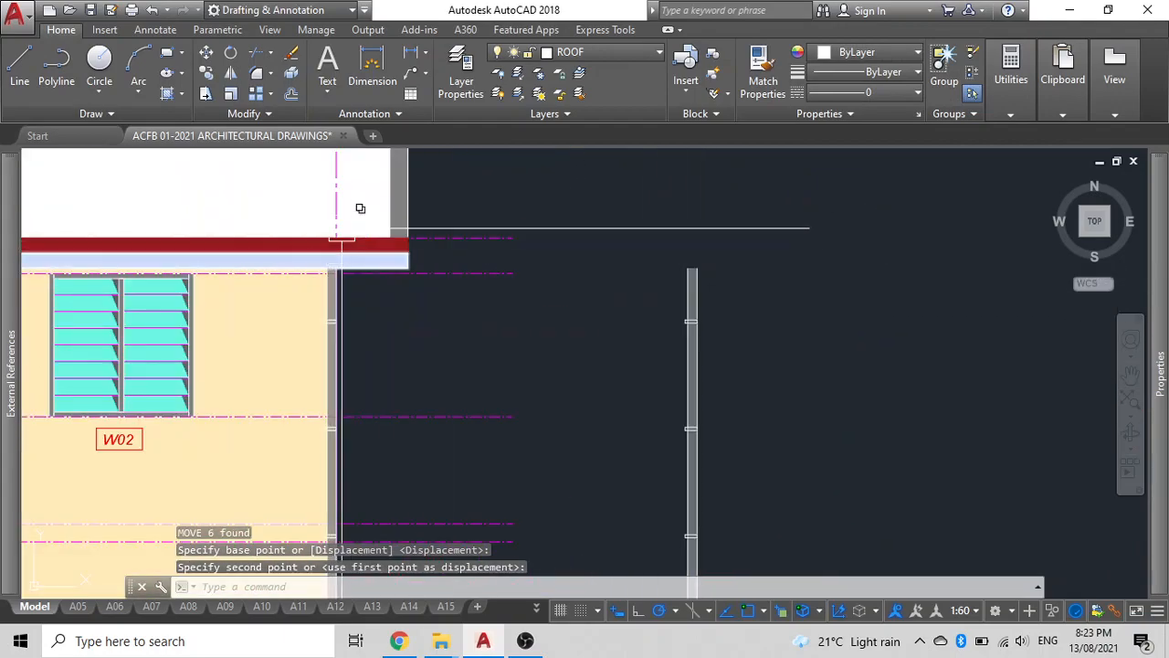
left_click(395, 228)
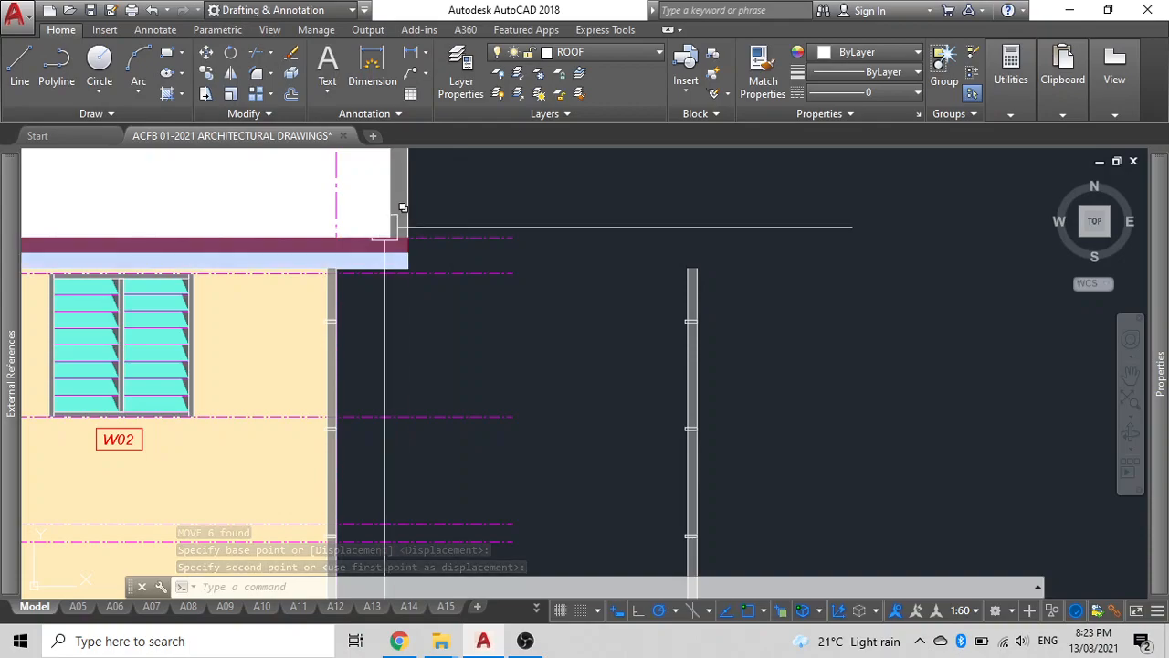
scroll(592, 290, "down", 2)
scroll(648, 279, "up", 3)
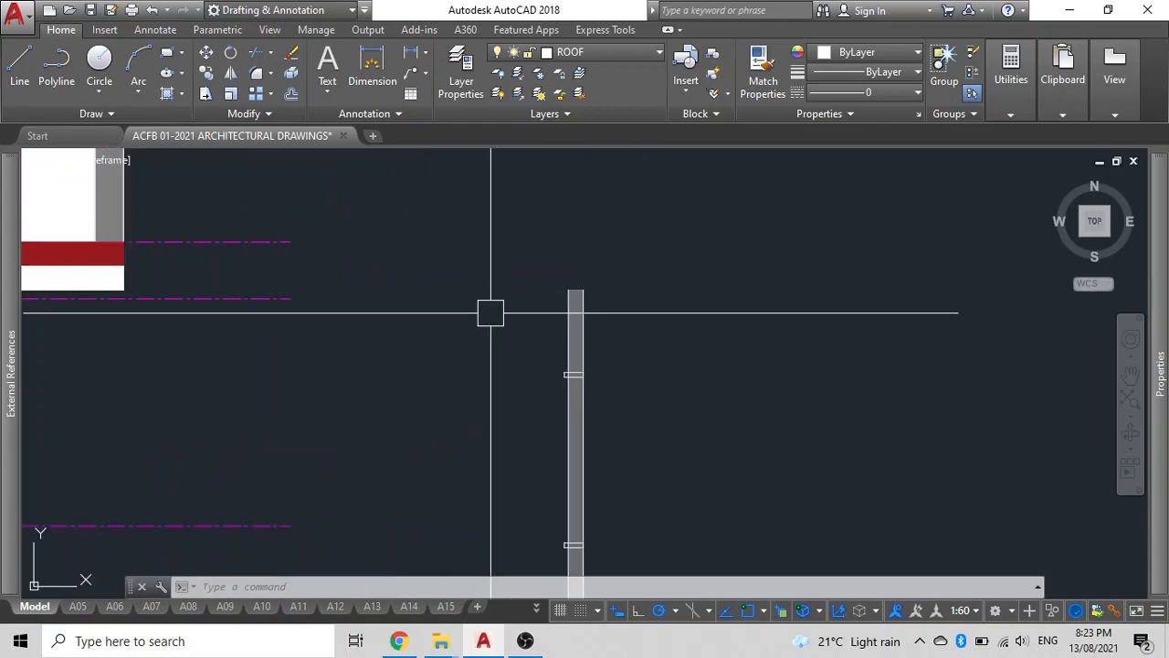
scroll(494, 313, "down", 1)
left_click(540, 313)
type("ung")
key("Return")
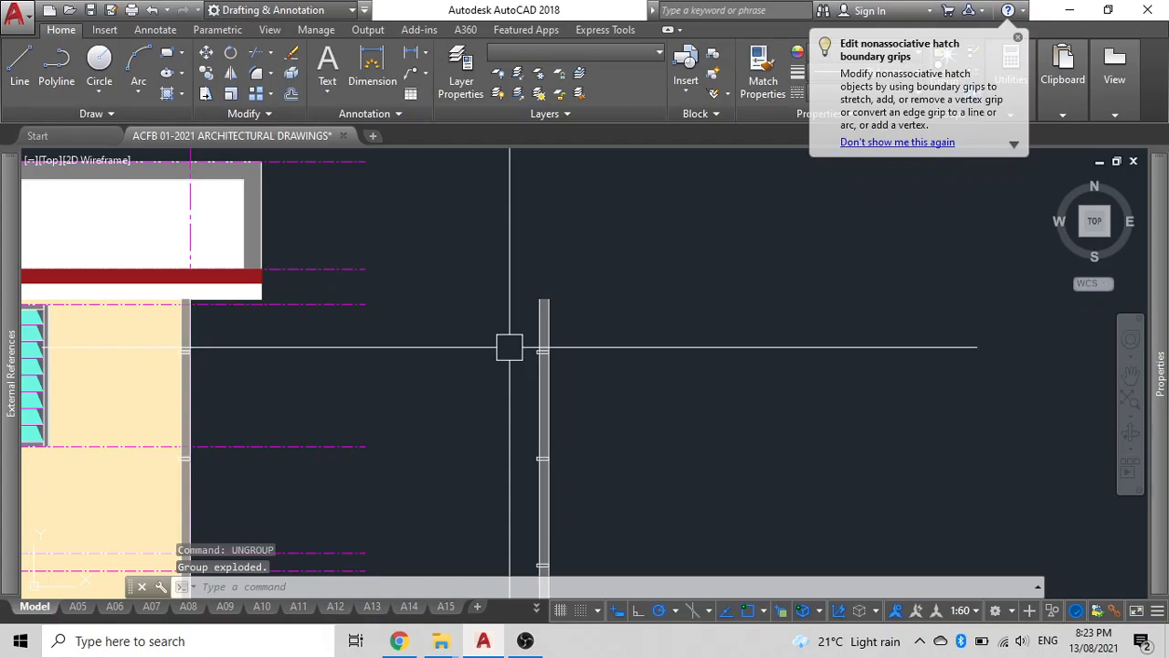
scroll(491, 402, "up", 2)
left_click(517, 167)
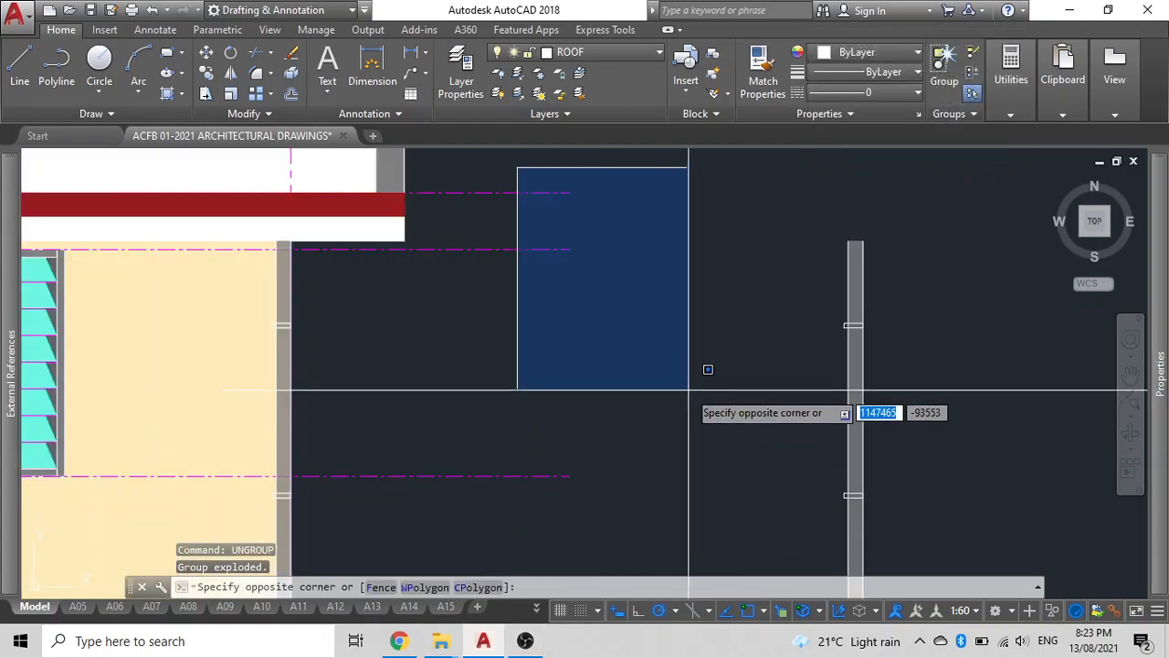
key("Escape")
middle_click_drag(820, 316, 630, 463)
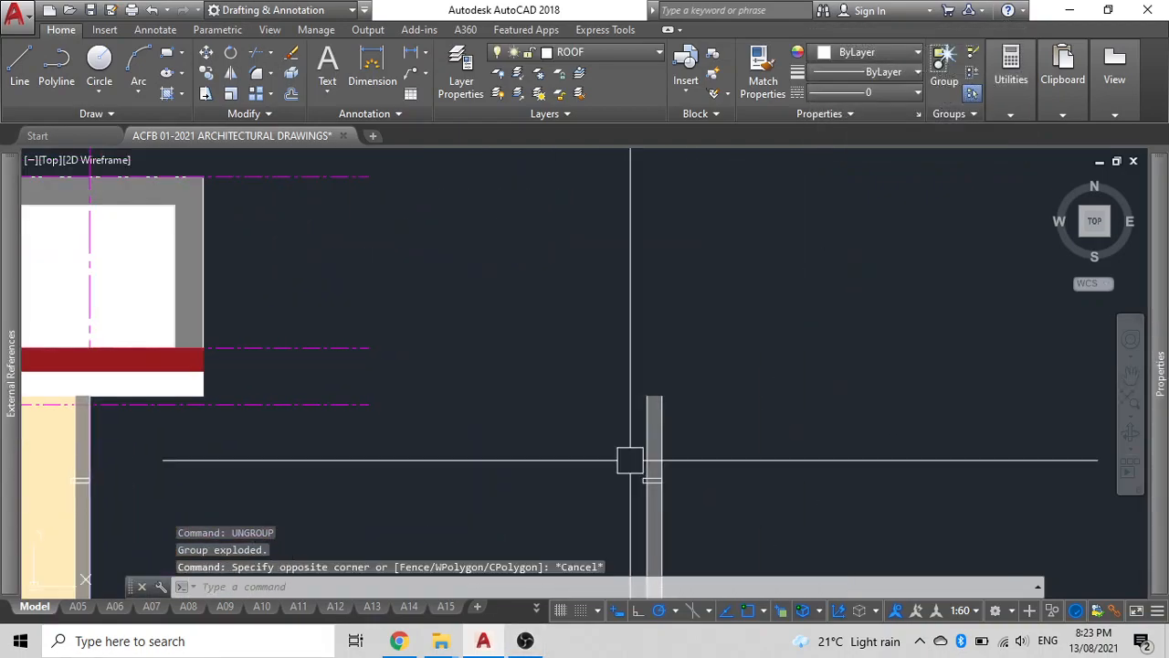
left_click(671, 416)
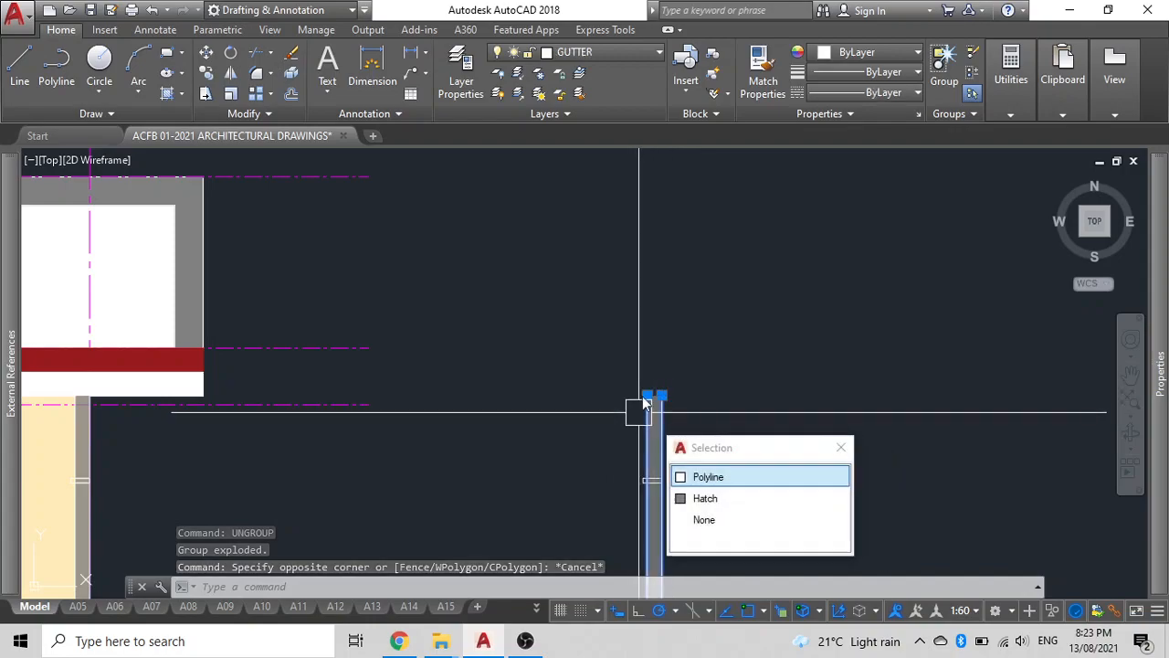
left_click(648, 395)
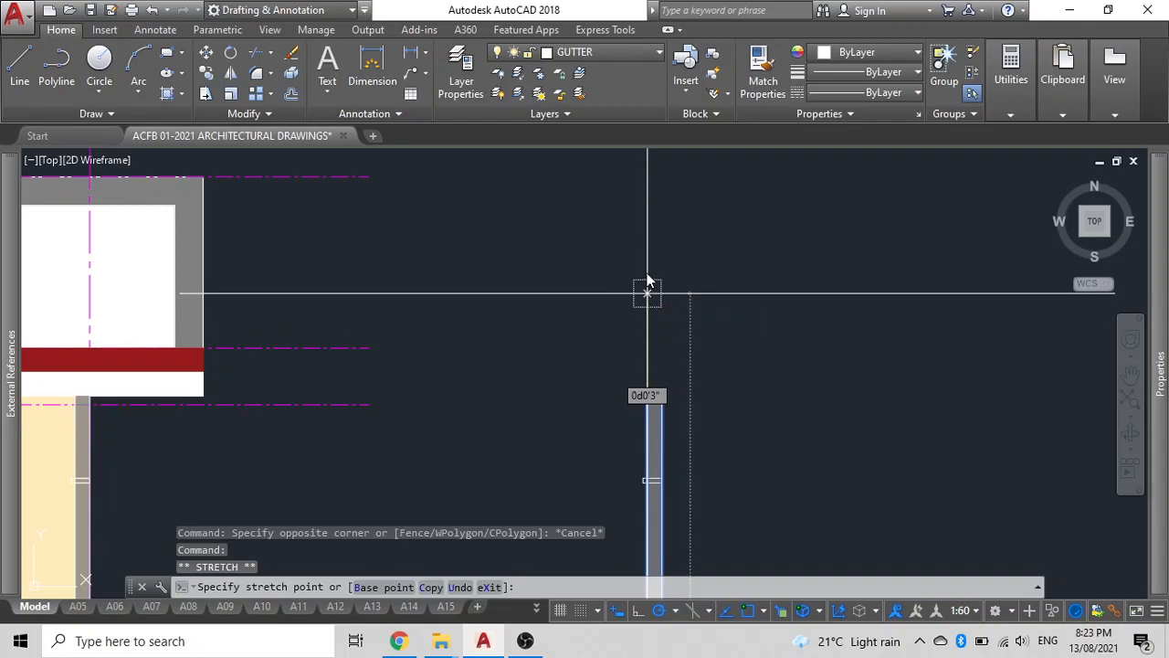
key("Escape")
left_click(648, 395)
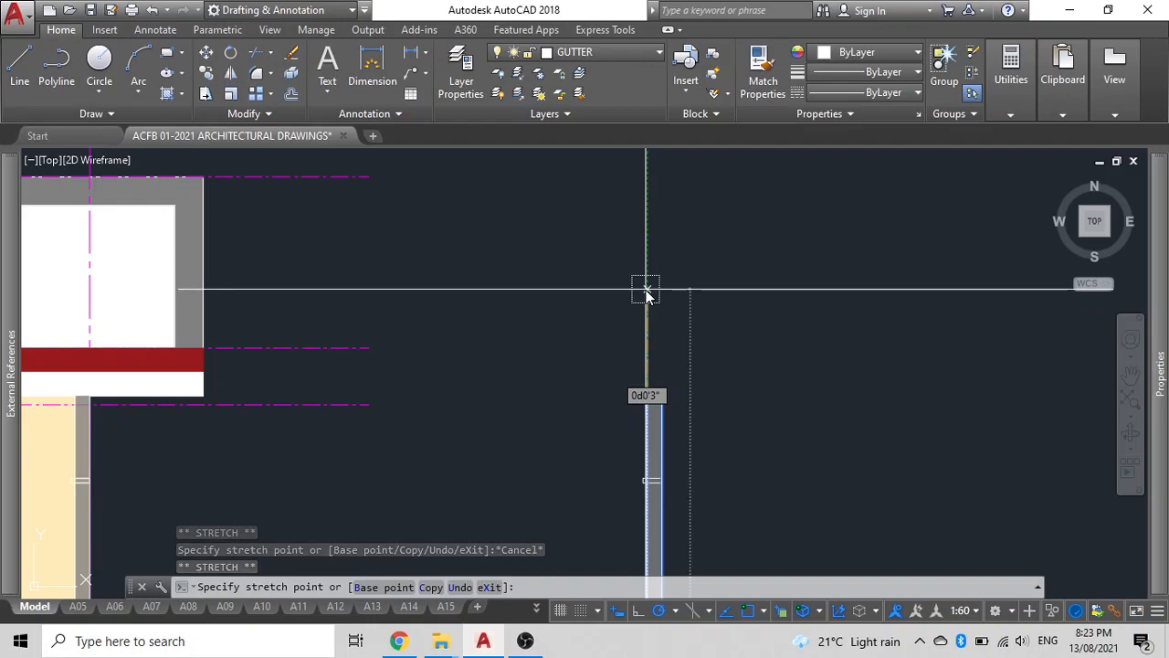
key("Escape")
key("Escape")
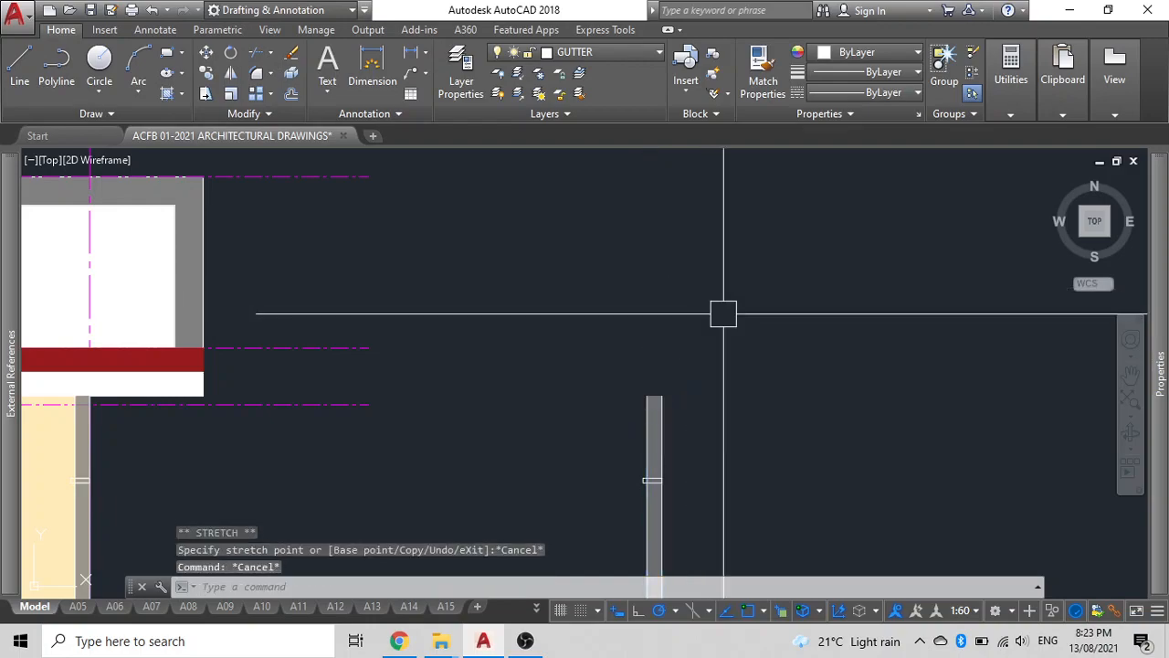
Step: Try to stretch the upper end of the separate downpipe's edge line upward by 500
left_click(639, 413)
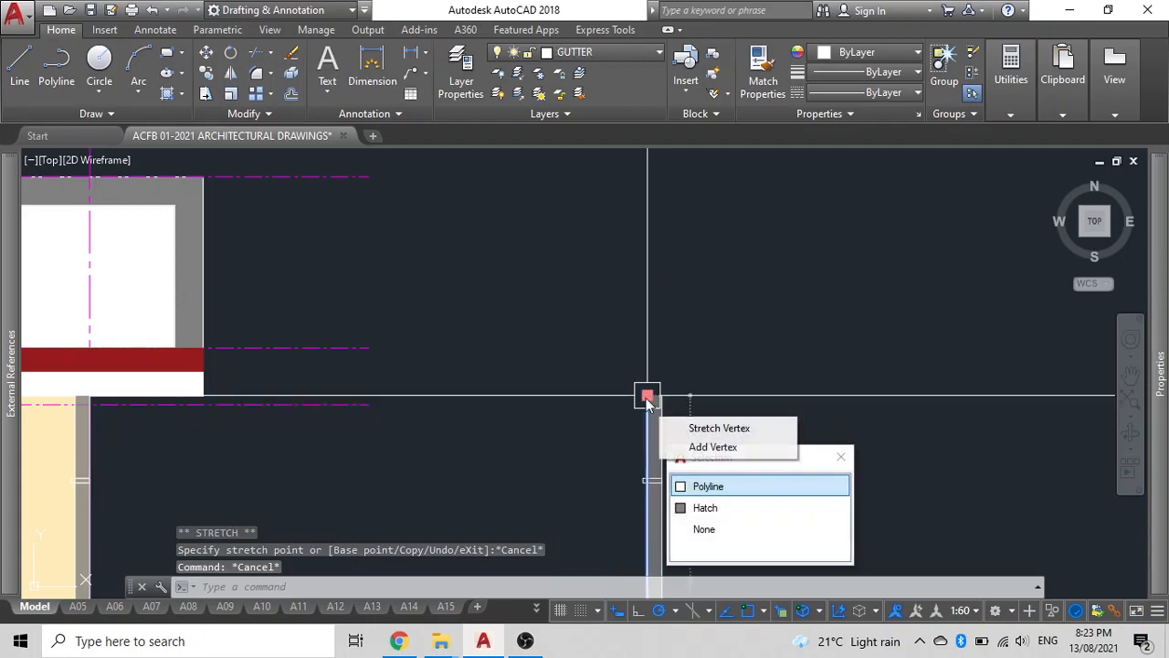
left_click(648, 398)
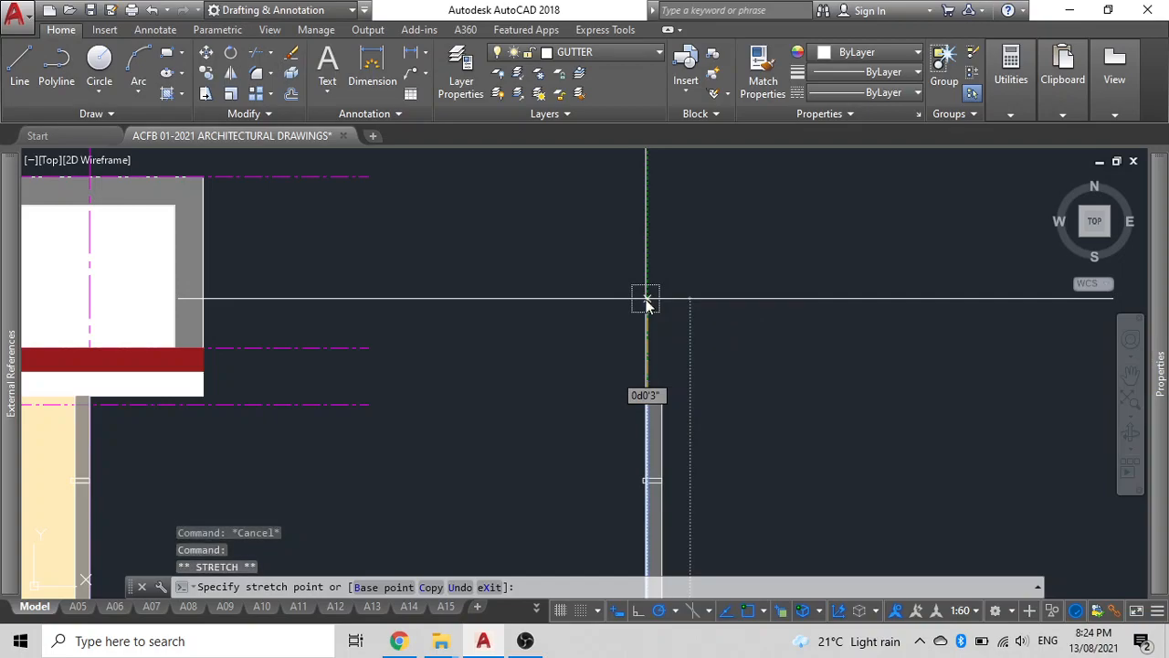
type("500")
key("Return")
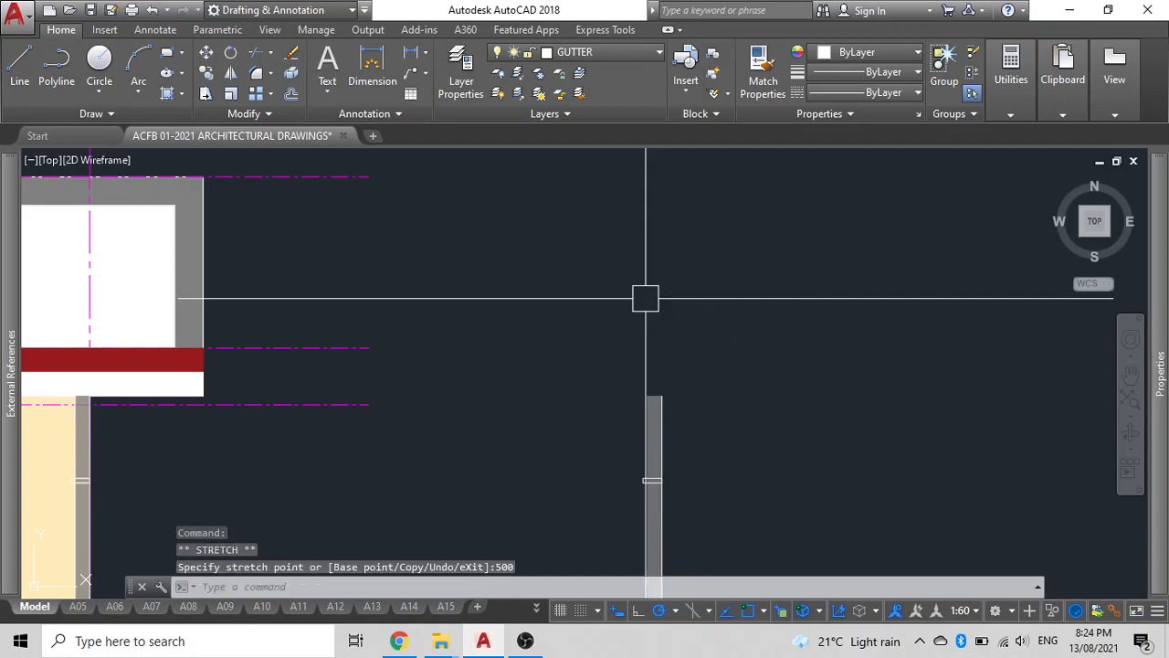
key("ctrl+z")
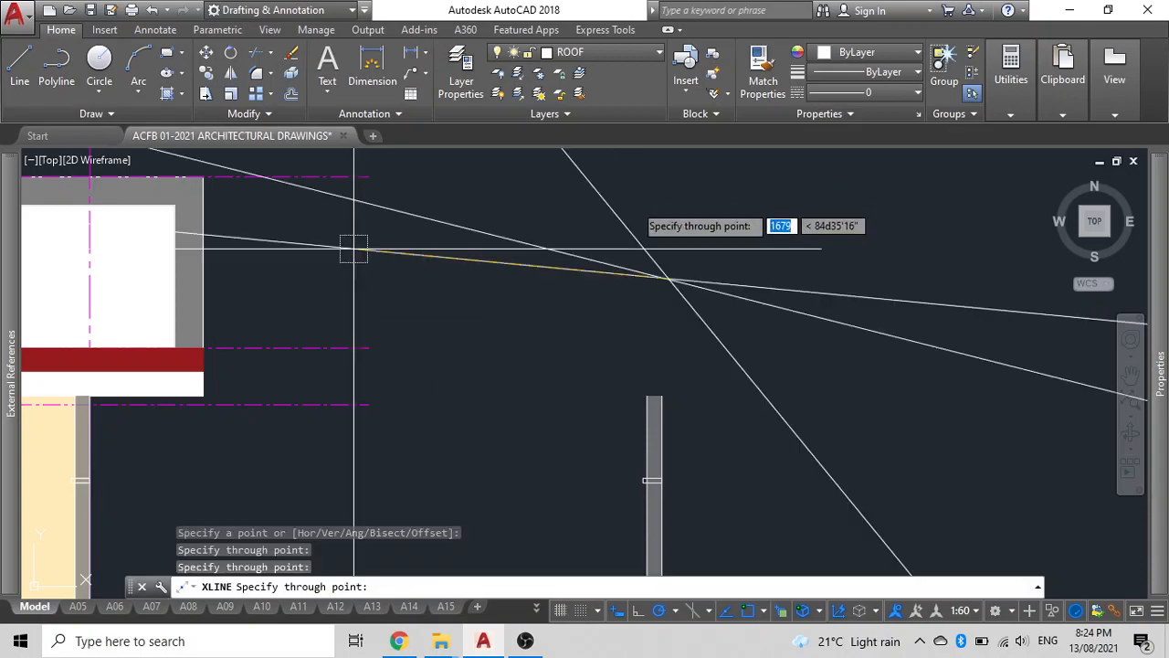
Step: Stop drawing construction lines and erase the two stray slanted ones above the separate downpipe
key("Escape")
left_click(761, 227)
left_click(584, 312)
key("Delete")
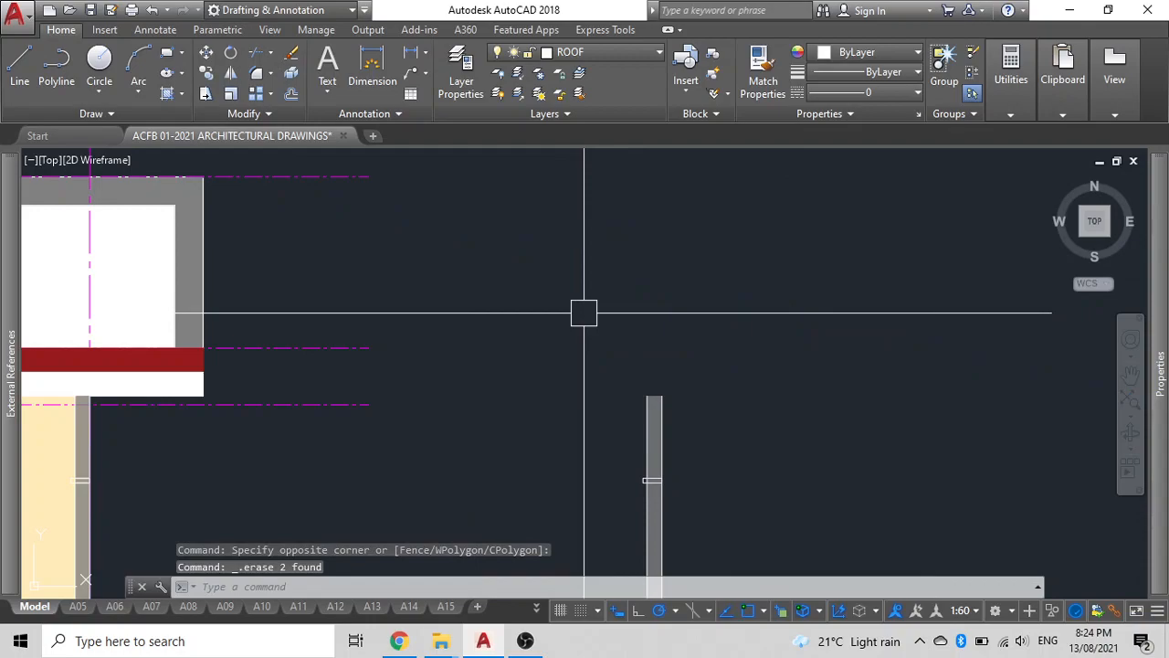
Step: Draw a horizontal construction line through the top end of the separate downpipe
type("xl")
key("Return")
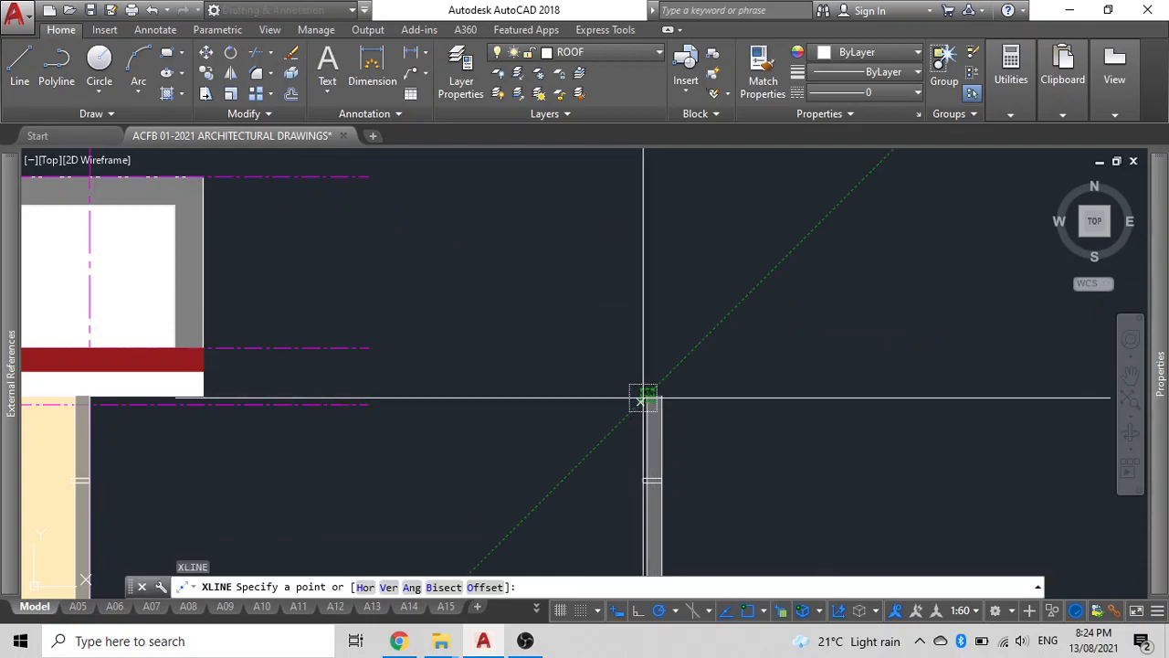
left_click(643, 399)
left_click(710, 394)
key("Escape")
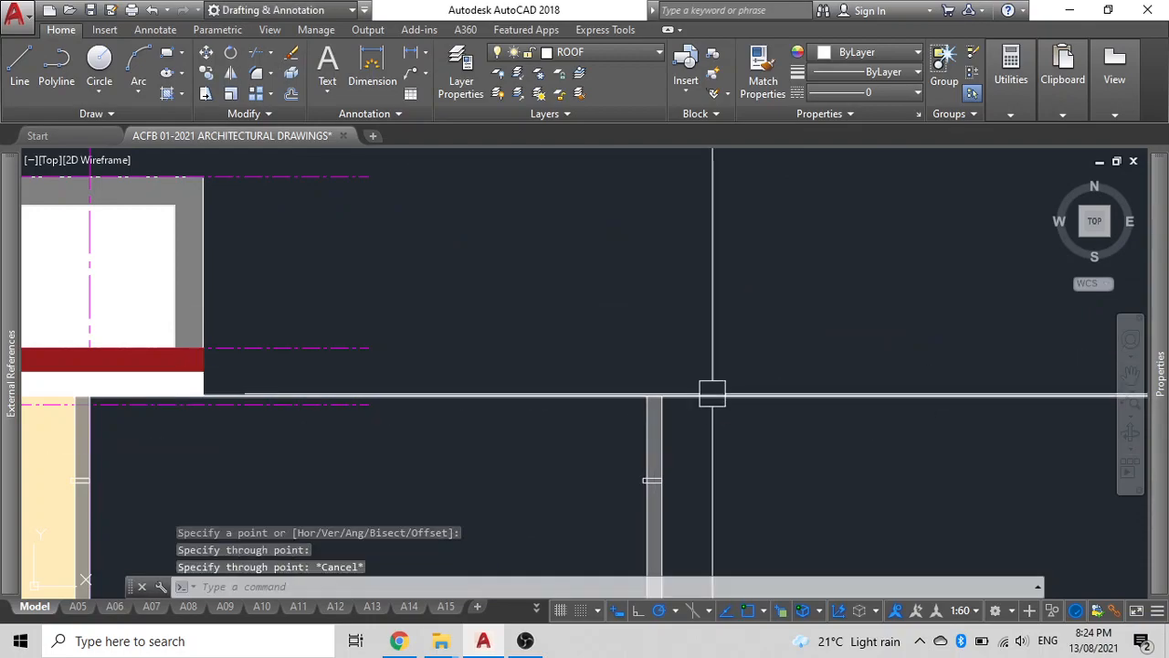
Step: Offset the horizontal construction line 500 upward and erase the original line at the pipe's top
type("o")
key("Return")
type("500")
key("Return")
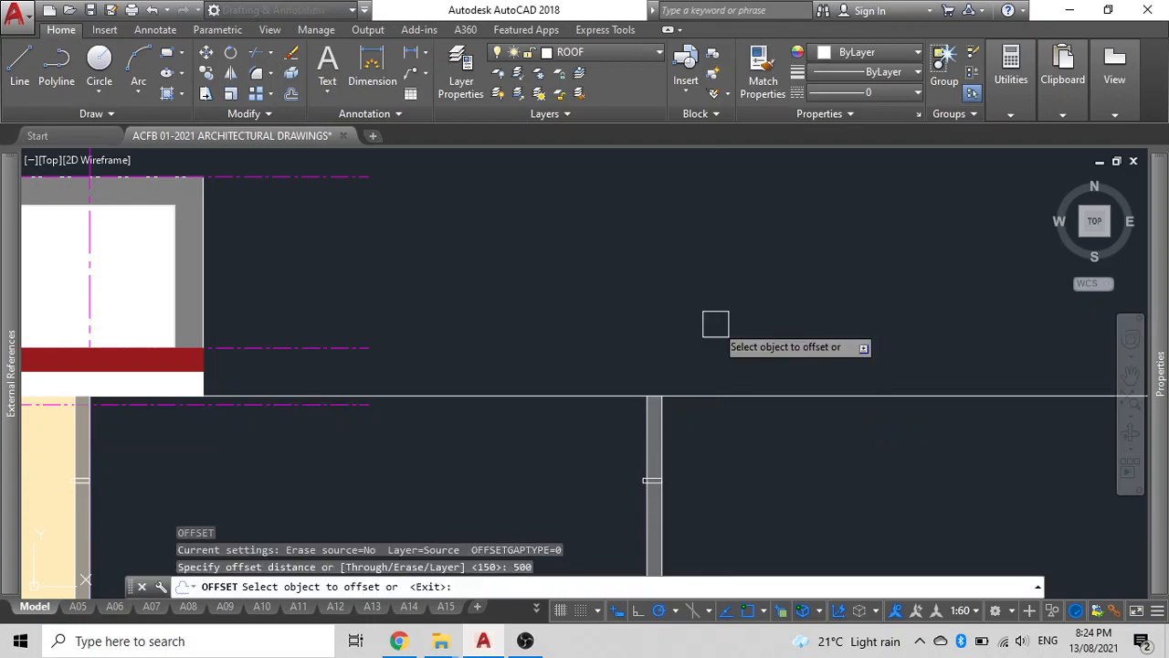
left_click(710, 395)
left_click(768, 258)
key("Escape")
key("Escape")
left_click(744, 433)
left_click(751, 389)
key("Delete")
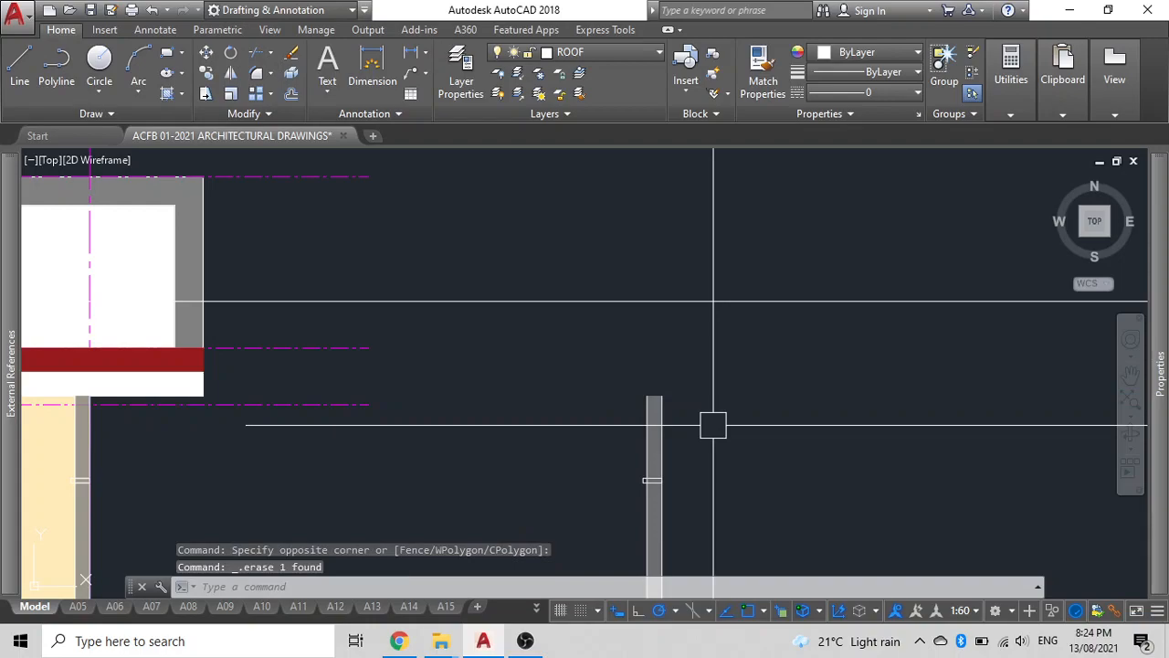
Step: Extend both vertical edge lines of the separate downpipe up to the offset construction line
left_click(658, 425)
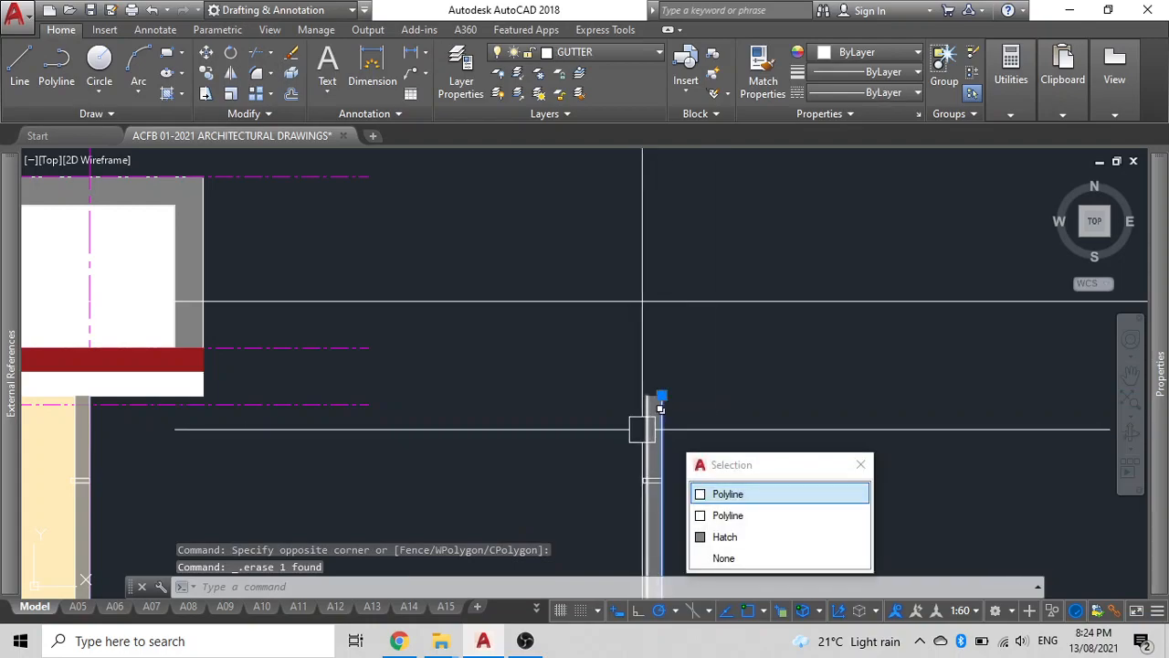
left_click(642, 429)
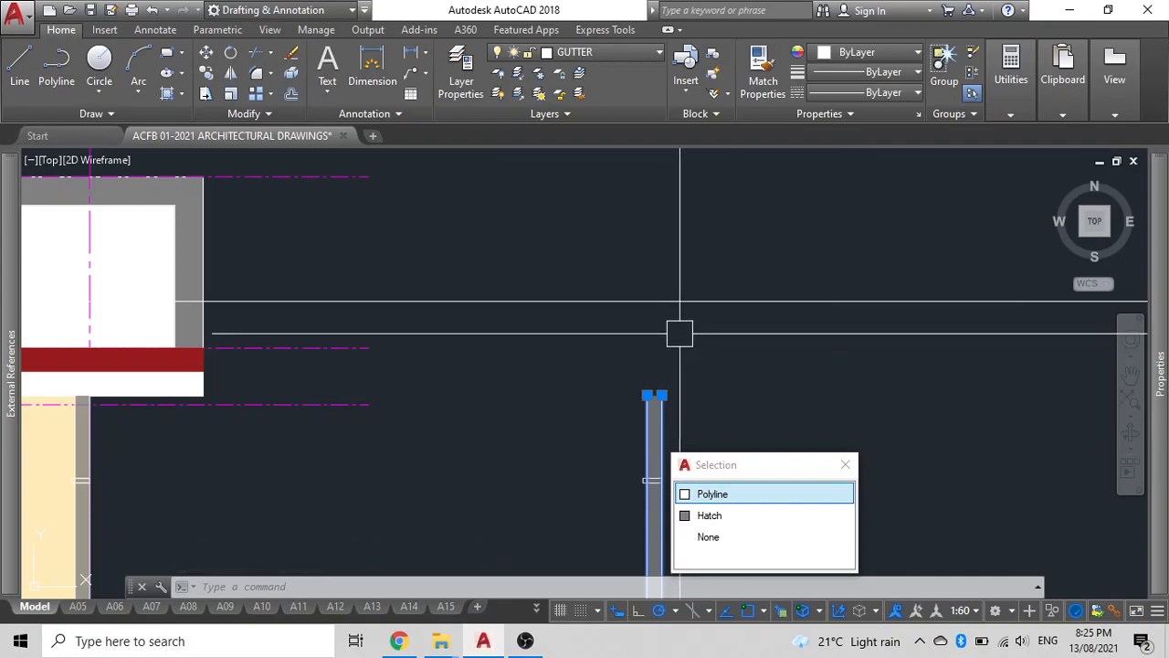
left_click(705, 301)
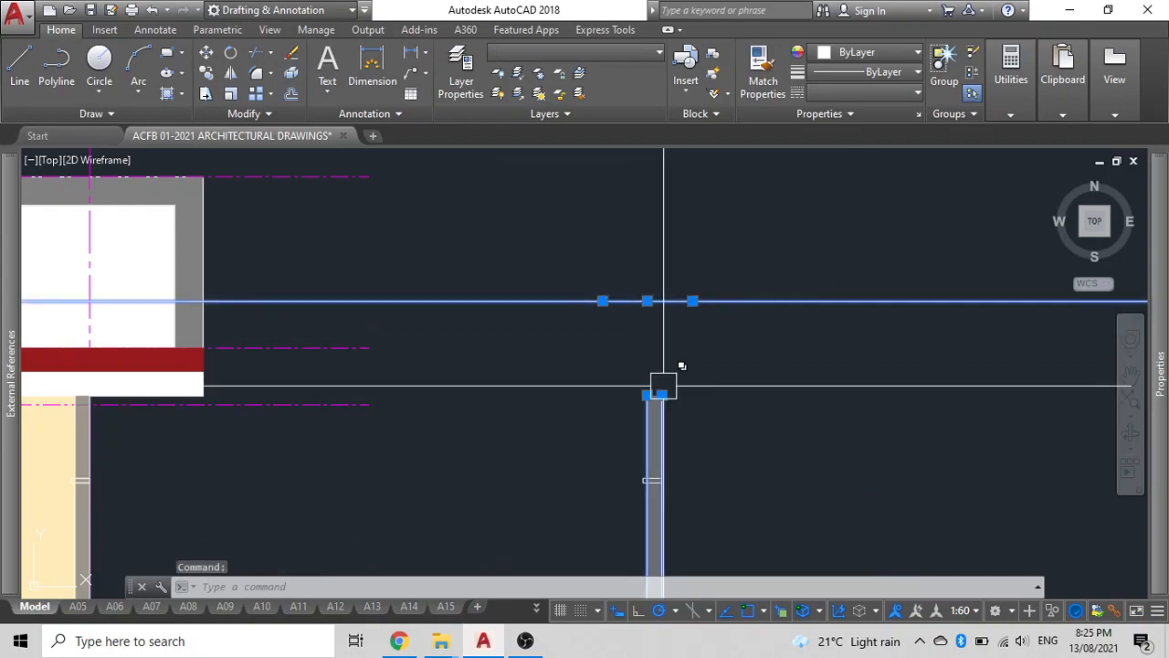
type("EXTEND")
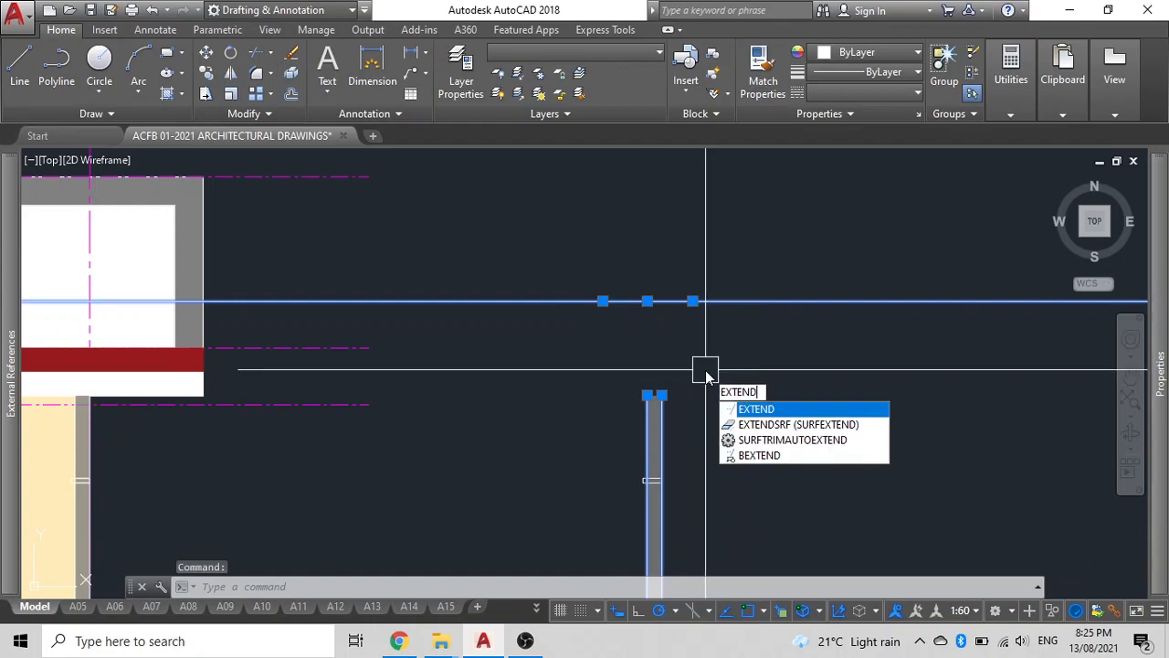
key("Return")
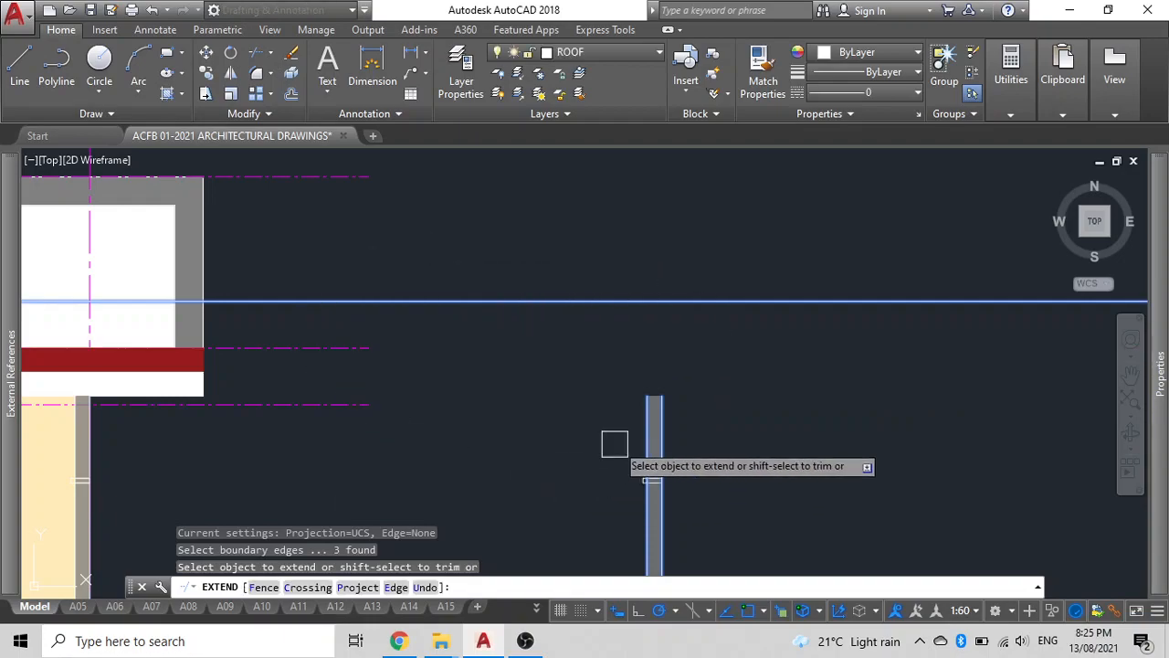
left_click(674, 424)
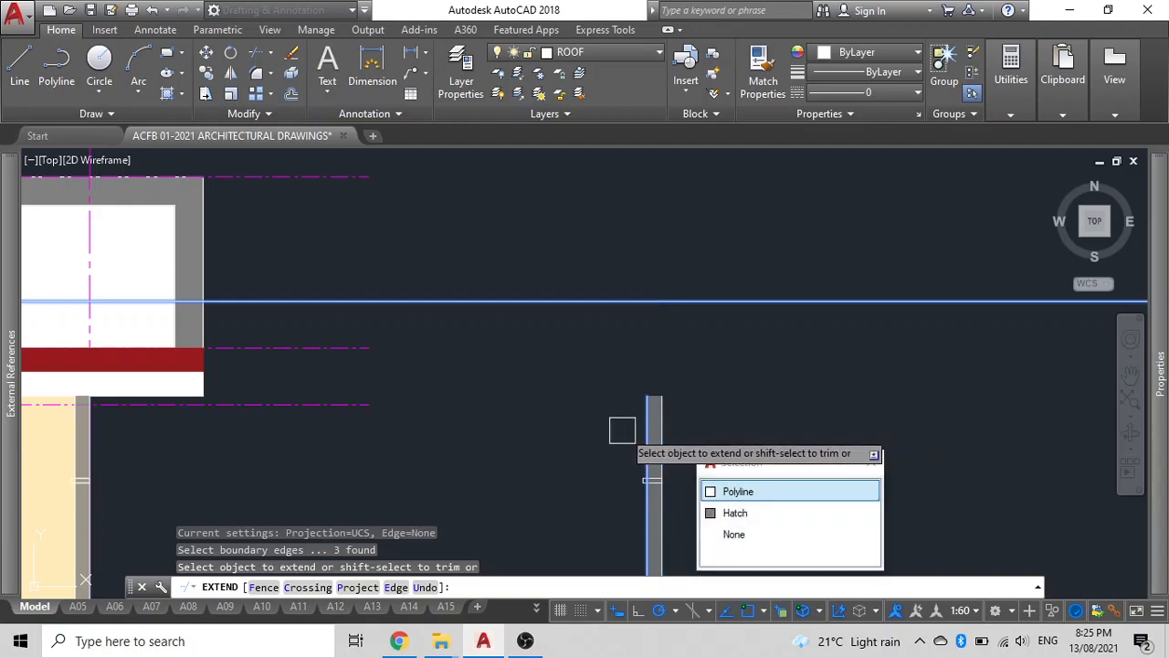
left_click(645, 429)
left_click(673, 423)
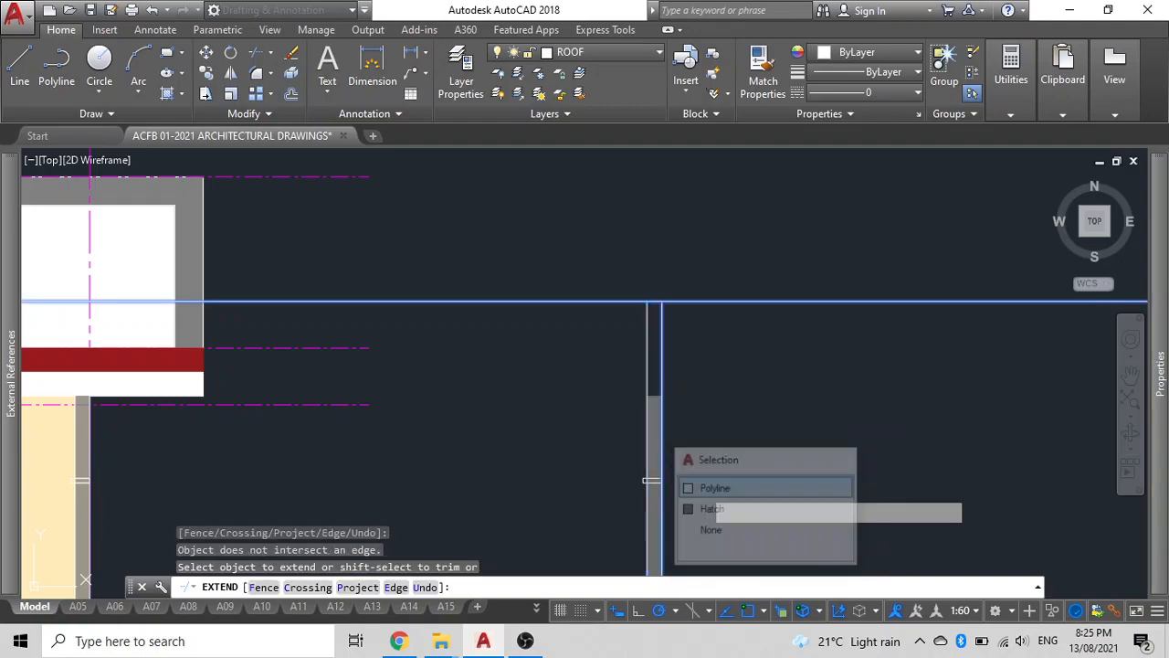
key("Escape")
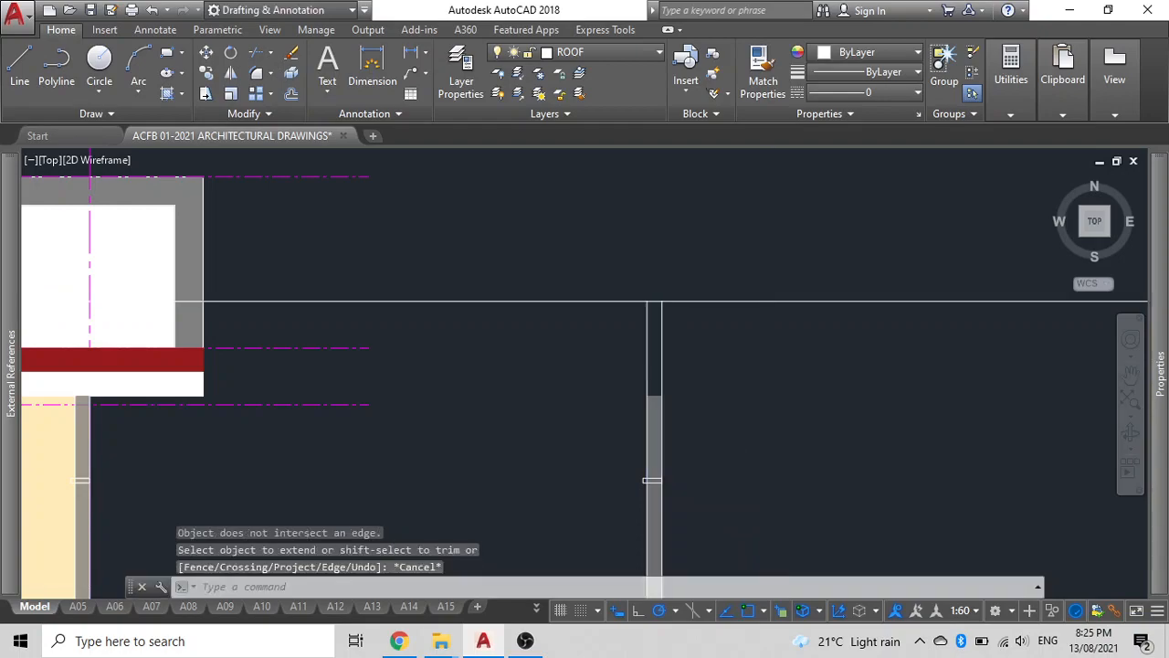
Step: Stretch the downpipe hatch's top edge up to the construction line and erase that line
scroll(429, 451, "up", 2)
scroll(781, 373, "up", 3)
left_click(783, 372)
left_click(791, 369)
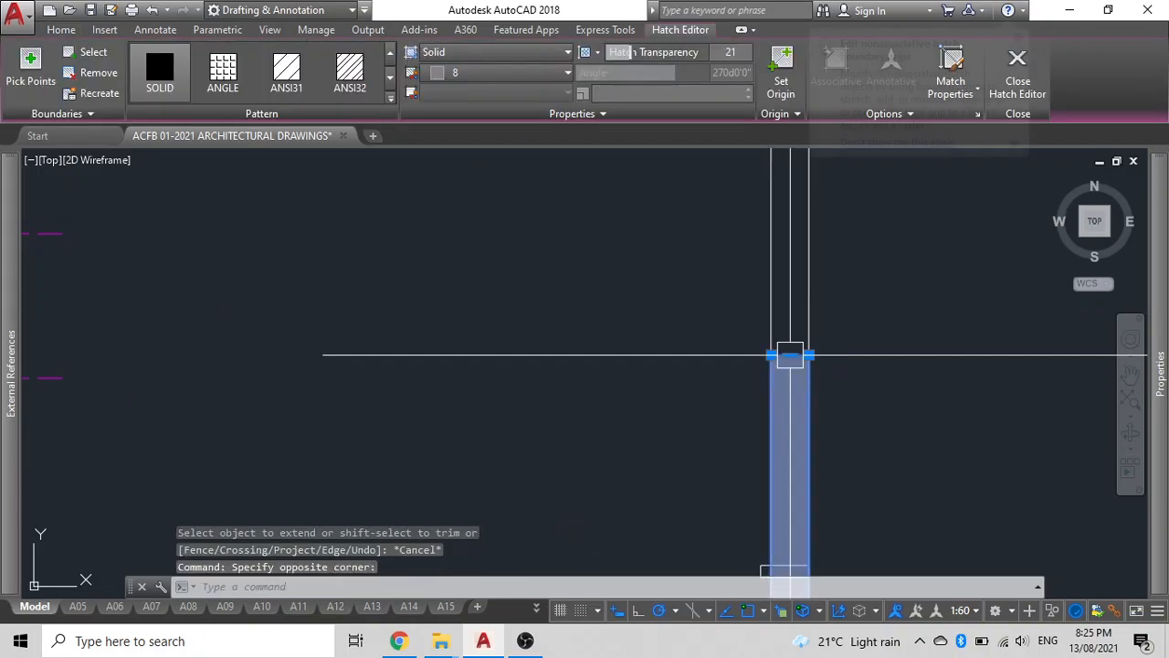
left_click(791, 355)
middle_click_drag(791, 356, 708, 478)
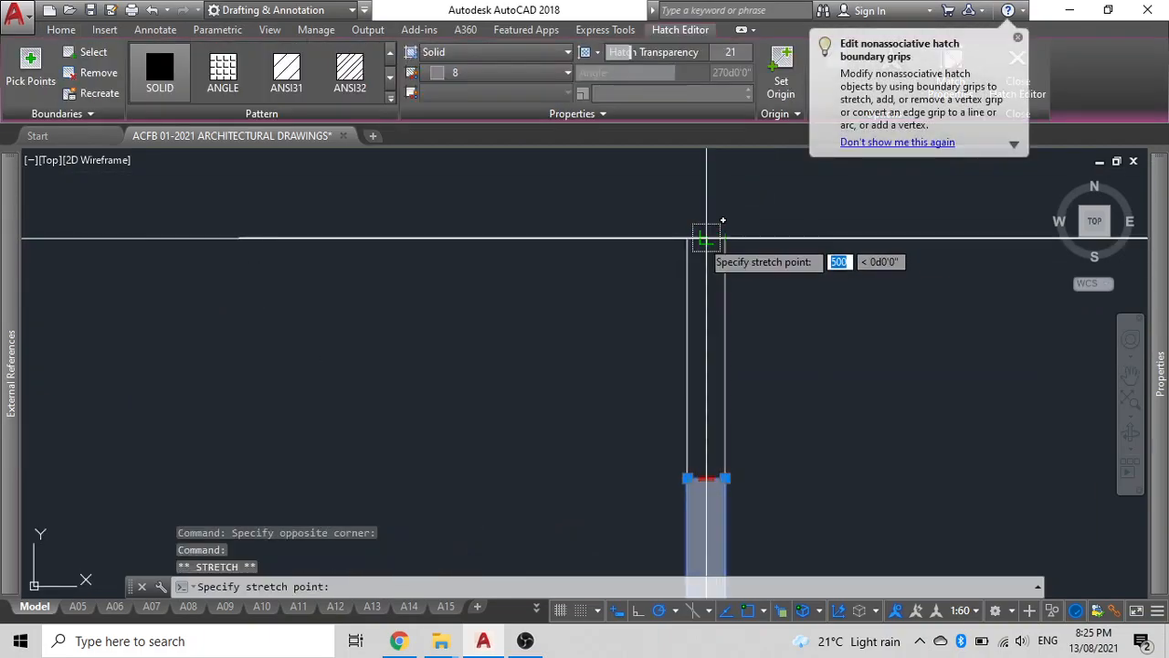
left_click(711, 238)
key("Escape")
left_click(626, 239)
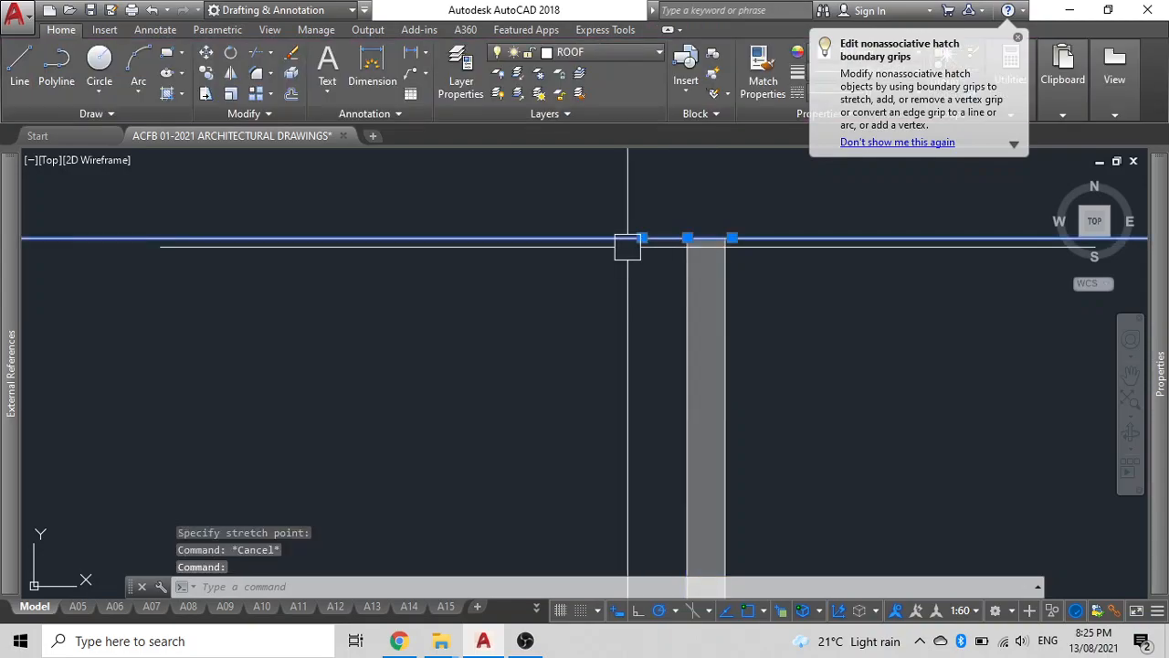
key("Delete")
Step: Group all parts of the lengthened separate downpipe
scroll(627, 247, "down", 5)
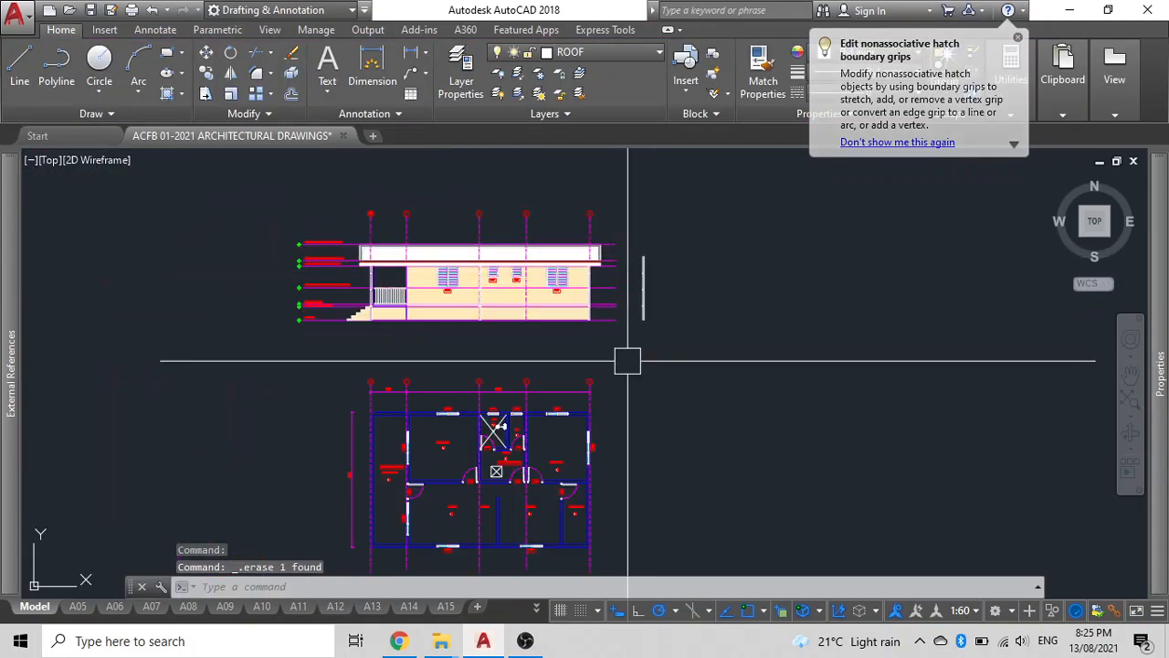
left_click(676, 344)
left_click(631, 241)
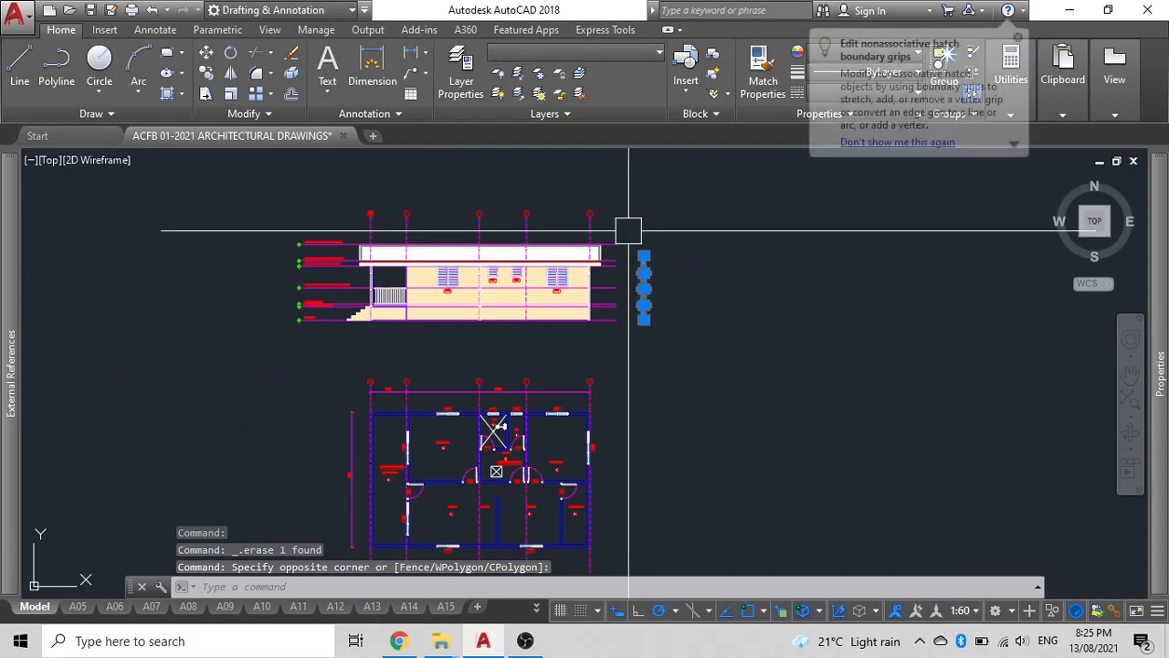
type("g")
key("Return")
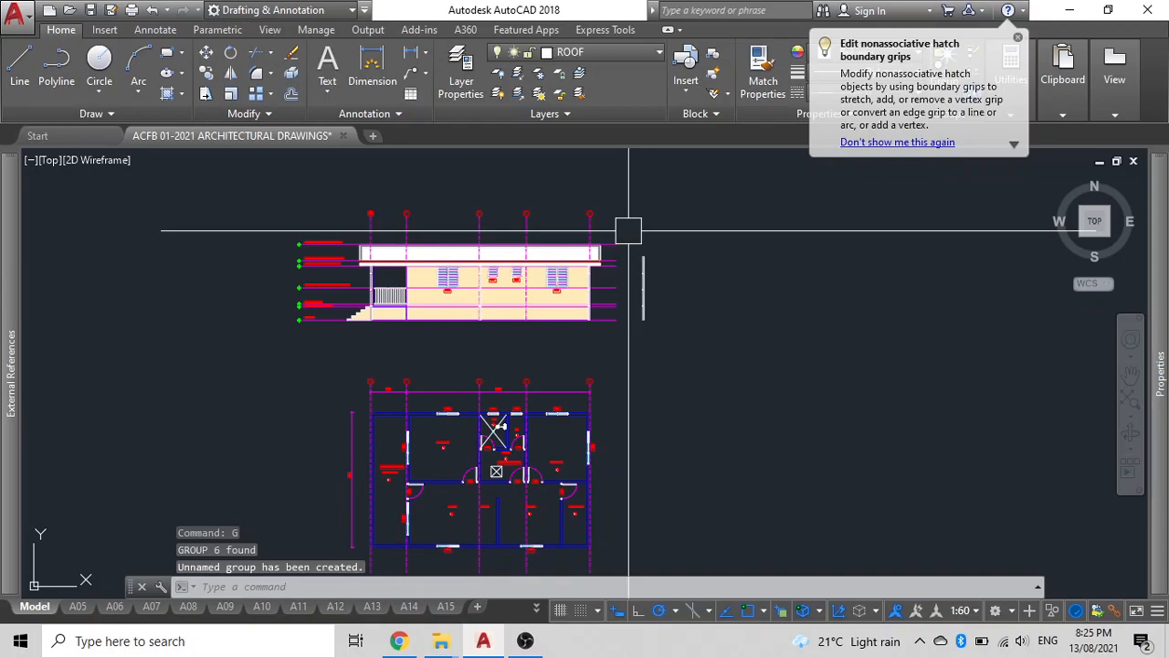
Step: Move the lengthened downpipe by the midpoint of its uppermost bracket to the point midway between the facing edges of the two W03 windows
scroll(760, 388, "up", 2)
scroll(572, 230, "up", 2)
middle_click_drag(570, 230, 500, 328)
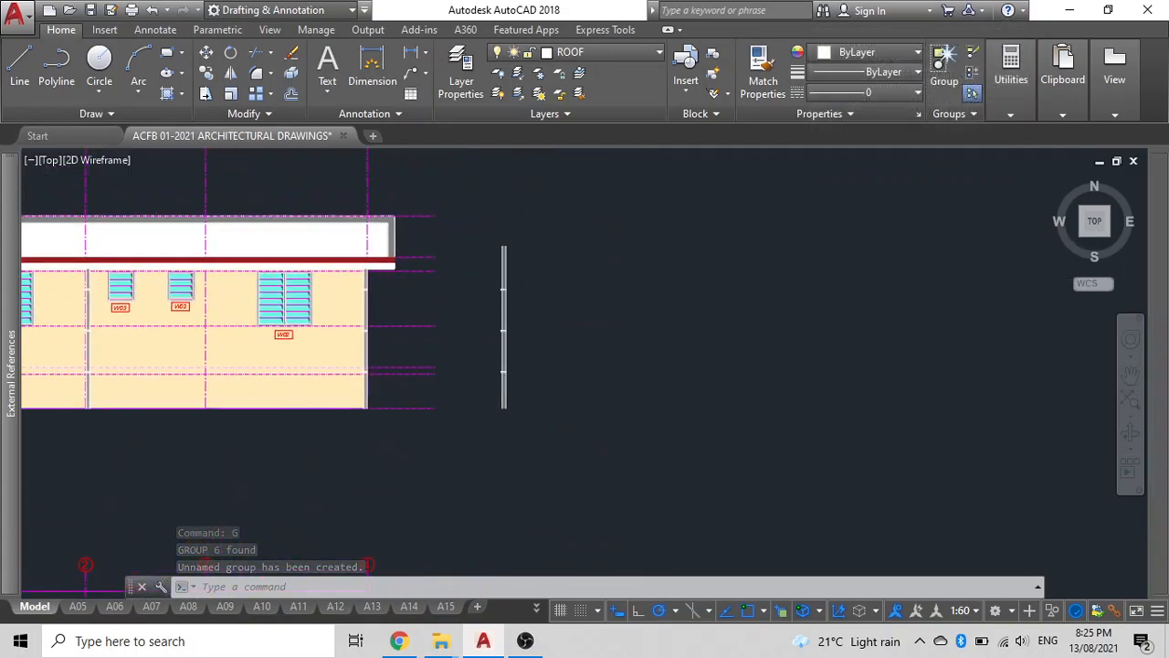
left_click(498, 328)
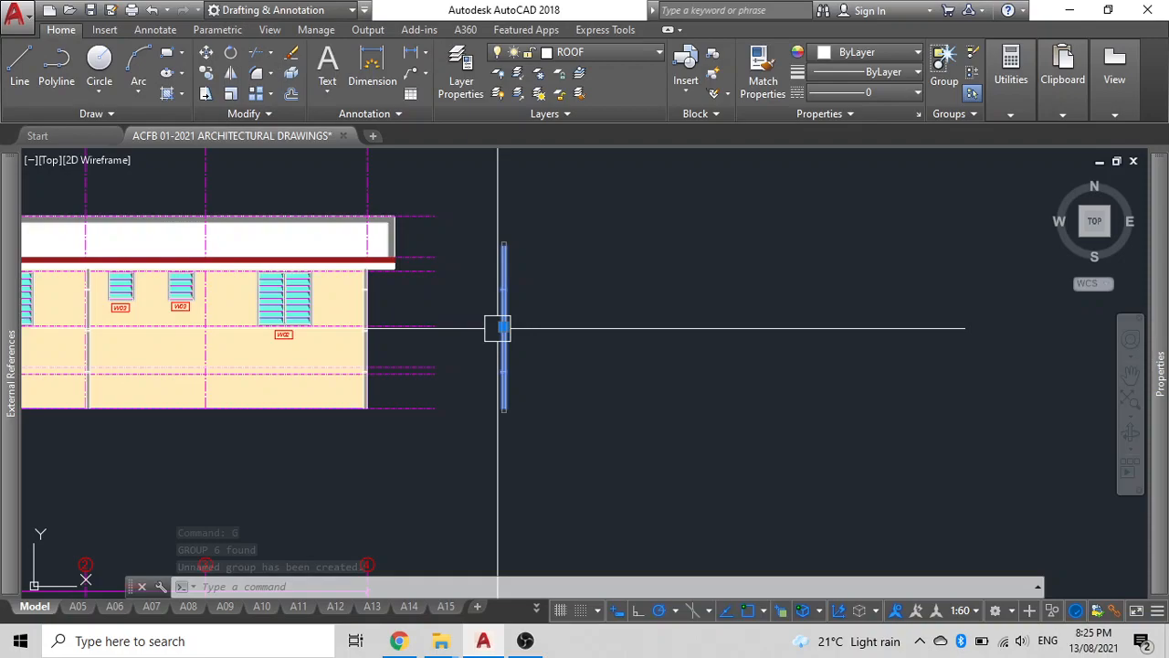
type("m")
key("Return")
scroll(520, 333, "up", 4)
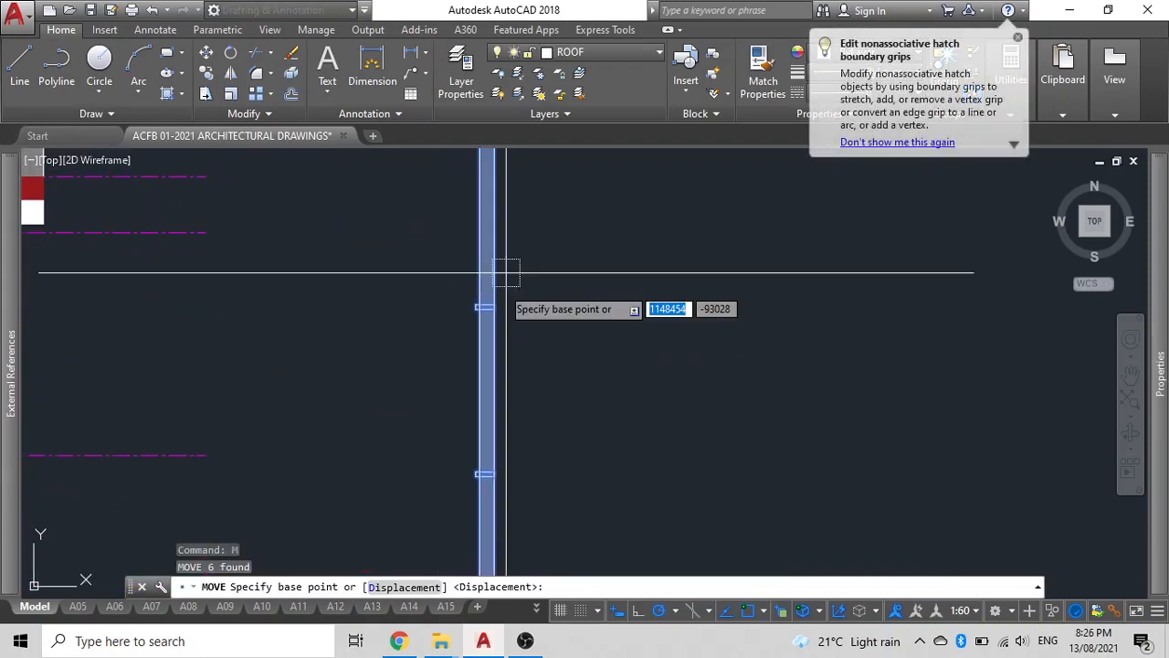
scroll(462, 295, "up", 4)
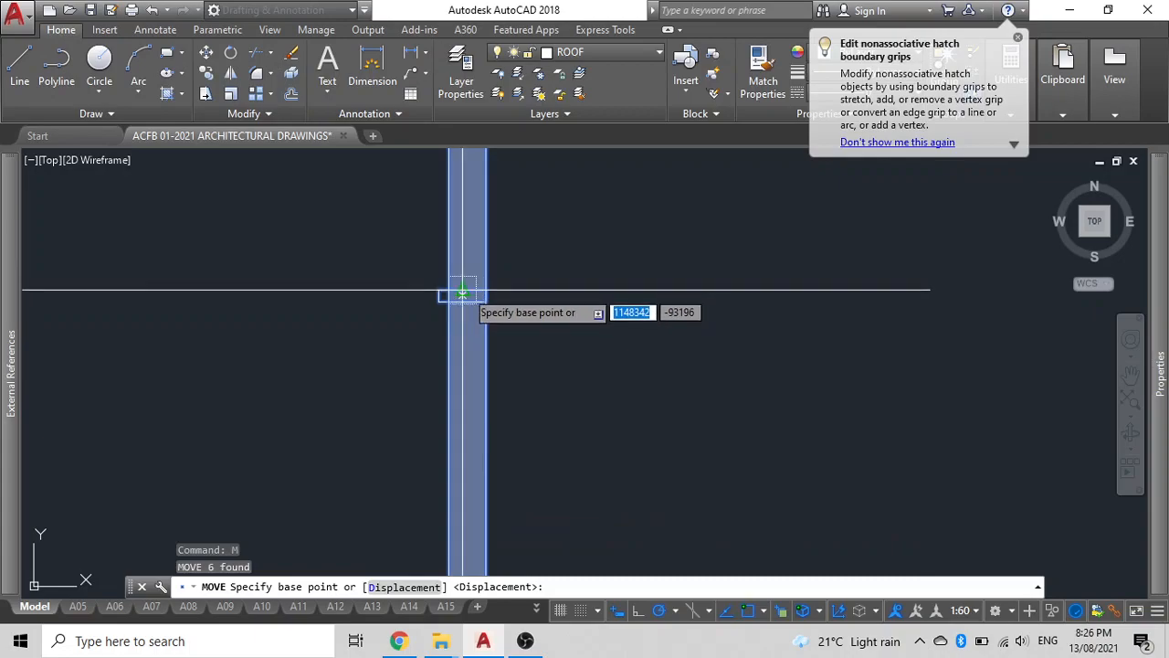
left_click(462, 294)
scroll(392, 291, "down", 5)
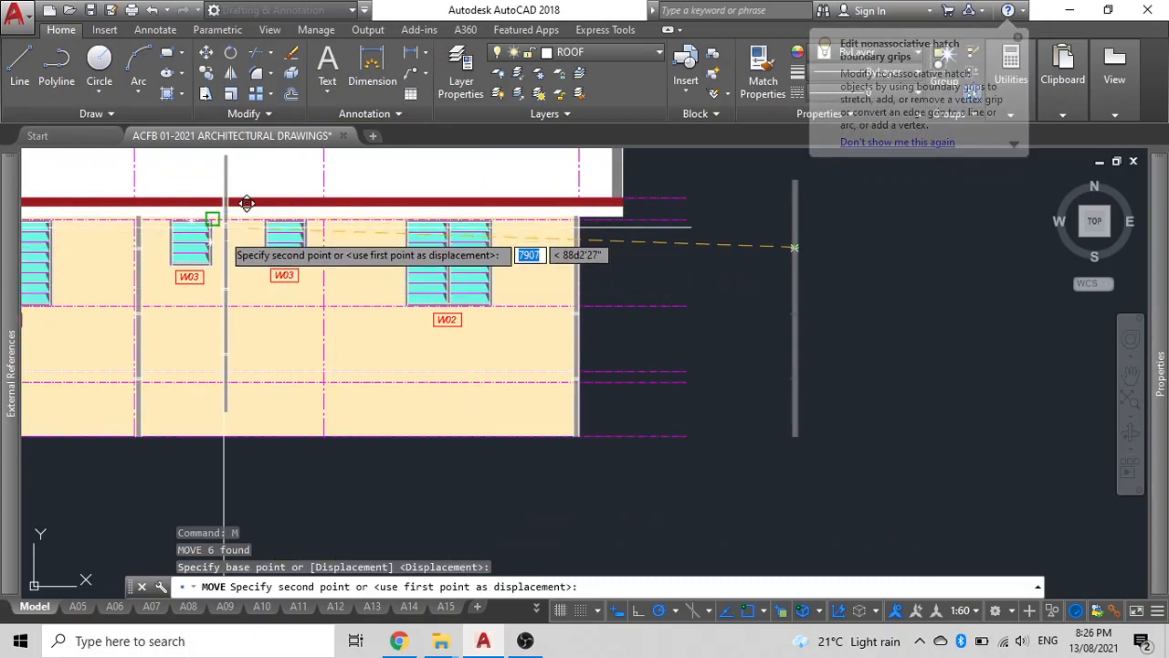
scroll(243, 224, "up", 4)
type("m2p")
key("Return")
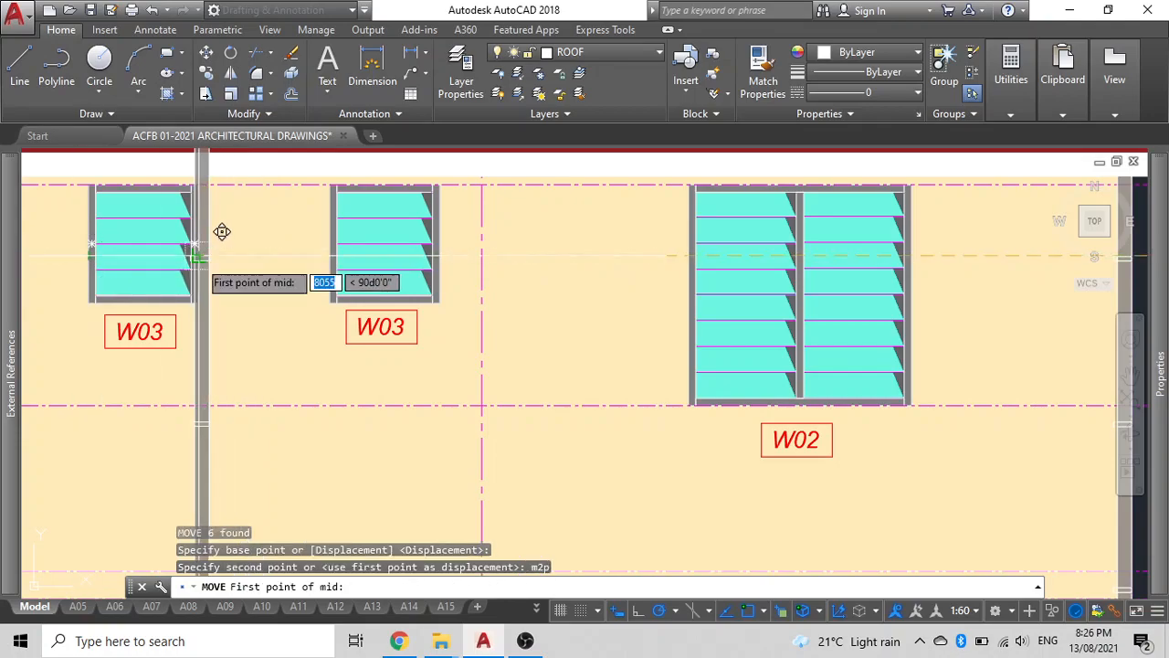
left_click(222, 231)
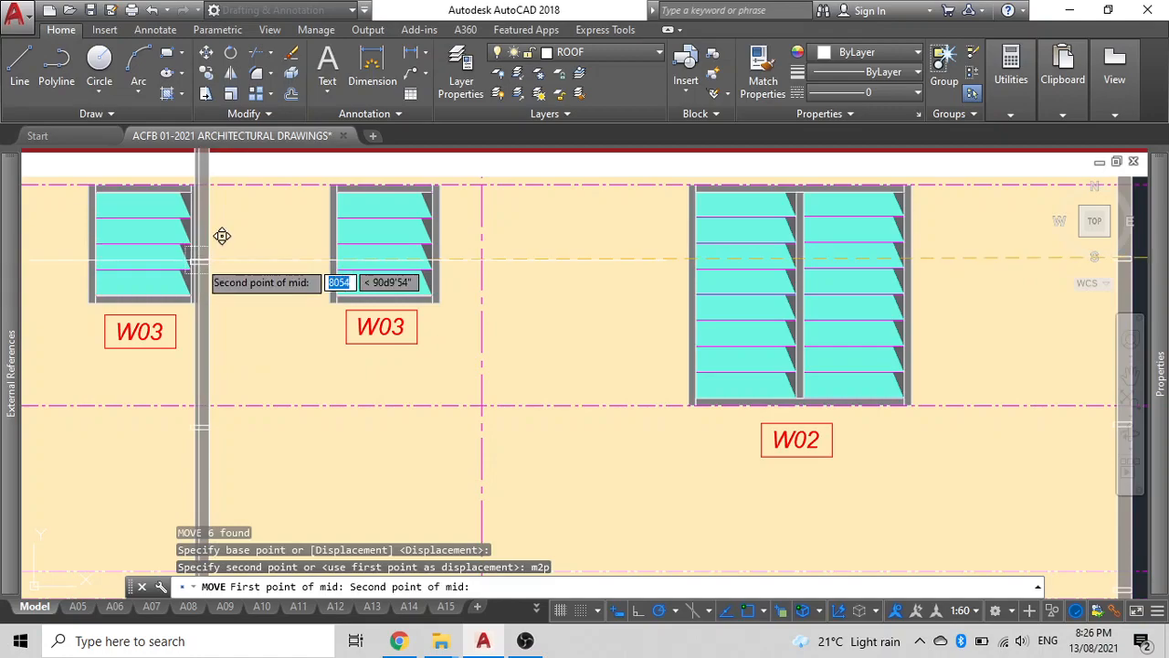
left_click(345, 236)
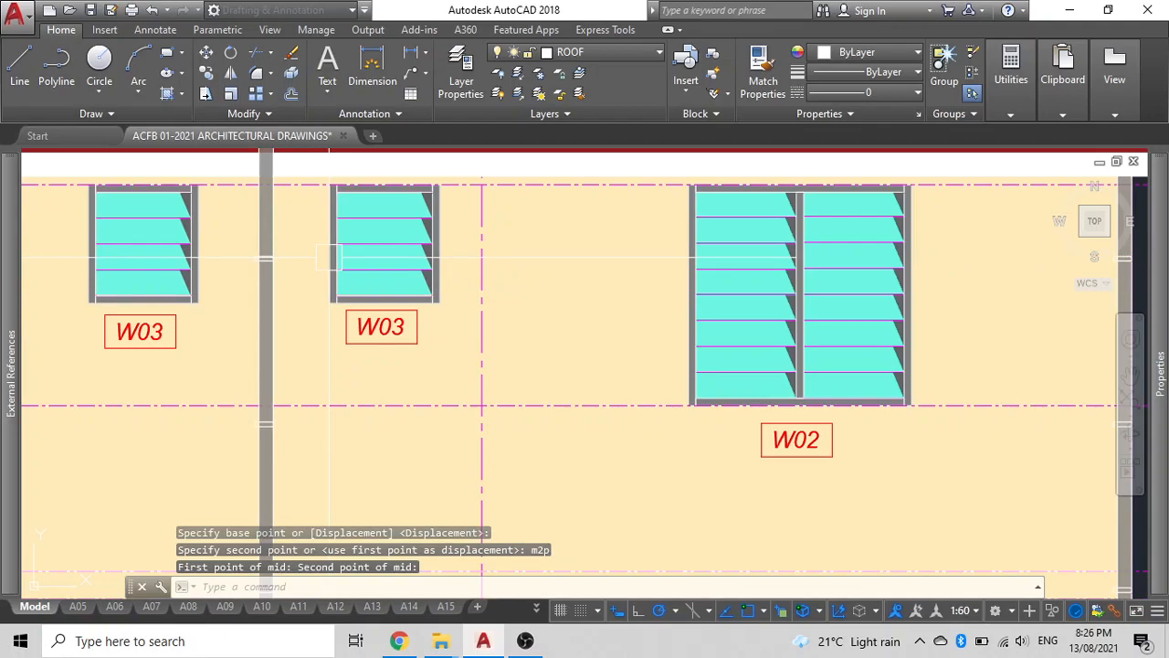
Step: Bring the downpipe between the W03 windows to the front of the draw order
scroll(329, 257, "down", 2)
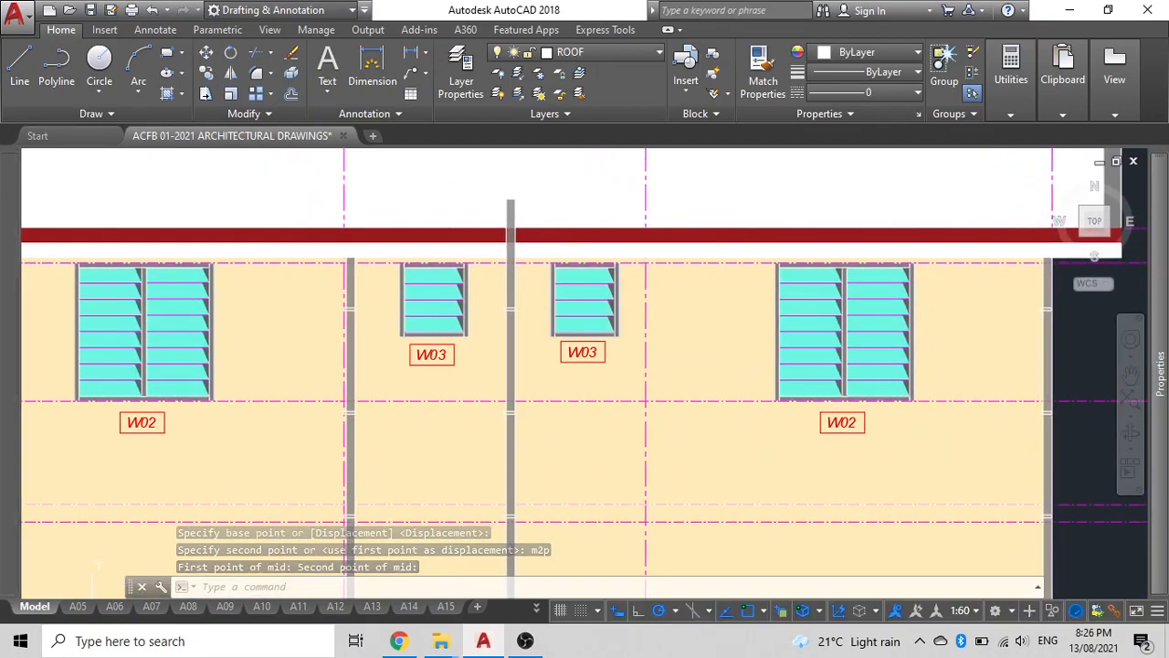
scroll(529, 306, "down", 2)
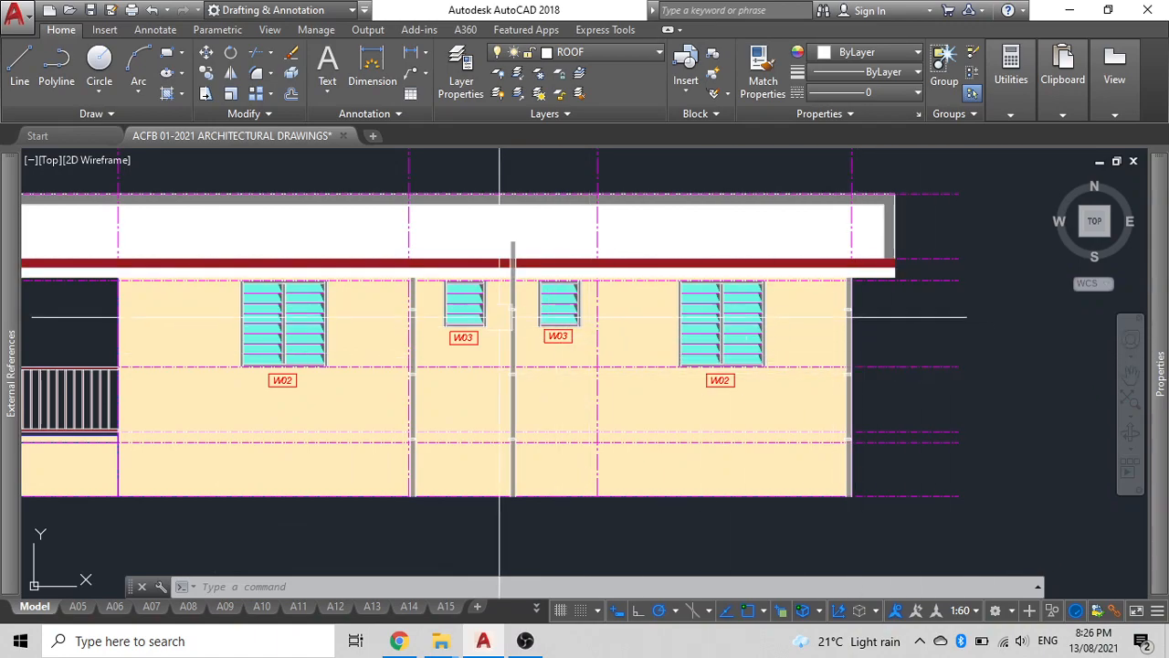
left_click(512, 317)
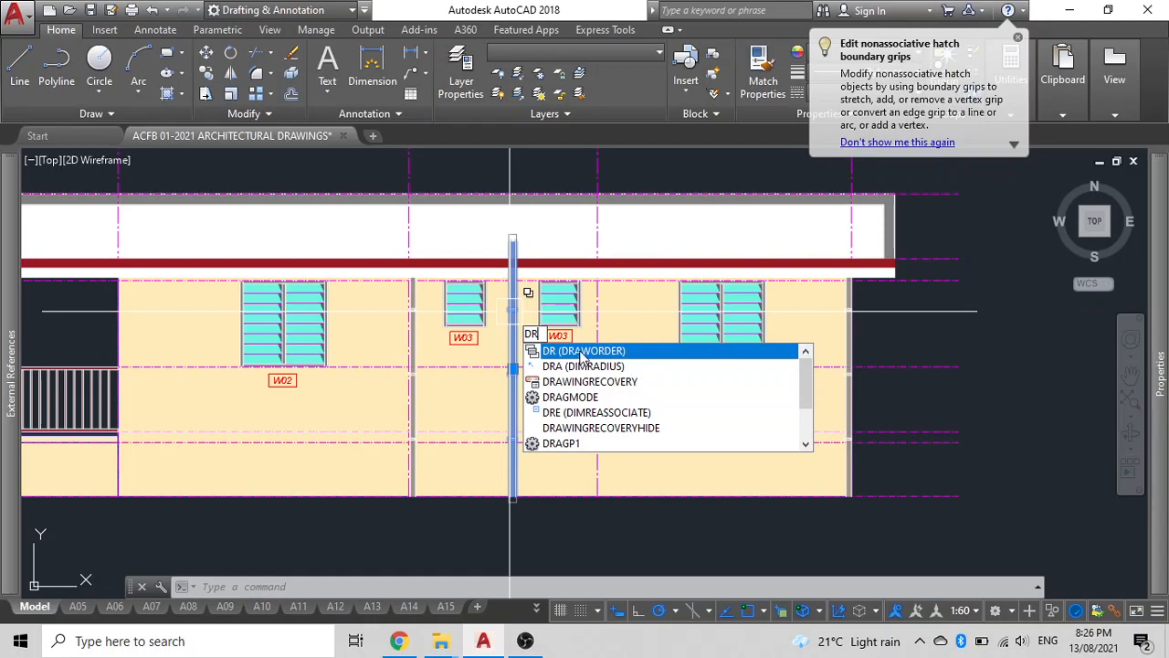
left_click(582, 352)
left_click(621, 425)
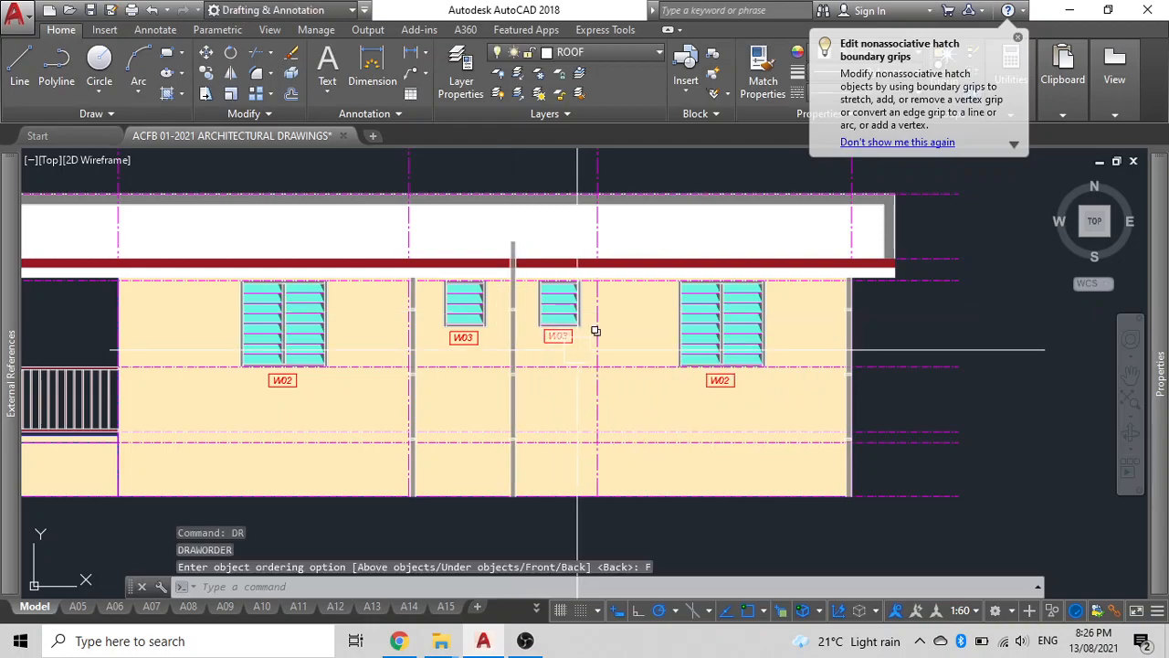
scroll(585, 338, "down", 5)
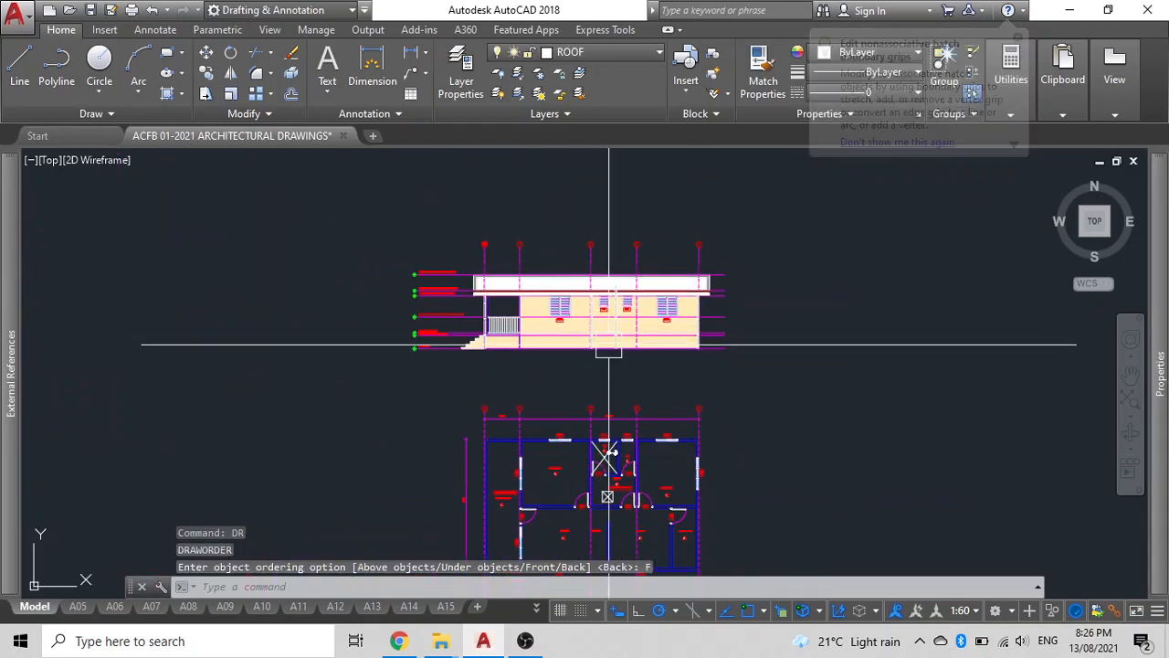